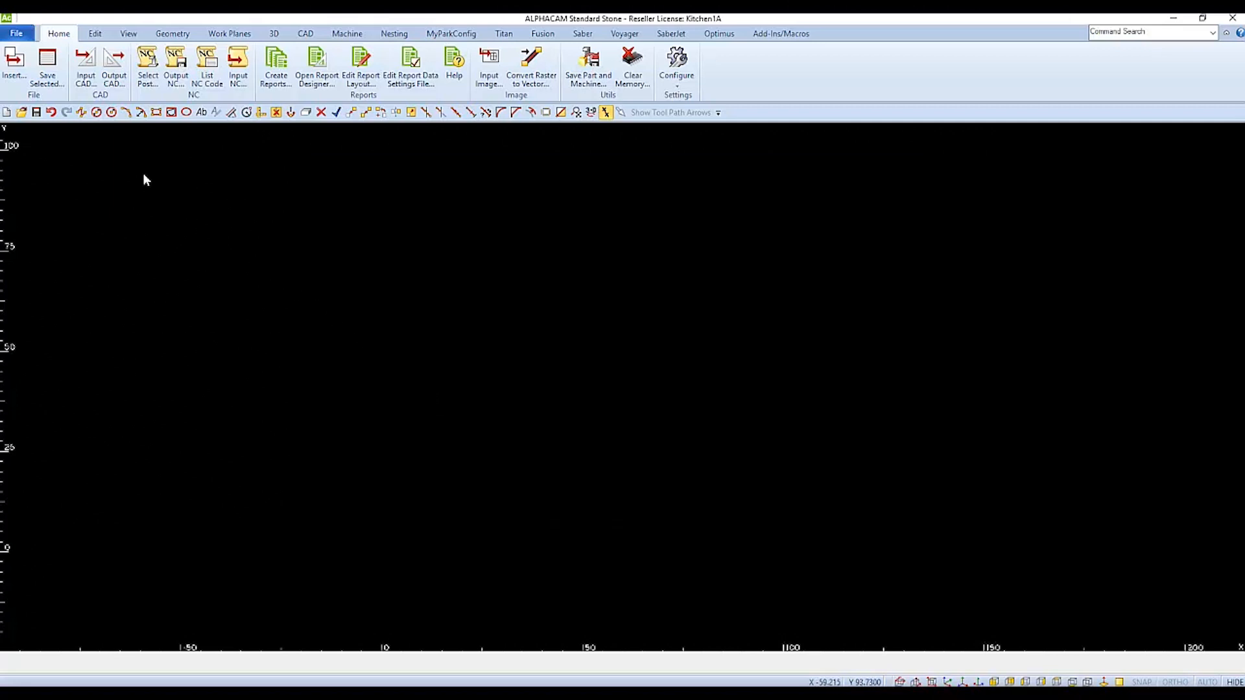
Step: Draw a rectangle with its first corner at X0, Y0 and its second corner at X120, Y80
{"action": "left_click", "coordinate": [173, 34]}
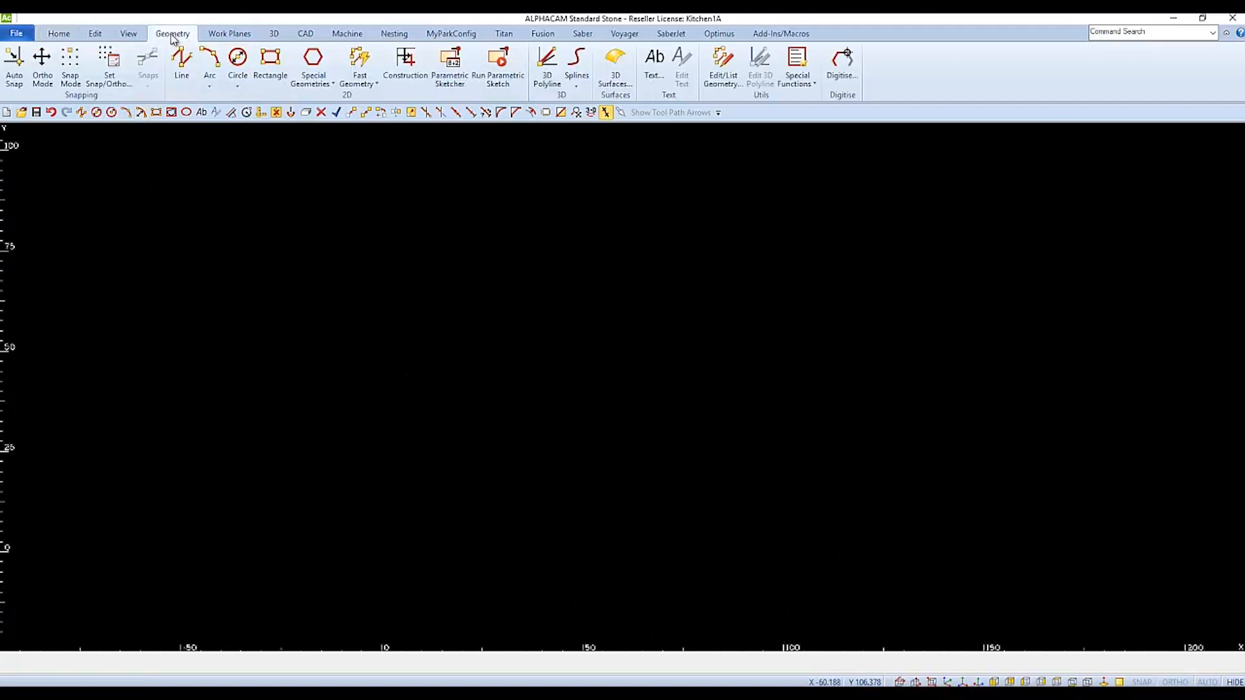
{"action": "left_click", "coordinate": [270, 64]}
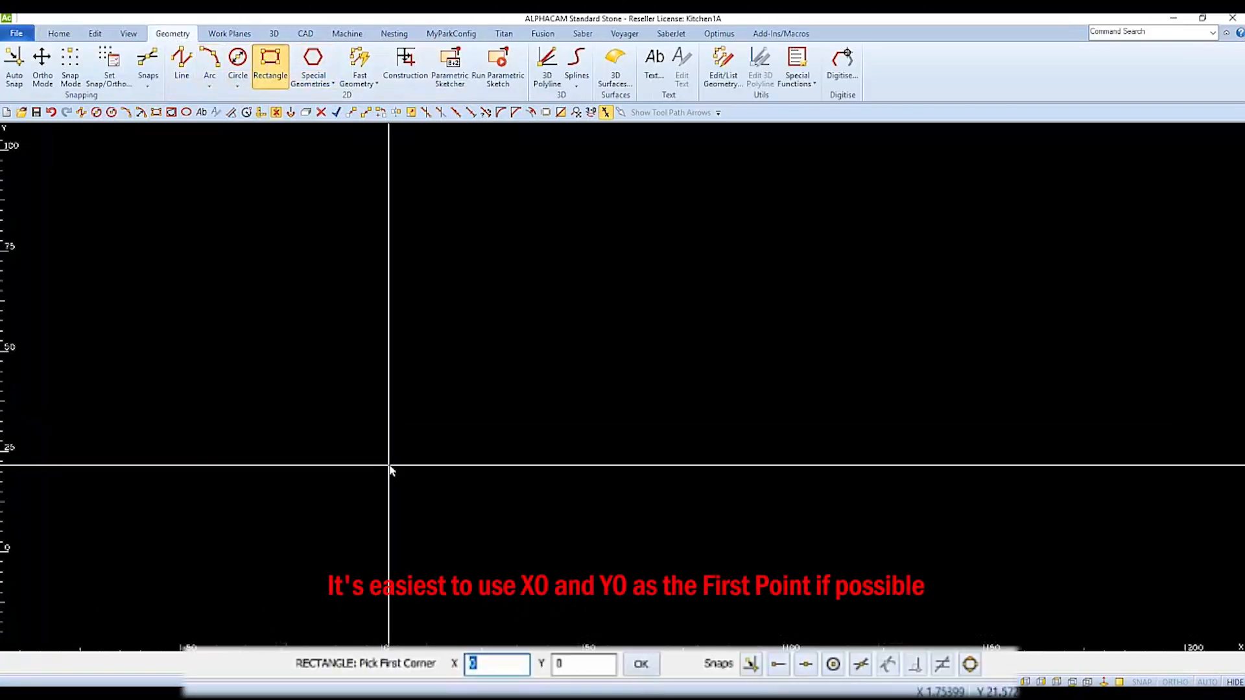
{"action": "key", "text": "Tab"}
{"action": "key", "text": "Return"}
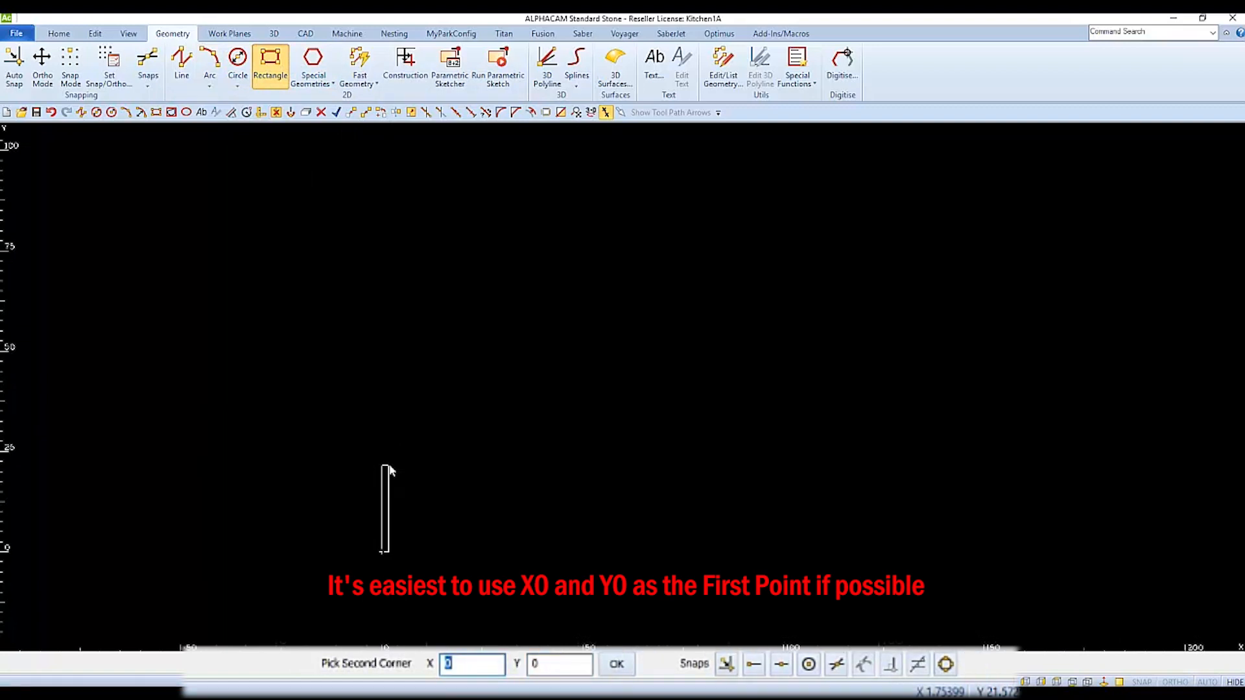
{"action": "type", "text": "12"}
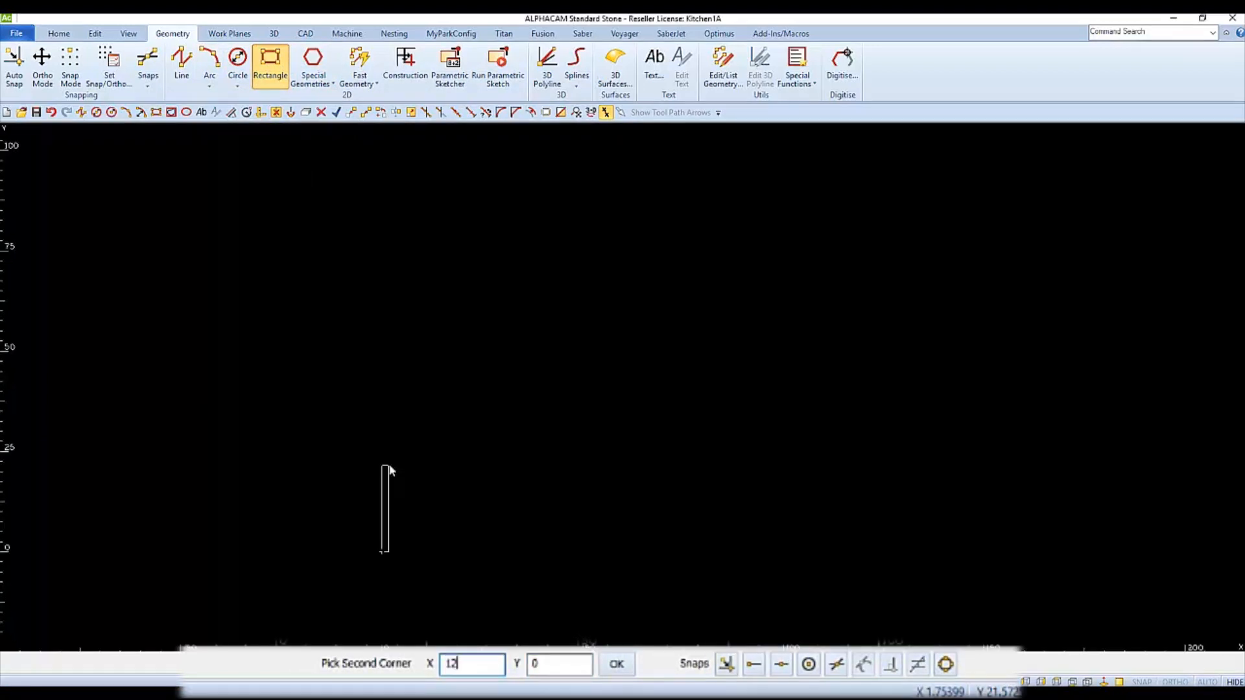
{"action": "key", "text": "Tab"}
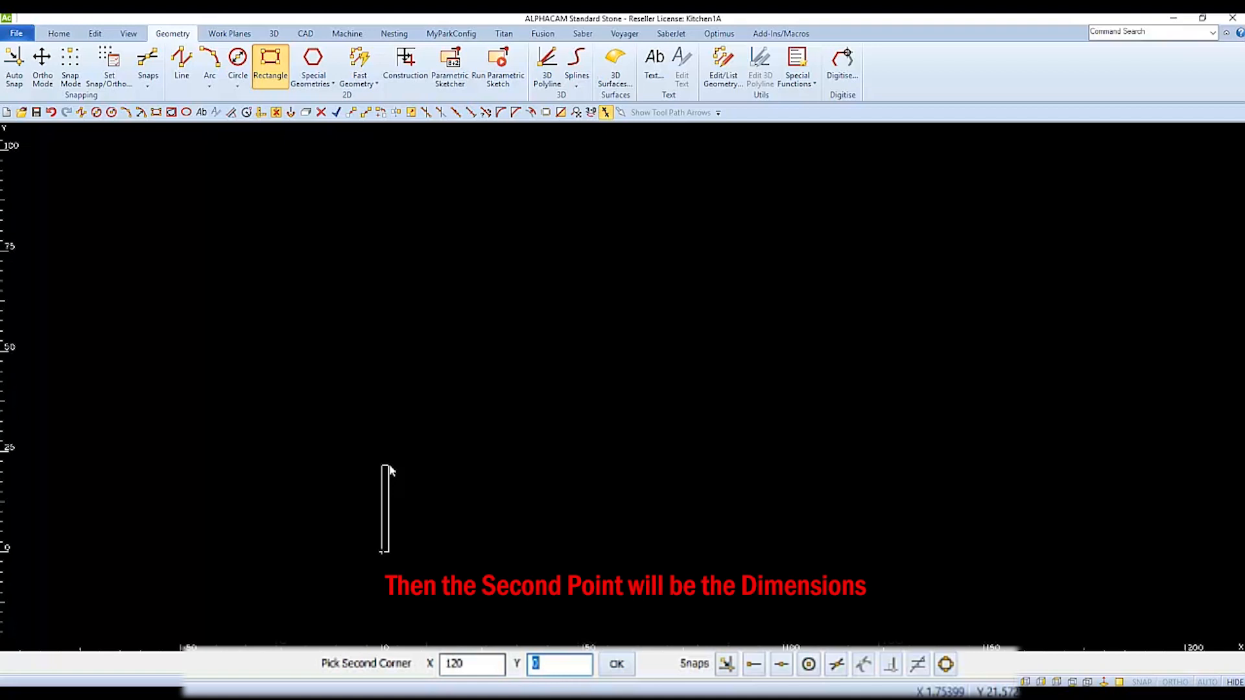
{"action": "type", "text": "80"}
{"action": "key", "text": "Return"}
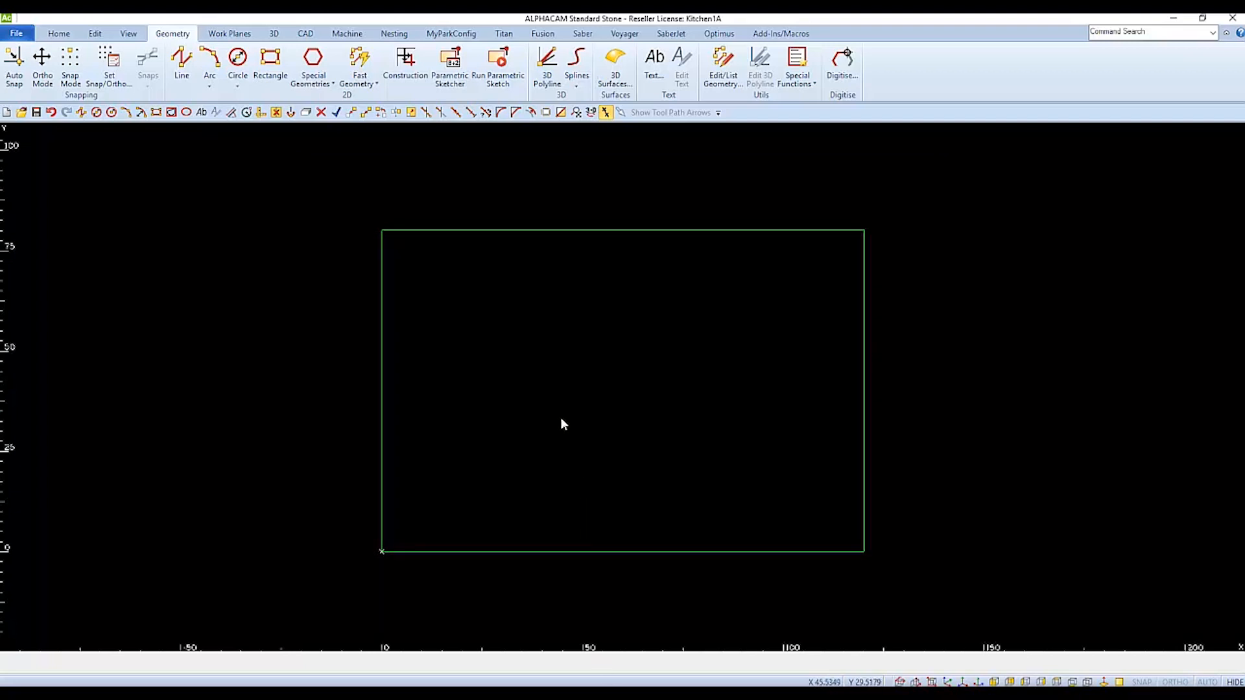
Step: Offset the rectangle's right, top and left edges inward by 25.5 as individual lines, using Offset as Geometry
{"action": "left_click", "coordinate": [95, 33]}
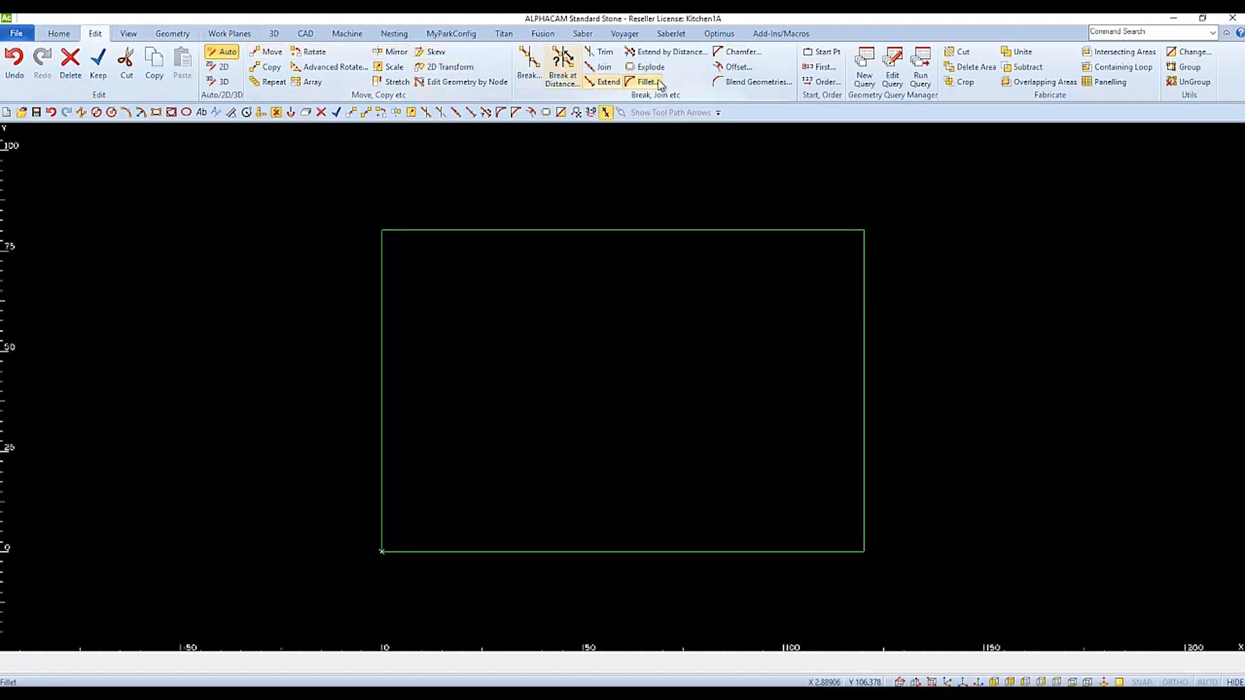
{"action": "left_click", "coordinate": [736, 67]}
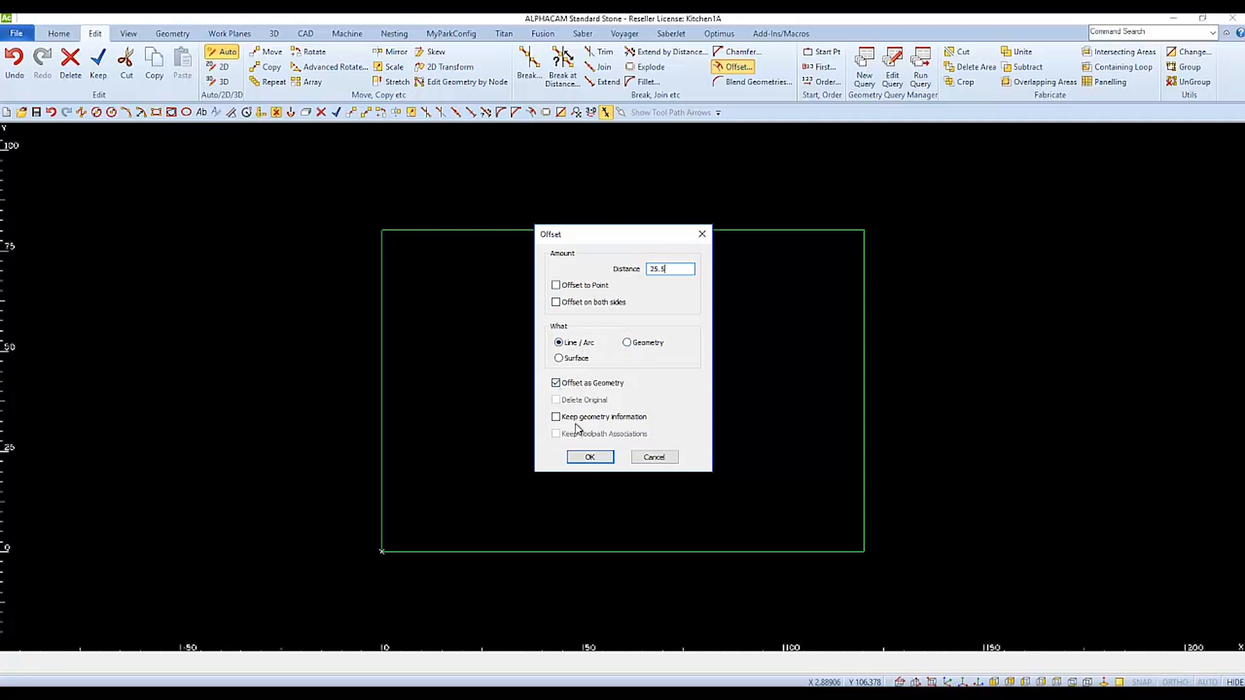
{"action": "left_click", "coordinate": [590, 457]}
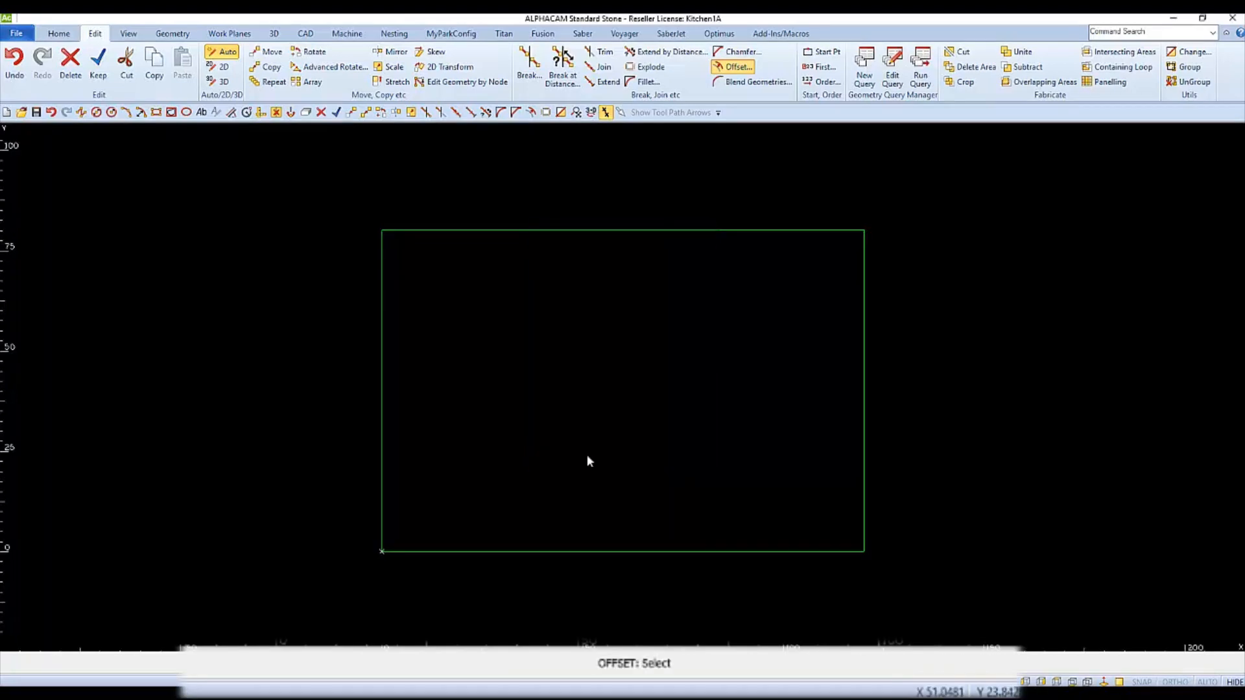
{"action": "left_click", "coordinate": [864, 391]}
{"action": "left_click", "coordinate": [730, 398]}
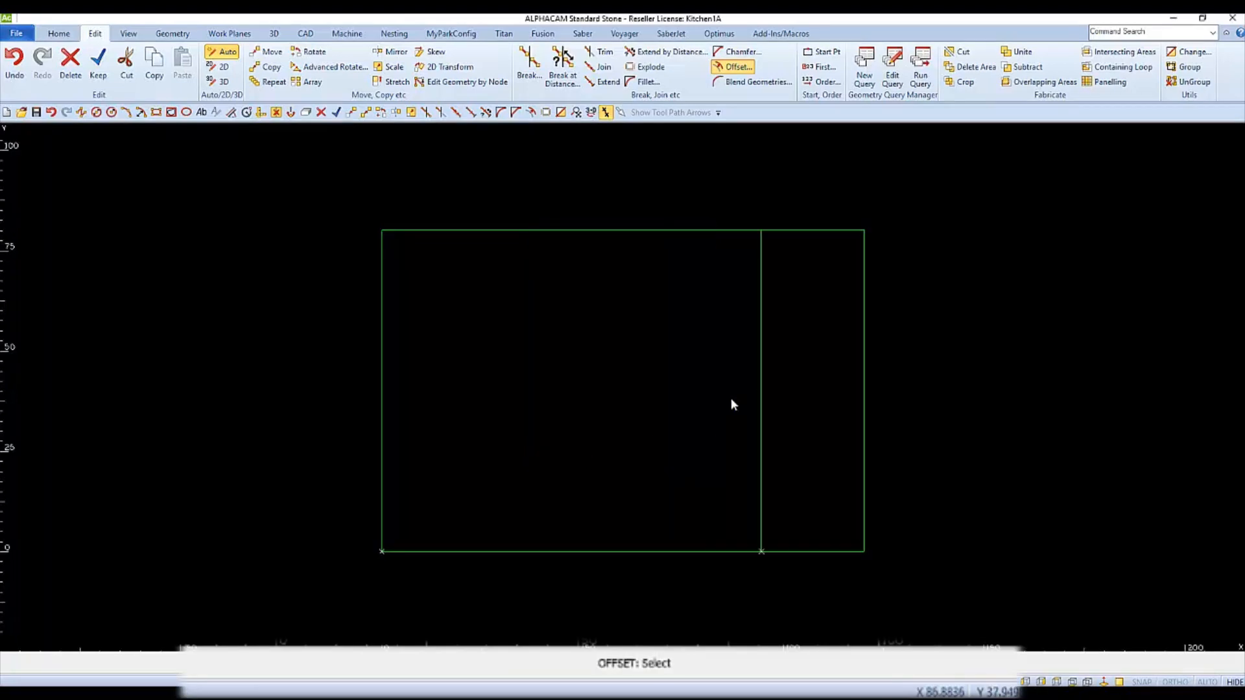
{"action": "left_click", "coordinate": [657, 230]}
{"action": "left_click", "coordinate": [639, 314]}
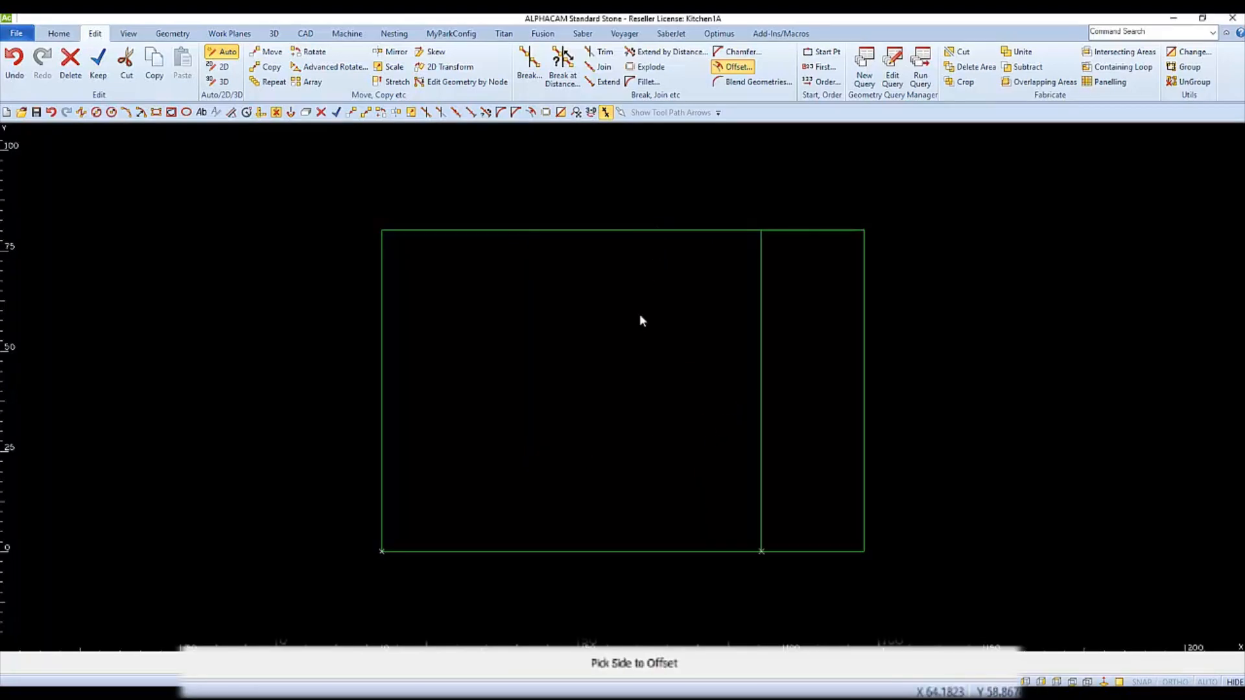
{"action": "left_click", "coordinate": [383, 432]}
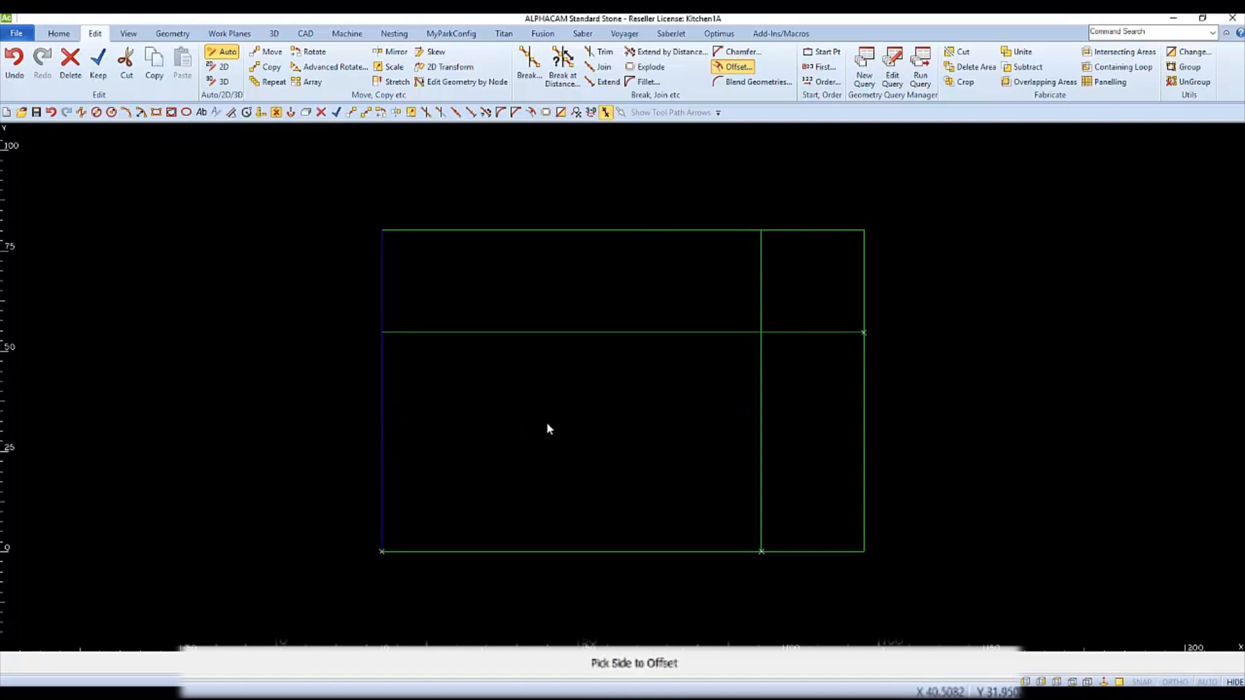
{"action": "left_click", "coordinate": [558, 428]}
{"action": "key", "text": "Escape"}
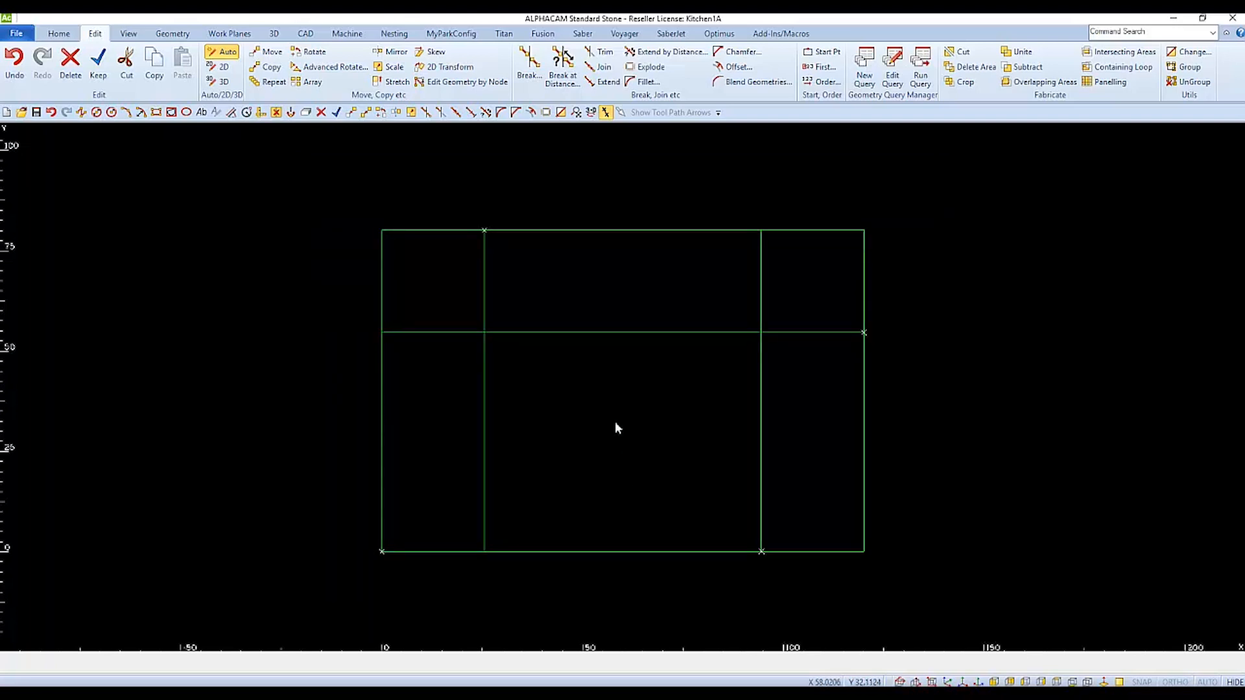
Step: Offset the rectangle's top edge downward by 70
{"action": "key", "text": "Return"}
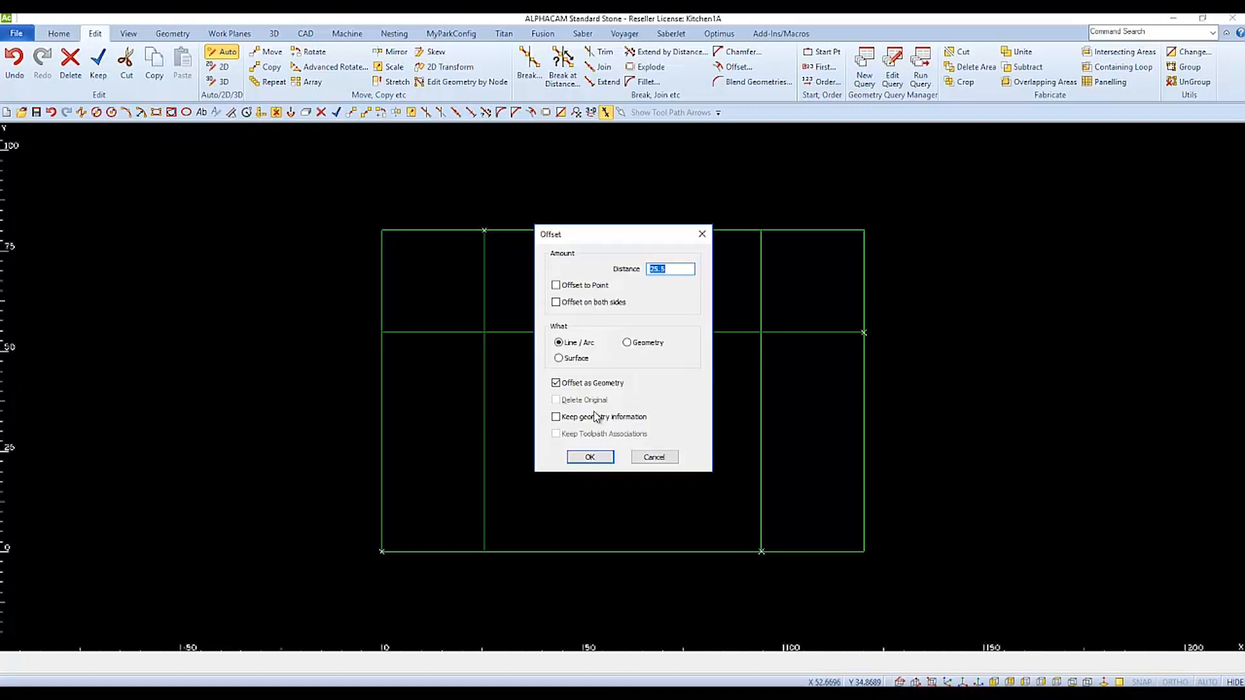
{"action": "type", "text": "70"}
{"action": "left_click", "coordinate": [592, 457]}
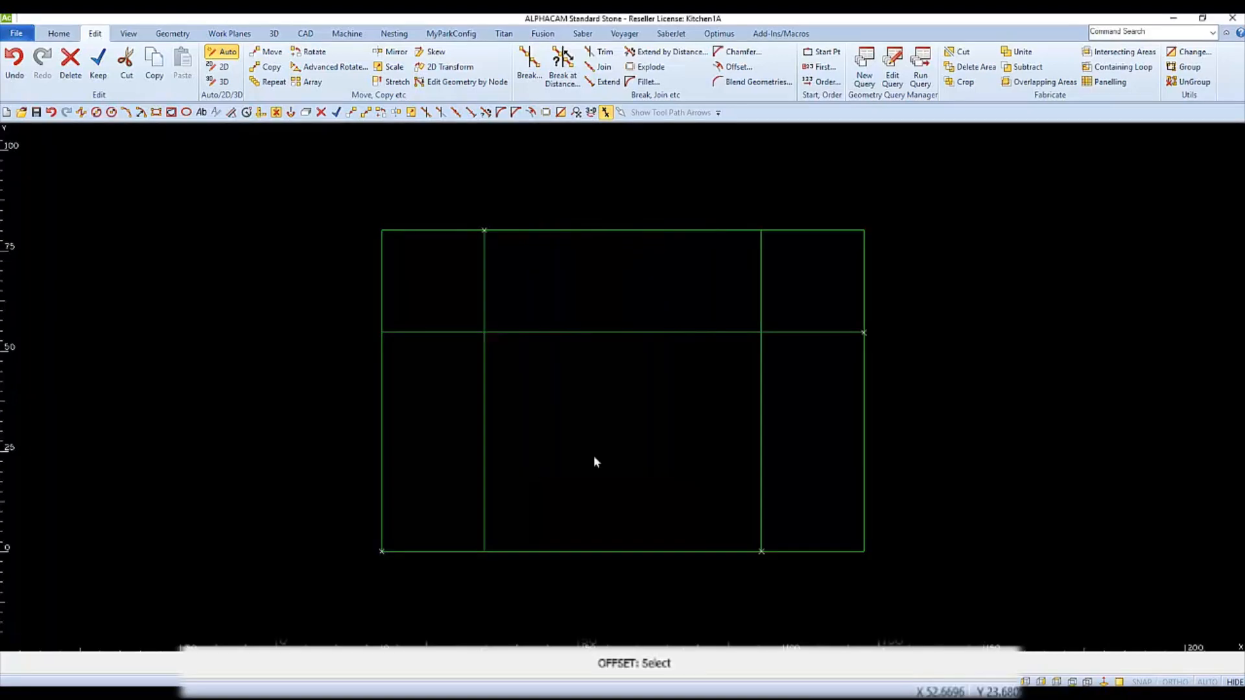
{"action": "left_click", "coordinate": [660, 231]}
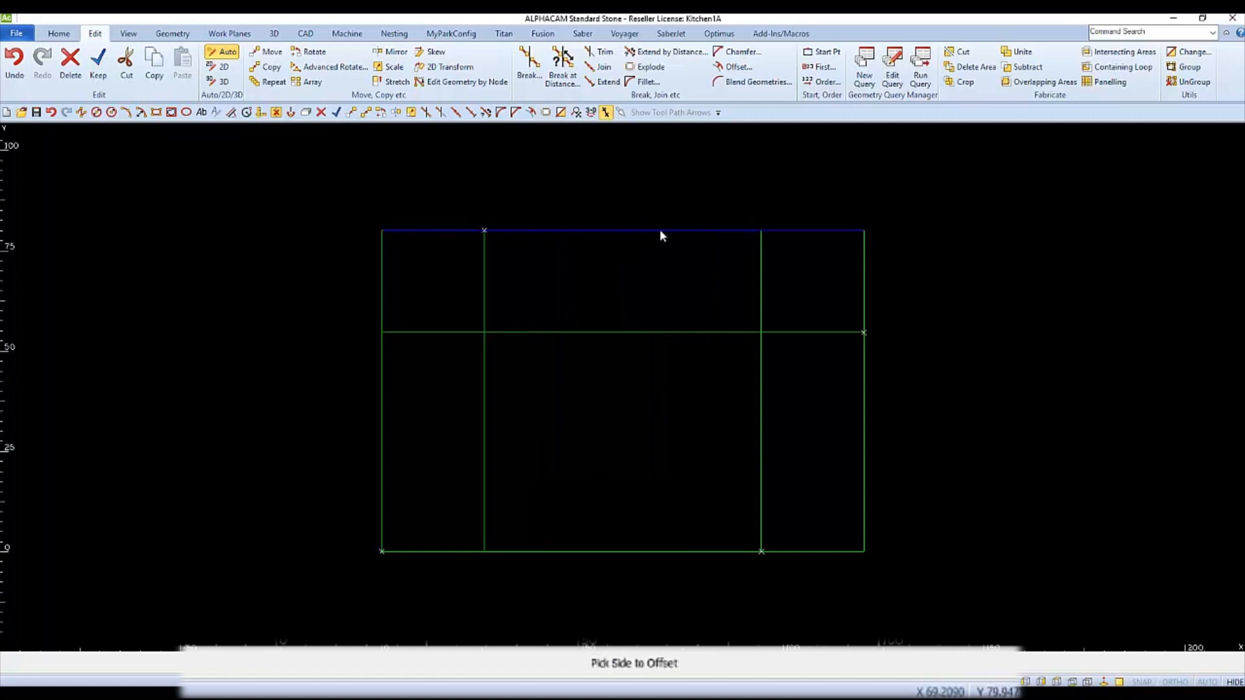
{"action": "left_click", "coordinate": [636, 444]}
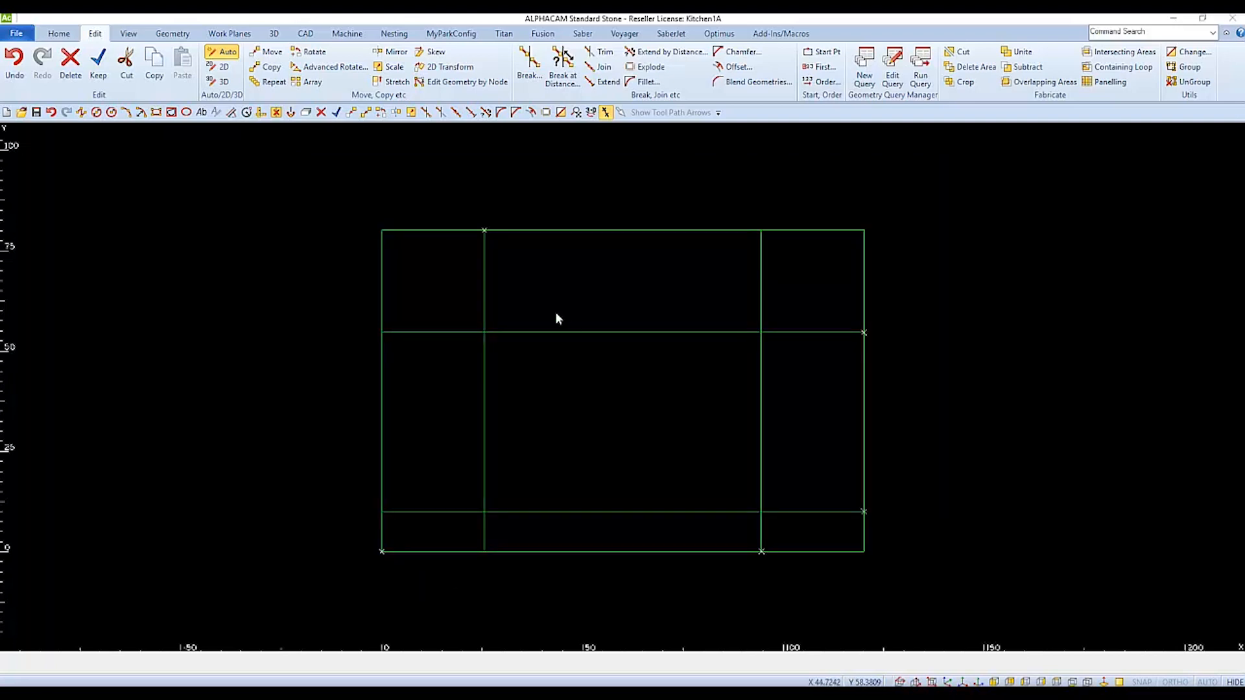
Step: Using all geometries as cutting geometries, trim away the lower right corner segments and the two horizontal segments between the legs
{"action": "left_click", "coordinate": [603, 56]}
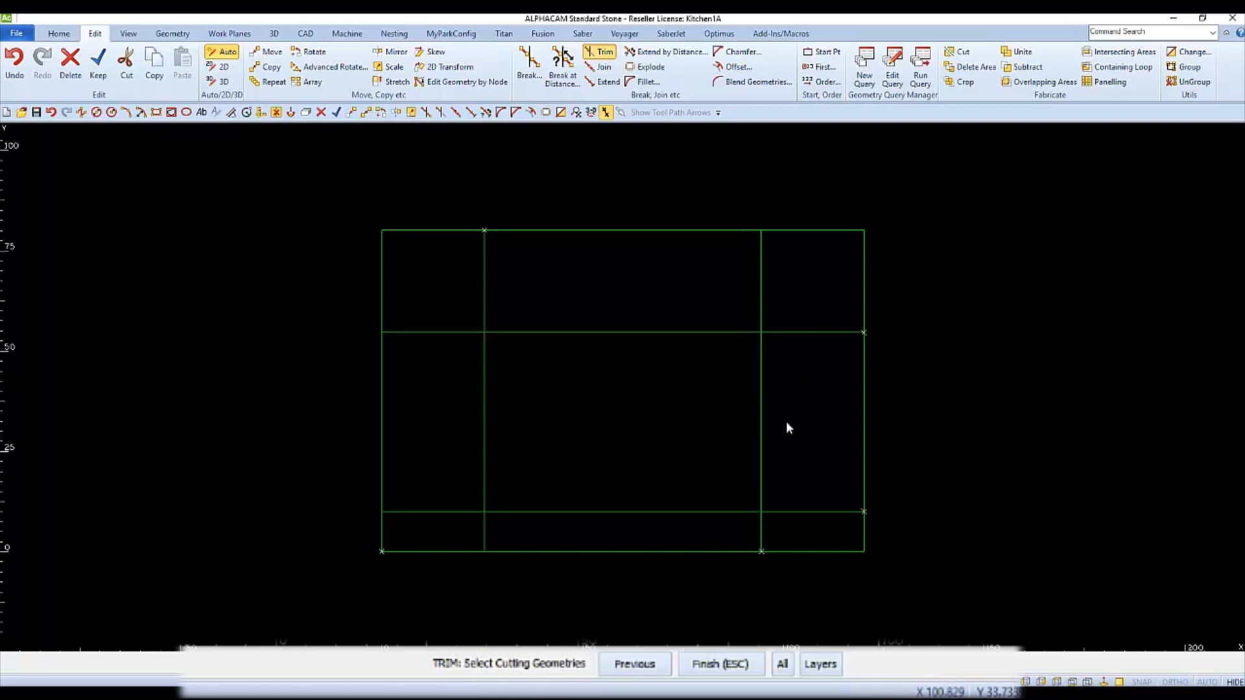
{"action": "left_click", "coordinate": [783, 665]}
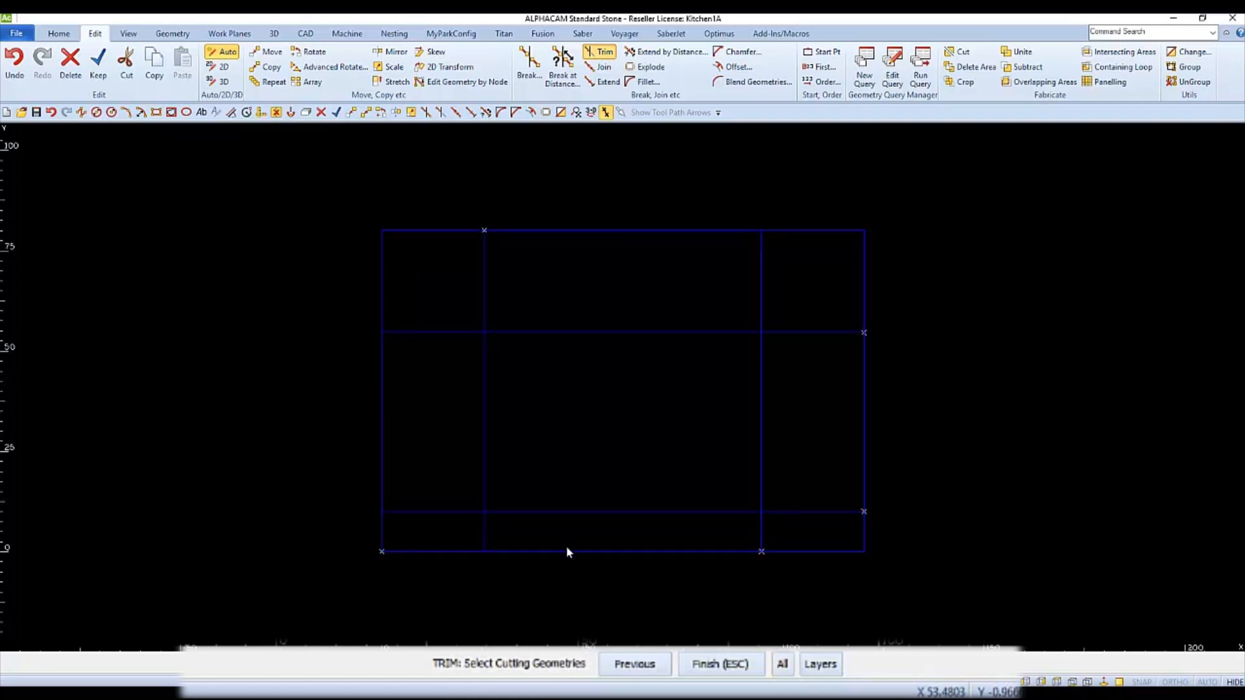
{"action": "left_click", "coordinate": [318, 170]}
{"action": "left_click", "coordinate": [944, 569]}
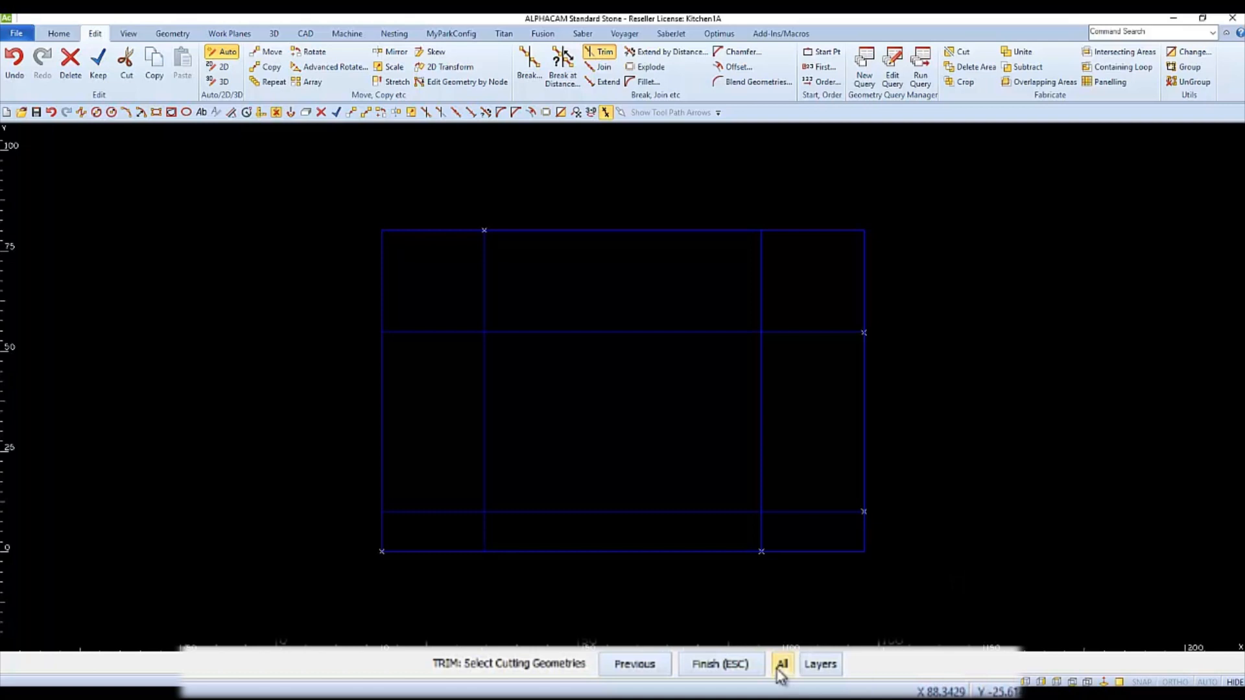
{"action": "left_click", "coordinate": [720, 668]}
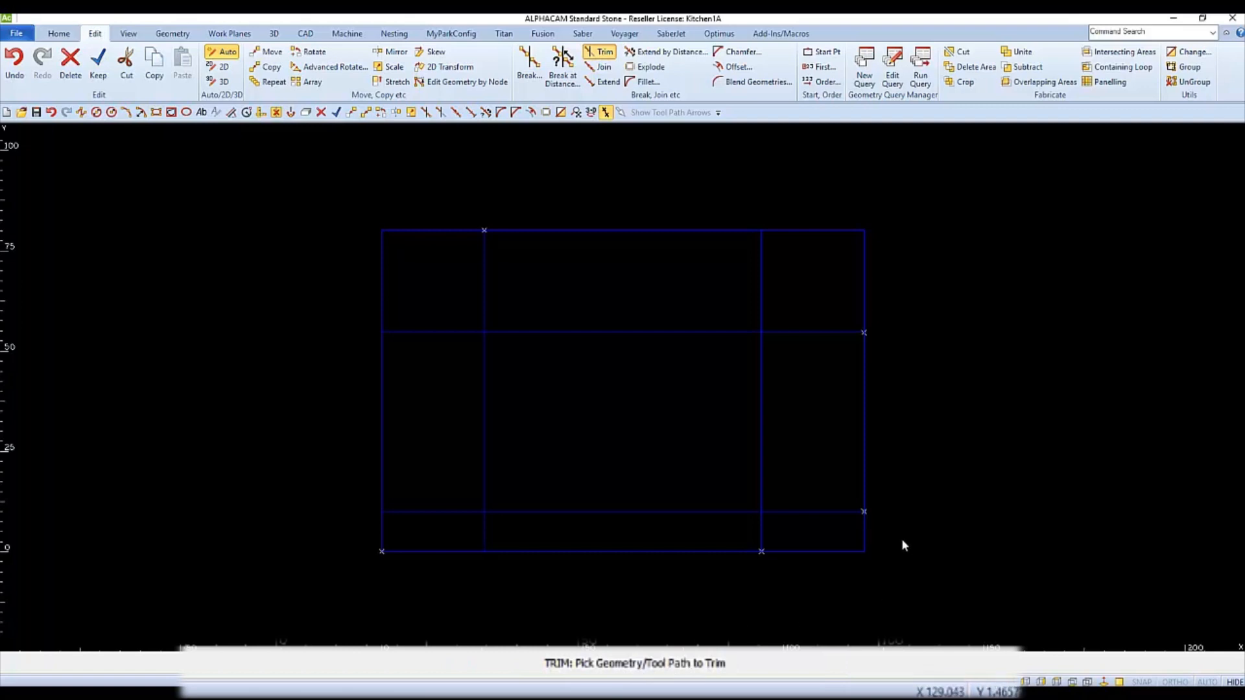
{"action": "left_click", "coordinate": [865, 526]}
{"action": "left_click", "coordinate": [826, 551]}
{"action": "left_click", "coordinate": [763, 529]}
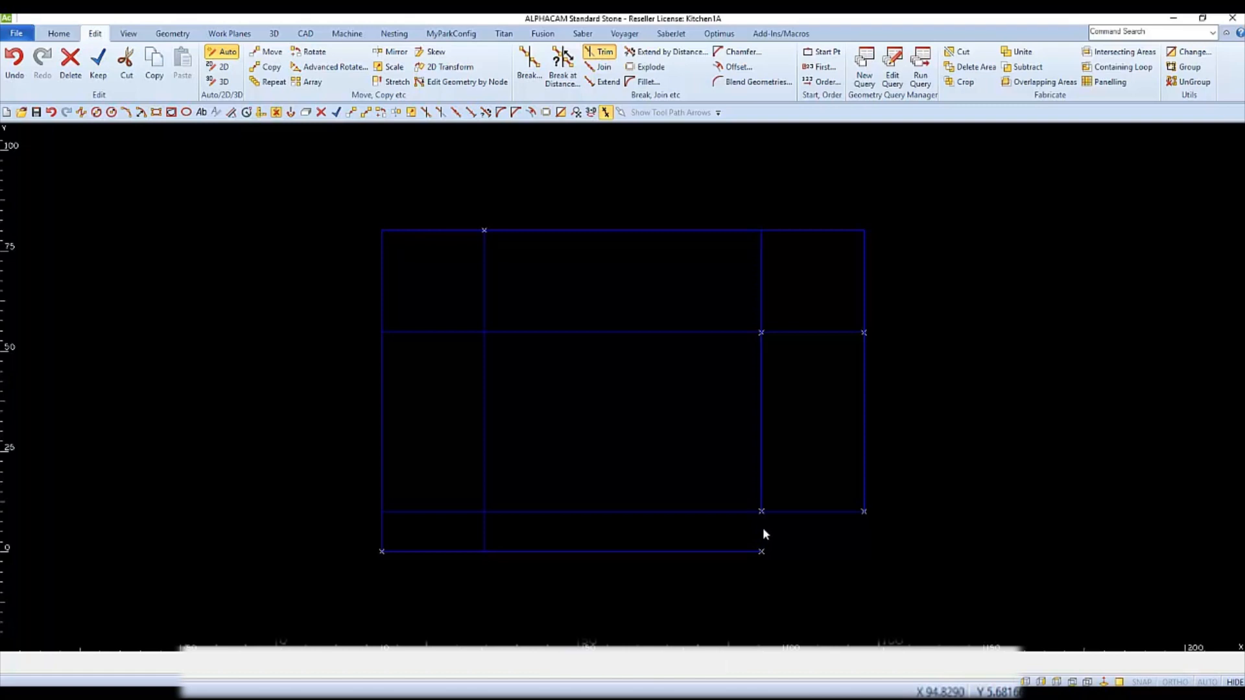
{"action": "left_click", "coordinate": [725, 551]}
{"action": "left_click", "coordinate": [719, 512]}
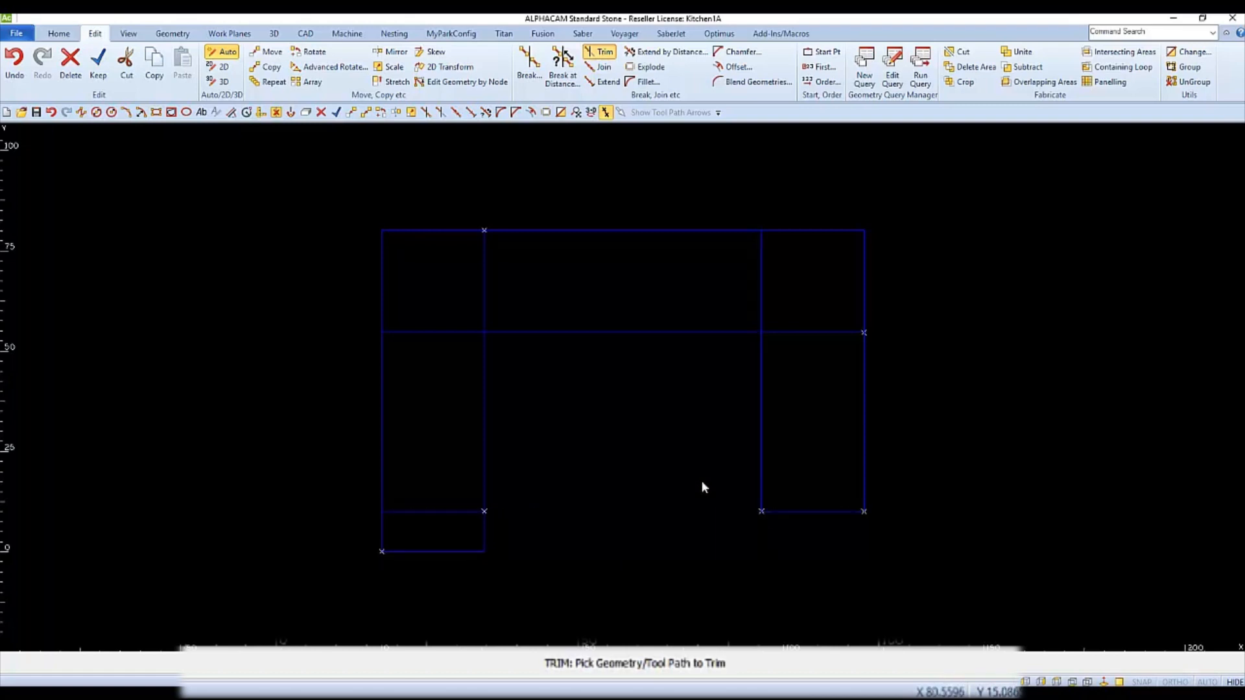
Step: Trim the overlapping inner line segments at both upper corners to leave a U-shaped countertop outline
{"action": "left_click", "coordinate": [802, 332]}
{"action": "left_click", "coordinate": [764, 297]}
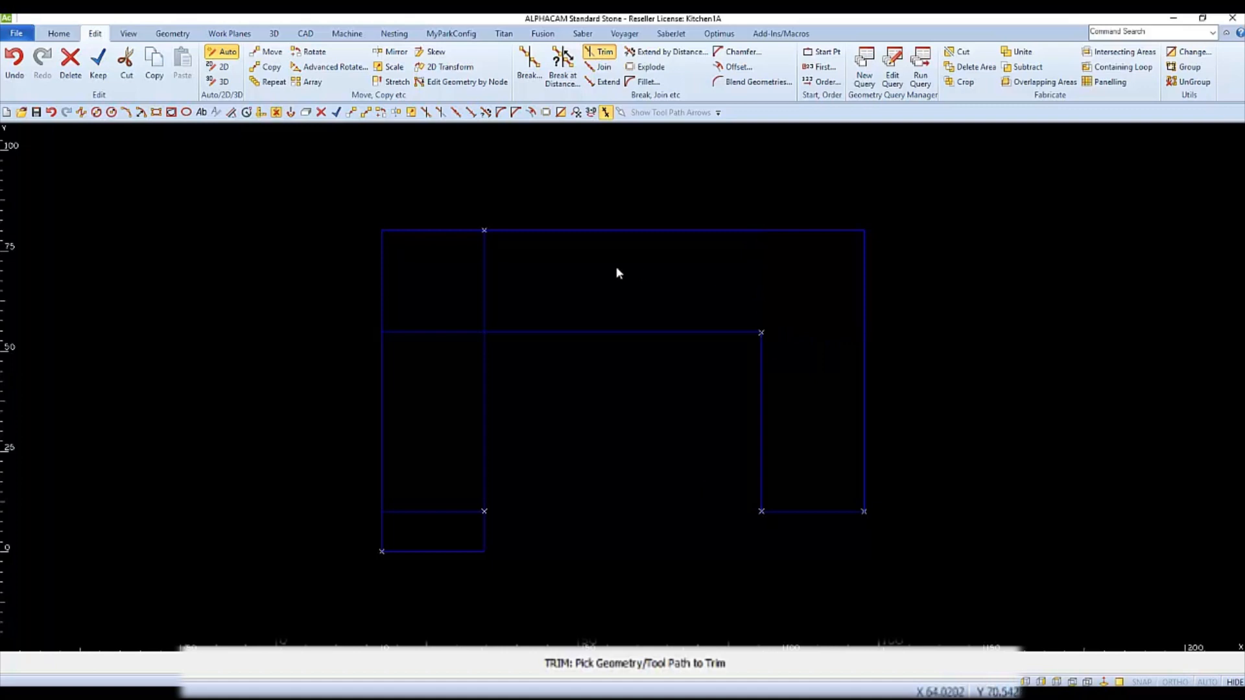
{"action": "left_click", "coordinate": [485, 277]}
{"action": "left_click", "coordinate": [439, 333]}
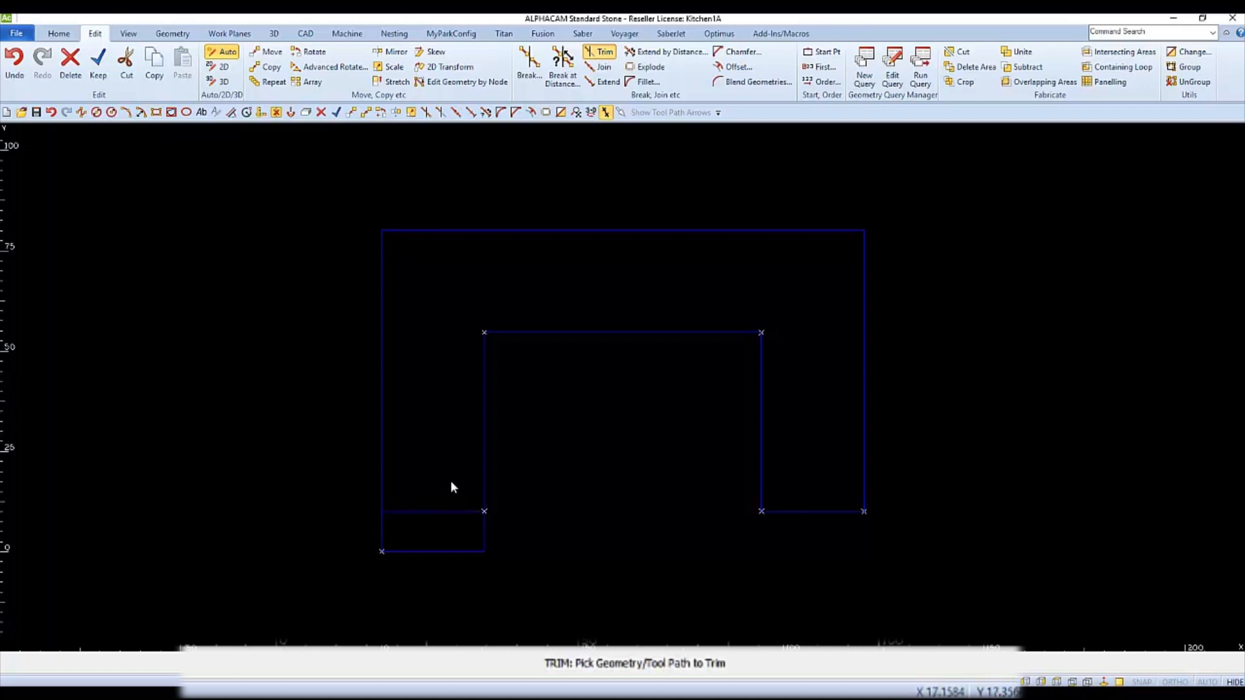
{"action": "key", "text": "Escape"}
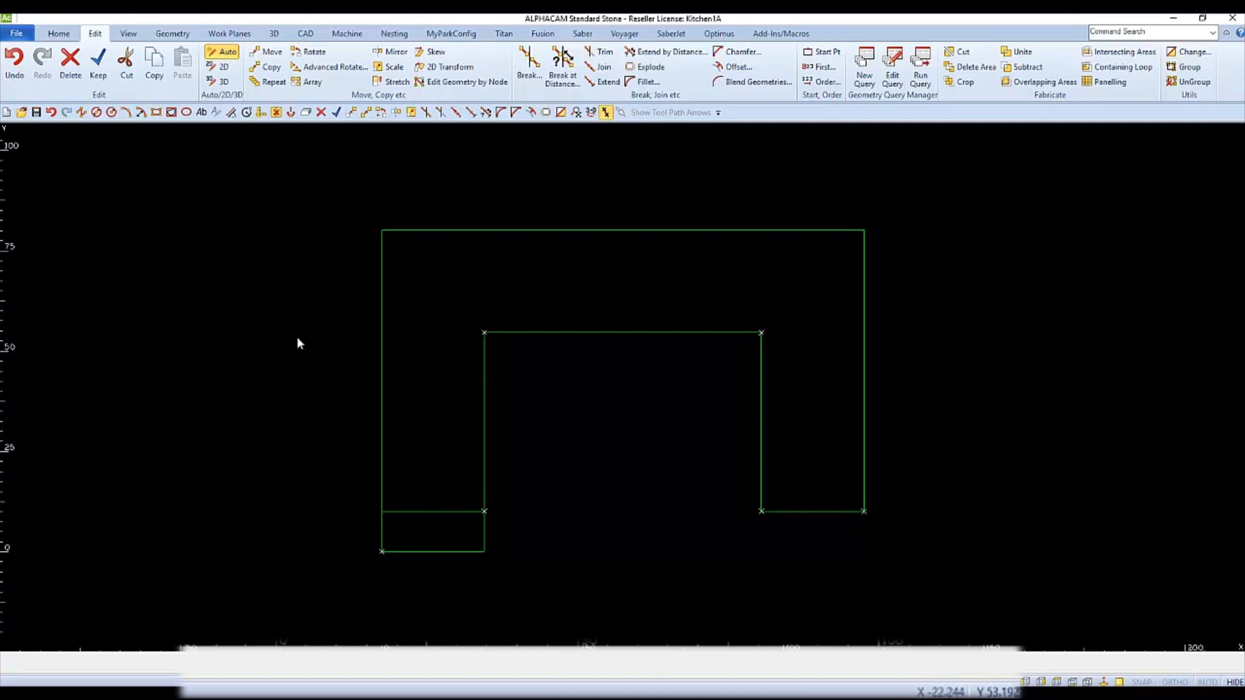
Step: Delete the leftover horizontal line across the lower part of the left leg
{"action": "left_click", "coordinate": [75, 61]}
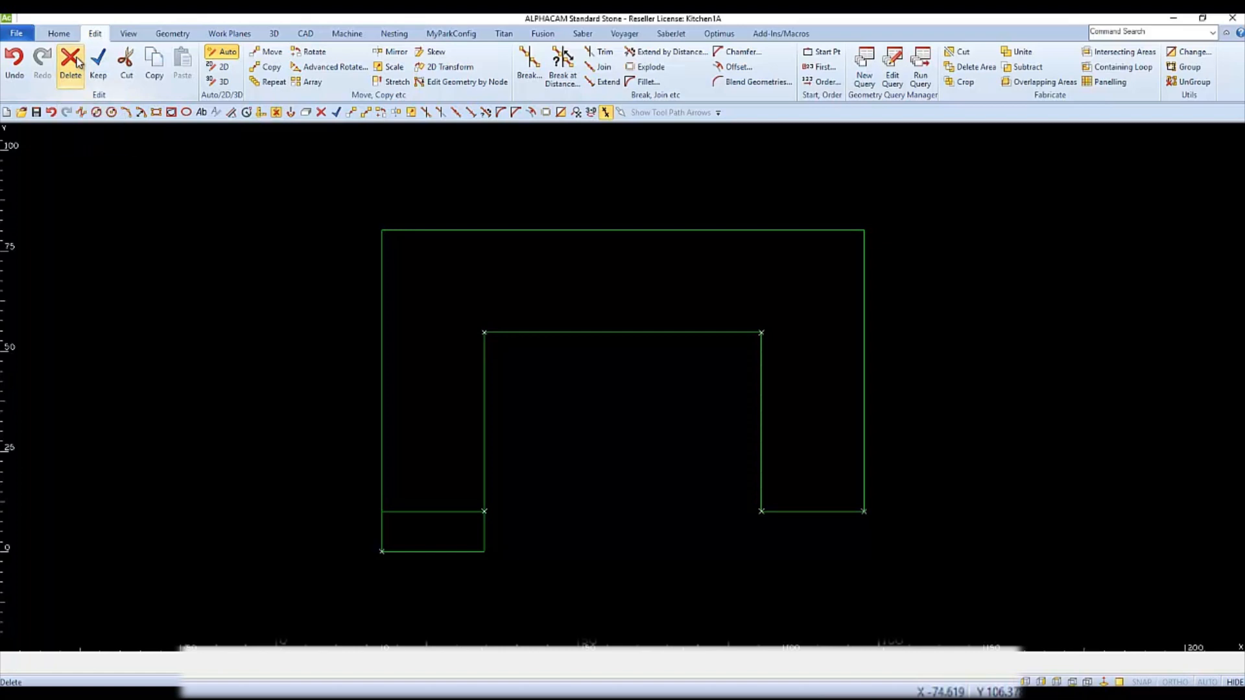
{"action": "left_click", "coordinate": [442, 510]}
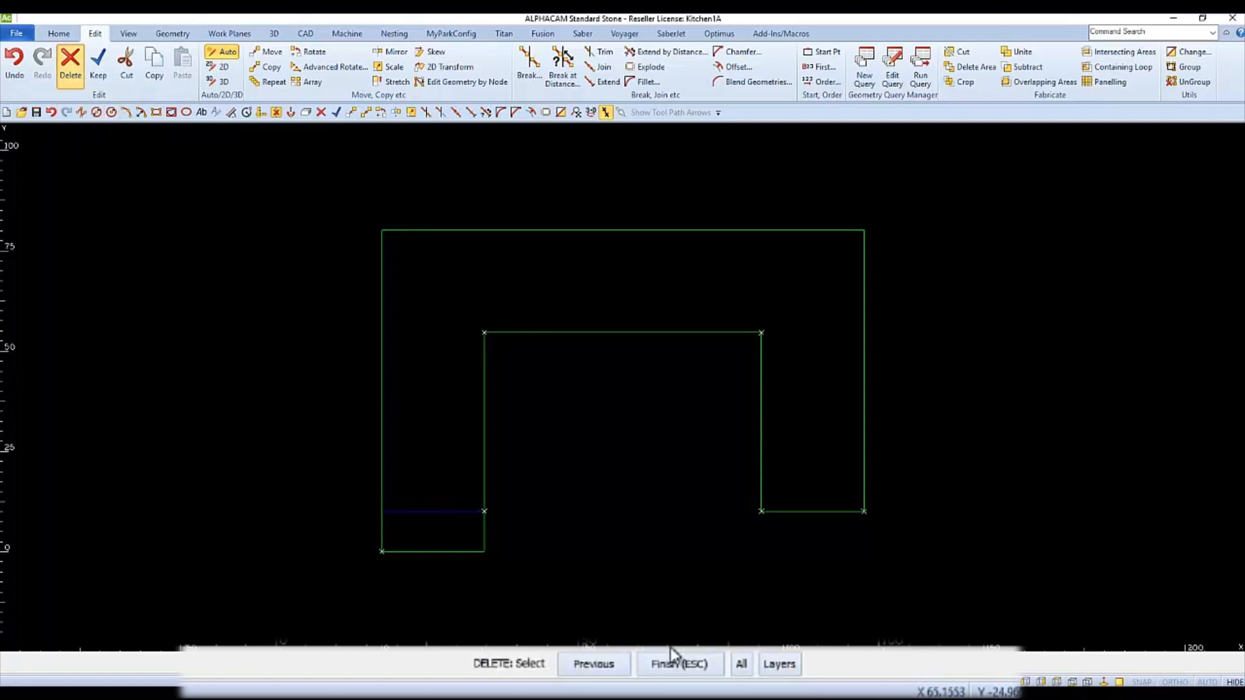
{"action": "left_click", "coordinate": [674, 664]}
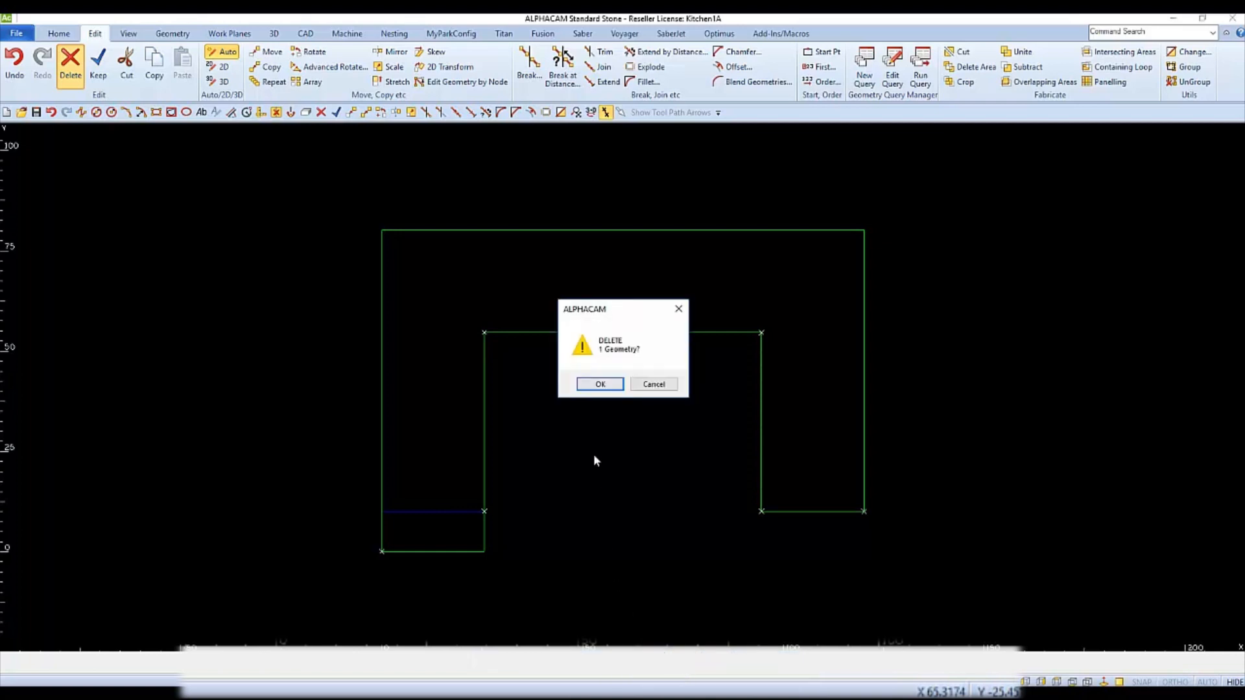
{"action": "left_click", "coordinate": [600, 385]}
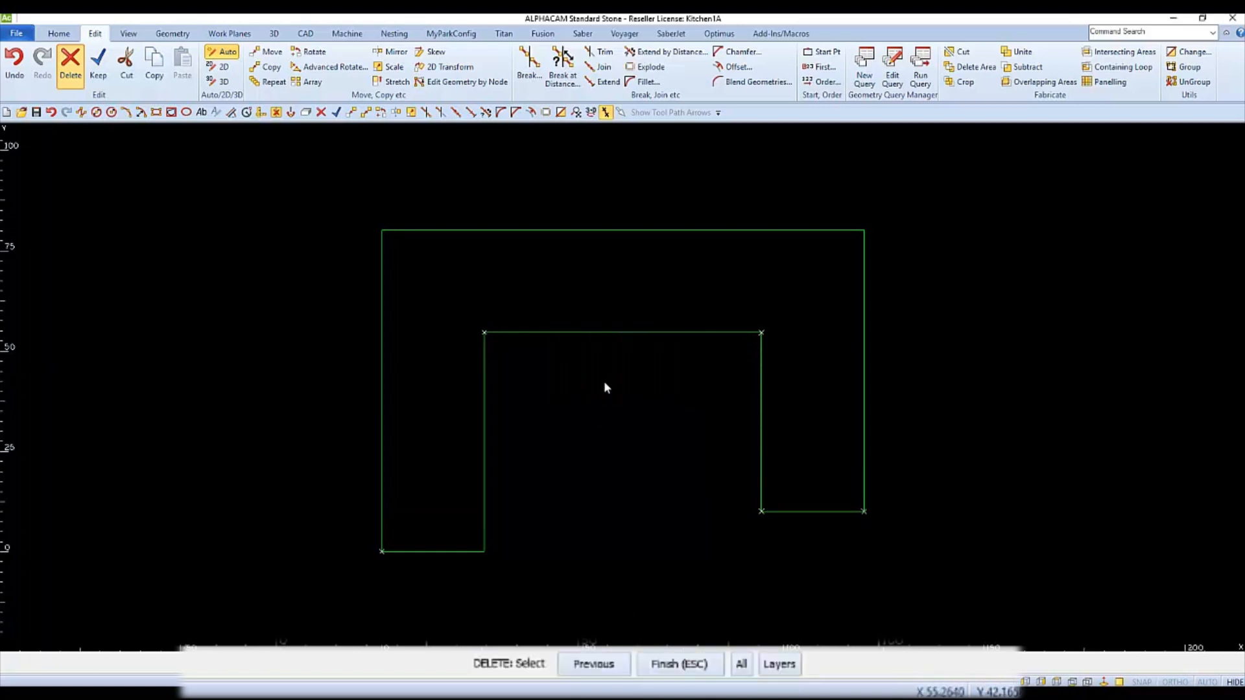
{"action": "key", "text": "Escape"}
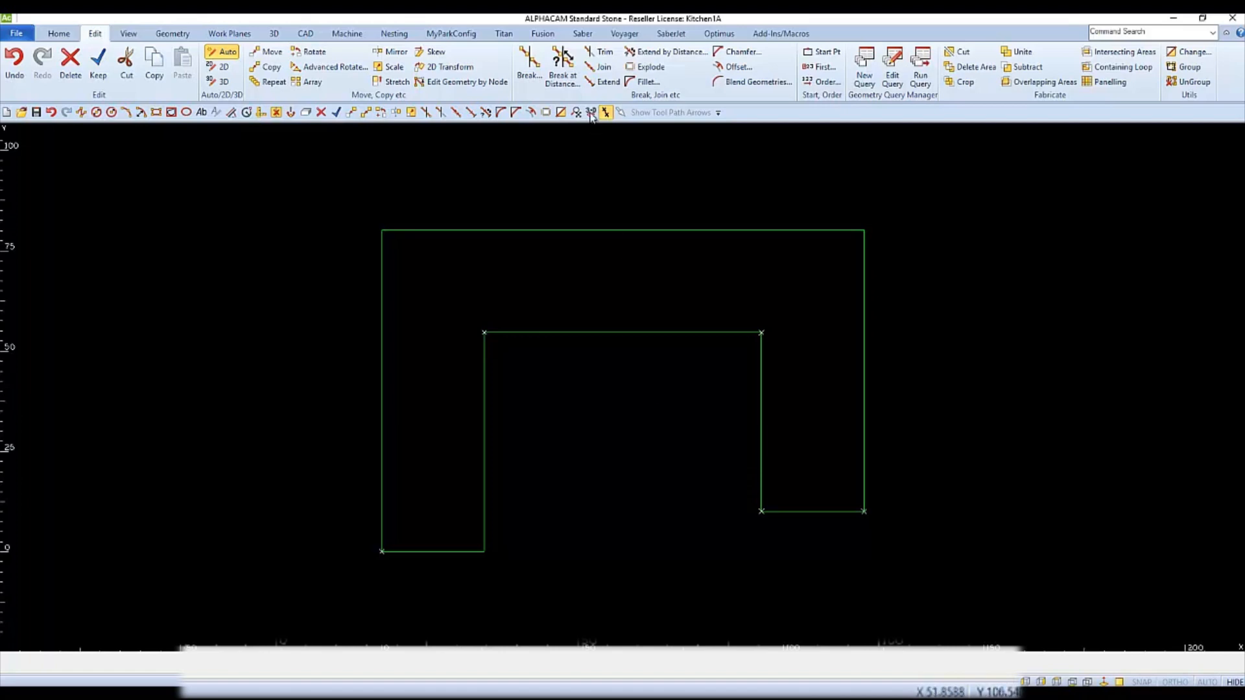
Step: Join all the lines of the U-shaped outline with a window selection around the whole shape
{"action": "left_click", "coordinate": [604, 68]}
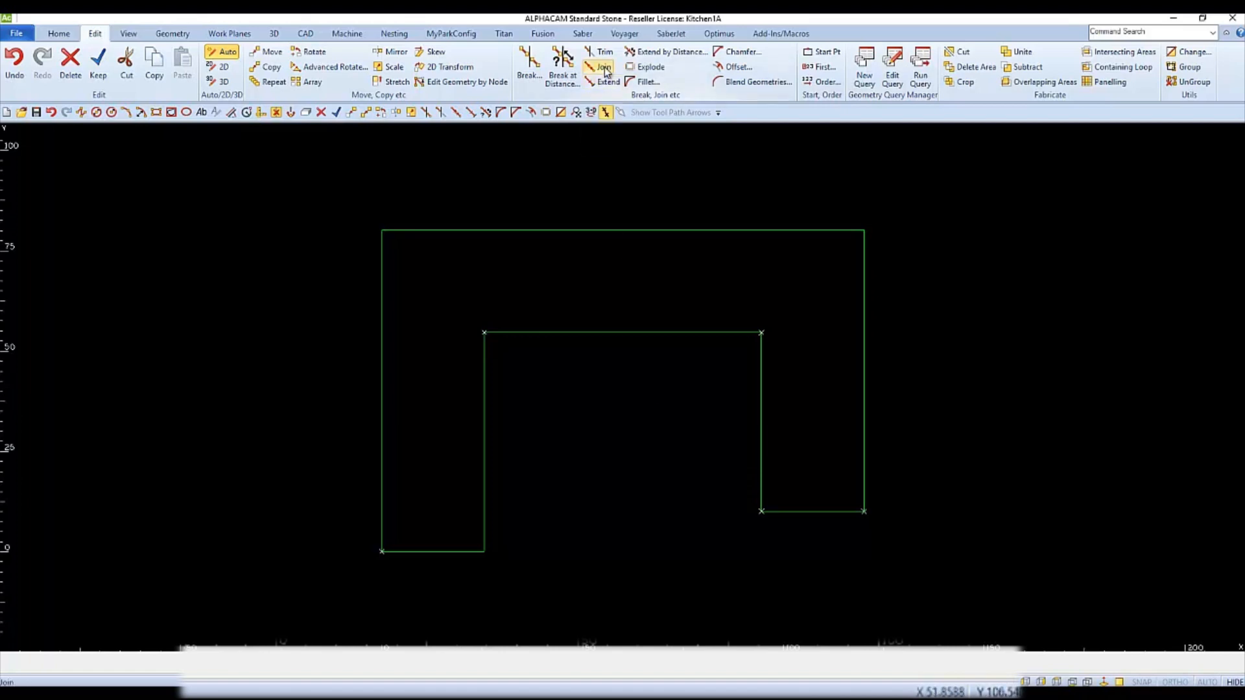
{"action": "left_click", "coordinate": [335, 193]}
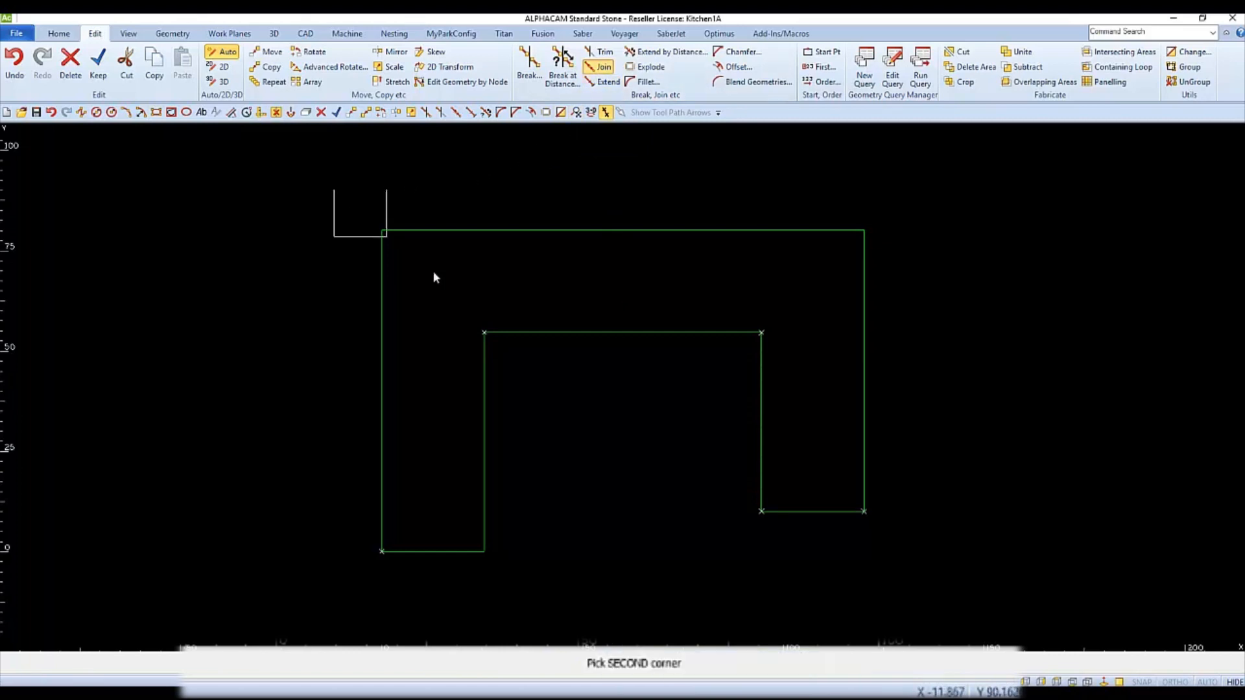
{"action": "left_click", "coordinate": [1006, 575]}
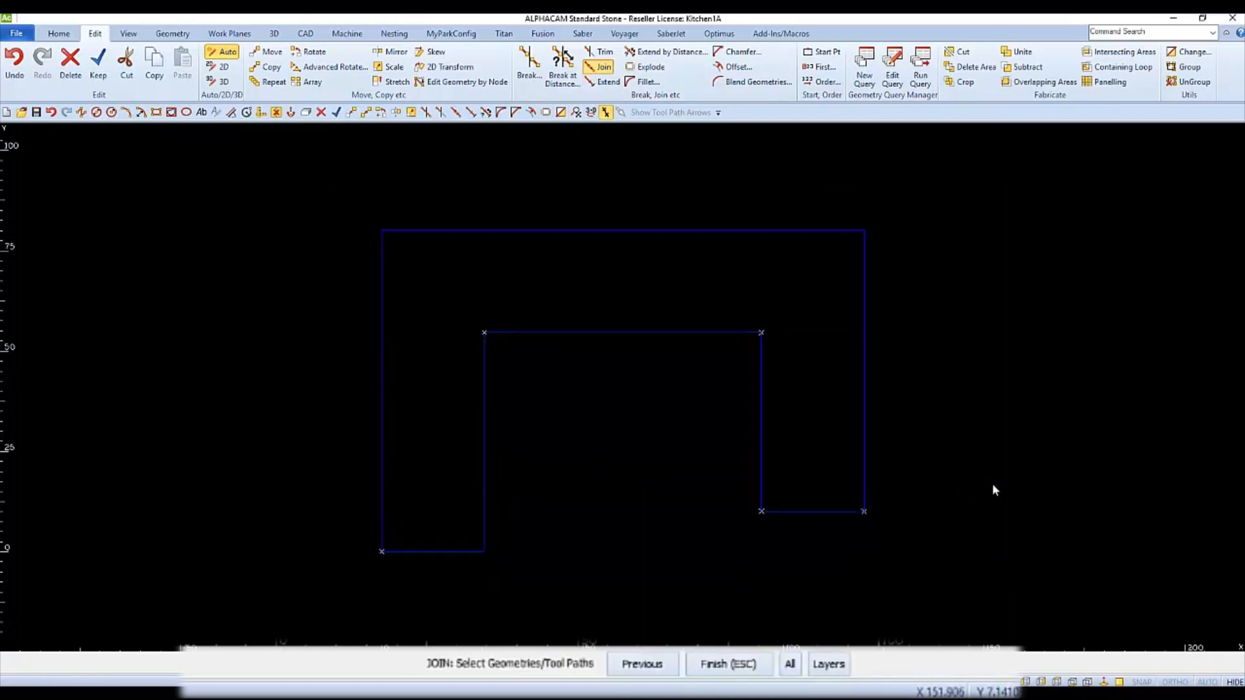
{"action": "key", "text": "Escape"}
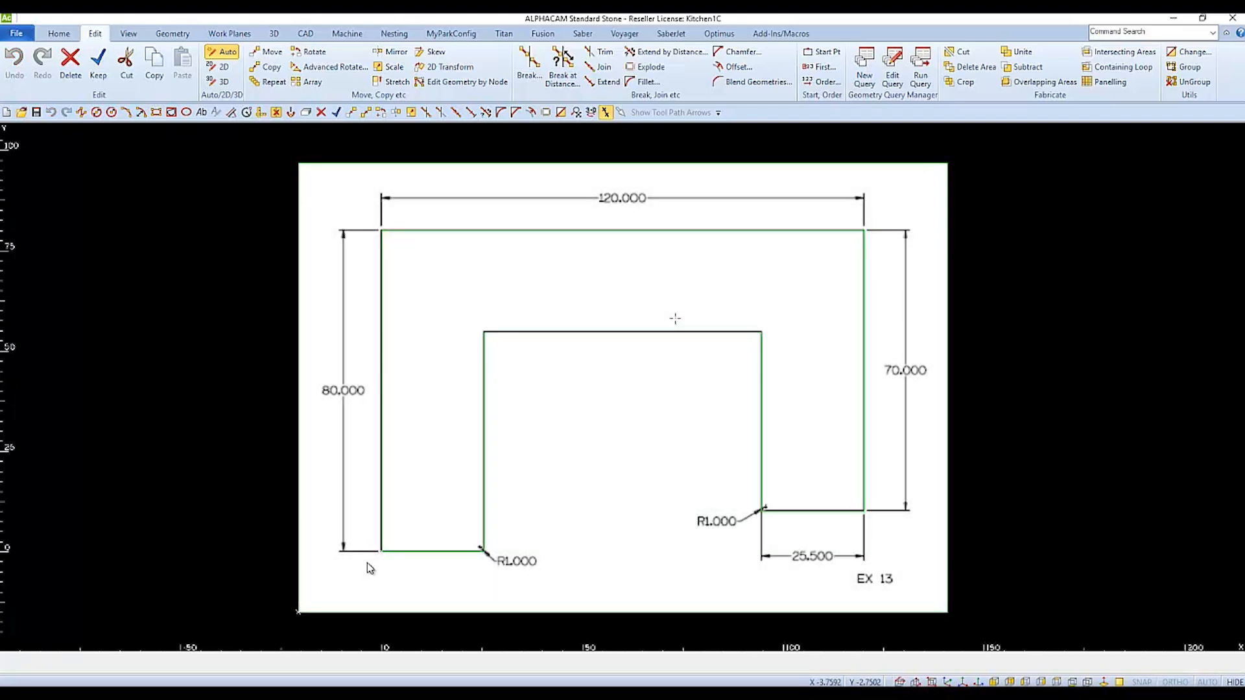
Step: Fillet the inner bottom corner of both countertop legs with a radius of 1, picking the two lines at each corner
{"action": "scroll", "coordinate": [487, 555], "scroll_direction": "up", "scroll_amount": 5}
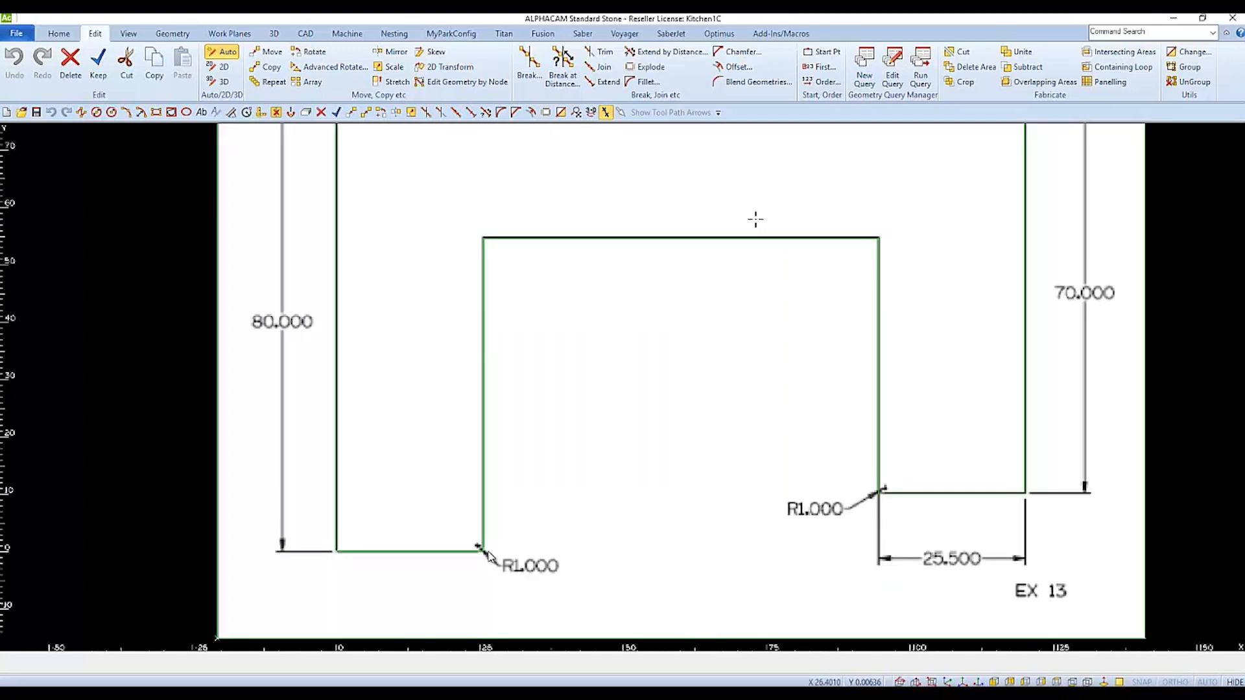
{"action": "scroll", "coordinate": [475, 558], "scroll_direction": "down", "scroll_amount": 6}
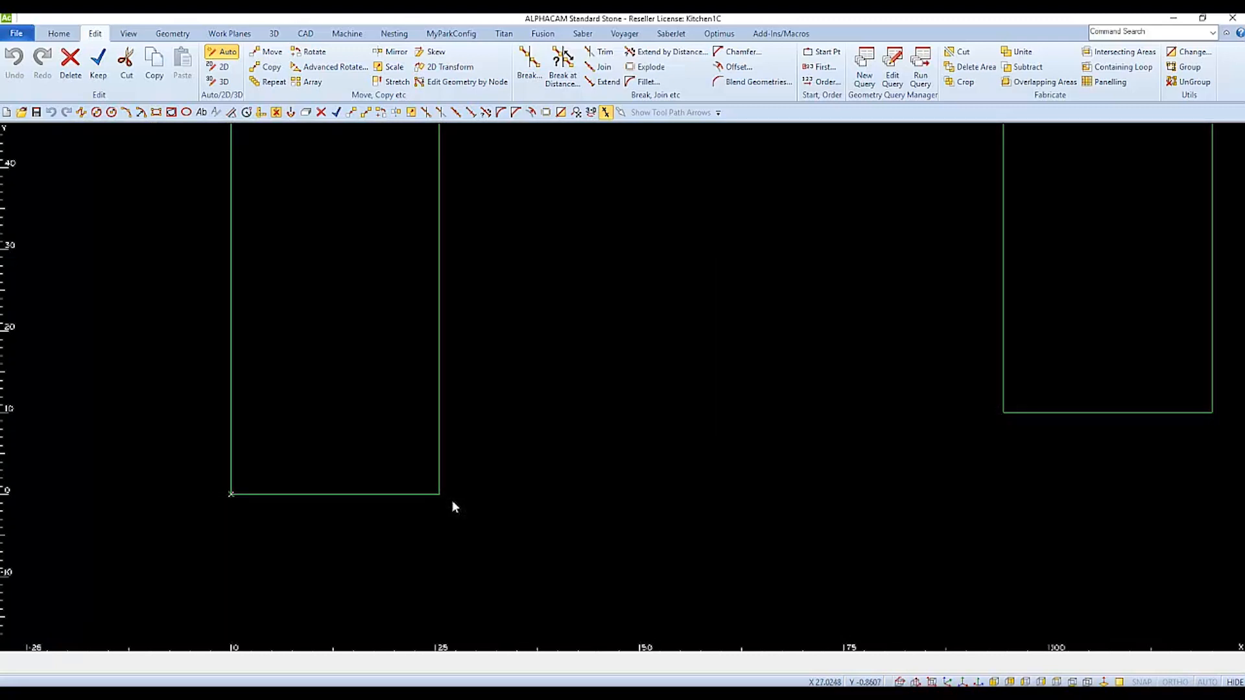
{"action": "key", "text": "f"}
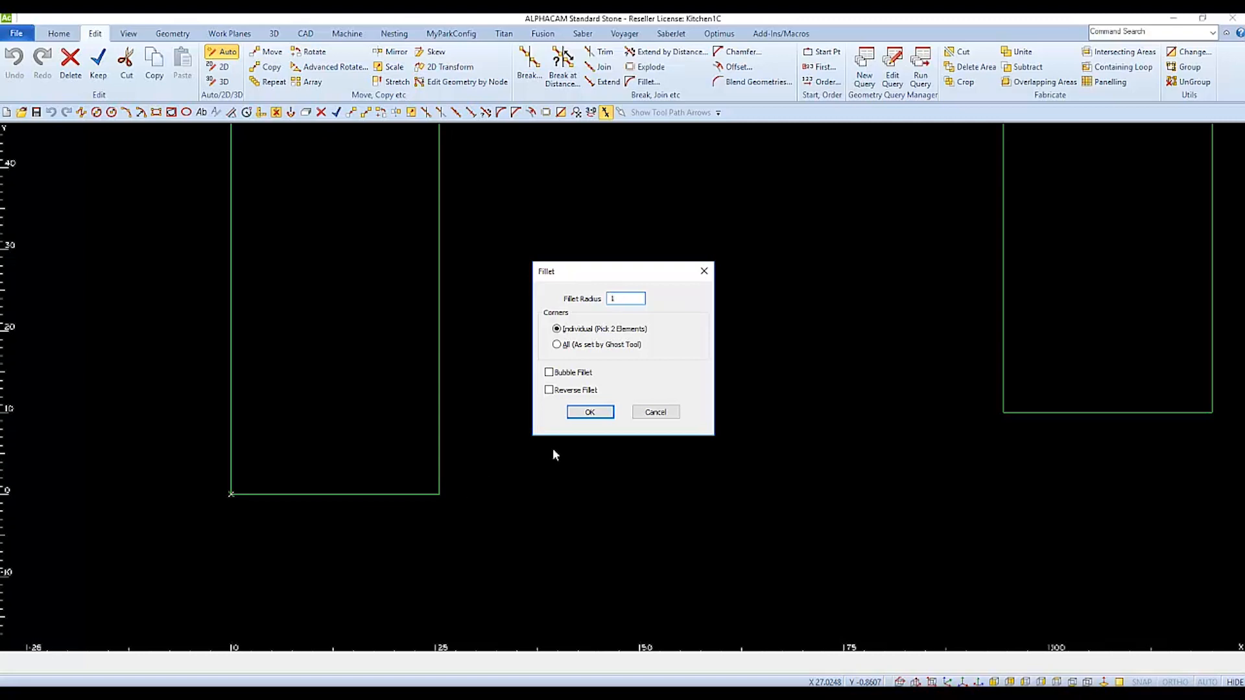
{"action": "left_click", "coordinate": [590, 413]}
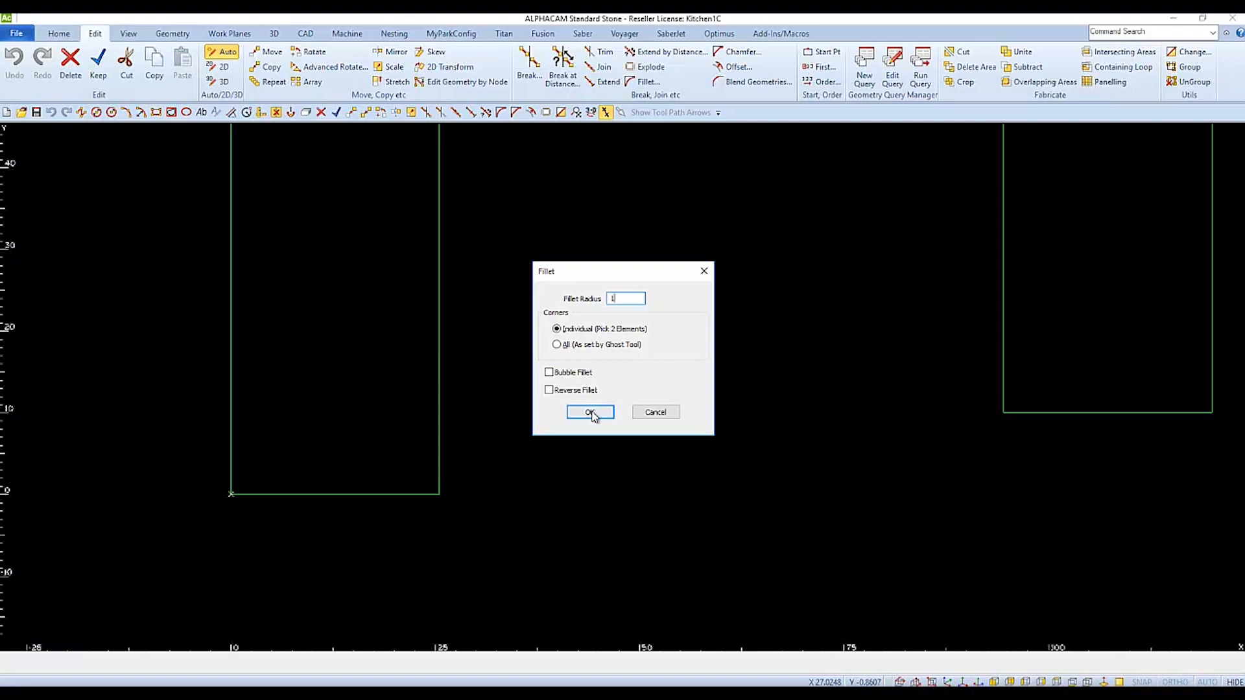
{"action": "left_click", "coordinate": [440, 465]}
{"action": "left_click", "coordinate": [433, 493]}
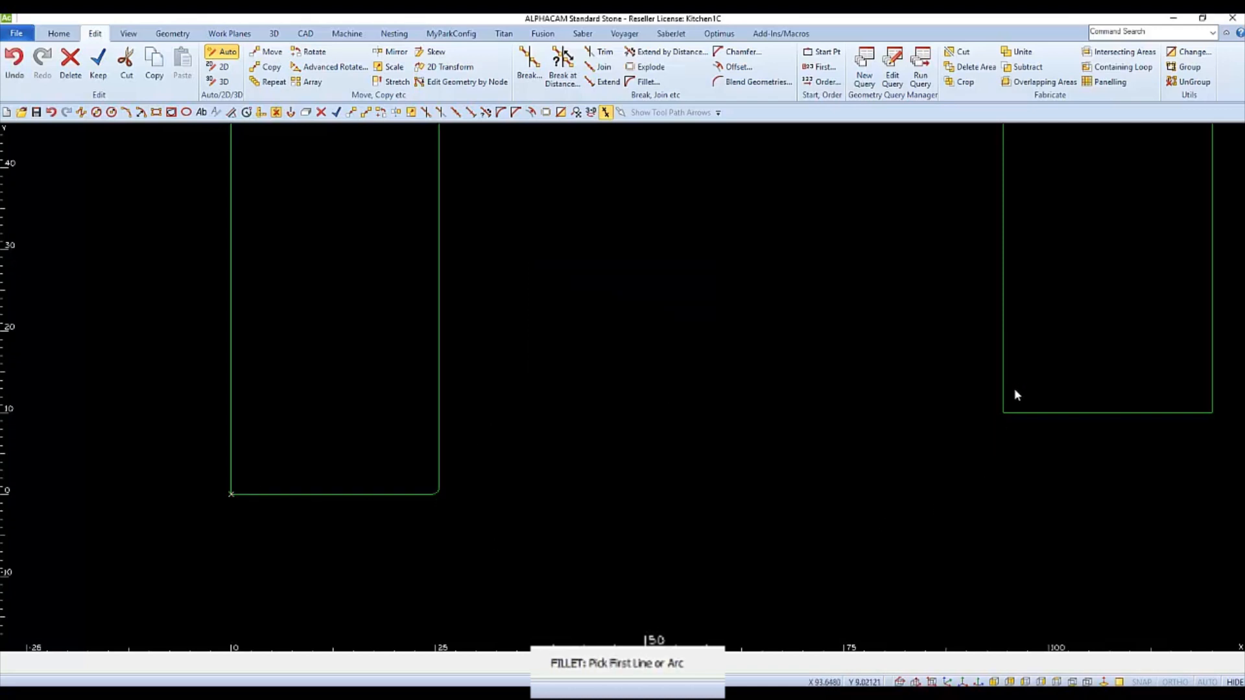
{"action": "left_click", "coordinate": [1005, 371]}
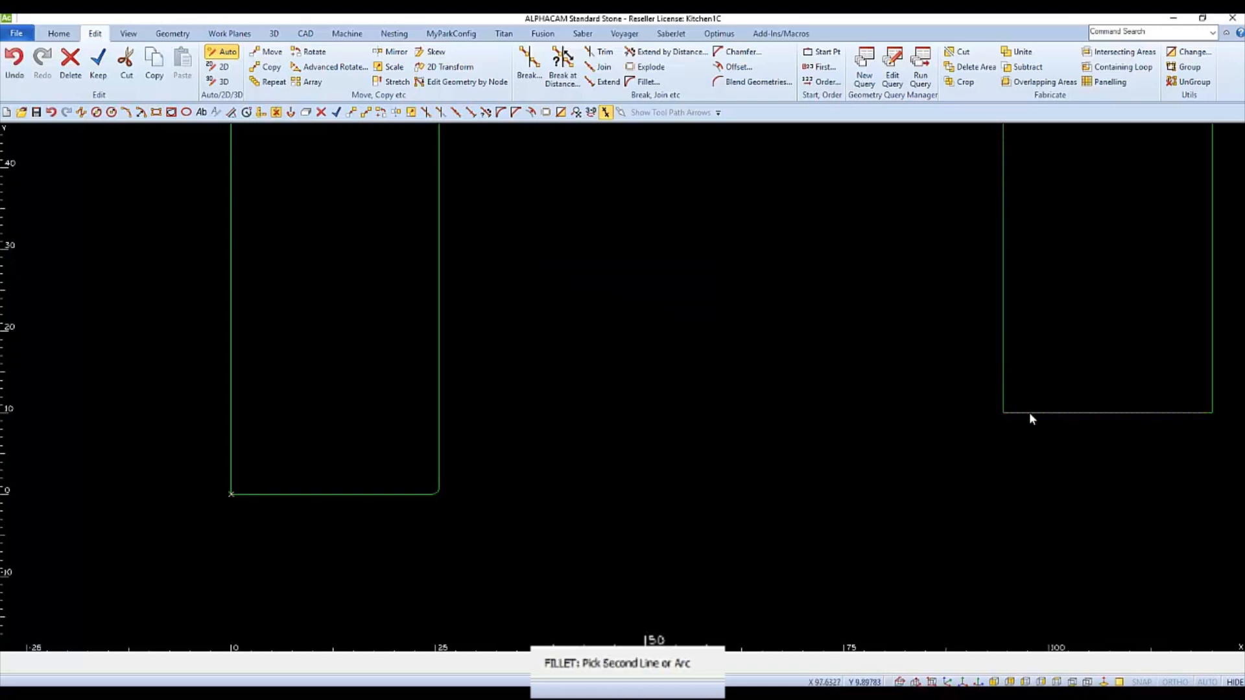
{"action": "left_click", "coordinate": [1030, 413]}
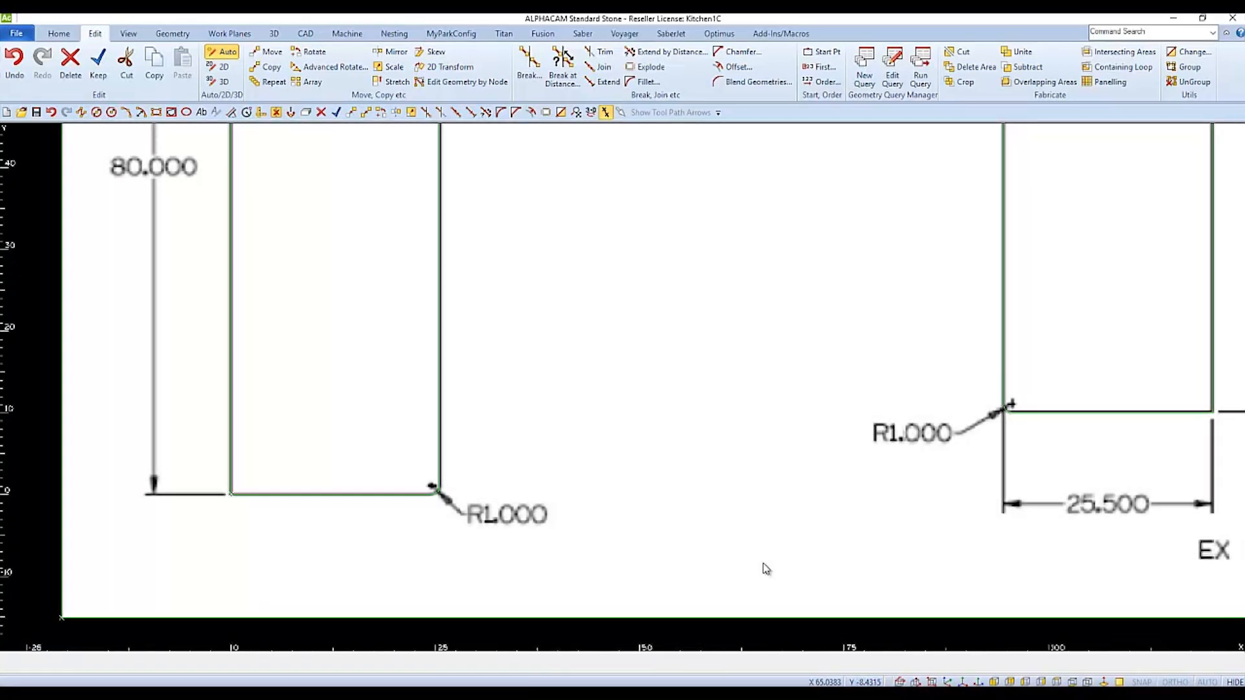
Step: Offset the three inner edges of the U by 1.75 into the countertop, with Offset as Geometry turned off
{"action": "scroll", "coordinate": [764, 564], "scroll_direction": "down", "scroll_amount": 3}
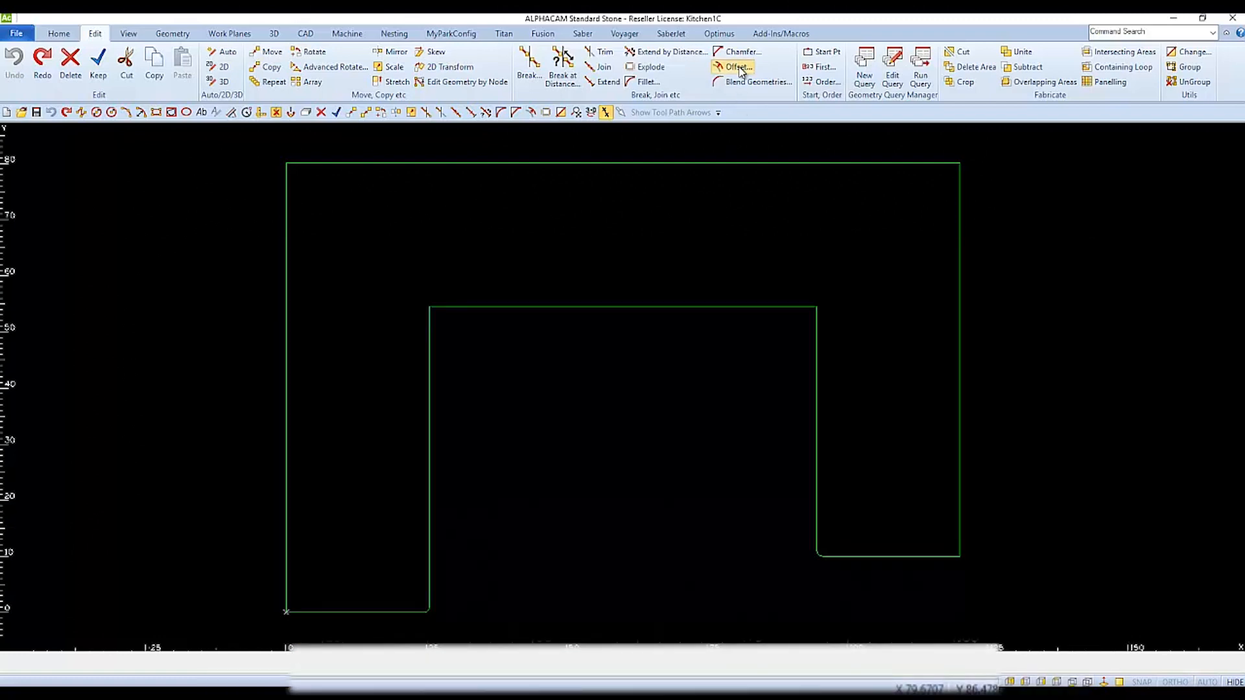
{"action": "left_click", "coordinate": [739, 68]}
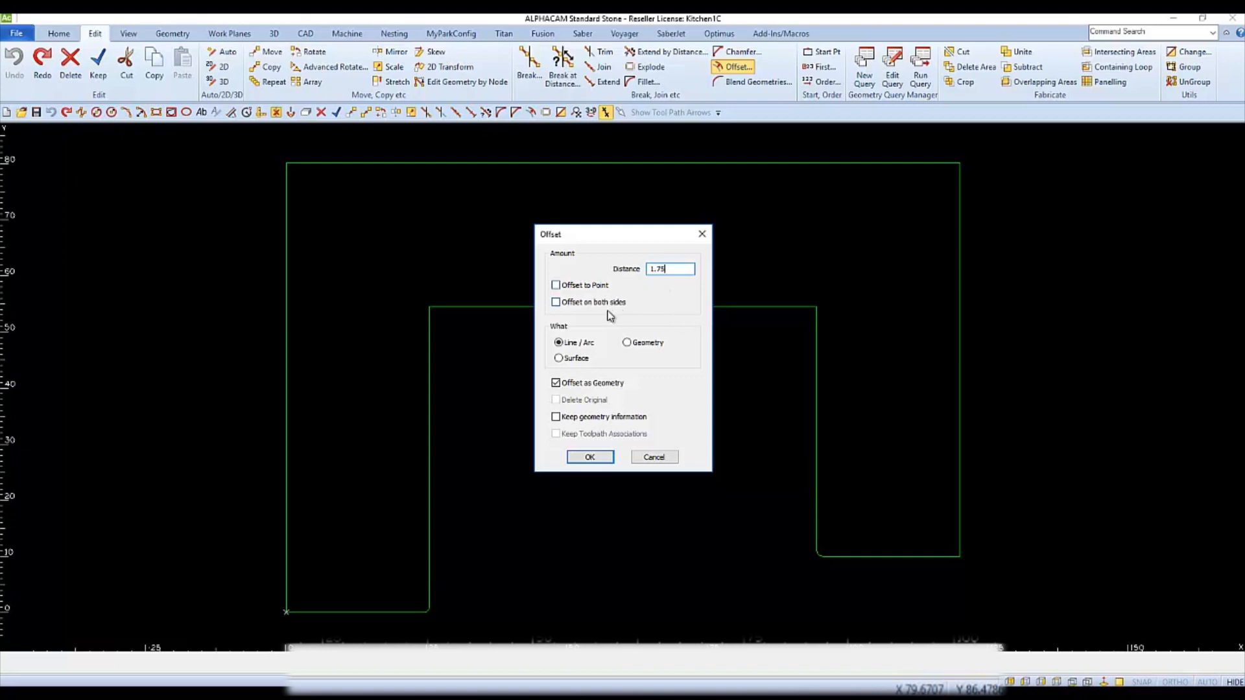
{"action": "left_click", "coordinate": [556, 383]}
{"action": "left_click", "coordinate": [594, 459]}
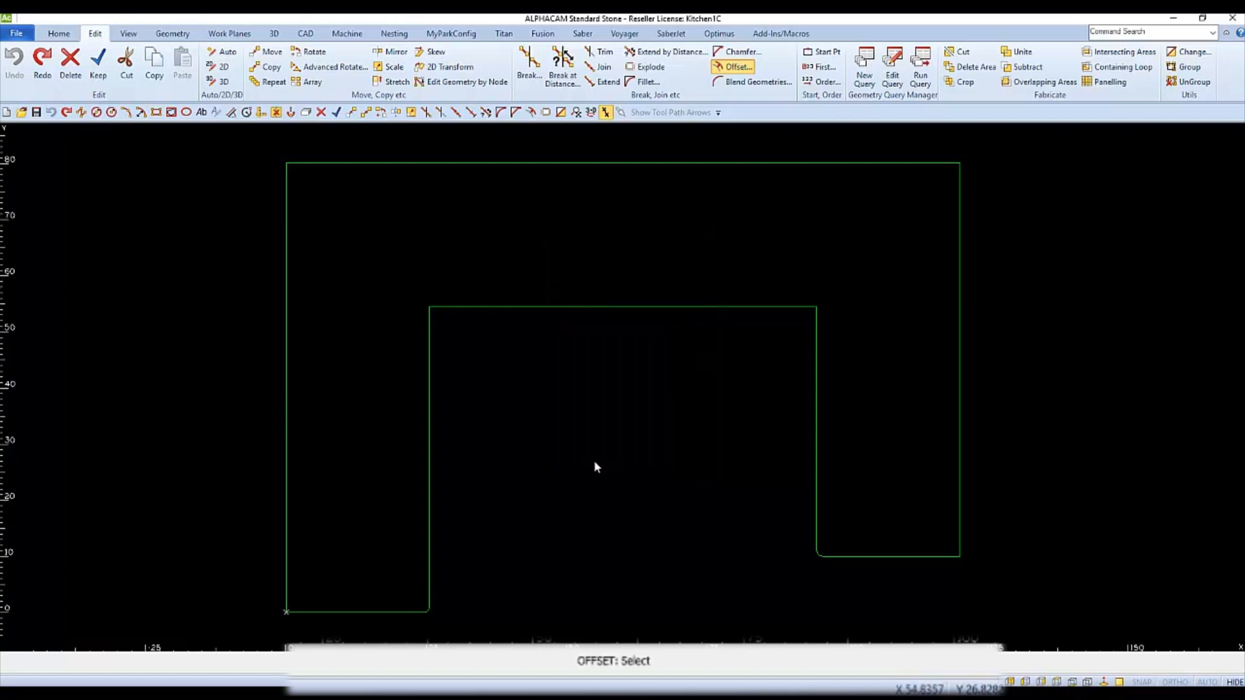
{"action": "left_click", "coordinate": [429, 461]}
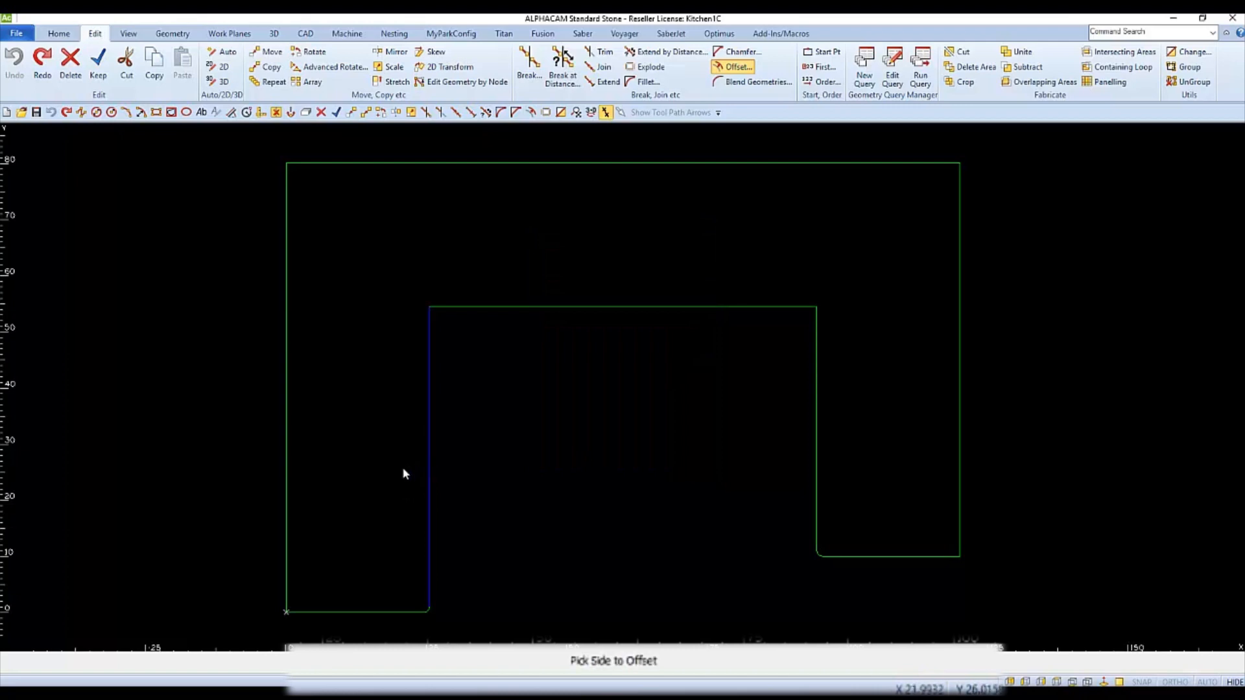
{"action": "left_click", "coordinate": [403, 473]}
{"action": "left_click", "coordinate": [502, 306]}
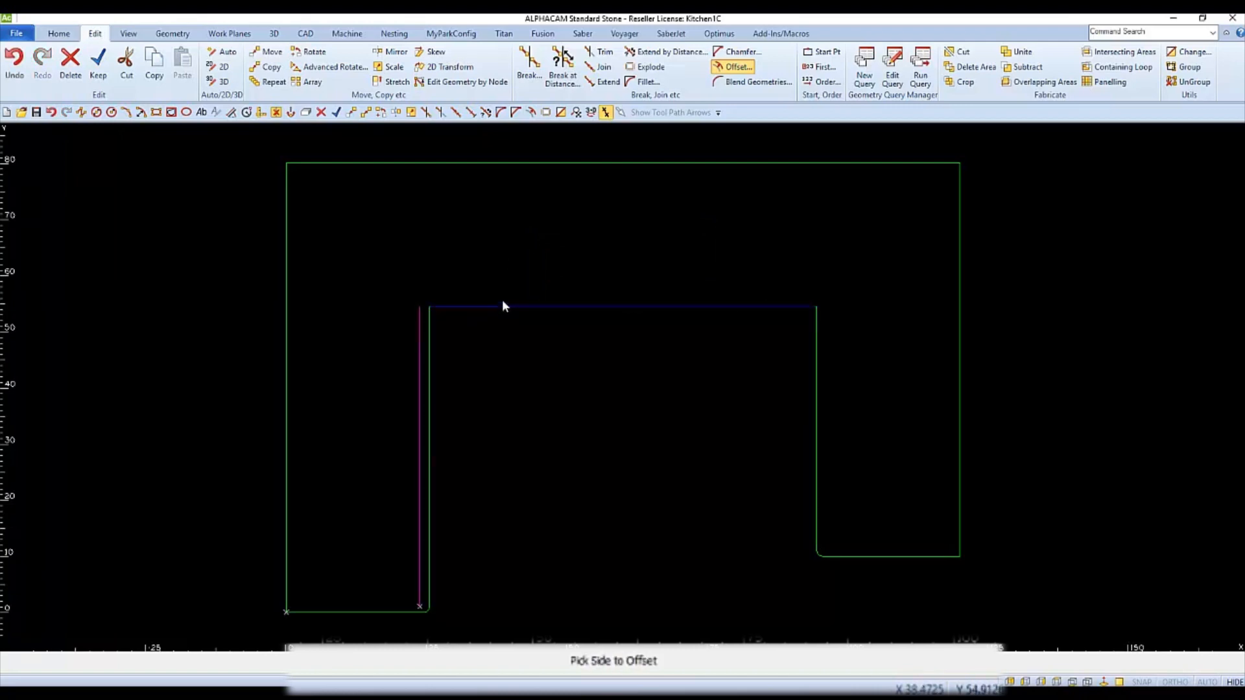
{"action": "left_click", "coordinate": [522, 258]}
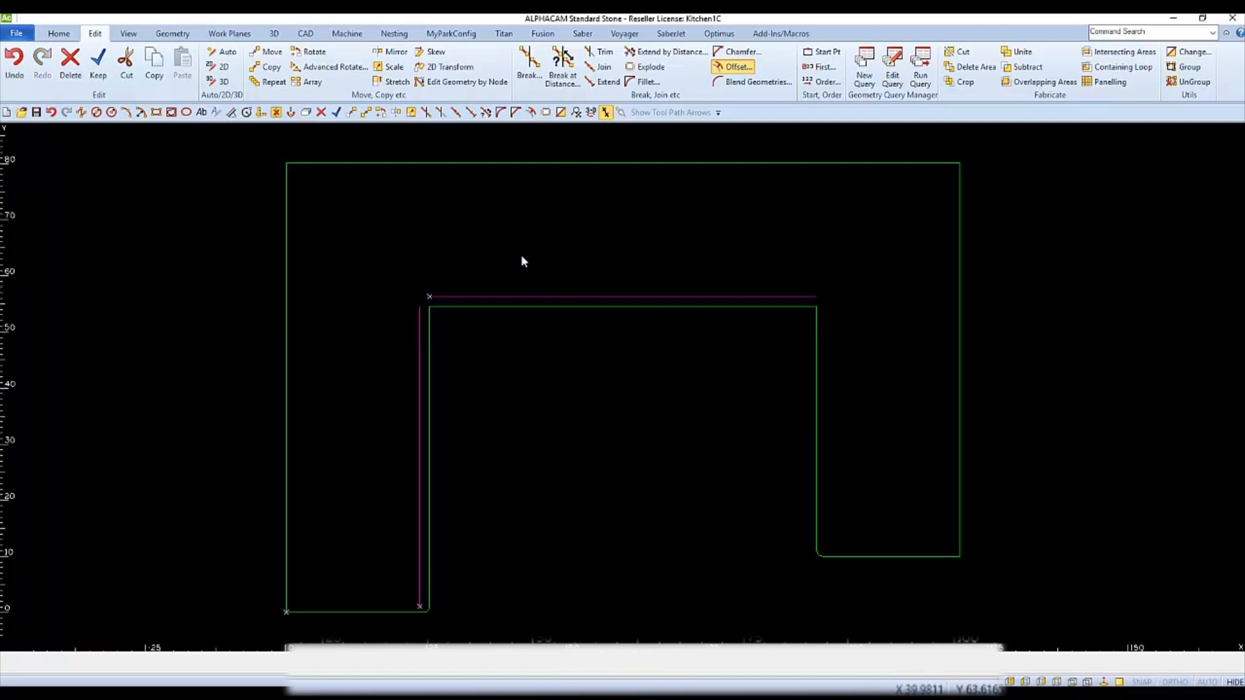
{"action": "left_click", "coordinate": [817, 383]}
{"action": "left_click", "coordinate": [850, 373]}
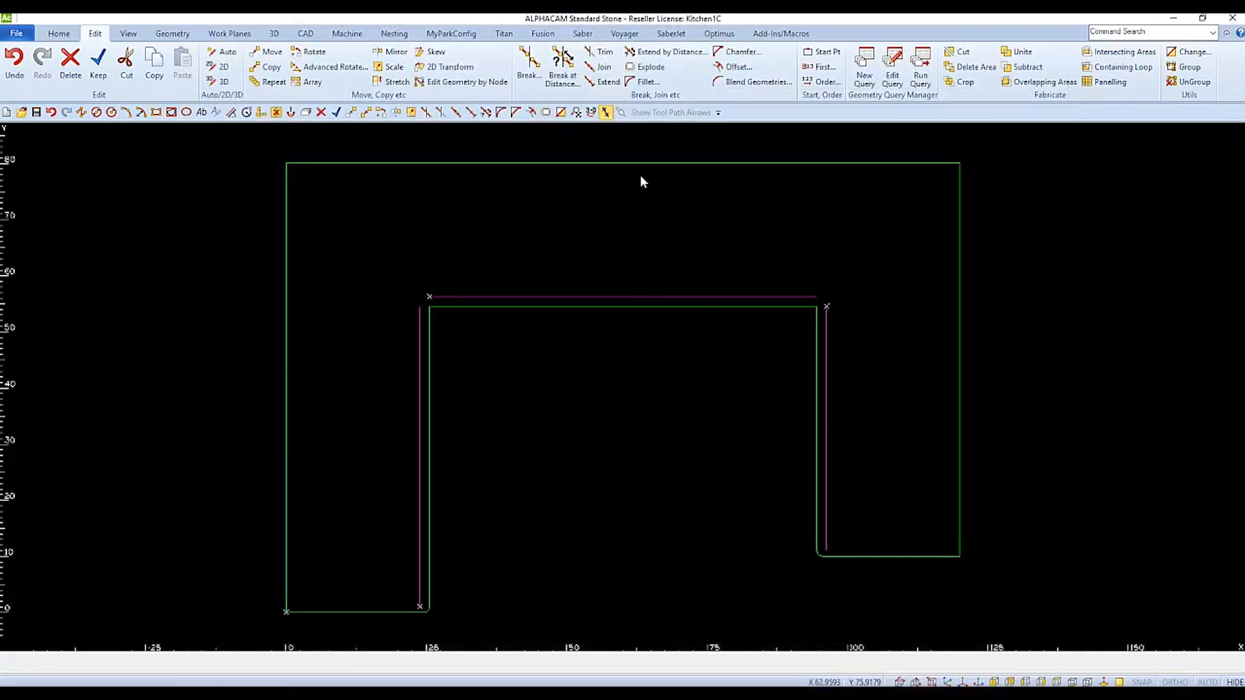
Step: Connect the corners of the offset lines using individual fillets with a radius of 0
{"action": "left_click", "coordinate": [642, 82]}
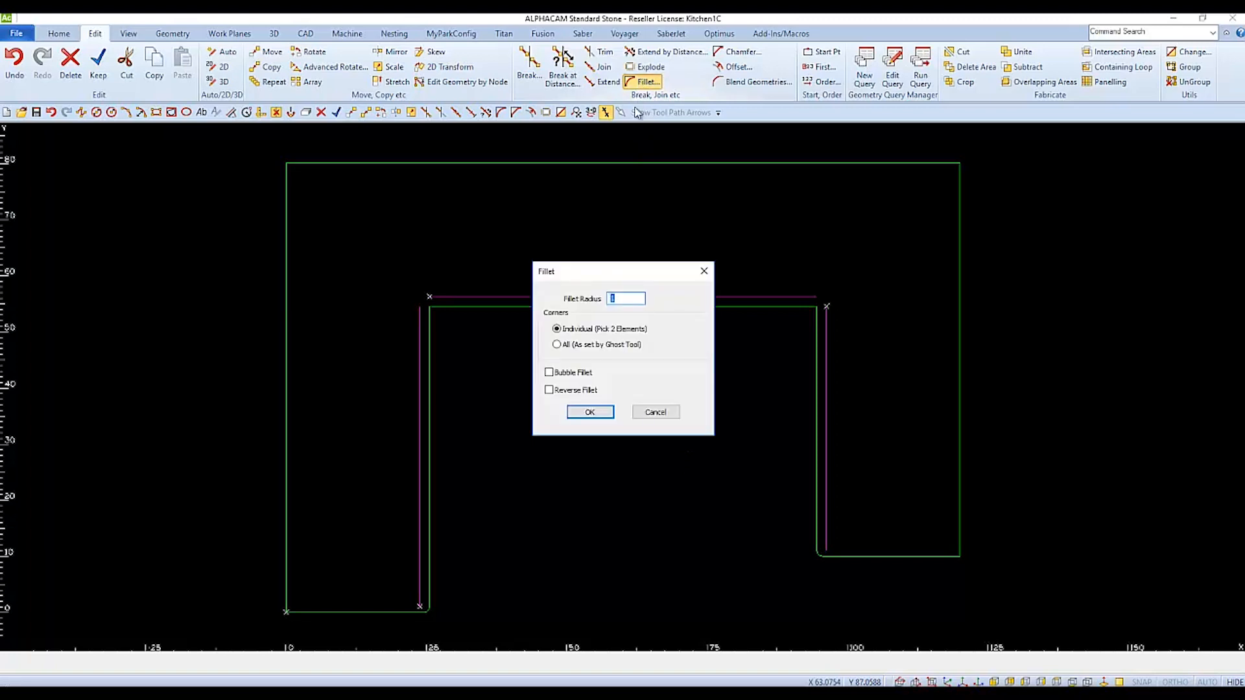
{"action": "type", "text": "0"}
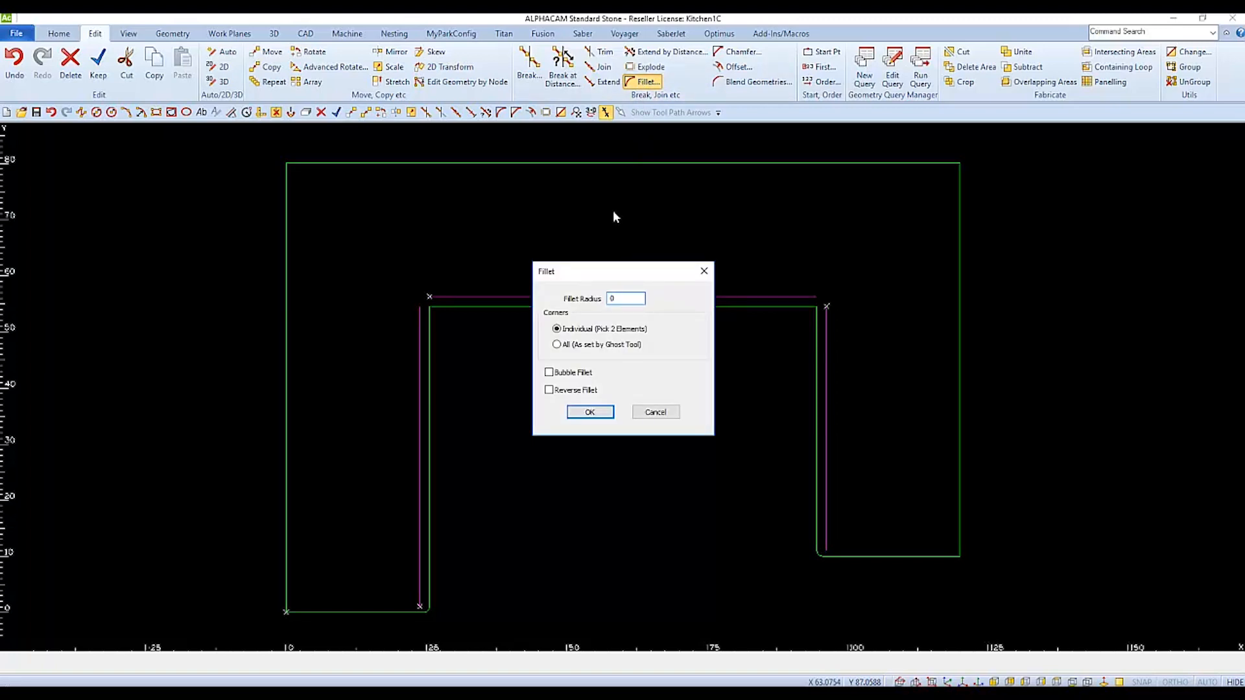
{"action": "left_click", "coordinate": [591, 412]}
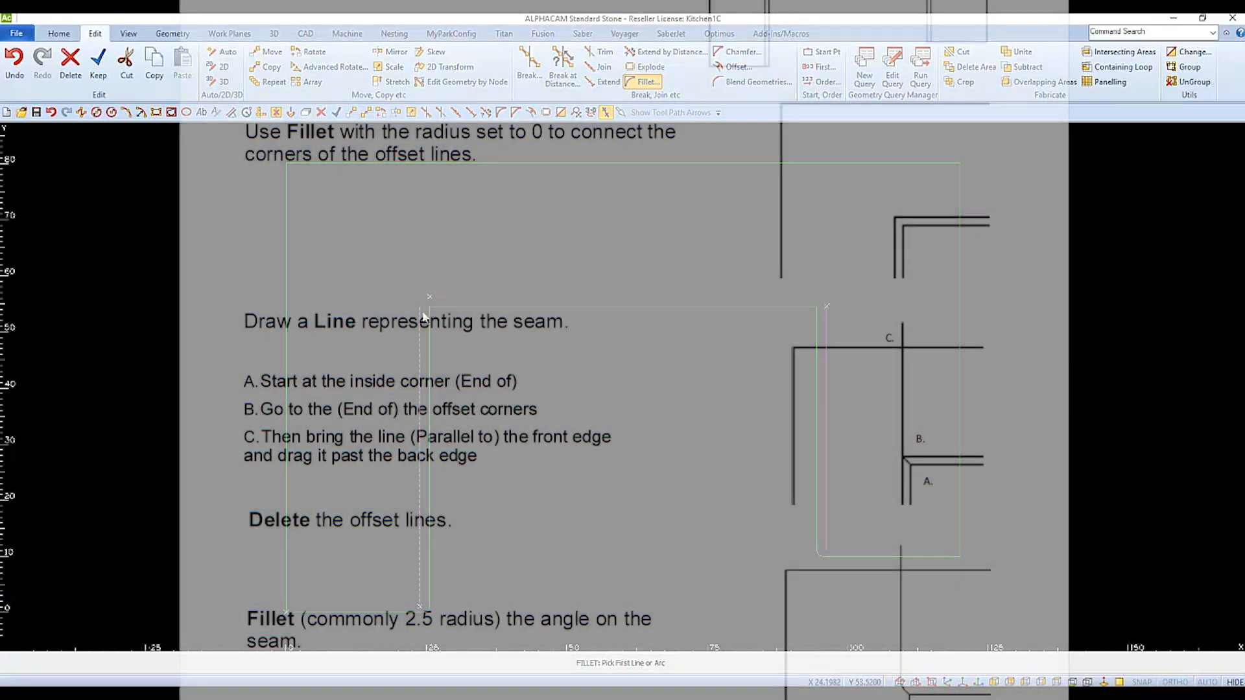
{"action": "left_click", "coordinate": [430, 297]}
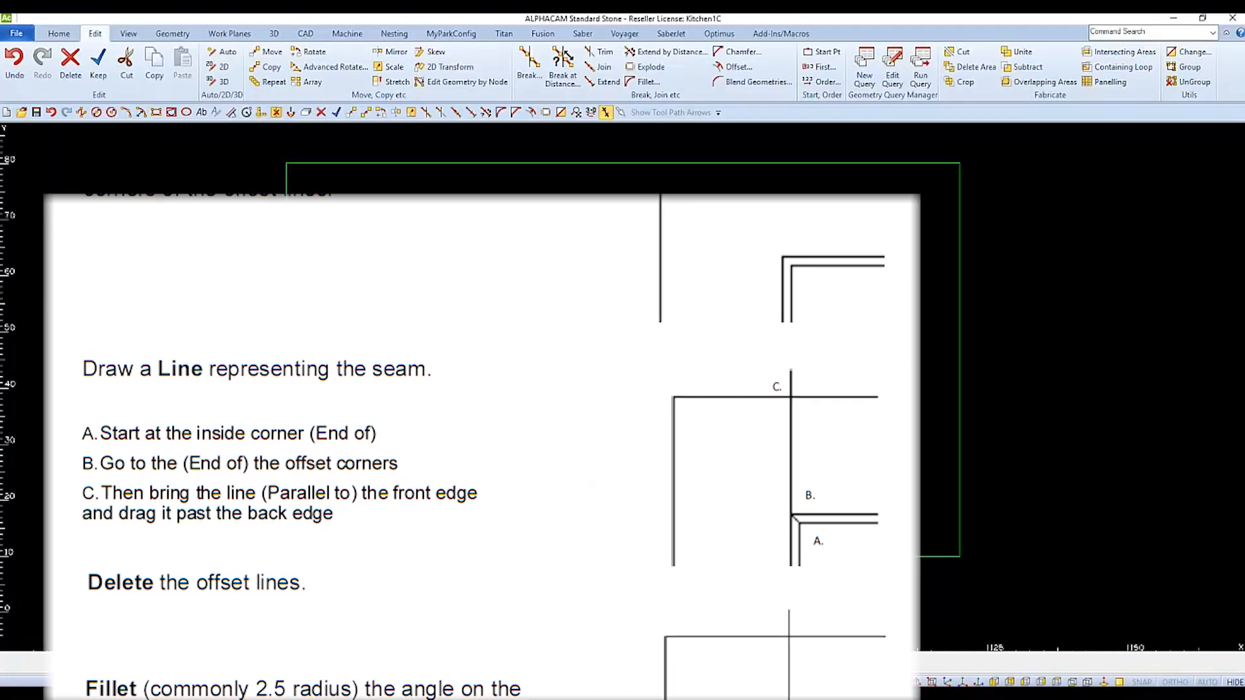
Step: Draw the left seam's first line segment from the endpoint of the inside corner to the endpoint of the offset corner
{"action": "mouse_move", "coordinate": [594, 395]}
{"action": "middle_mouse_down"}
{"action": "mouse_move", "coordinate": [791, 407]}
{"action": "mouse_move", "coordinate": [1092, 495]}
{"action": "mouse_move", "coordinate": [1086, 448]}
{"action": "middle_mouse_up"}
{"action": "scroll", "coordinate": [884, 320], "scroll_direction": "up", "scroll_amount": 3}
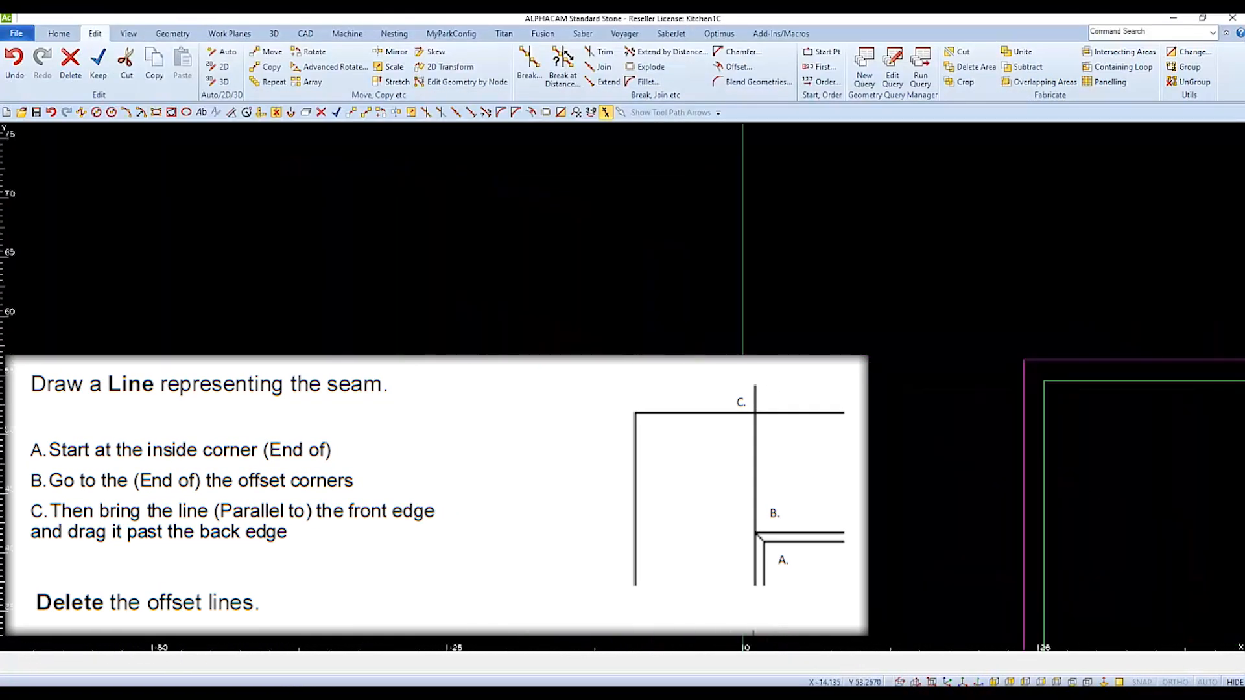
{"action": "middle_click_drag", "start_coordinate": [881, 320], "coordinate": [750, 447]}
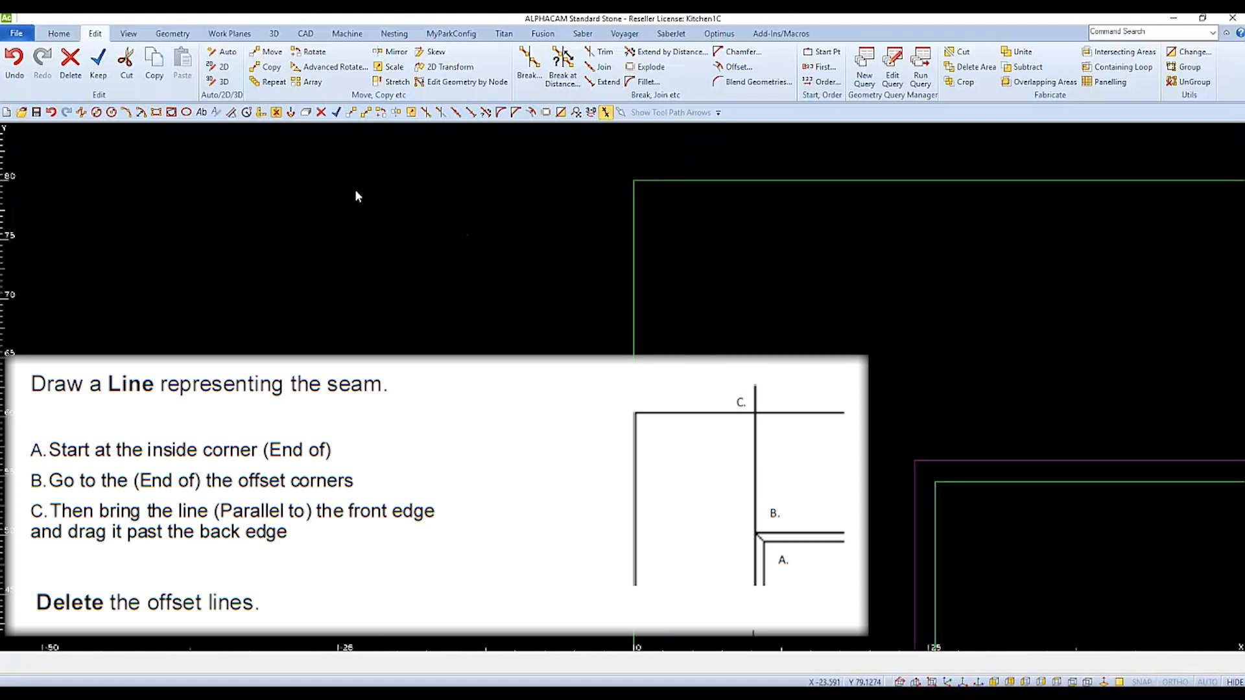
{"action": "left_click", "coordinate": [172, 33]}
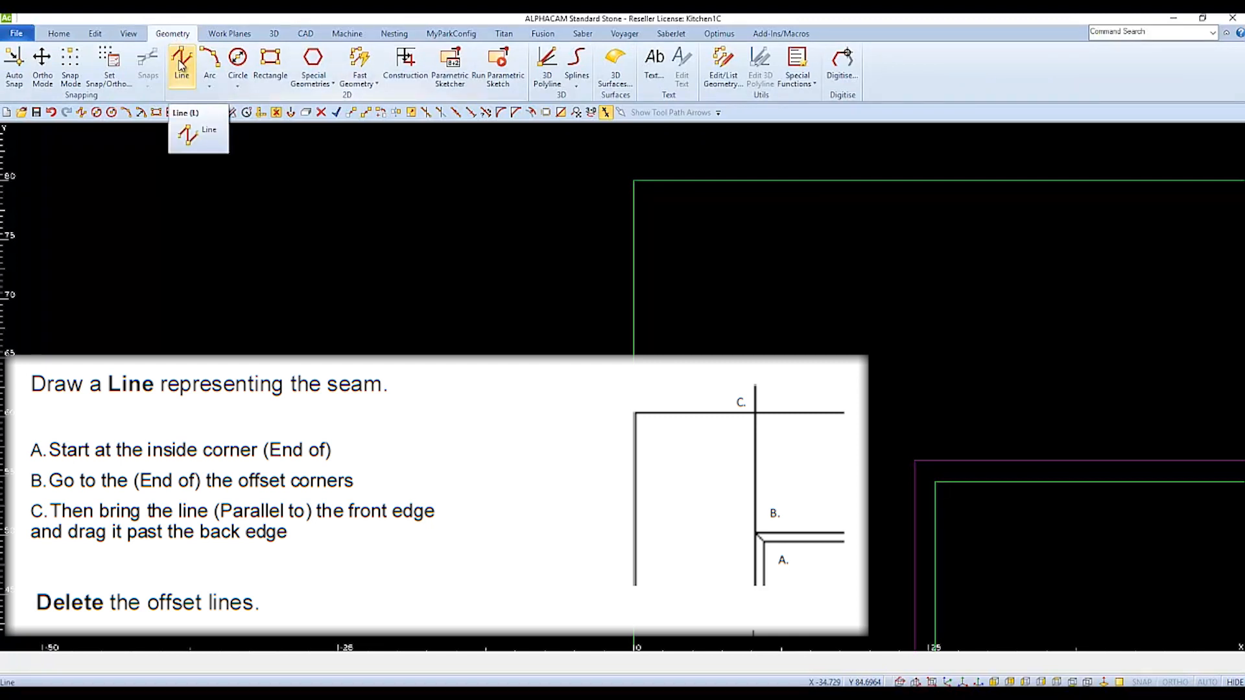
{"action": "left_click", "coordinate": [181, 63]}
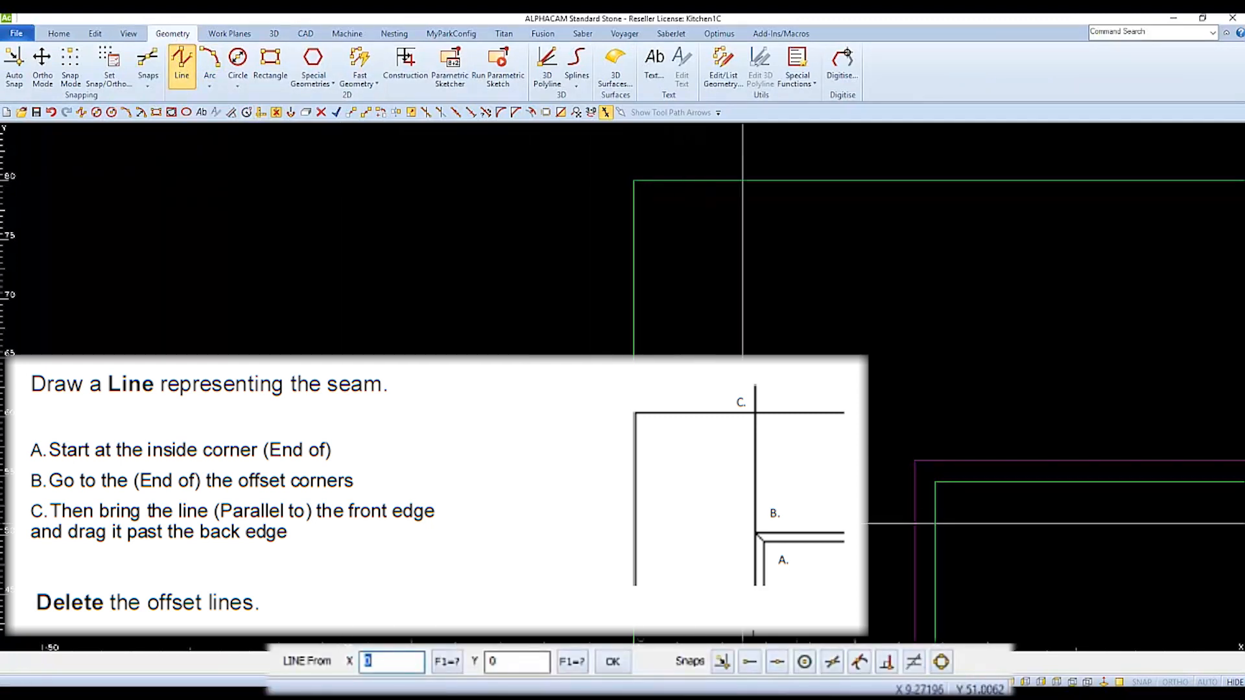
{"action": "left_click", "coordinate": [749, 661]}
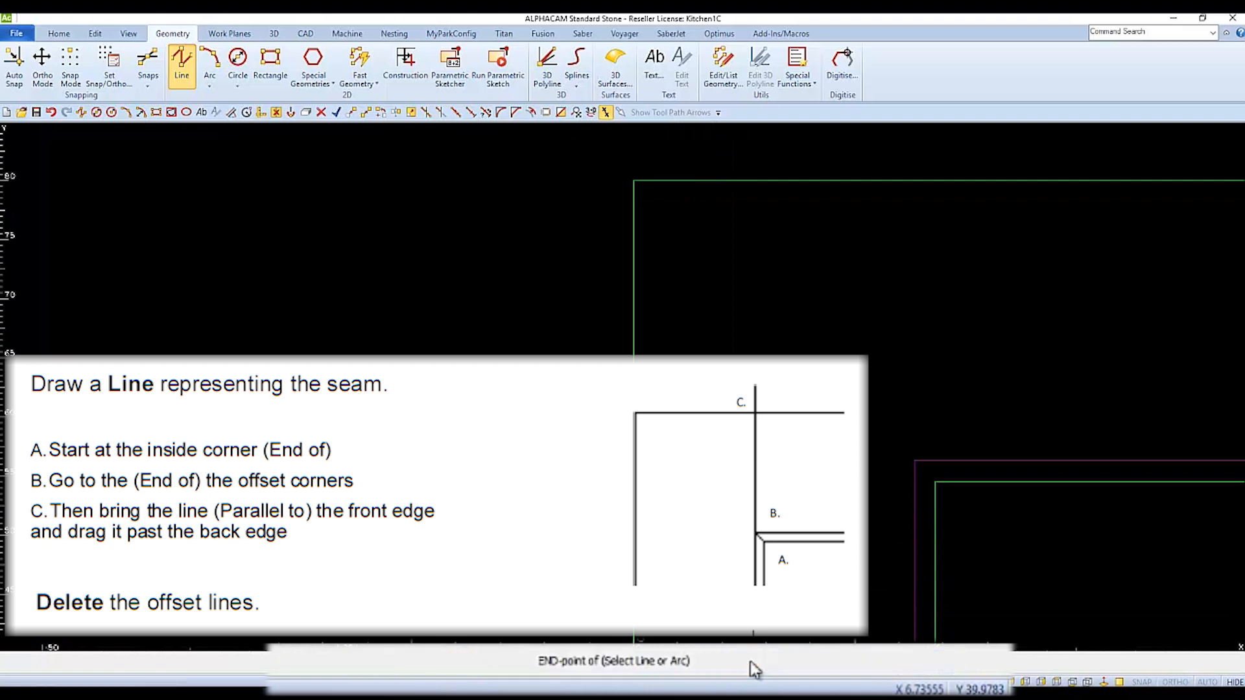
{"action": "left_click", "coordinate": [938, 487]}
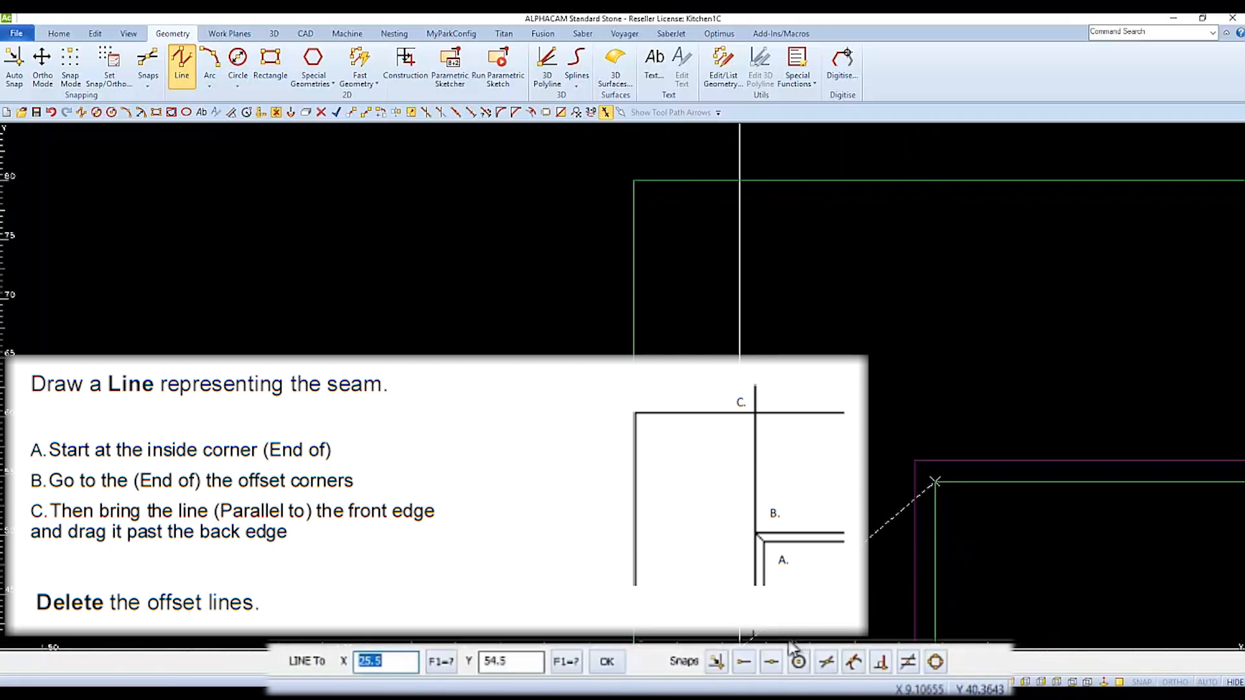
{"action": "left_click", "coordinate": [744, 662]}
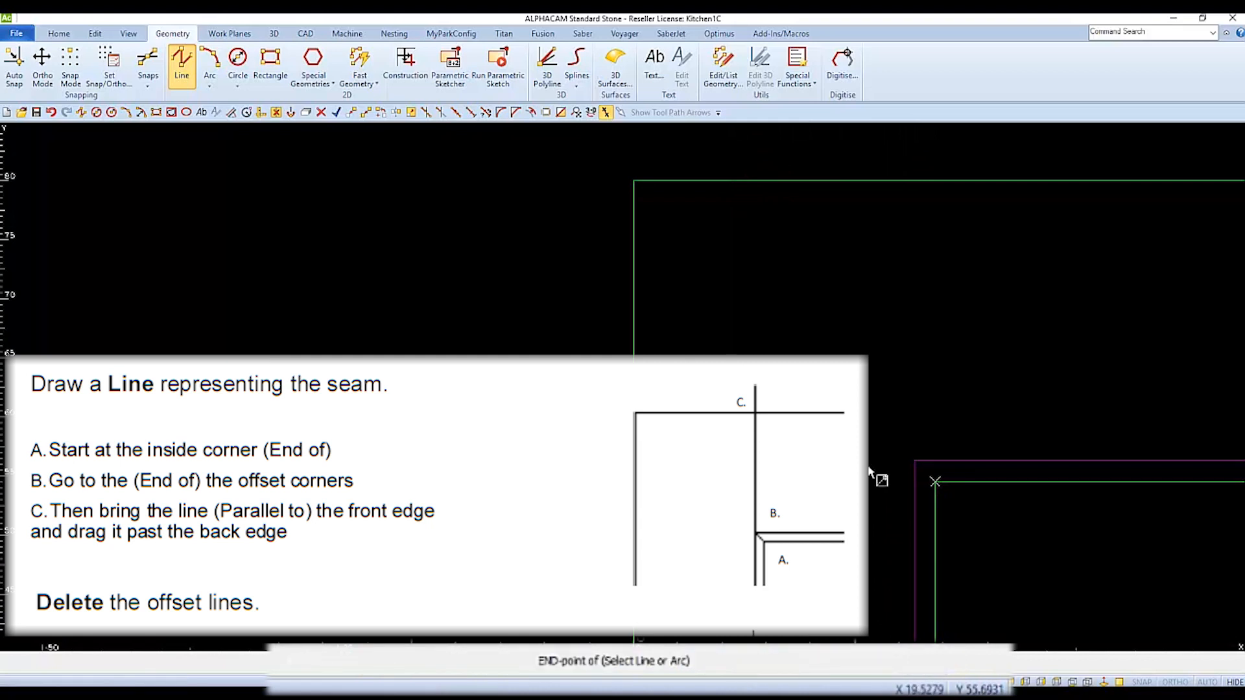
{"action": "left_click", "coordinate": [914, 461]}
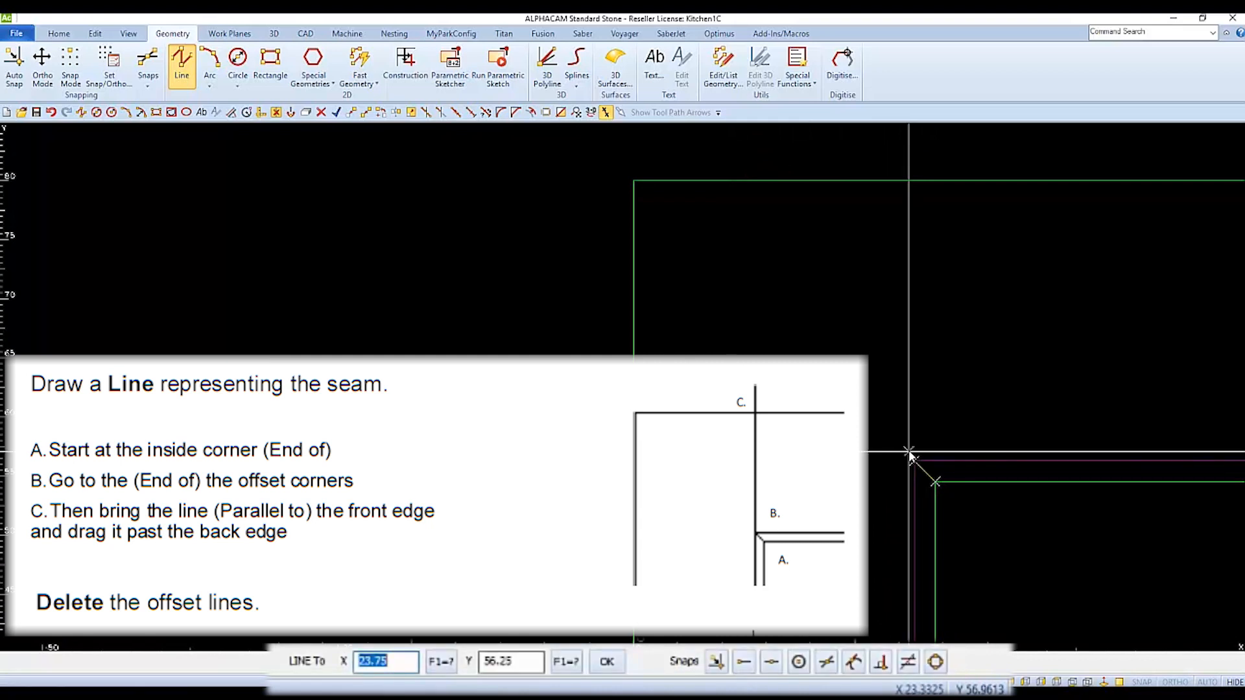
Step: Continue the left seam parallel to the left leg's front edge, ending past the back edge at about Y 92
{"action": "scroll", "coordinate": [892, 411], "scroll_direction": "down", "scroll_amount": 2}
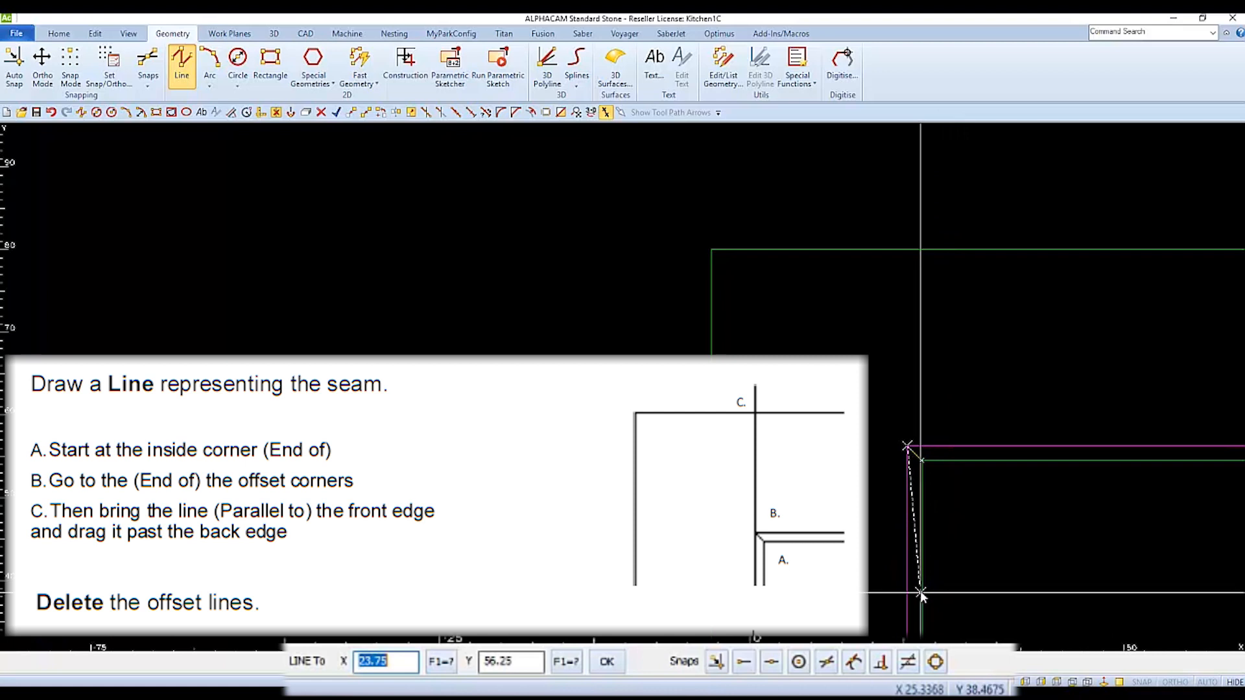
{"action": "left_click", "coordinate": [909, 663]}
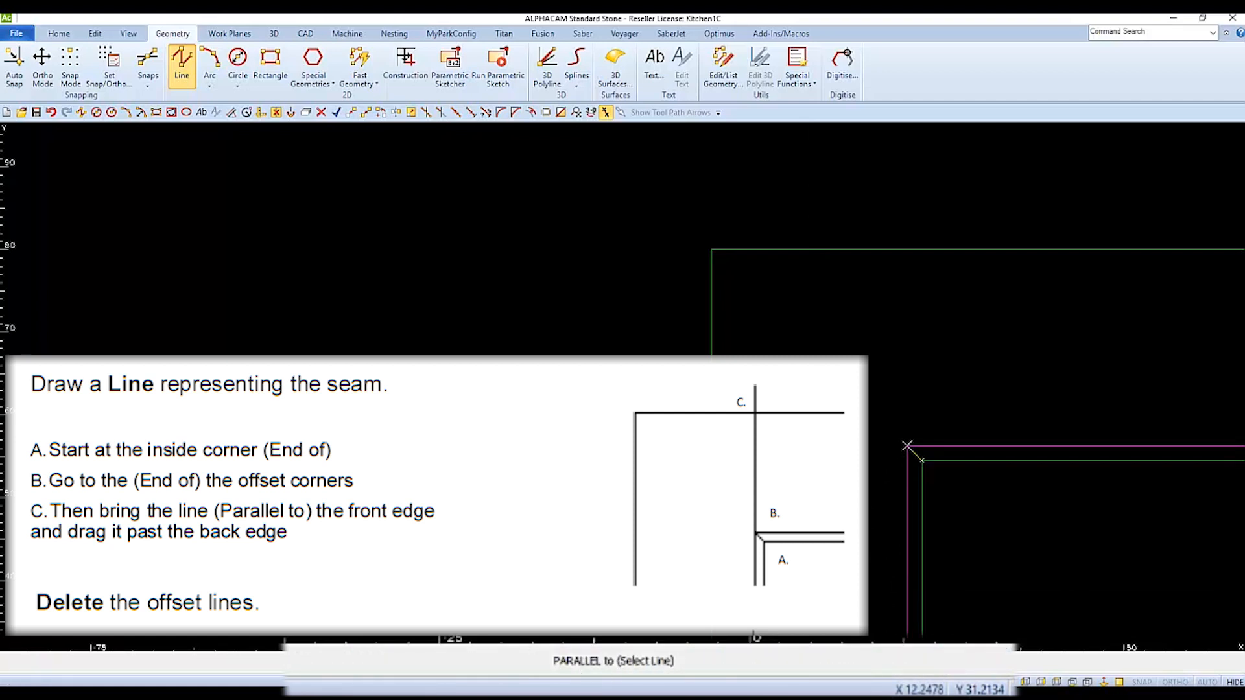
{"action": "left_click", "coordinate": [922, 577]}
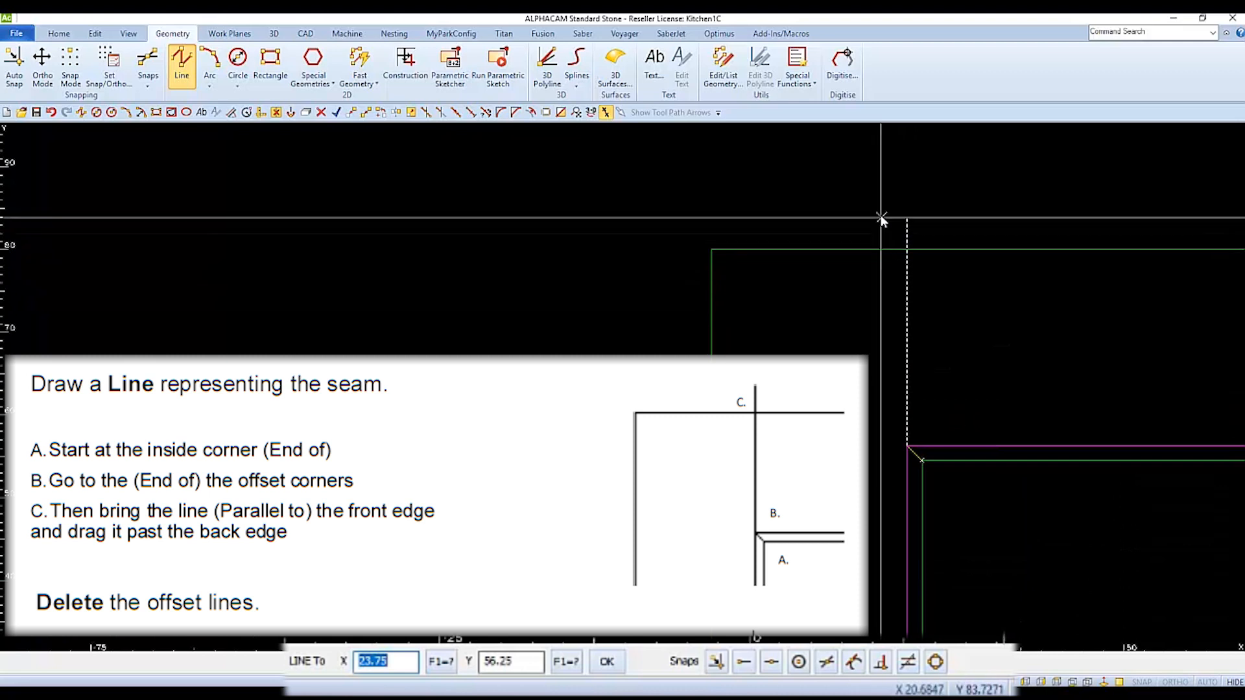
{"action": "left_click", "coordinate": [875, 151]}
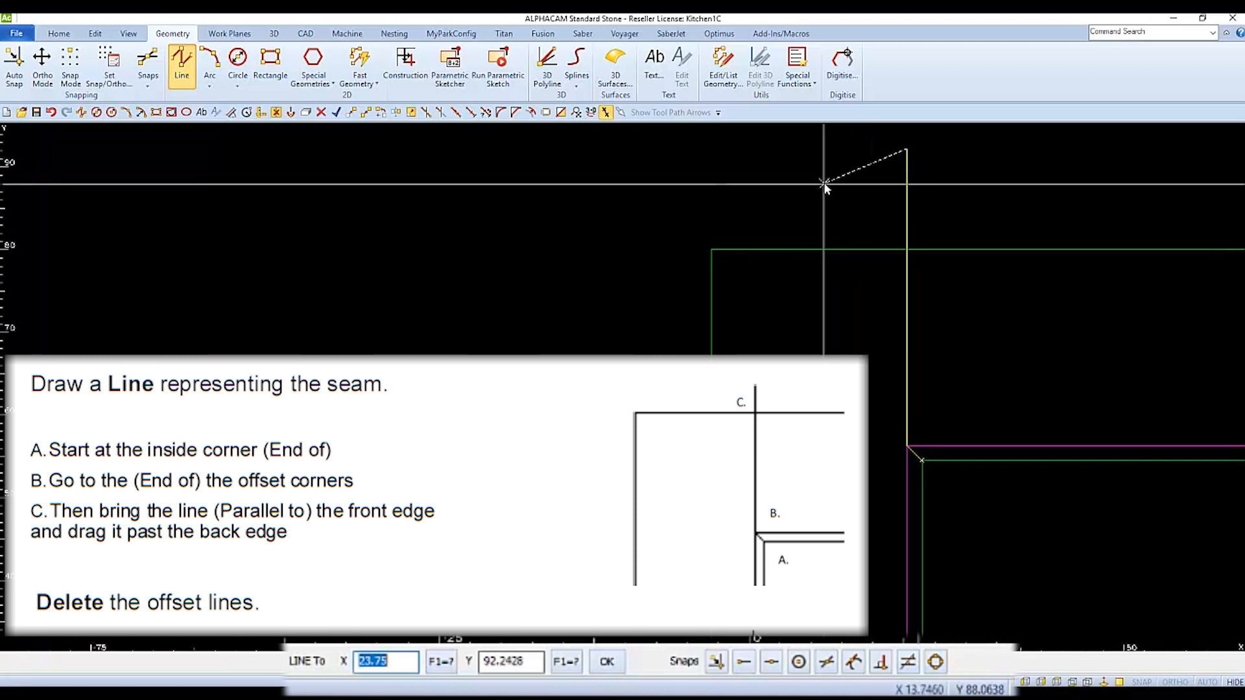
{"action": "key", "text": "Escape"}
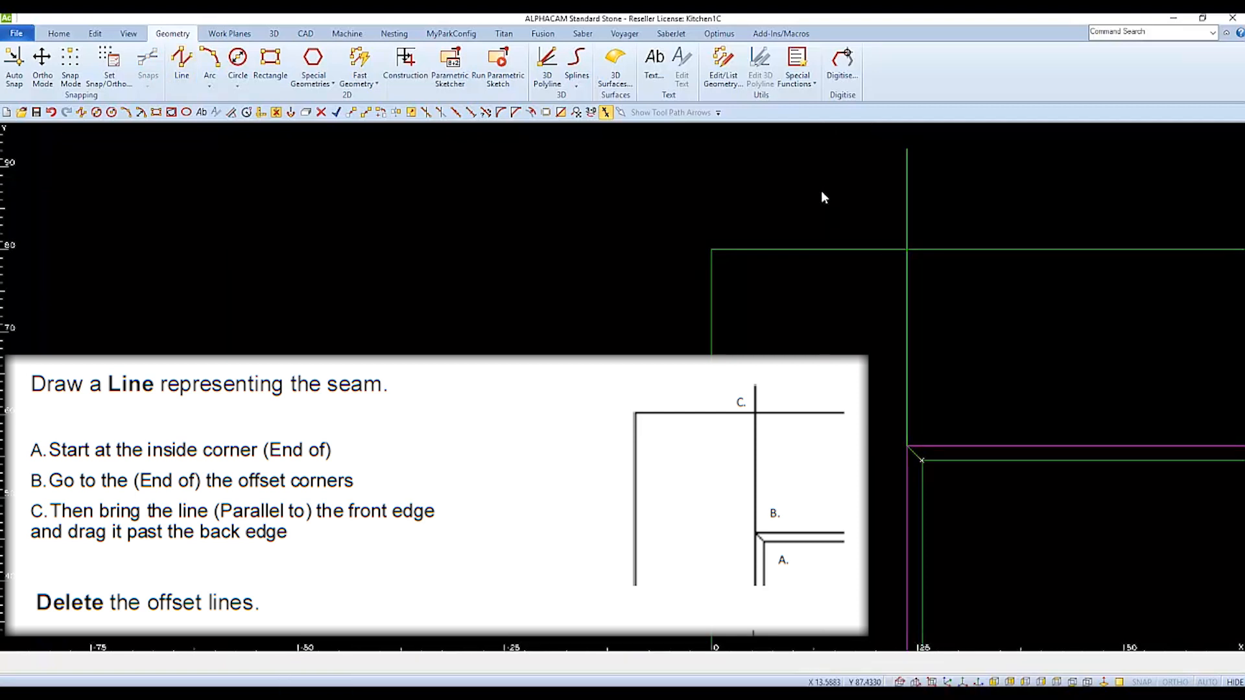
Step: Draw the right seam's first line segment from the endpoint of the inside corner to the endpoint of the offset corner
{"action": "scroll", "coordinate": [825, 210], "scroll_direction": "down", "scroll_amount": 3}
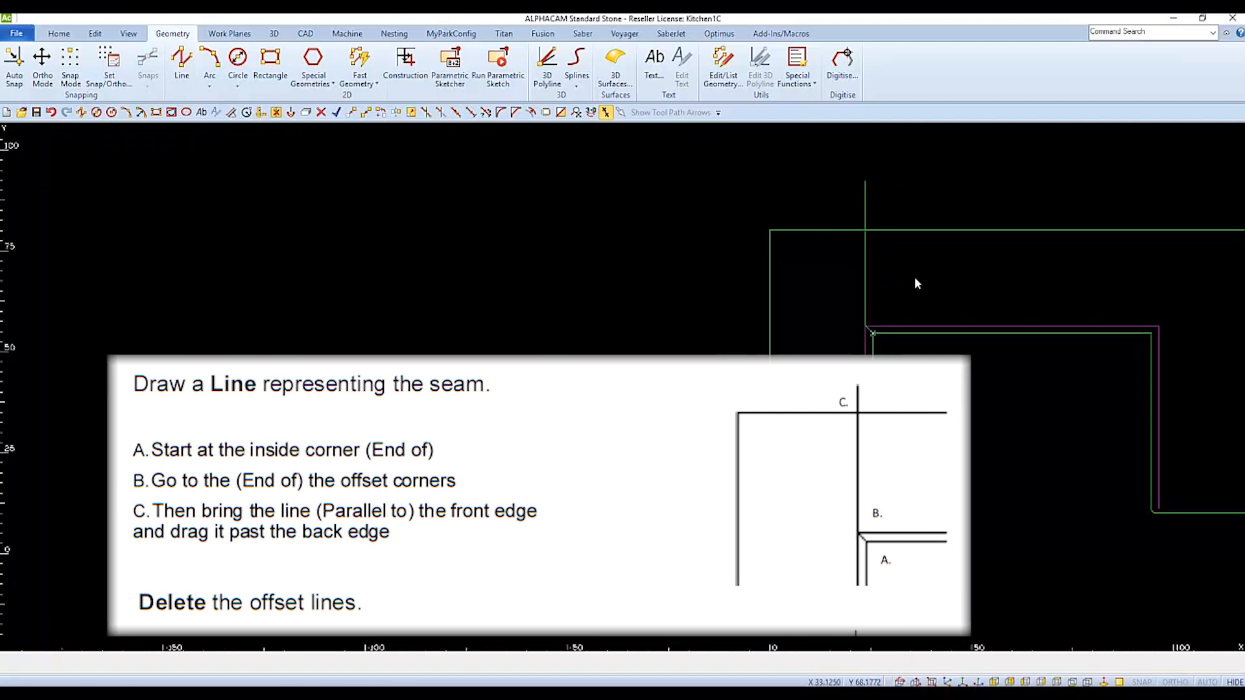
{"action": "mouse_move", "coordinate": [1151, 279]}
{"action": "middle_mouse_down"}
{"action": "mouse_move", "coordinate": [567, 325]}
{"action": "mouse_move", "coordinate": [322, 323]}
{"action": "middle_mouse_up"}
{"action": "scroll", "coordinate": [355, 346], "scroll_direction": "up", "scroll_amount": 3}
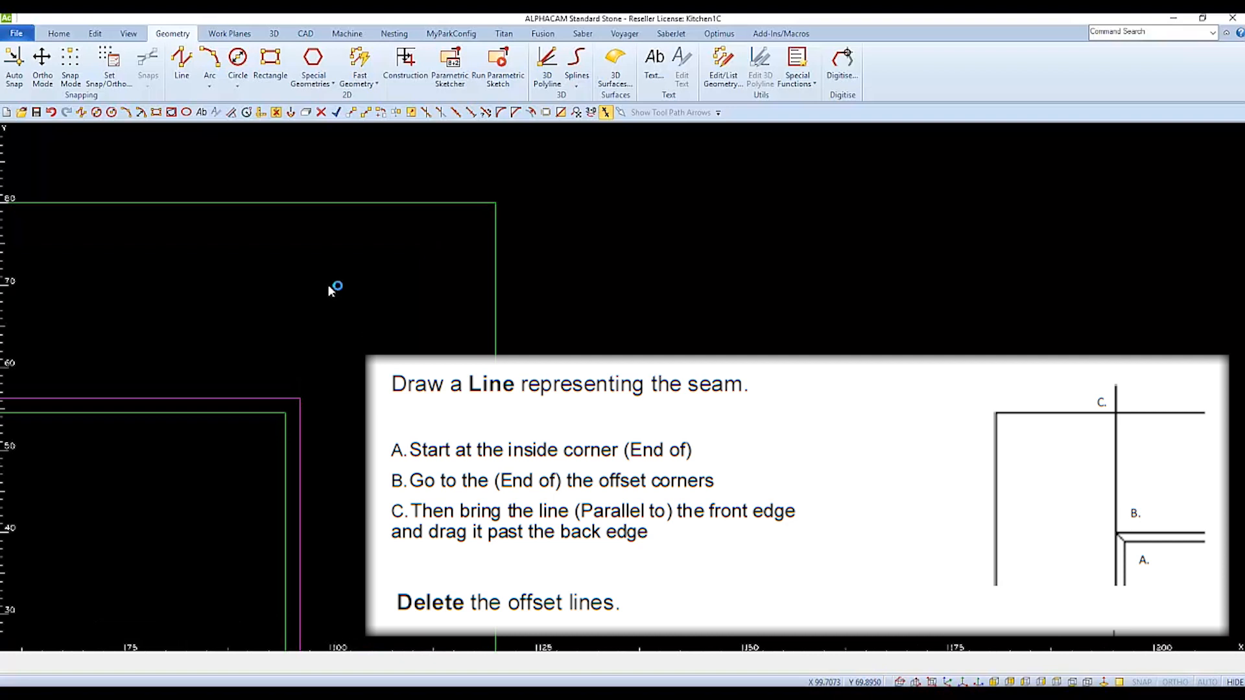
{"action": "left_click", "coordinate": [183, 66]}
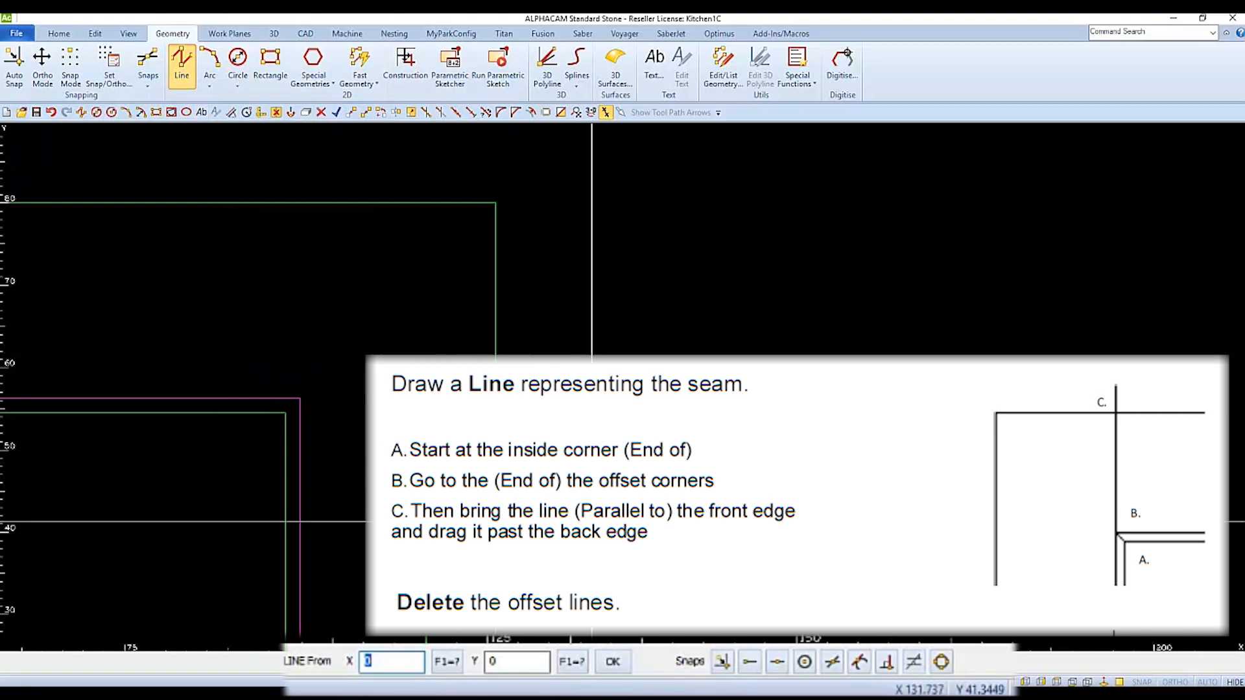
{"action": "left_click", "coordinate": [749, 662]}
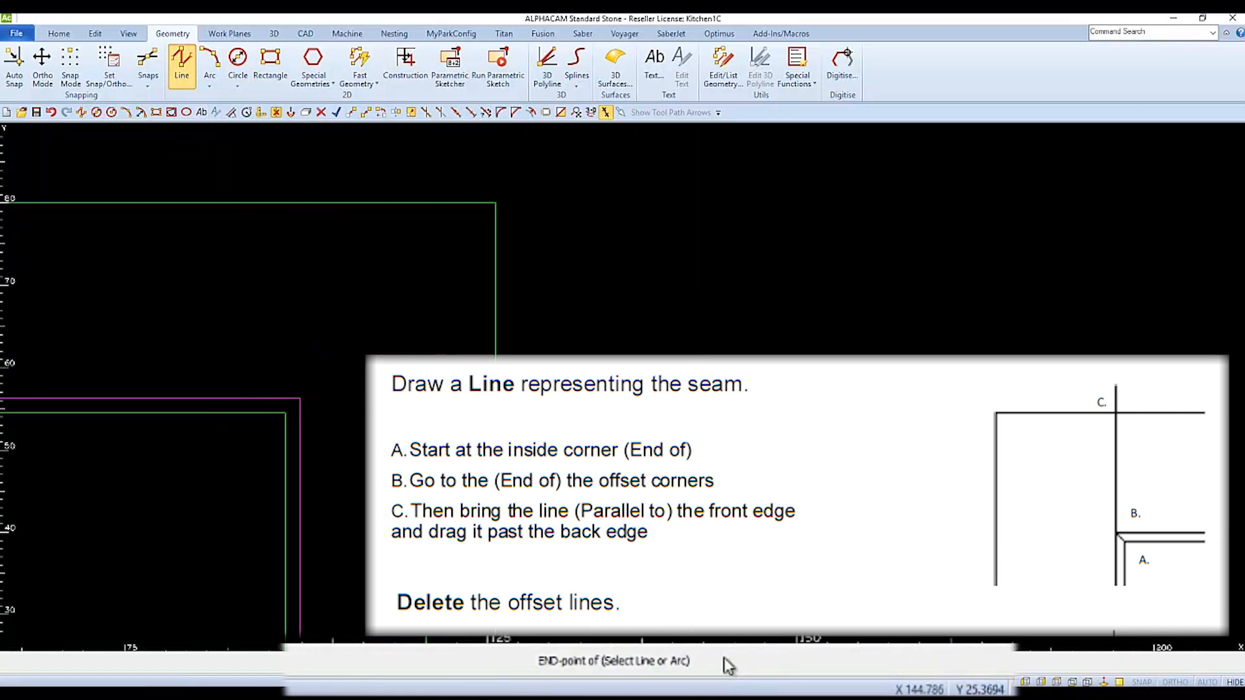
{"action": "left_click", "coordinate": [290, 416]}
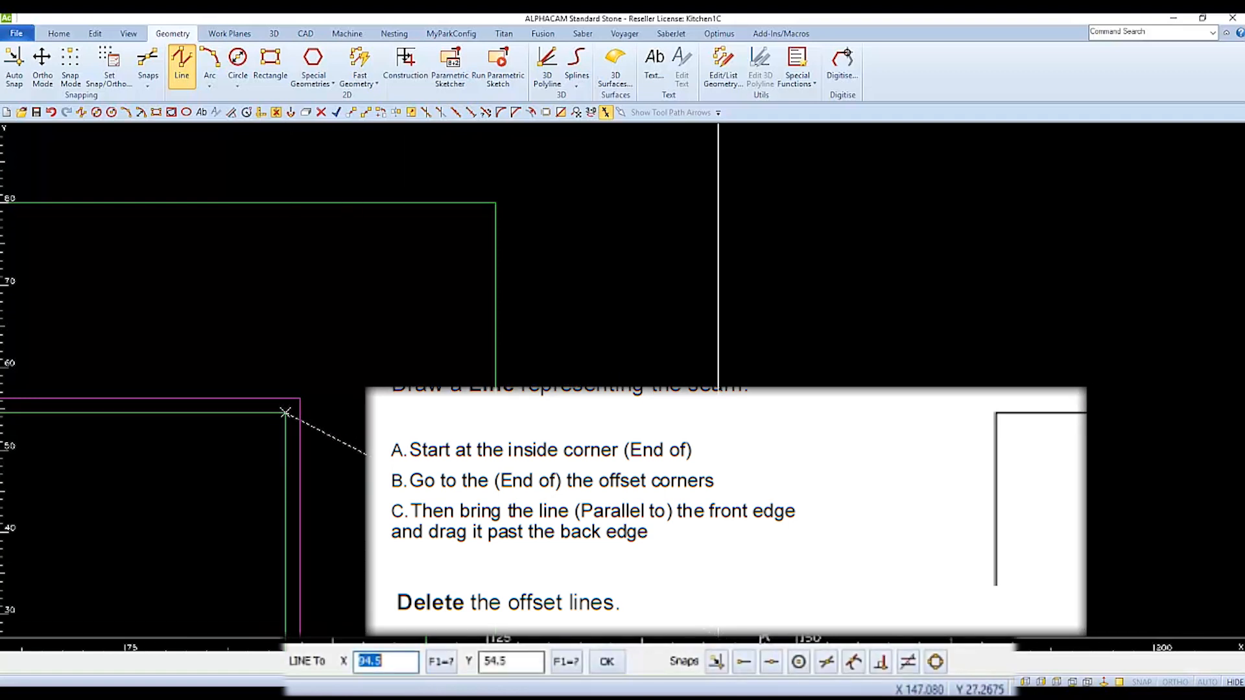
{"action": "left_click", "coordinate": [745, 662]}
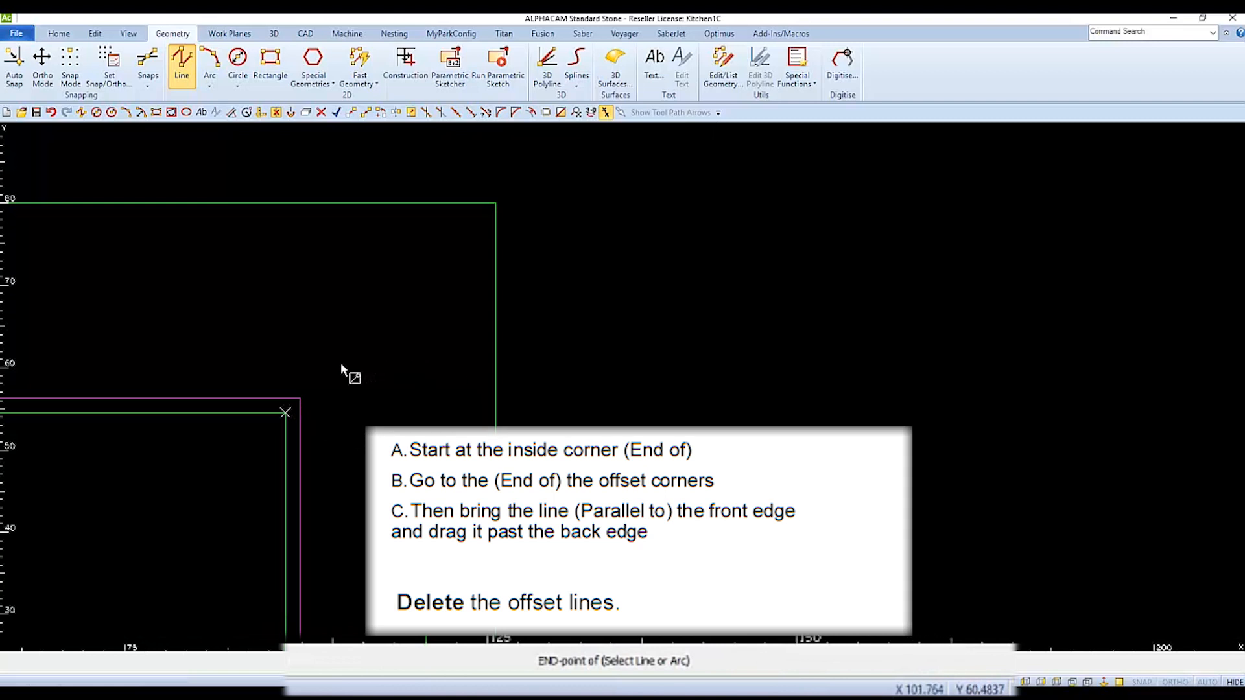
{"action": "left_click", "coordinate": [300, 400]}
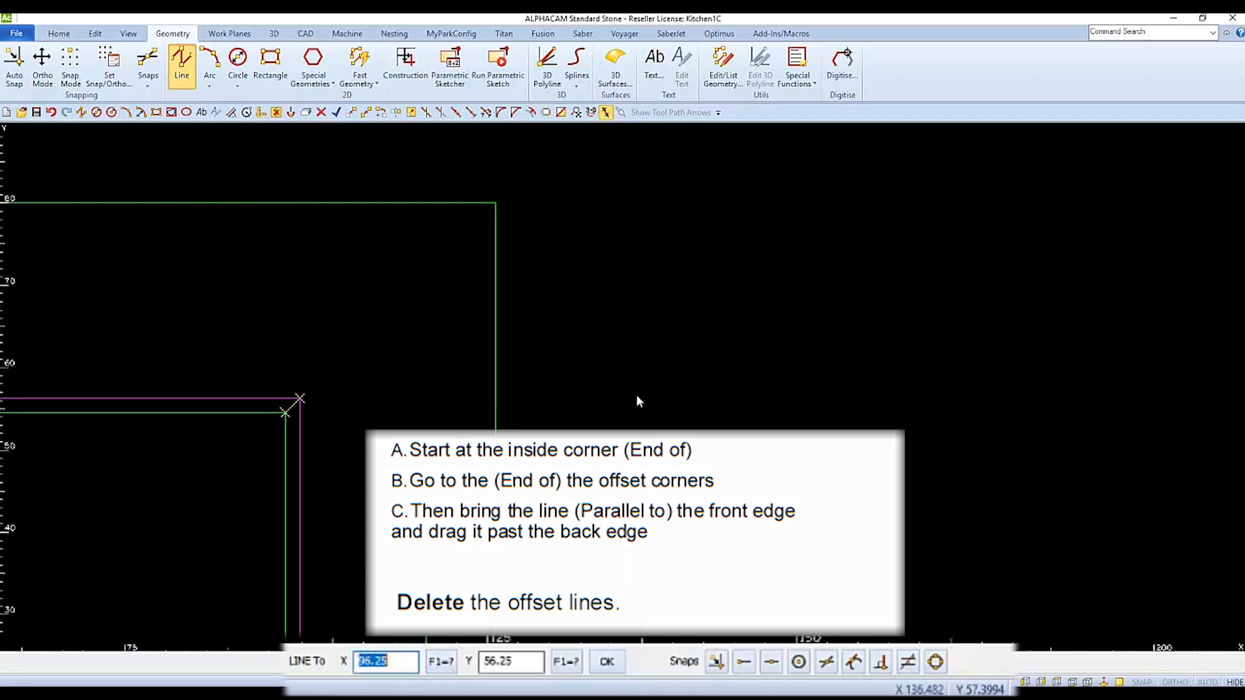
Step: Continue the right seam parallel to the back section's front edge, ending past the right outer edge at about X 142
{"action": "left_click", "coordinate": [908, 664]}
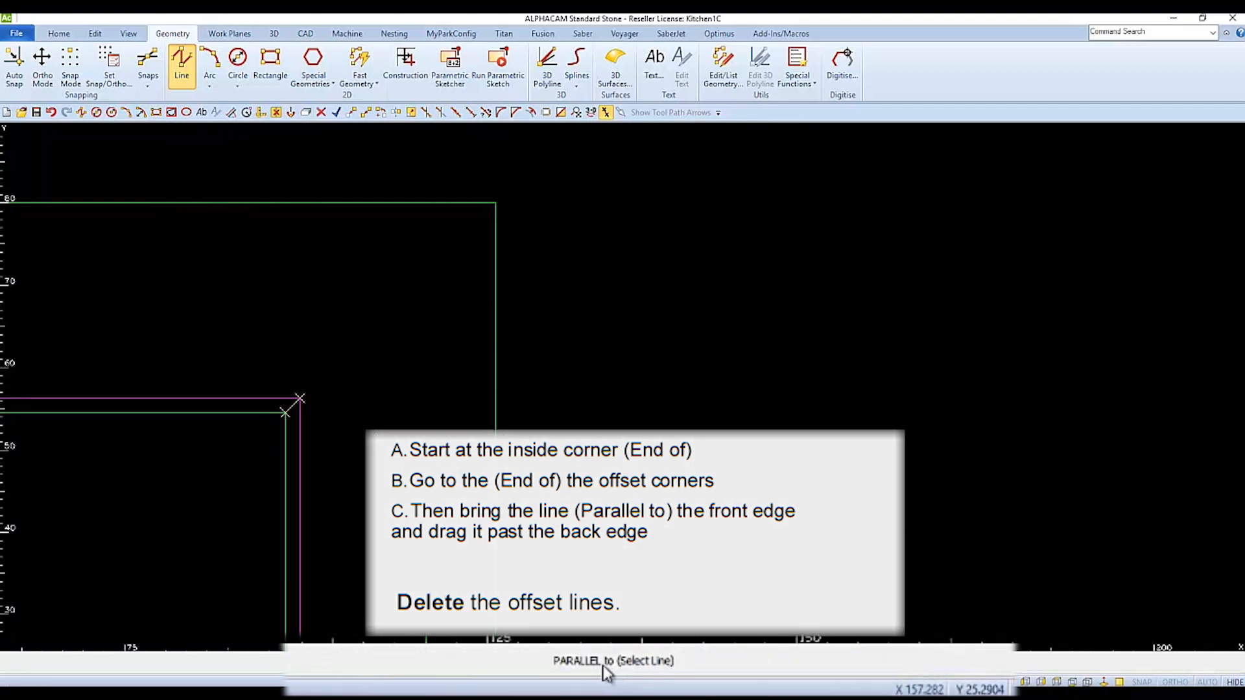
{"action": "left_click", "coordinate": [215, 414]}
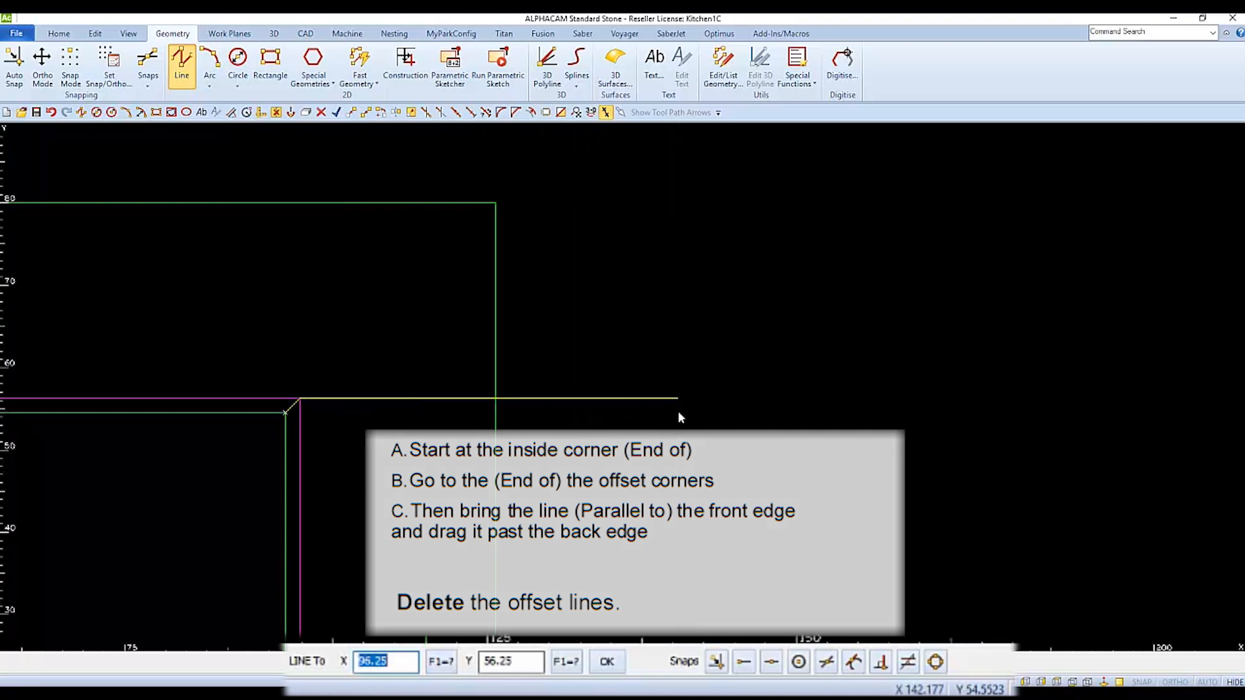
{"action": "left_click", "coordinate": [678, 413]}
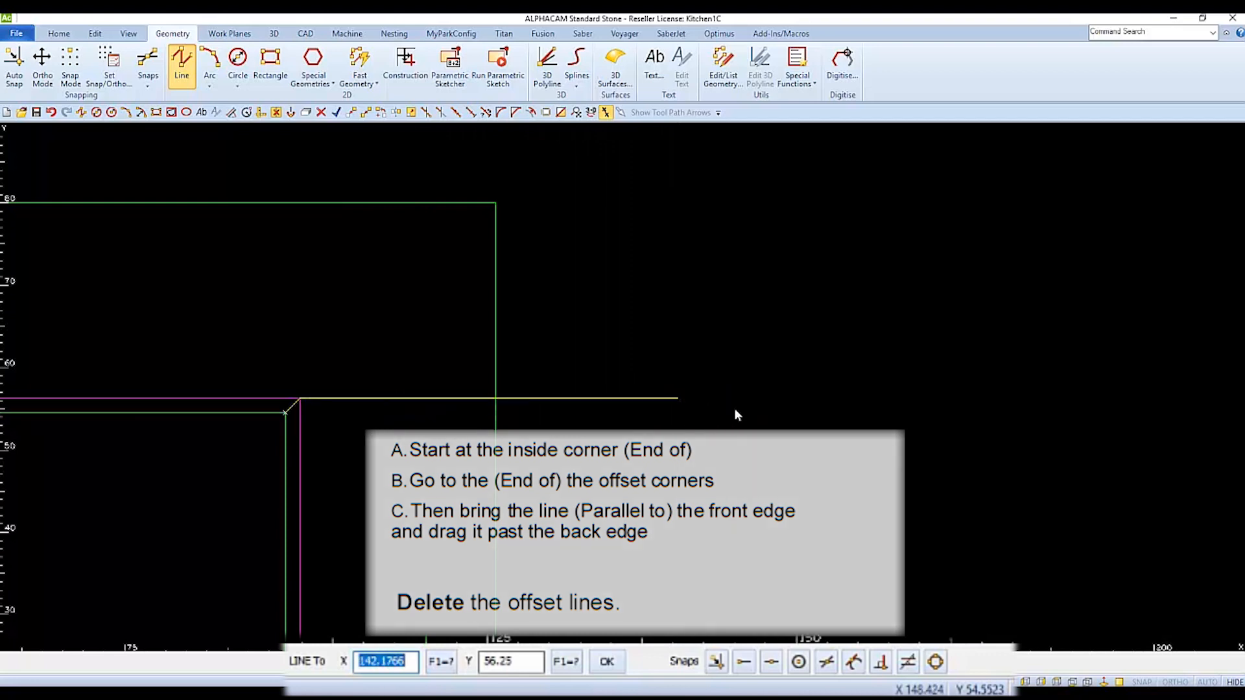
{"action": "right_click", "coordinate": [772, 354]}
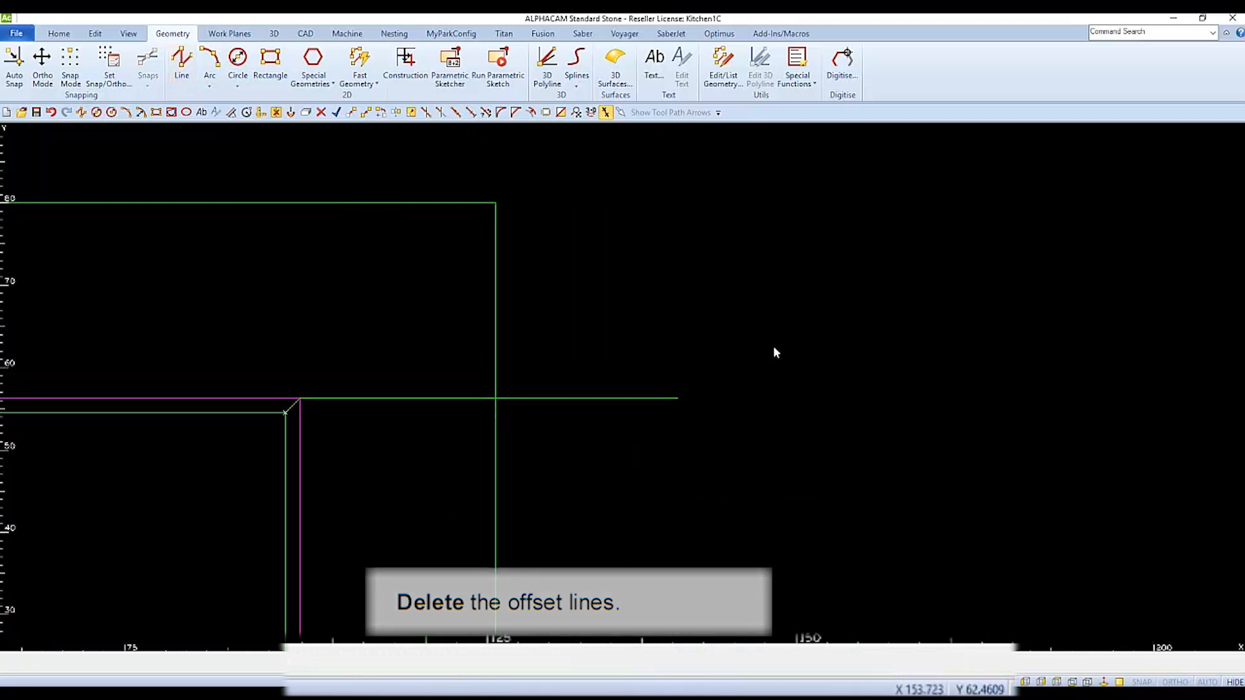
Step: Delete the connected offset lines that run along the inside of the U
{"action": "key", "text": "ctrl+a"}
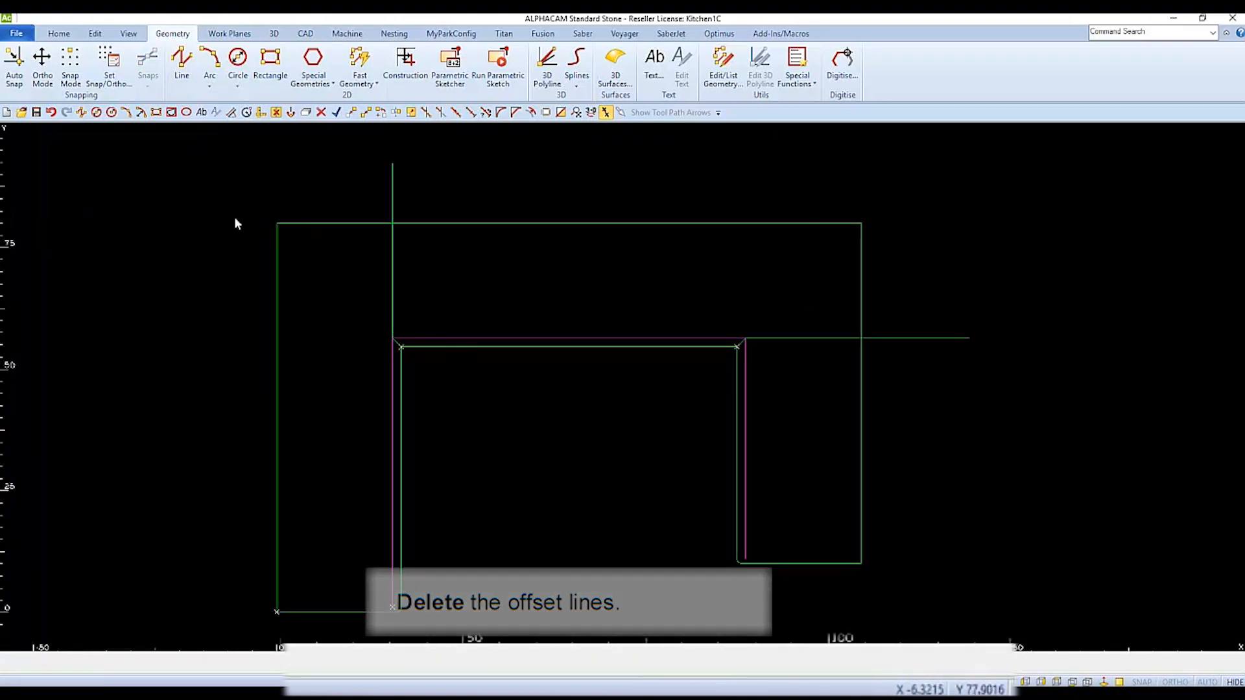
{"action": "left_click", "coordinate": [95, 33]}
{"action": "left_click", "coordinate": [70, 61]}
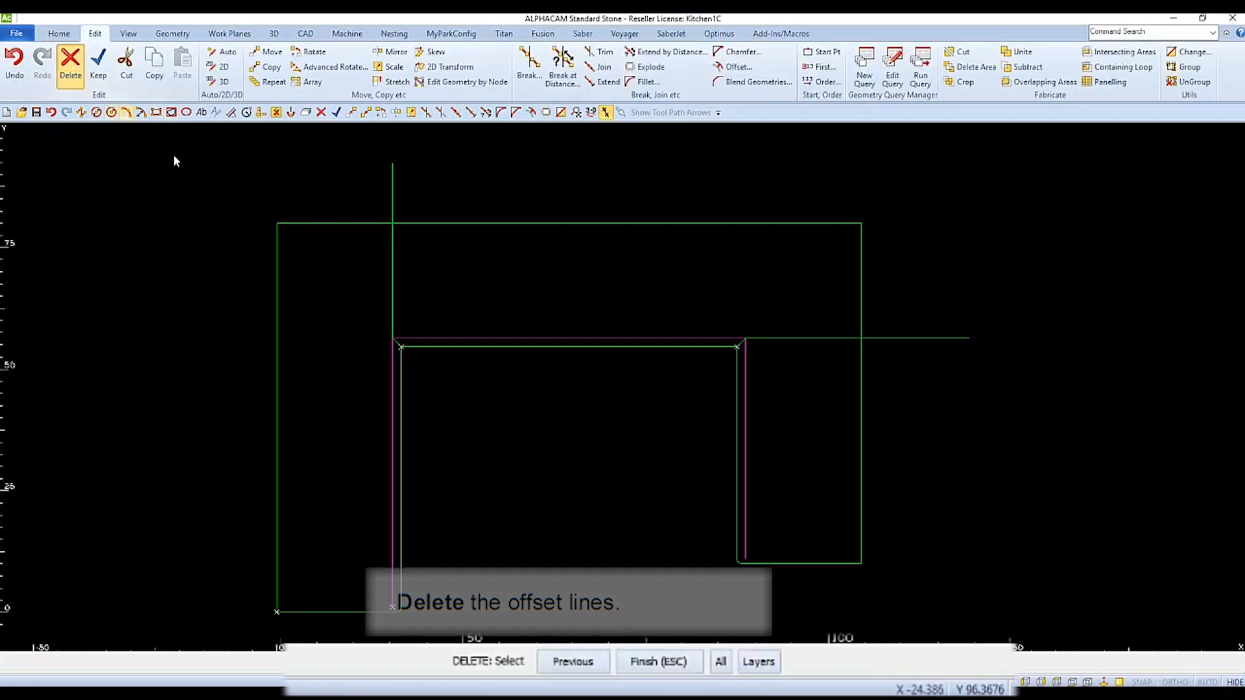
{"action": "left_click", "coordinate": [457, 338]}
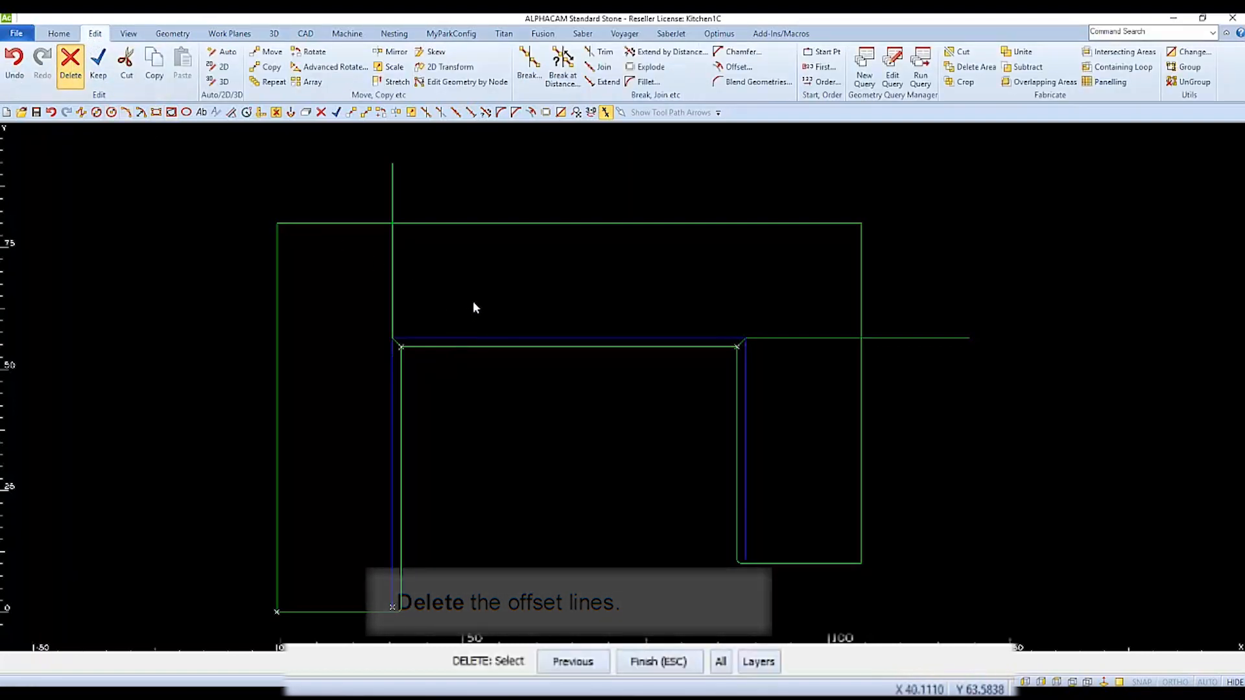
{"action": "key", "text": "Escape"}
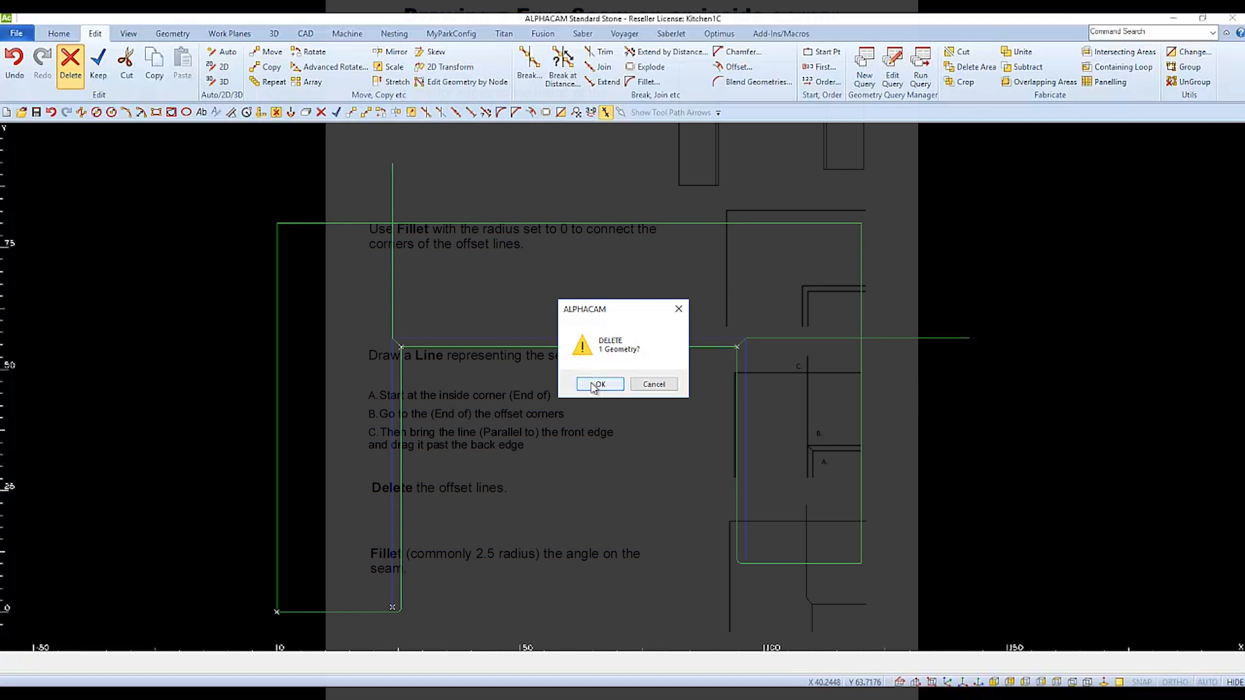
{"action": "left_click", "coordinate": [591, 386]}
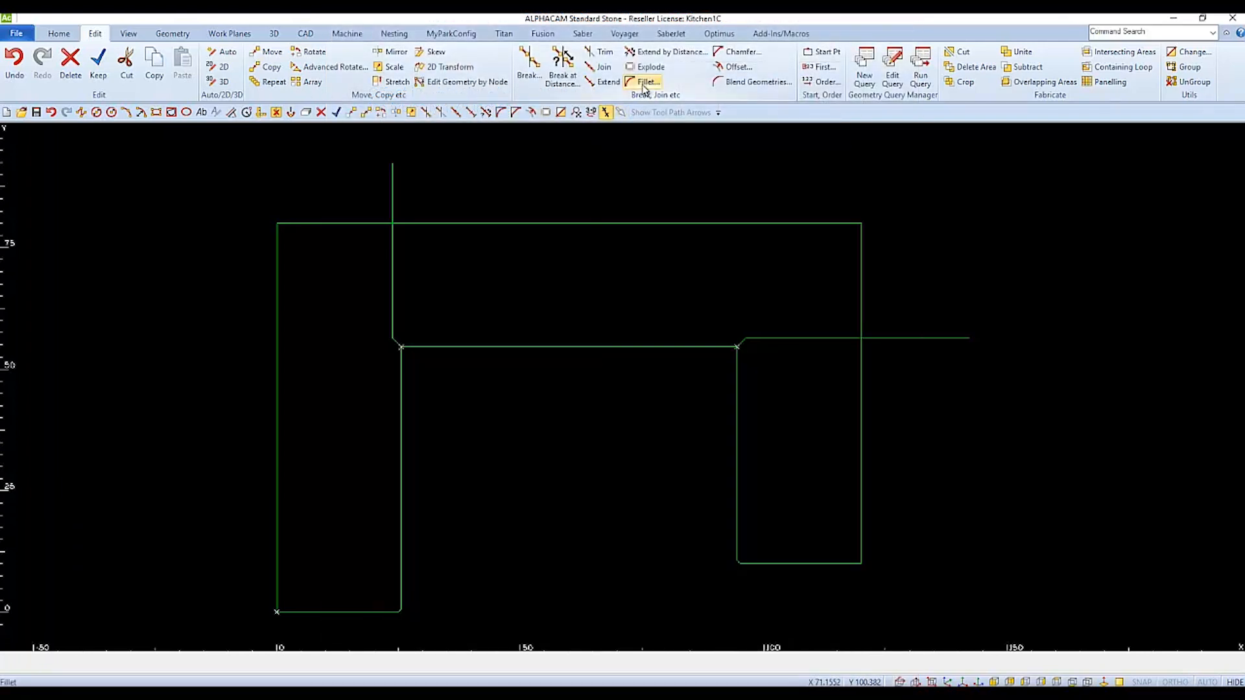
Step: Fillet the angle on the right seam line with a radius of 2.5, using individual corners
{"action": "left_click", "coordinate": [644, 82]}
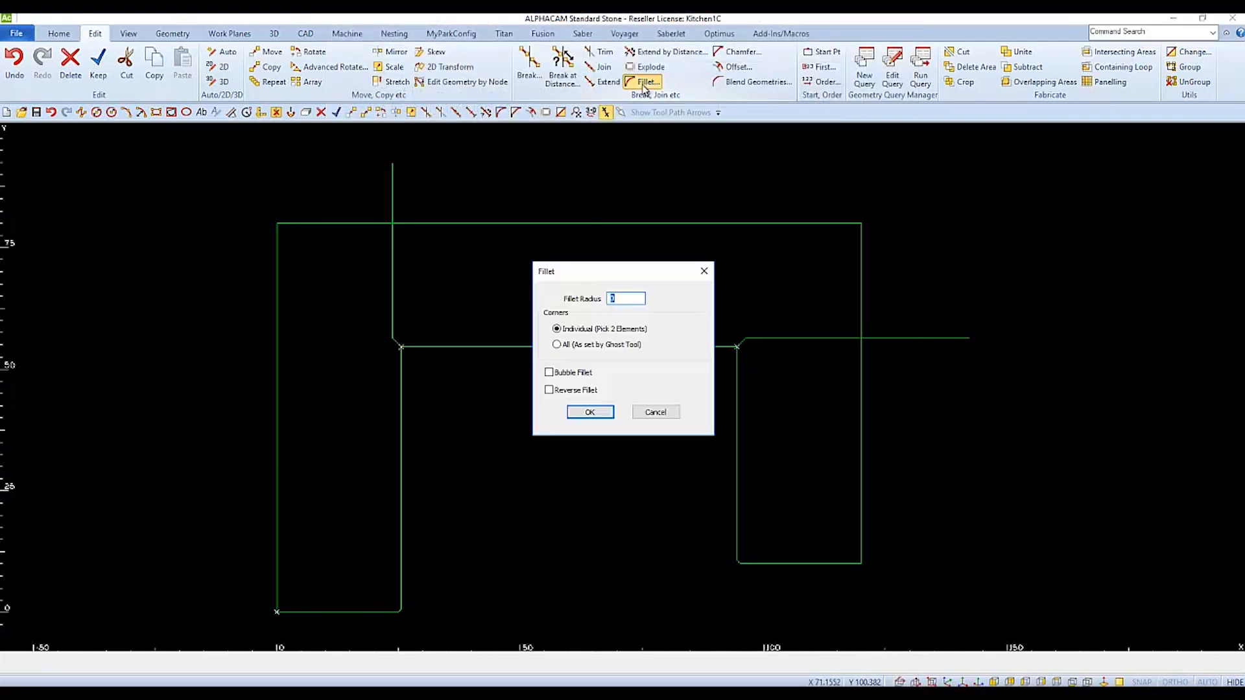
{"action": "type", "text": "2.5"}
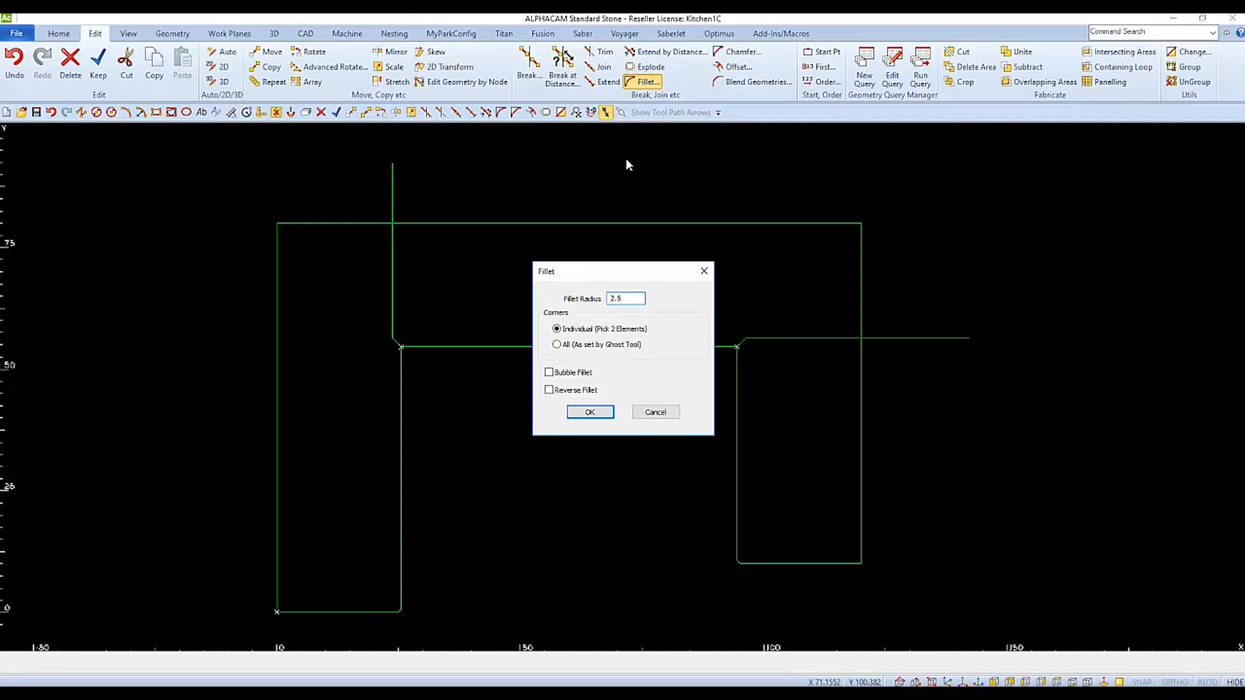
{"action": "left_click", "coordinate": [590, 412]}
{"action": "scroll", "coordinate": [761, 363], "scroll_direction": "up", "scroll_amount": 5}
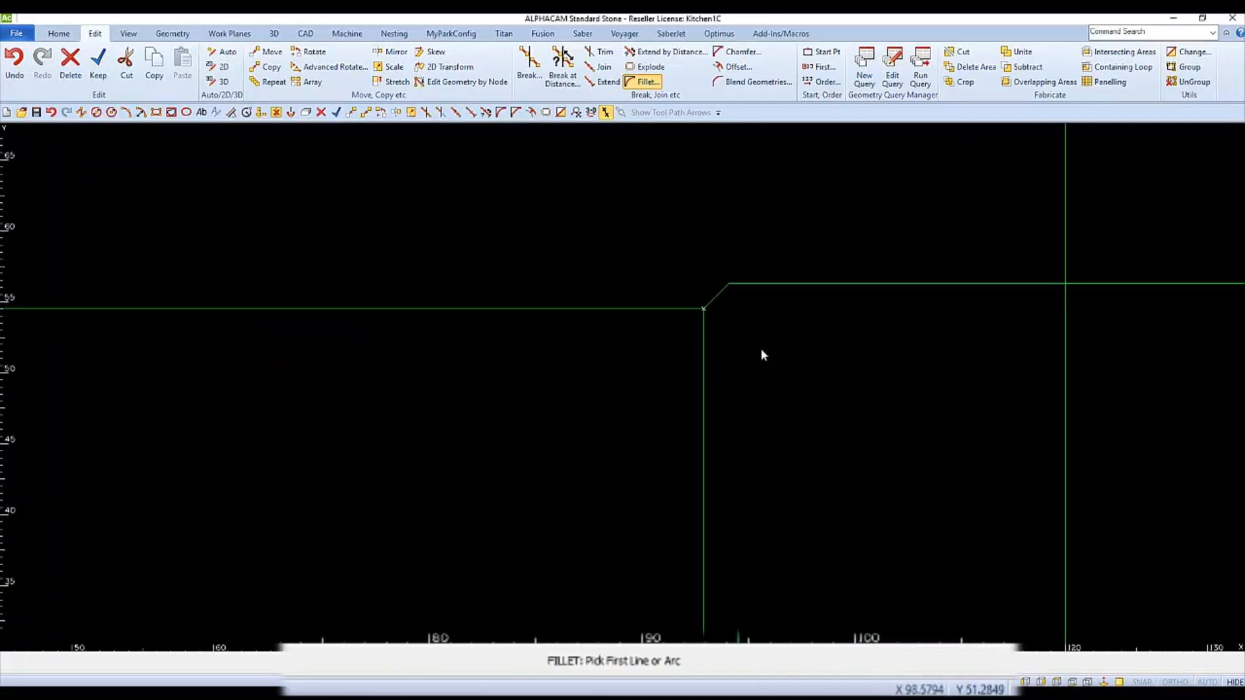
{"action": "left_click", "coordinate": [706, 269]}
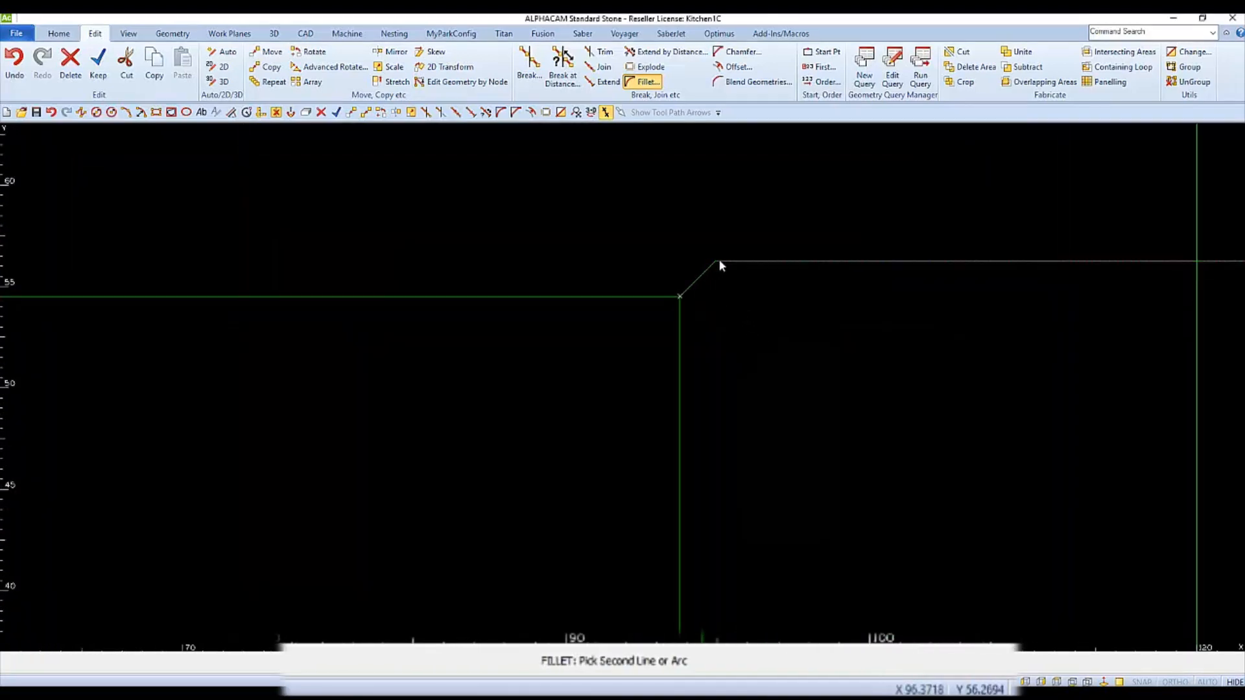
{"action": "left_click", "coordinate": [722, 260]}
Step: Fillet the angle on the left seam line with the same 2.5 radius and finish the Fillet command
{"action": "scroll", "coordinate": [629, 313], "scroll_direction": "down", "scroll_amount": 5}
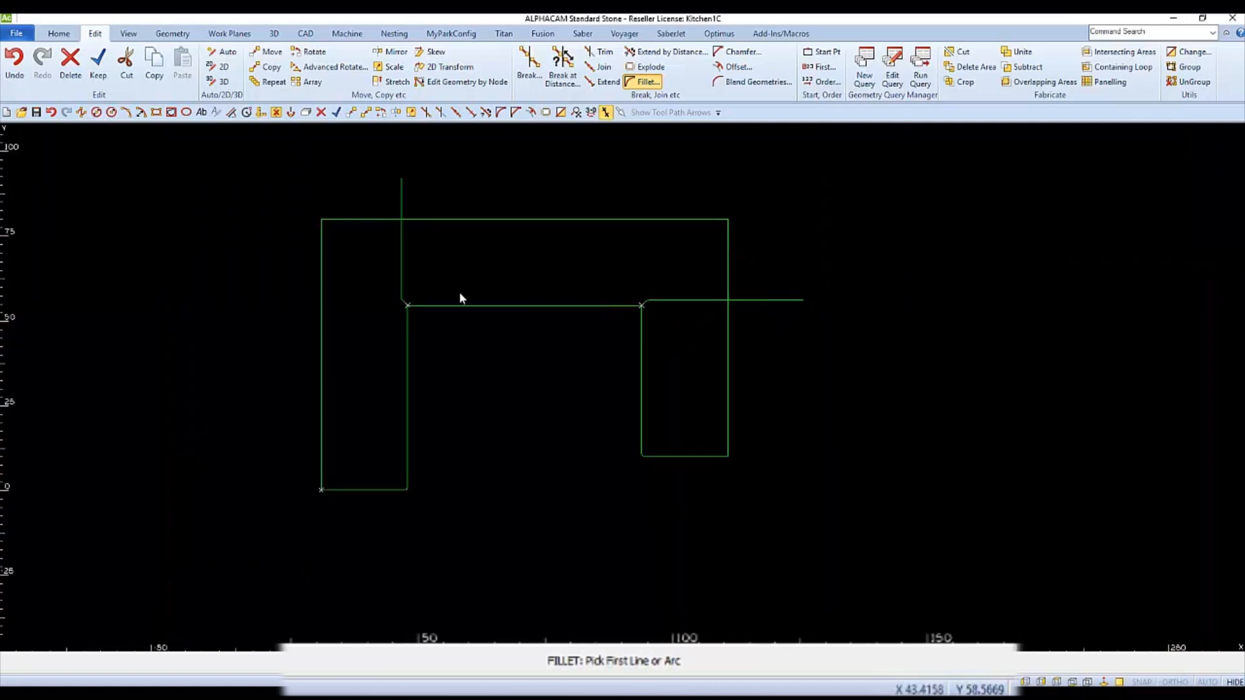
{"action": "scroll", "coordinate": [393, 303], "scroll_direction": "up", "scroll_amount": 5}
{"action": "scroll", "coordinate": [402, 301], "scroll_direction": "up", "scroll_amount": 2}
{"action": "left_click", "coordinate": [416, 278]}
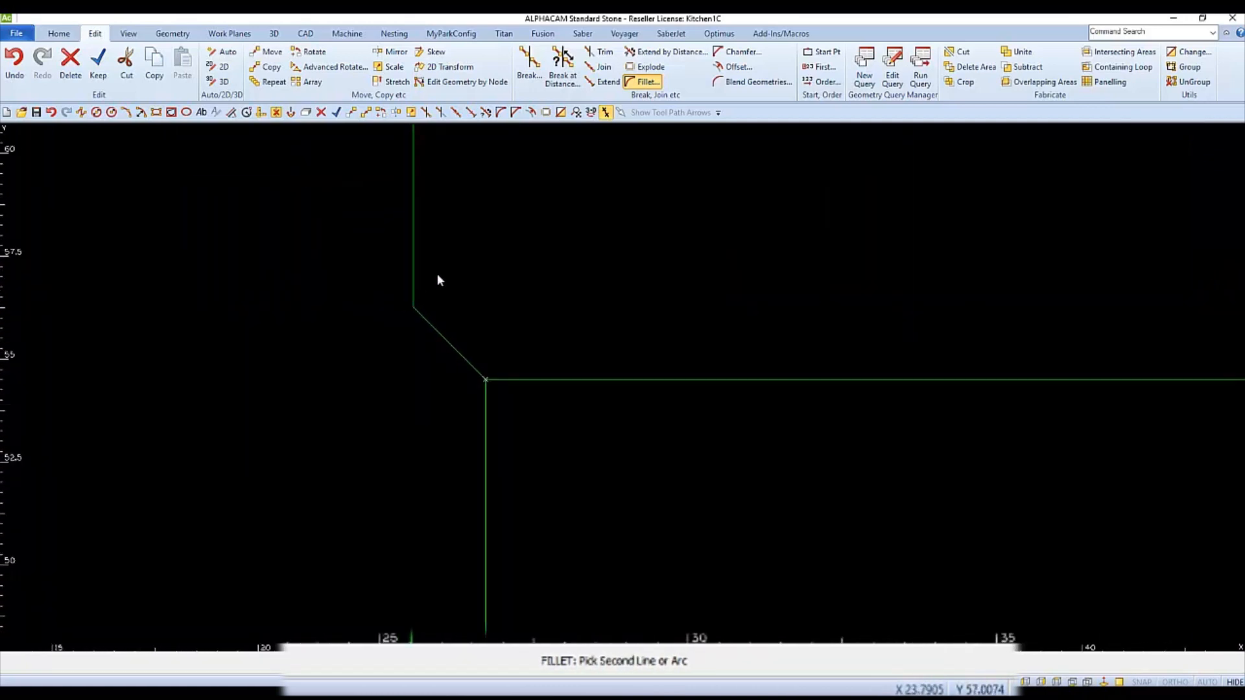
{"action": "left_click", "coordinate": [436, 329]}
{"action": "scroll", "coordinate": [436, 322], "scroll_direction": "down", "scroll_amount": 4}
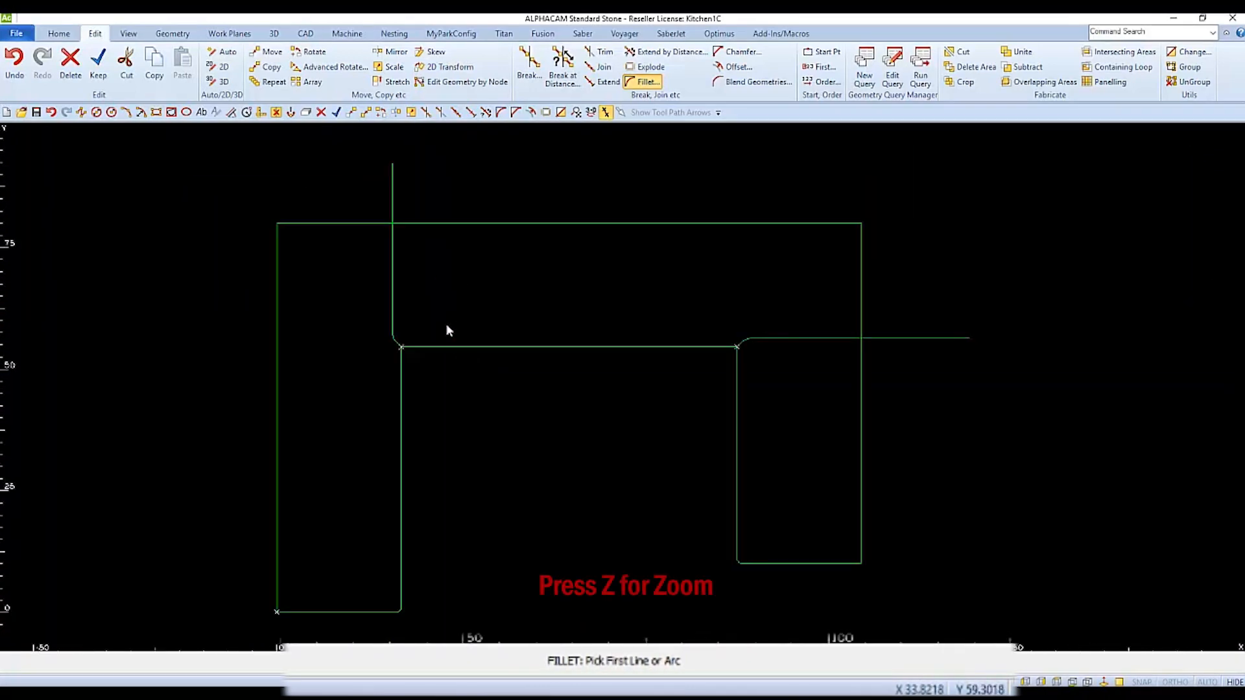
{"action": "key", "text": "Escape"}
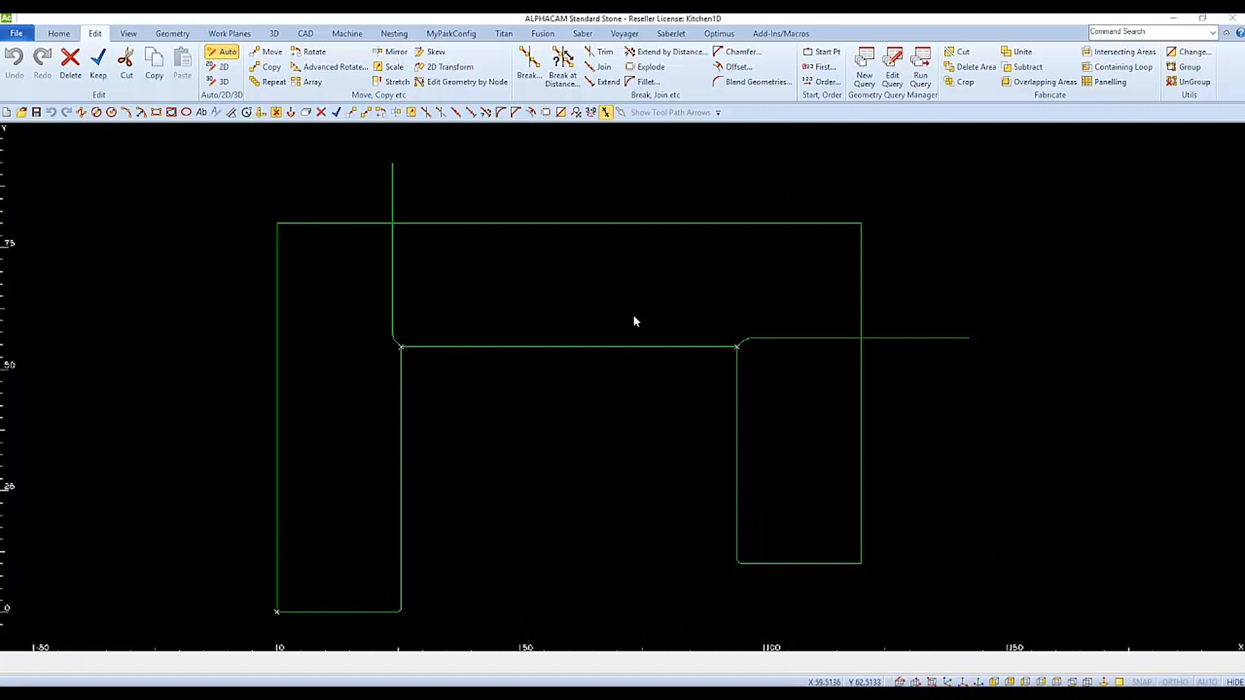
{"action": "left_click", "coordinate": [70, 61]}
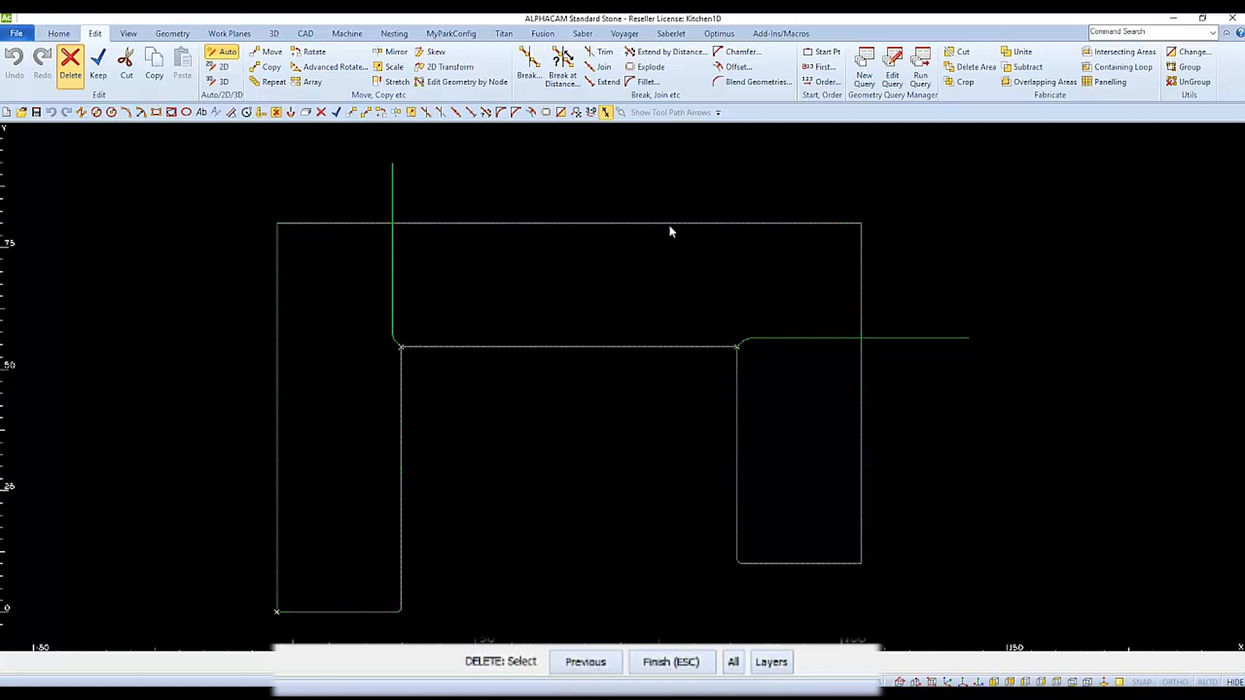
{"action": "key", "text": "Escape"}
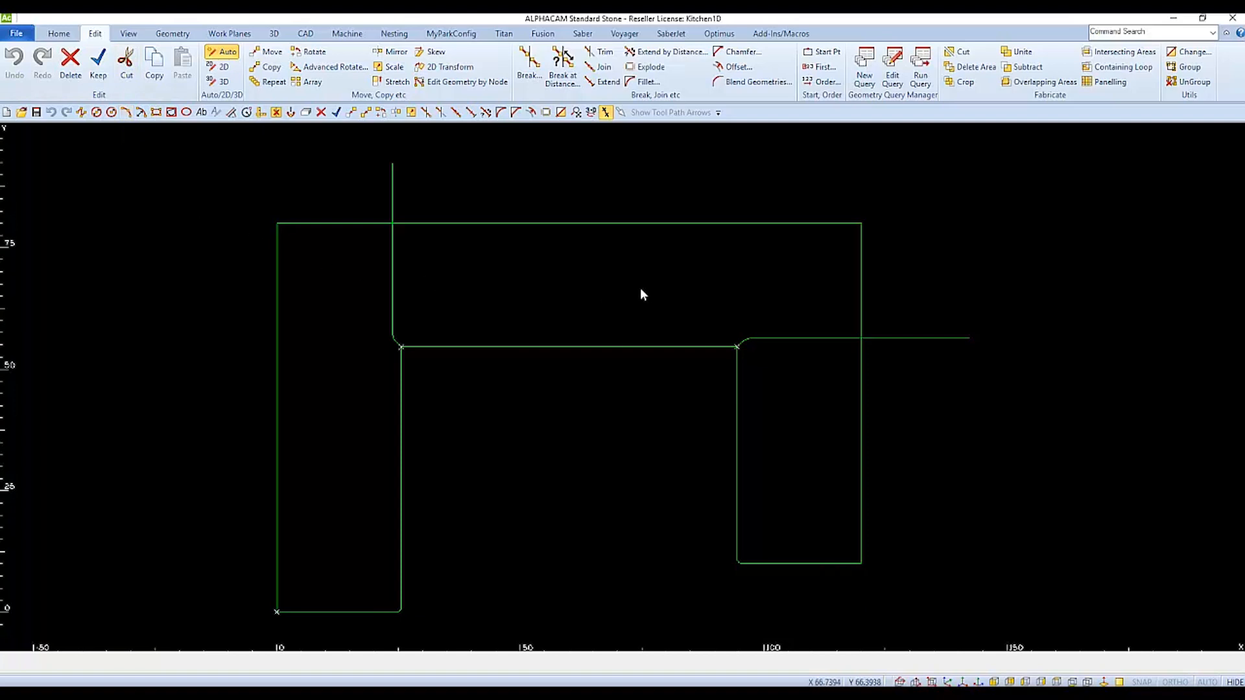
Step: Cut the countertop outline into separate pieces, using both seam lines as the cutting geometries
{"action": "left_click", "coordinate": [964, 55]}
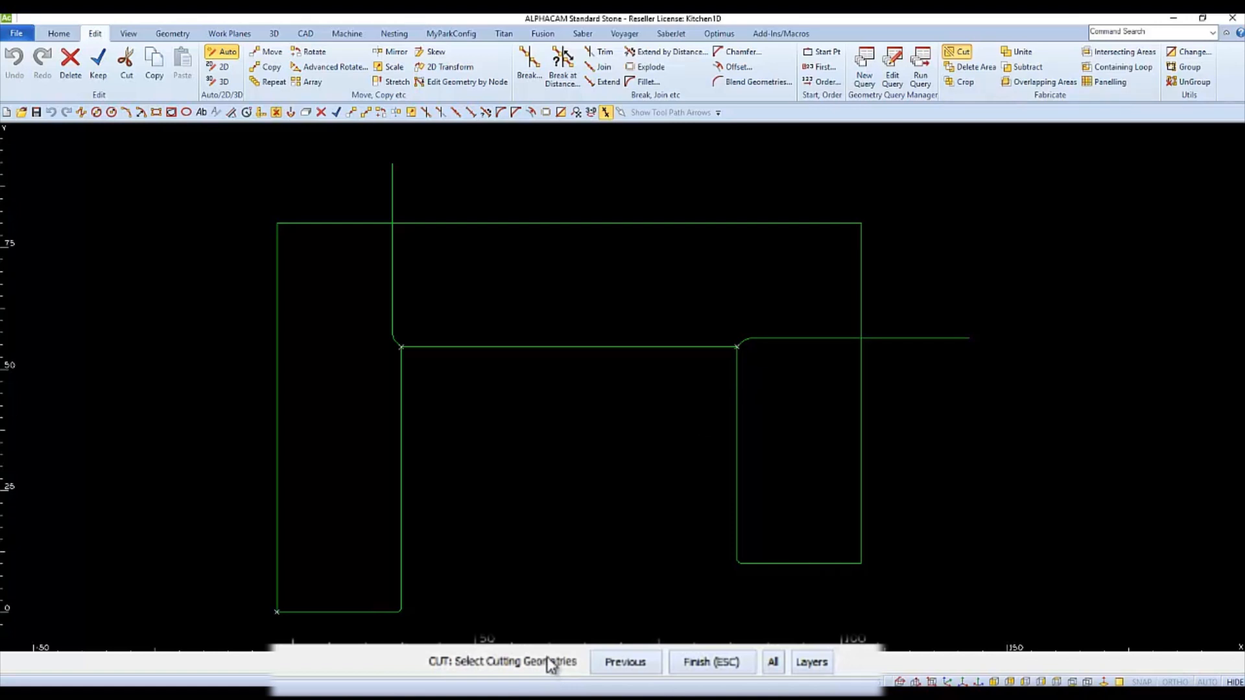
{"action": "left_click", "coordinate": [395, 278]}
{"action": "left_click", "coordinate": [887, 339]}
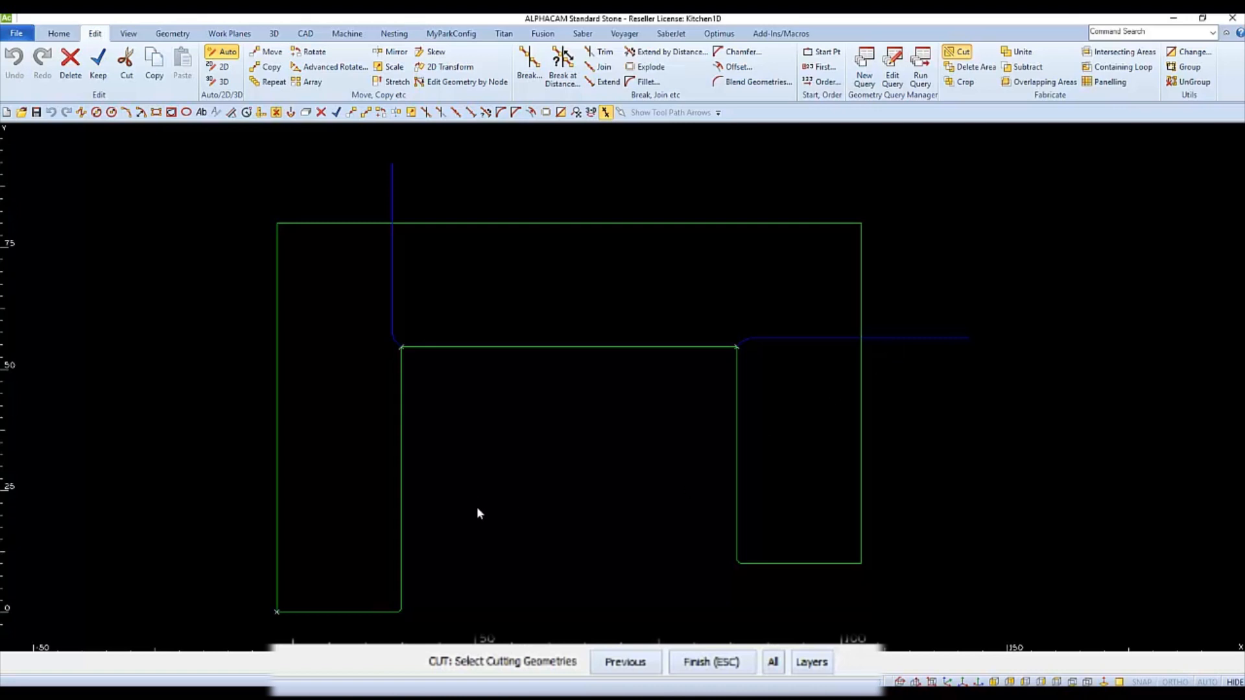
{"action": "left_click", "coordinate": [706, 666]}
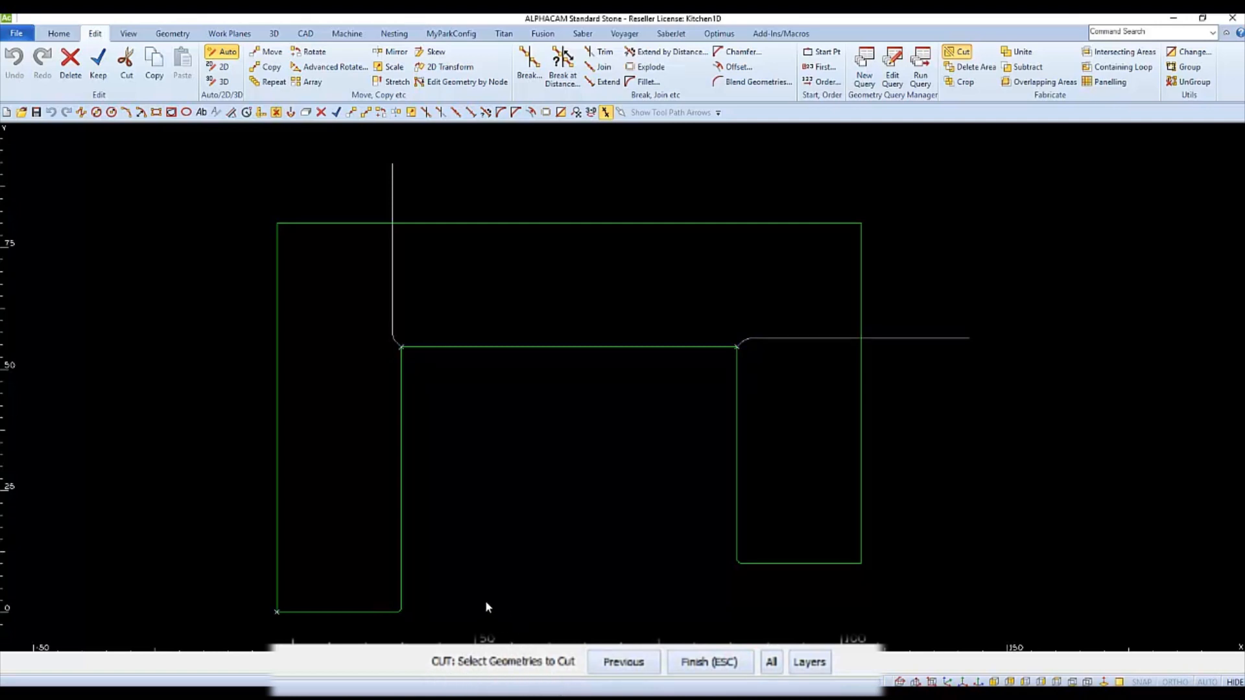
{"action": "left_click", "coordinate": [400, 570]}
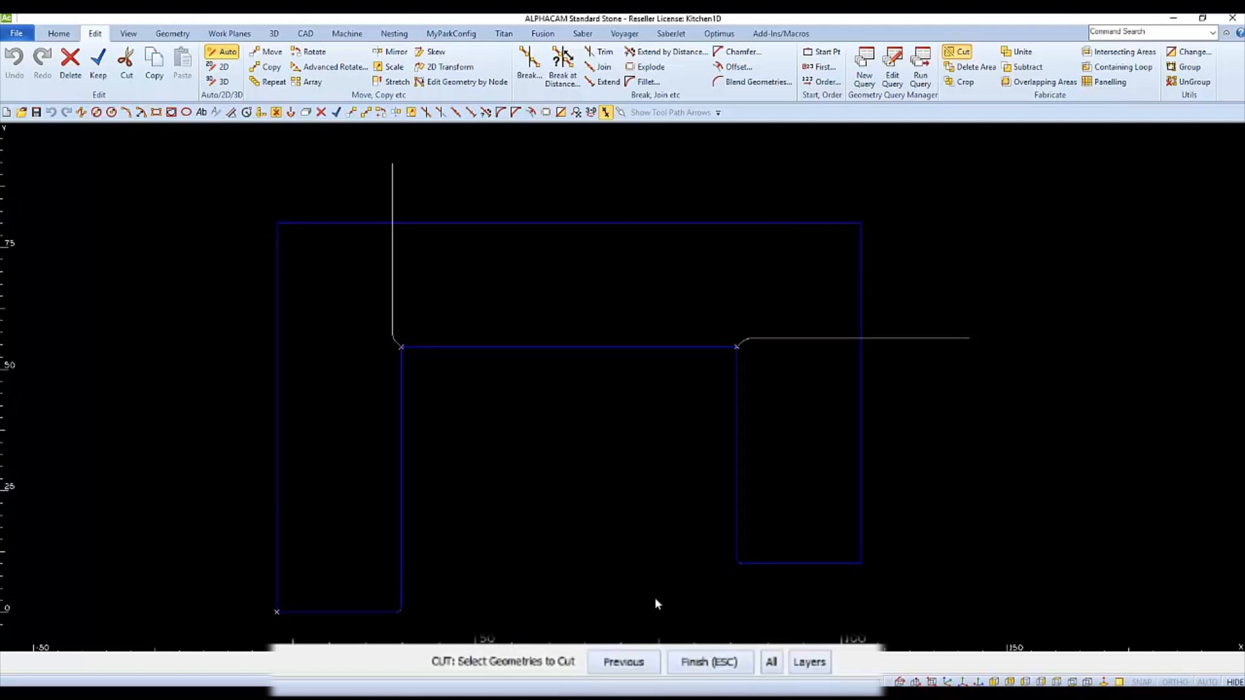
{"action": "left_click", "coordinate": [709, 663]}
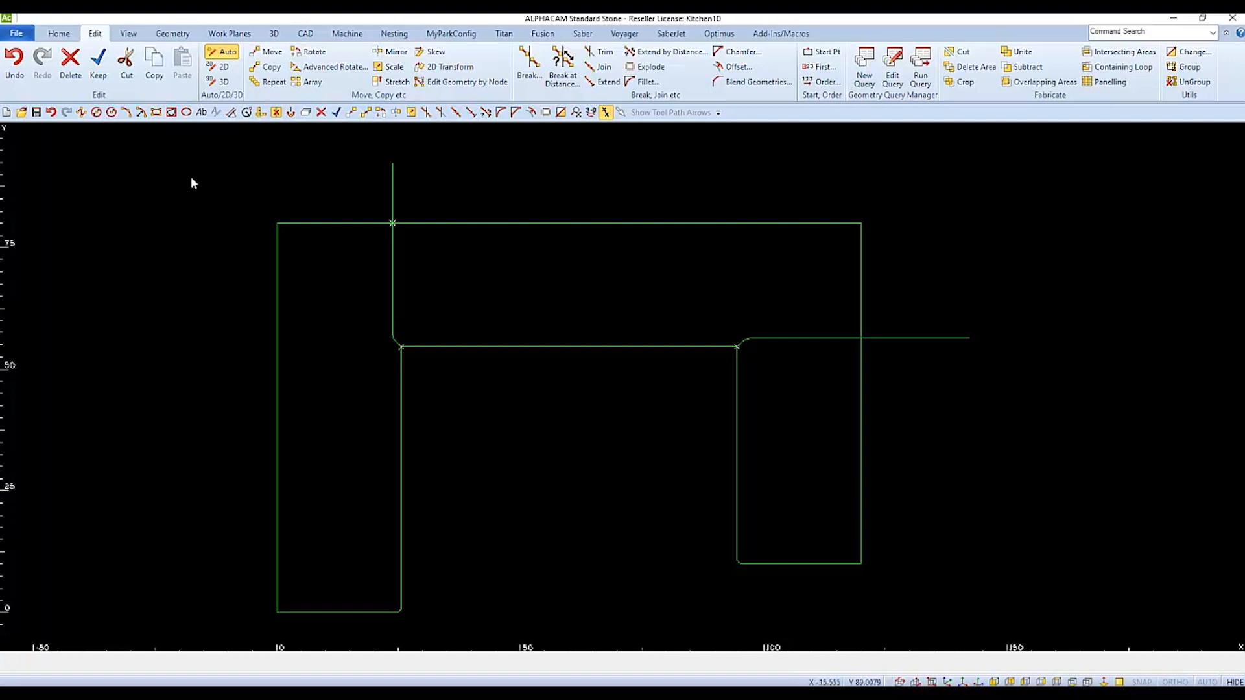
Step: Delete both filleted seam lines that extend past the countertop outline
{"action": "left_click", "coordinate": [71, 65]}
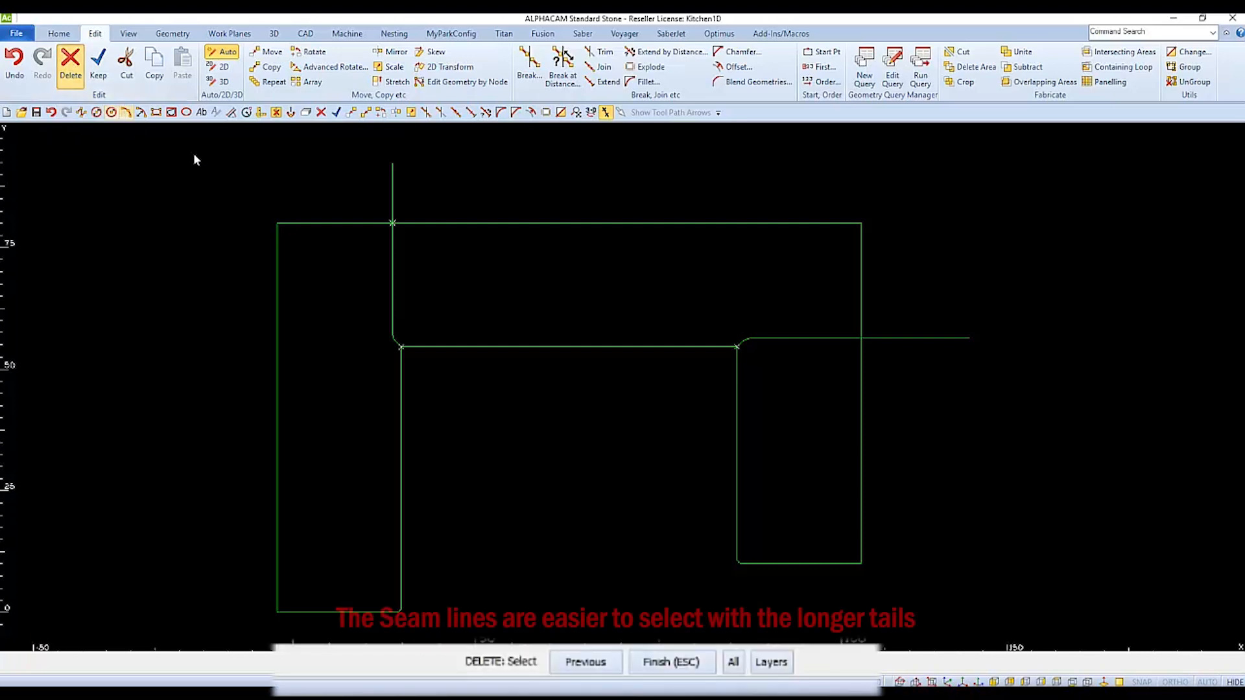
{"action": "left_click", "coordinate": [392, 181]}
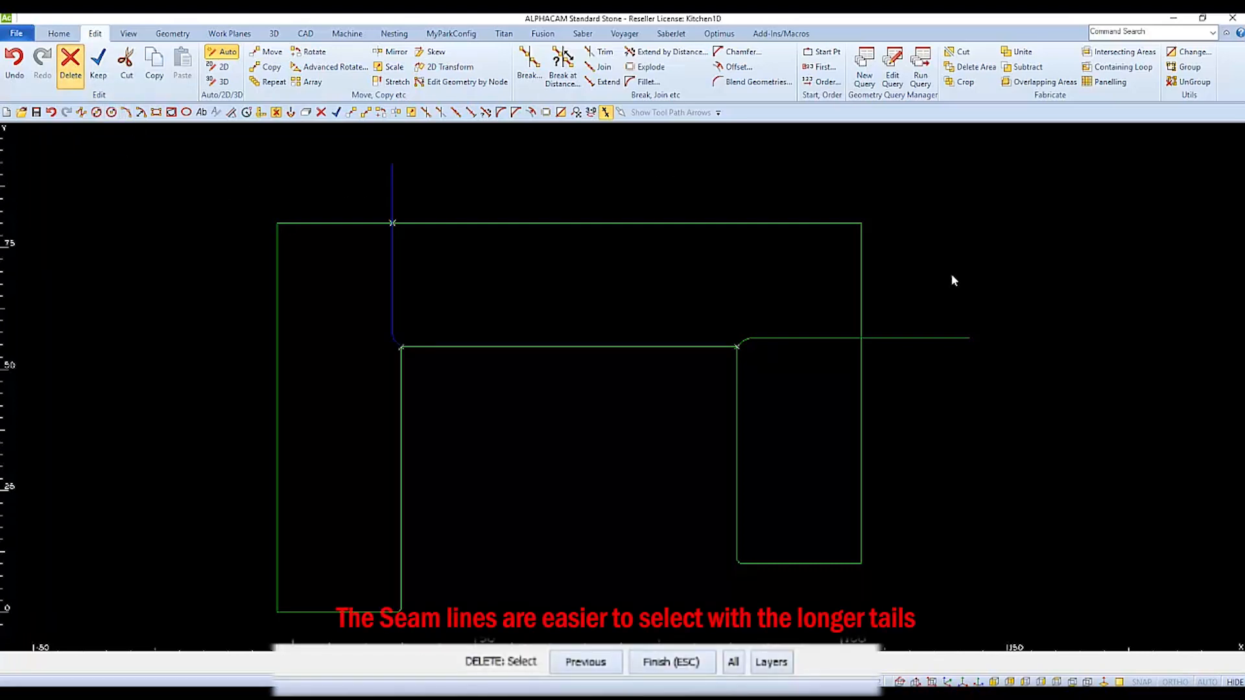
{"action": "left_click", "coordinate": [953, 338]}
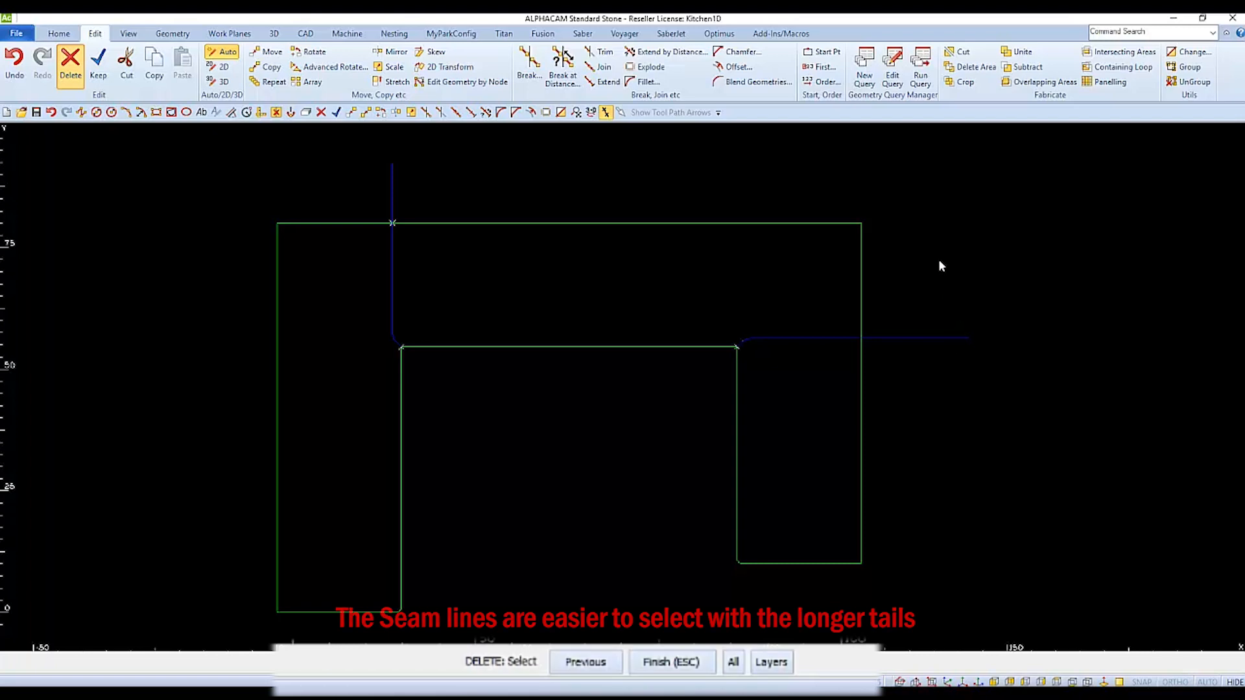
{"action": "key", "text": "Escape"}
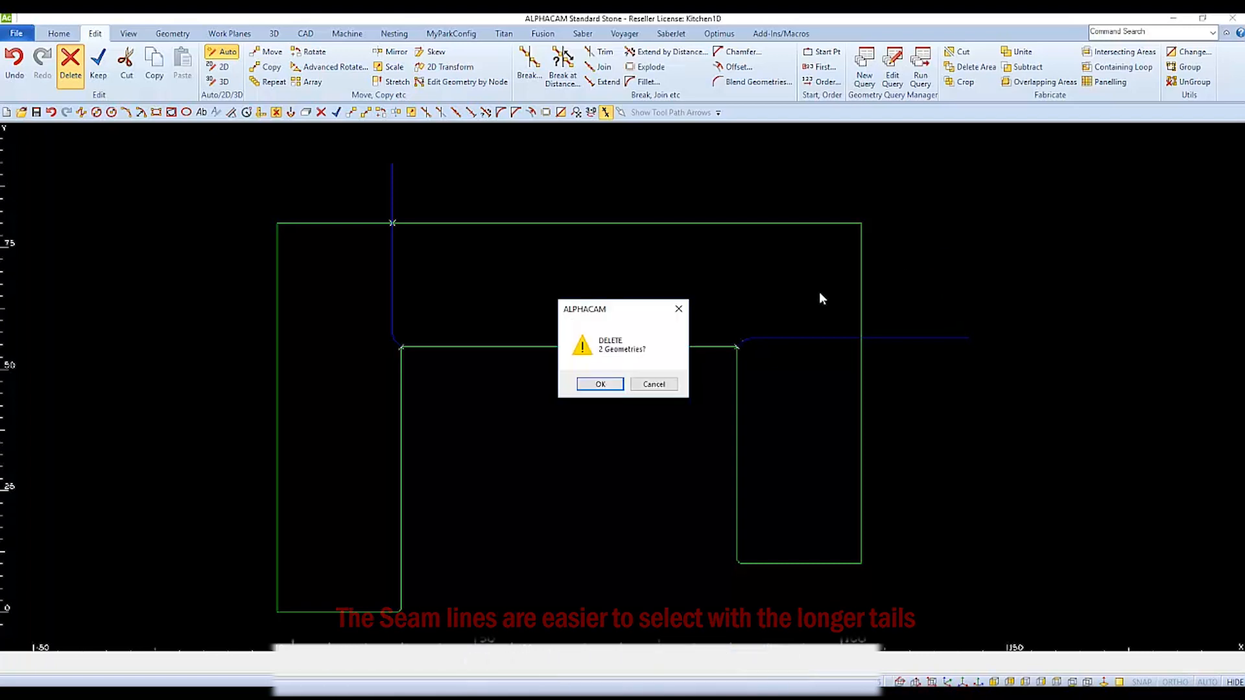
{"action": "left_click", "coordinate": [600, 385]}
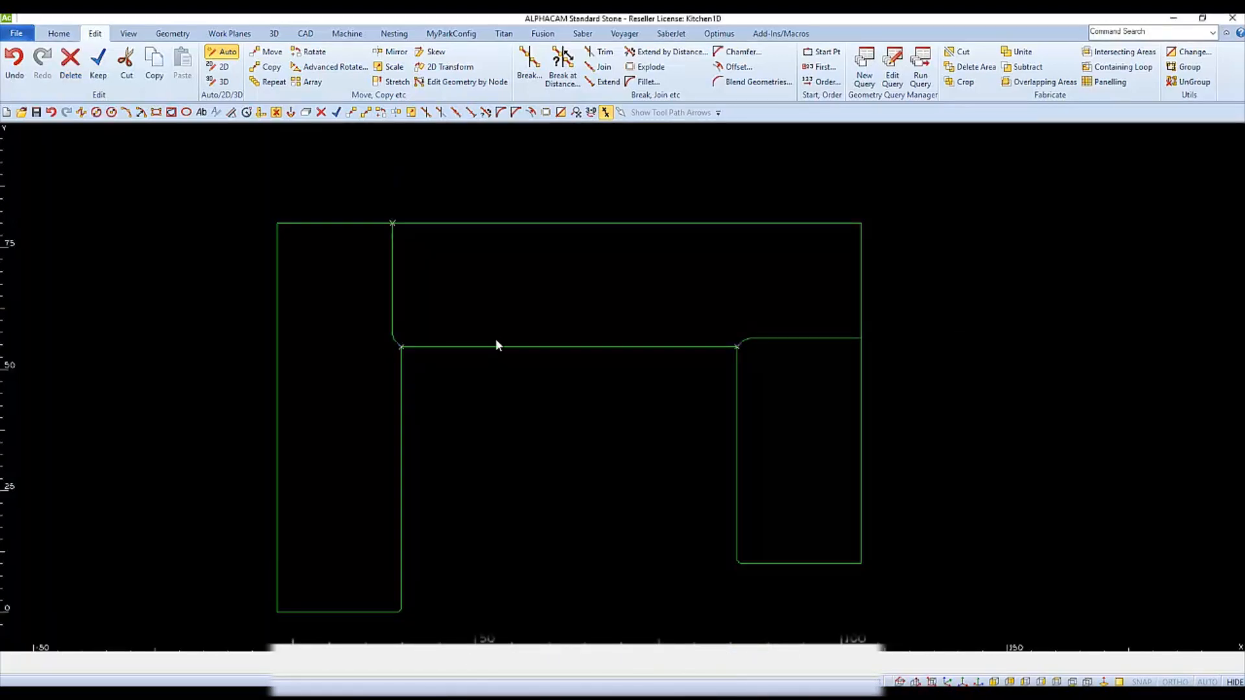
Step: Move the left countertop leg outward so it stands clear of the back section
{"action": "left_click", "coordinate": [267, 52]}
{"action": "left_click", "coordinate": [329, 223]}
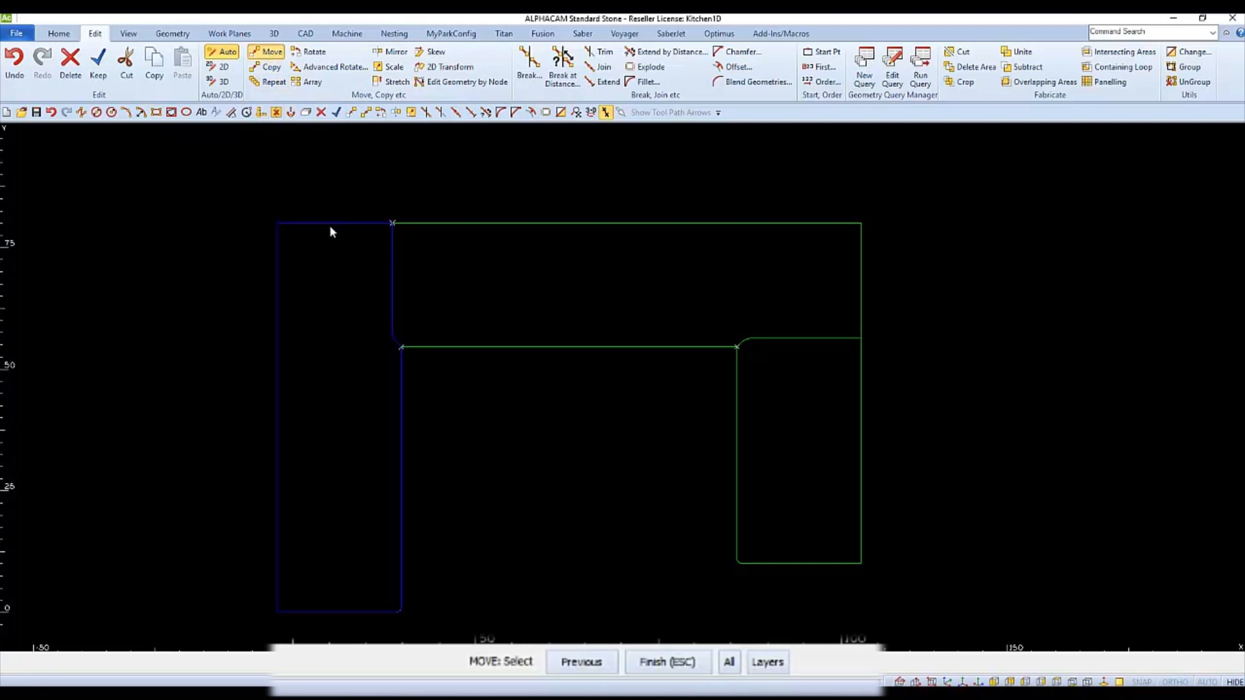
{"action": "key", "text": "Escape"}
{"action": "left_click", "coordinate": [349, 270]}
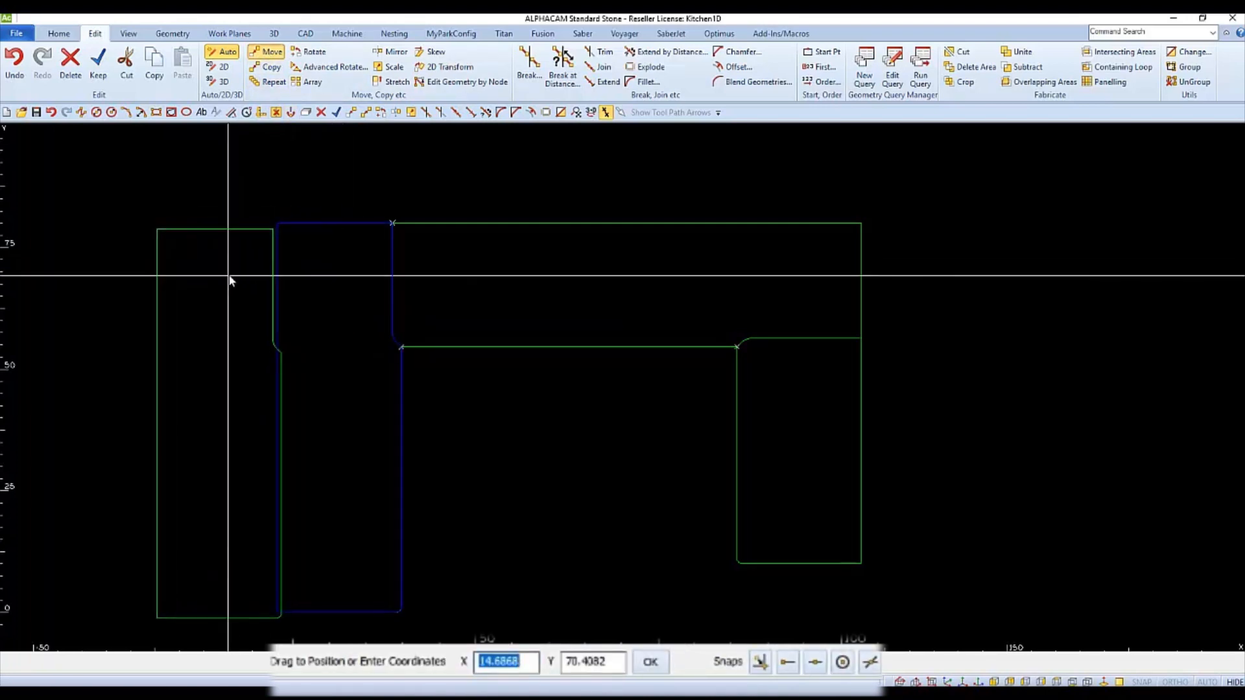
{"action": "left_click", "coordinate": [229, 276]}
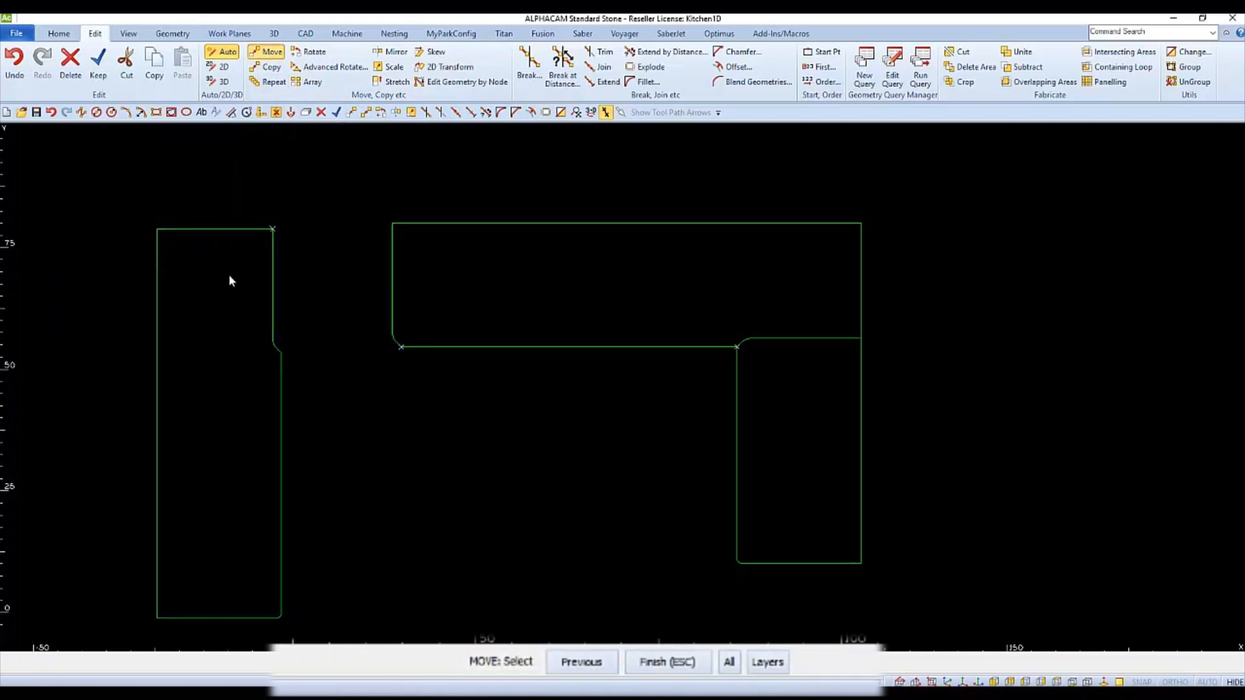
Step: Move the right countertop leg outward, clear of the back section, and finish the Move command
{"action": "left_click", "coordinate": [737, 443]}
{"action": "key", "text": "Escape"}
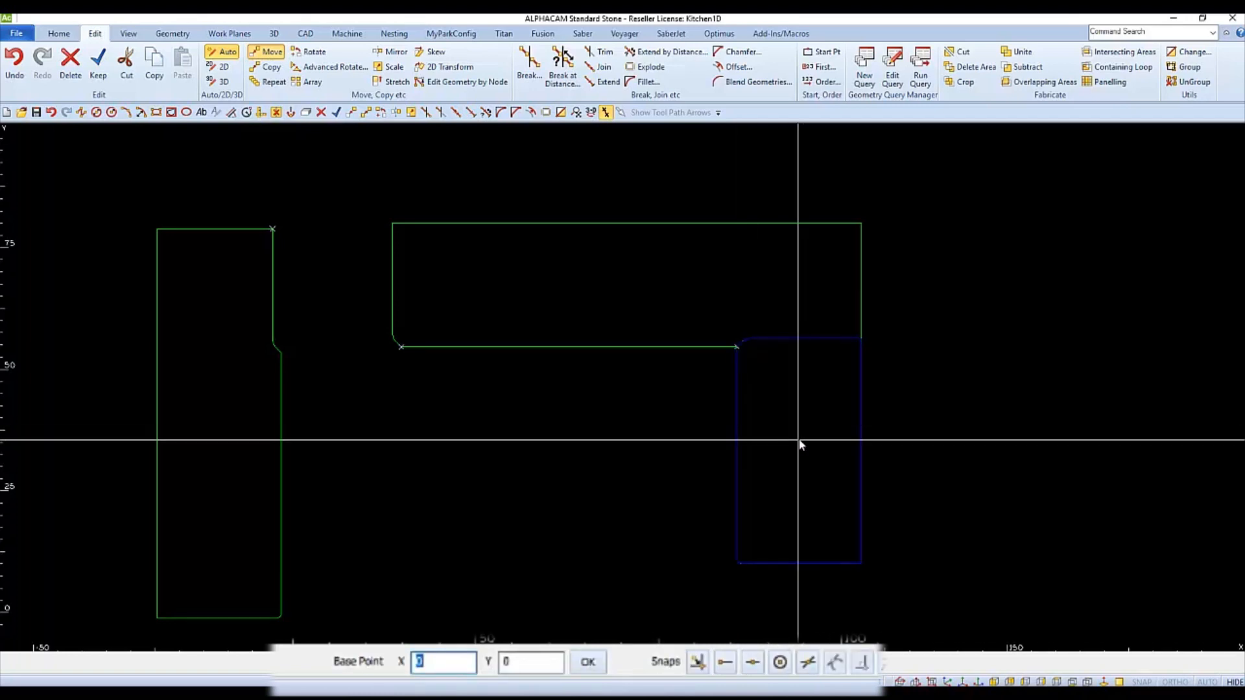
{"action": "left_click", "coordinate": [800, 444]}
{"action": "left_click", "coordinate": [1031, 450]}
{"action": "key", "text": "Escape"}
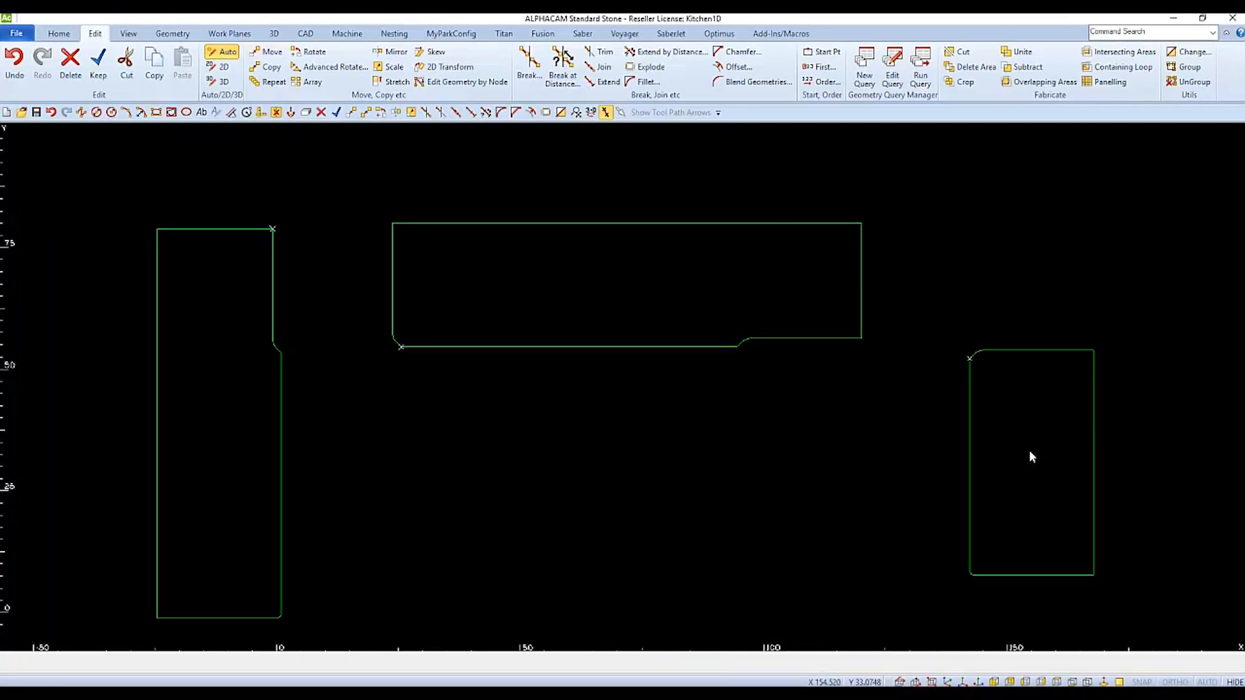
Step: Start over with an empty drawing and draw a rectangle from the origin to X 120, Y 80
{"action": "key", "text": "ctrl+a"}
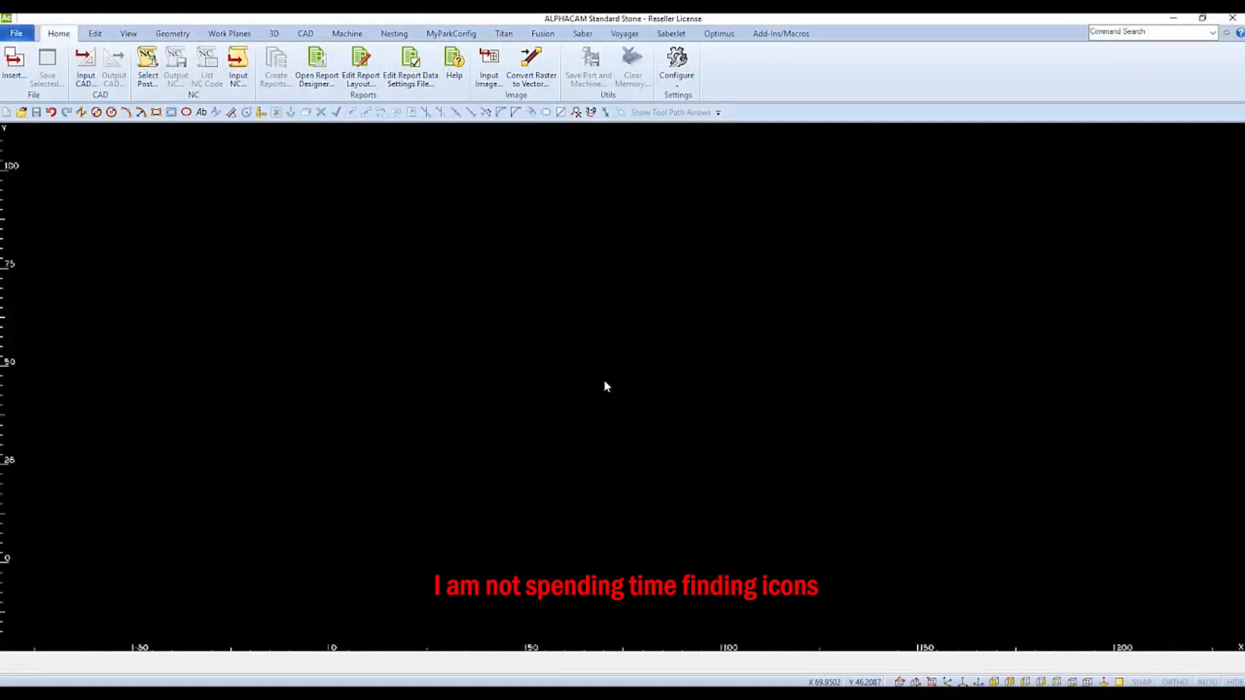
{"action": "key", "text": "r"}
{"action": "key", "text": "Return"}
{"action": "type", "text": "120"}
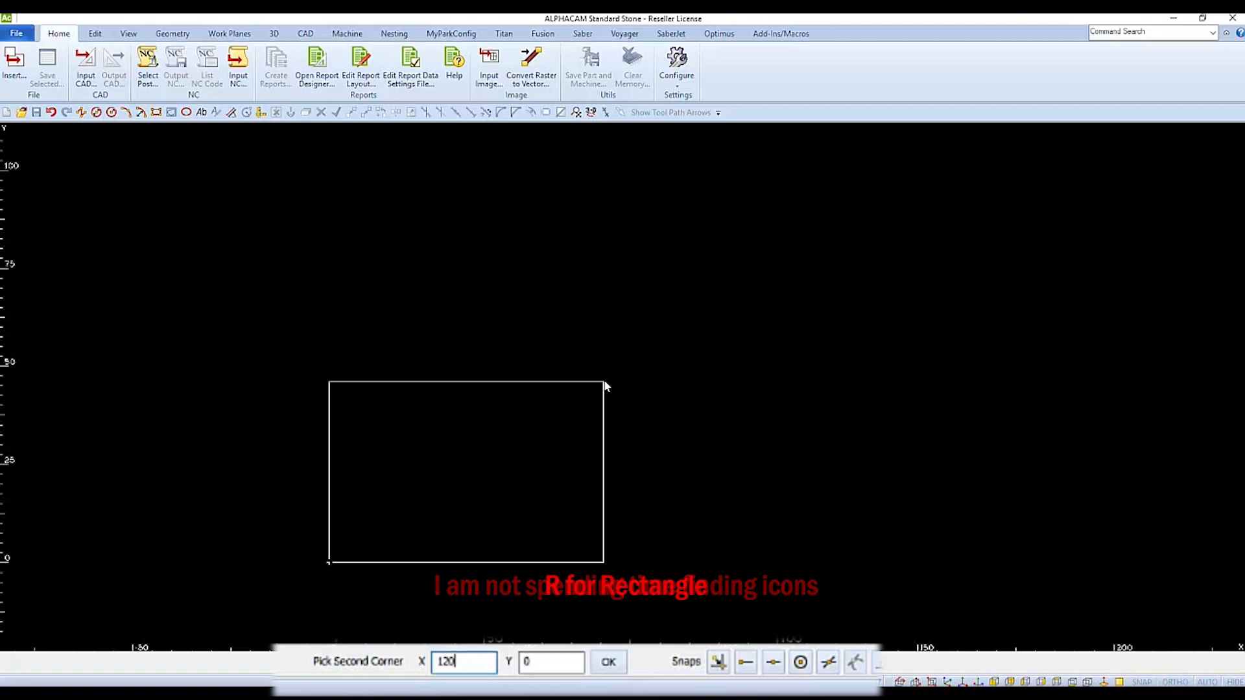
{"action": "key", "text": "Tab"}
{"action": "type", "text": "80"}
{"action": "key", "text": "Return"}
Step: Offset the rectangle's right, top and left edges inward by 25.5 as separate lines
{"action": "type", "text": "o"}
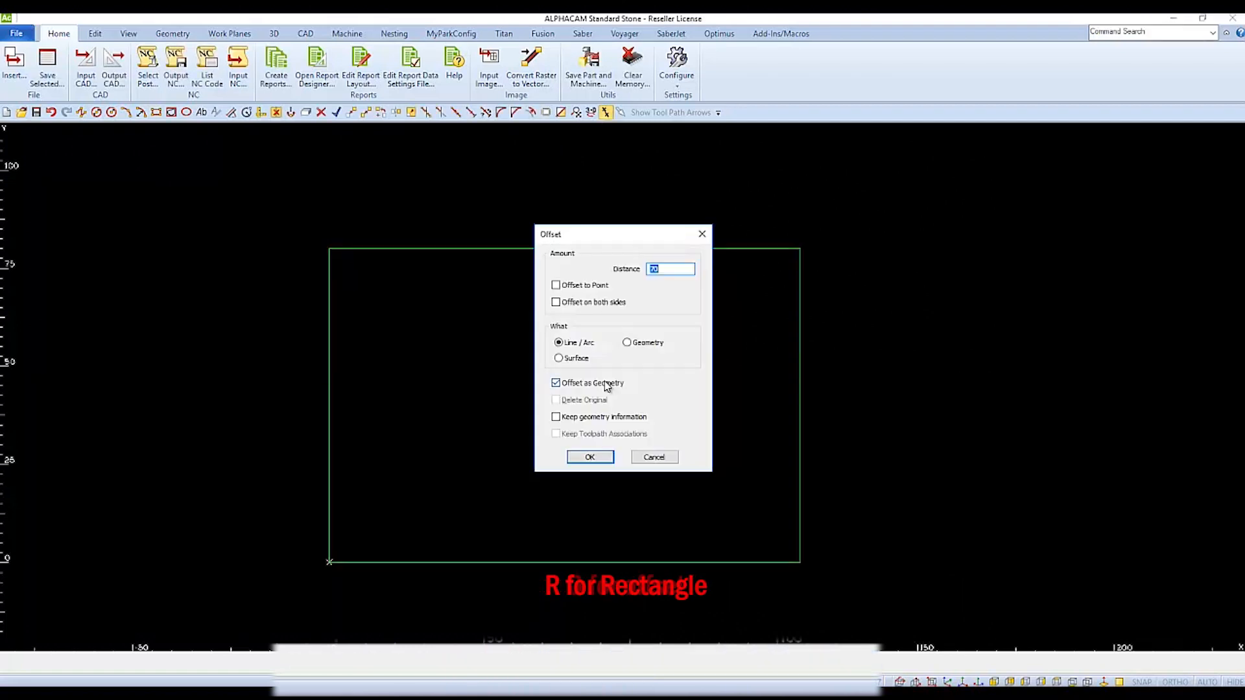
{"action": "type", "text": "25.5"}
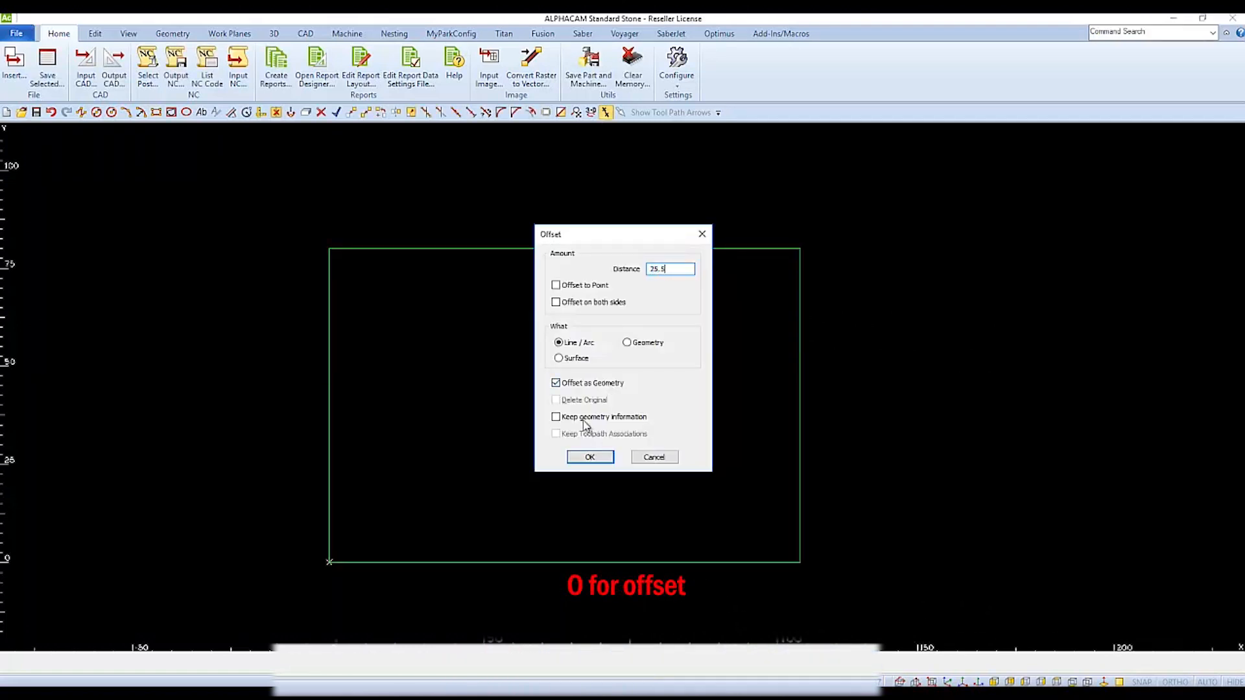
{"action": "left_click", "coordinate": [579, 454]}
{"action": "left_click", "coordinate": [798, 367]}
{"action": "left_click", "coordinate": [680, 374]}
{"action": "left_click", "coordinate": [600, 250]}
{"action": "left_click", "coordinate": [570, 334]}
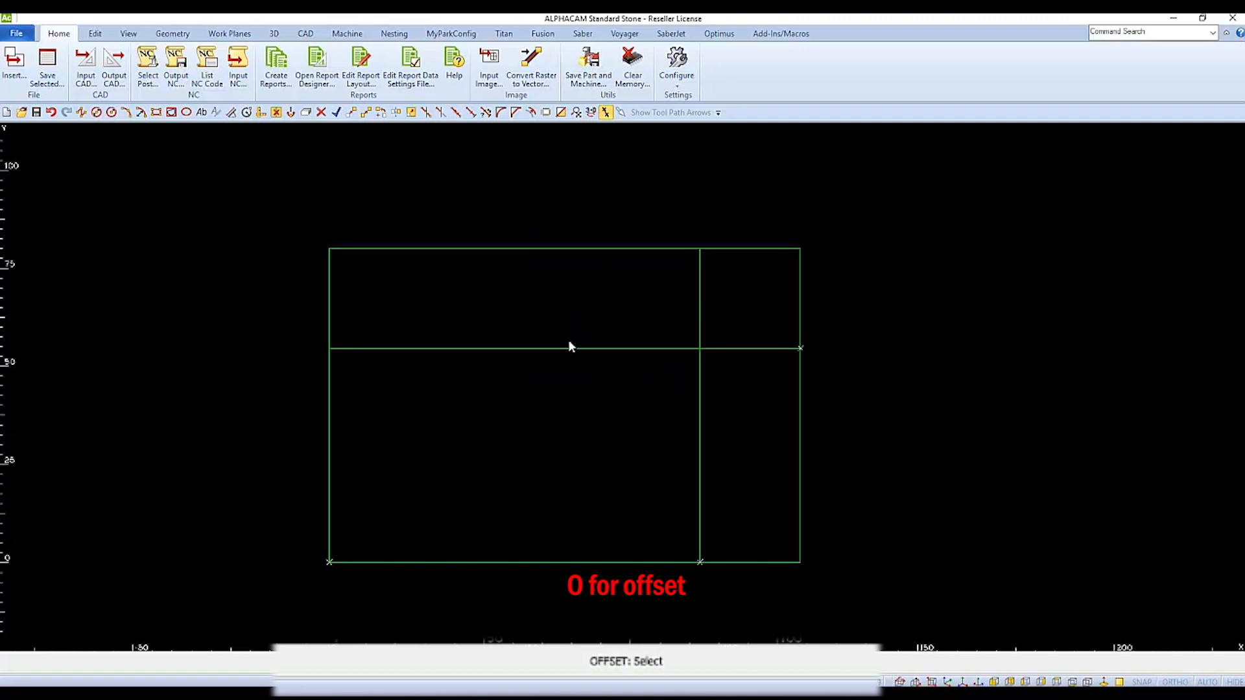
{"action": "left_click", "coordinate": [332, 427]}
{"action": "left_click", "coordinate": [338, 433]}
Step: Offset the horizontal inner line or top edge family downward by selecting the rectangle's top edge with the offset distance set to 36
{"action": "type", "text": "o"}
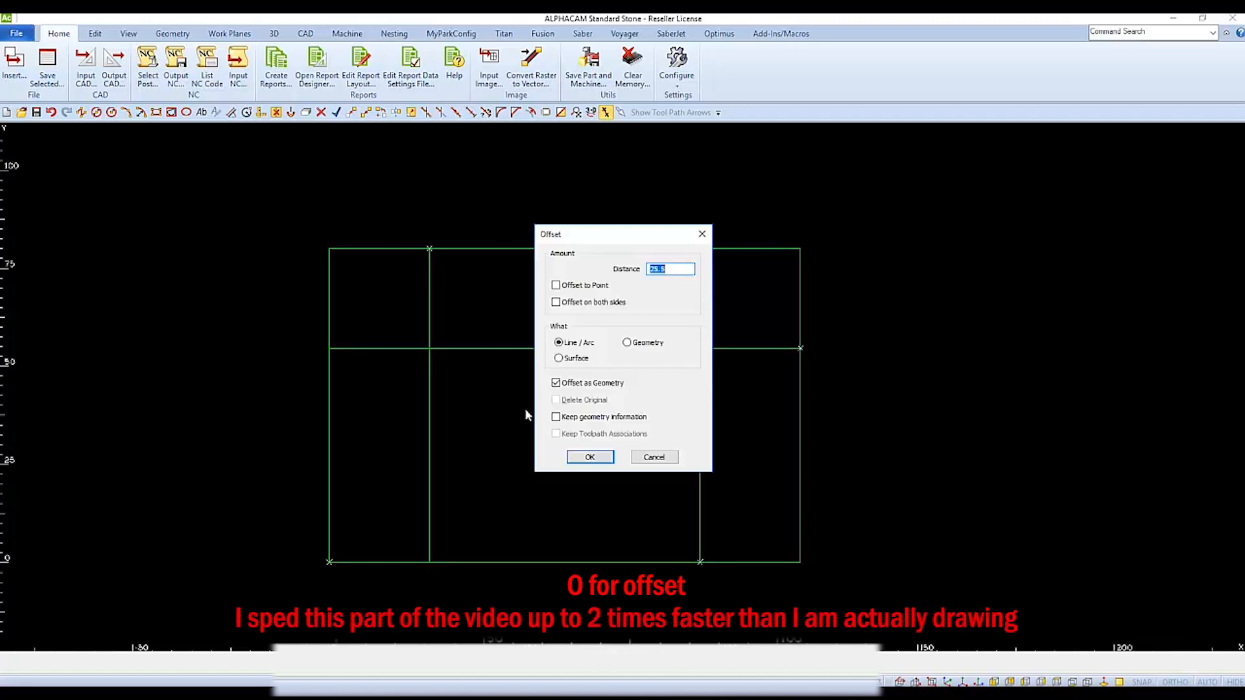
{"action": "type", "text": "36"}
{"action": "key", "text": "Return"}
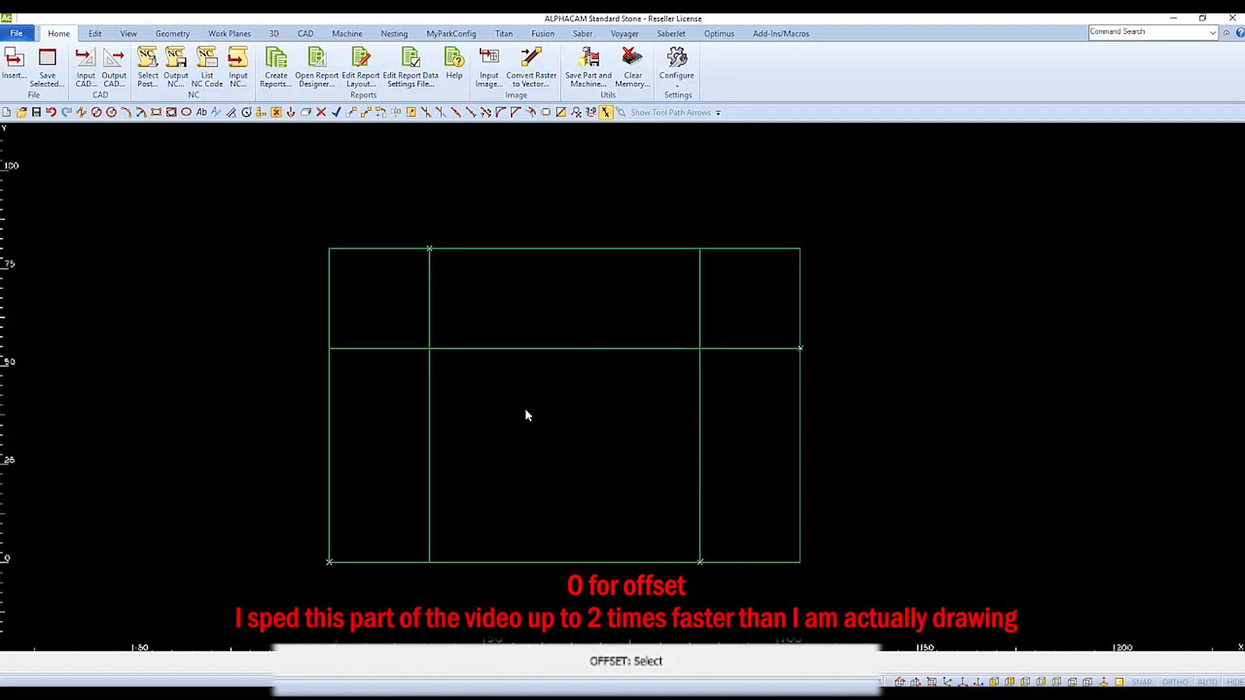
{"action": "left_click", "coordinate": [595, 249]}
{"action": "left_click", "coordinate": [562, 415]}
{"action": "key", "text": "Escape"}
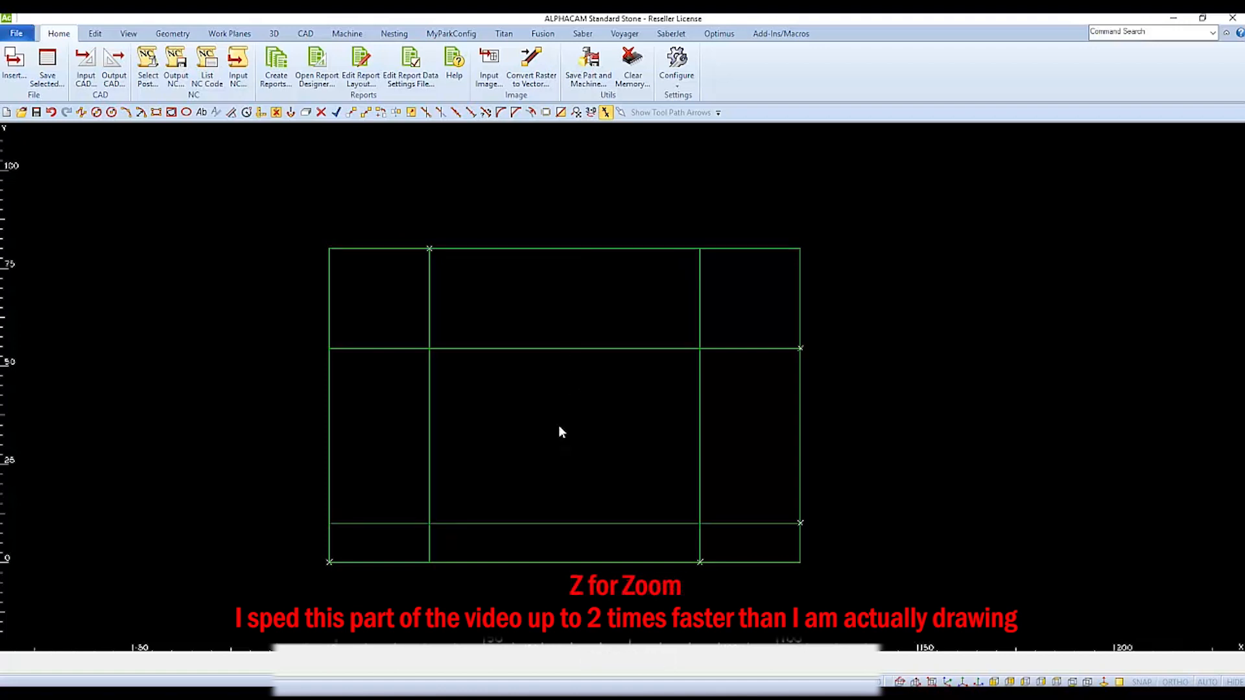
Step: Trim the excess line segments around the right leg, using all geometries as cutting geometries
{"action": "key", "text": "z"}
{"action": "key", "text": "t"}
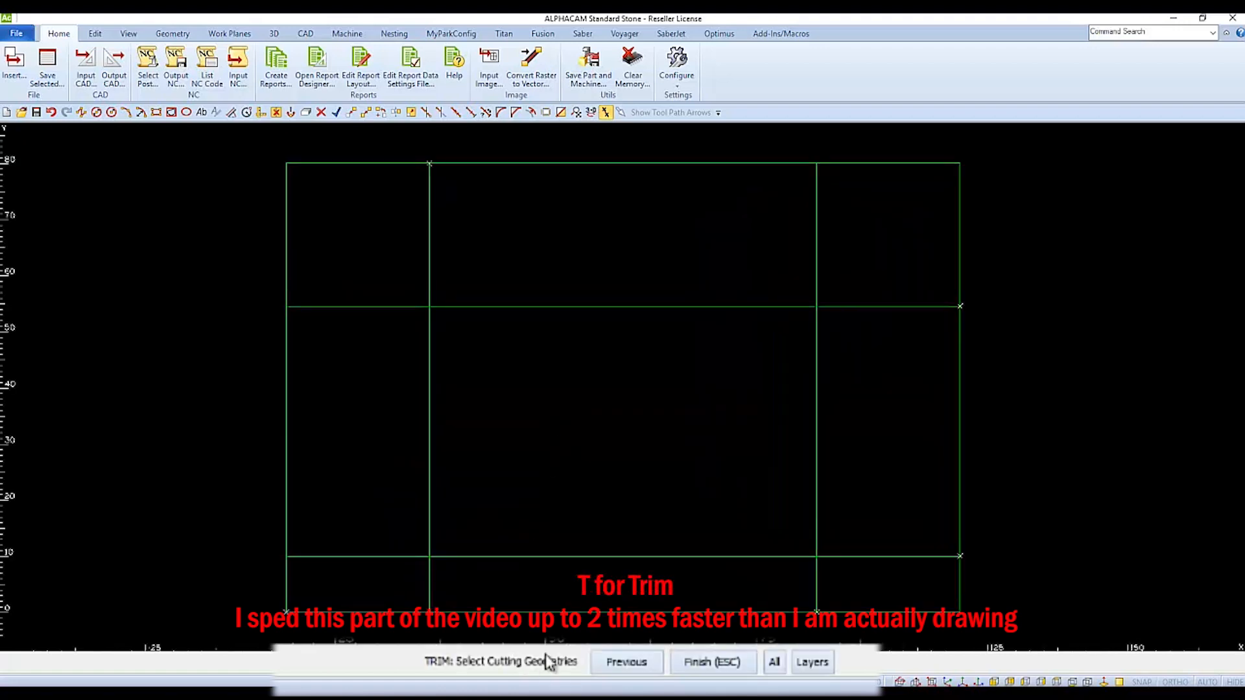
{"action": "left_click", "coordinate": [774, 662]}
{"action": "left_click", "coordinate": [729, 664]}
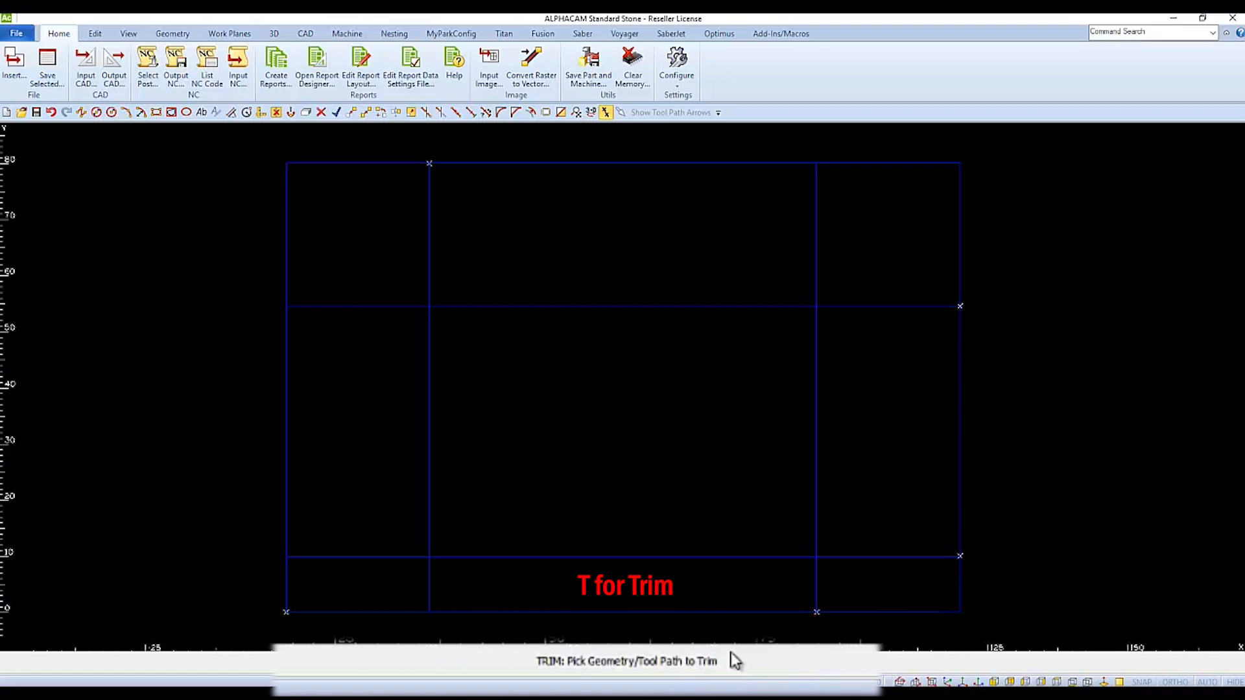
{"action": "left_click", "coordinate": [961, 582]}
{"action": "left_click", "coordinate": [816, 583]}
{"action": "left_click", "coordinate": [869, 306]}
{"action": "left_click", "coordinate": [815, 242]}
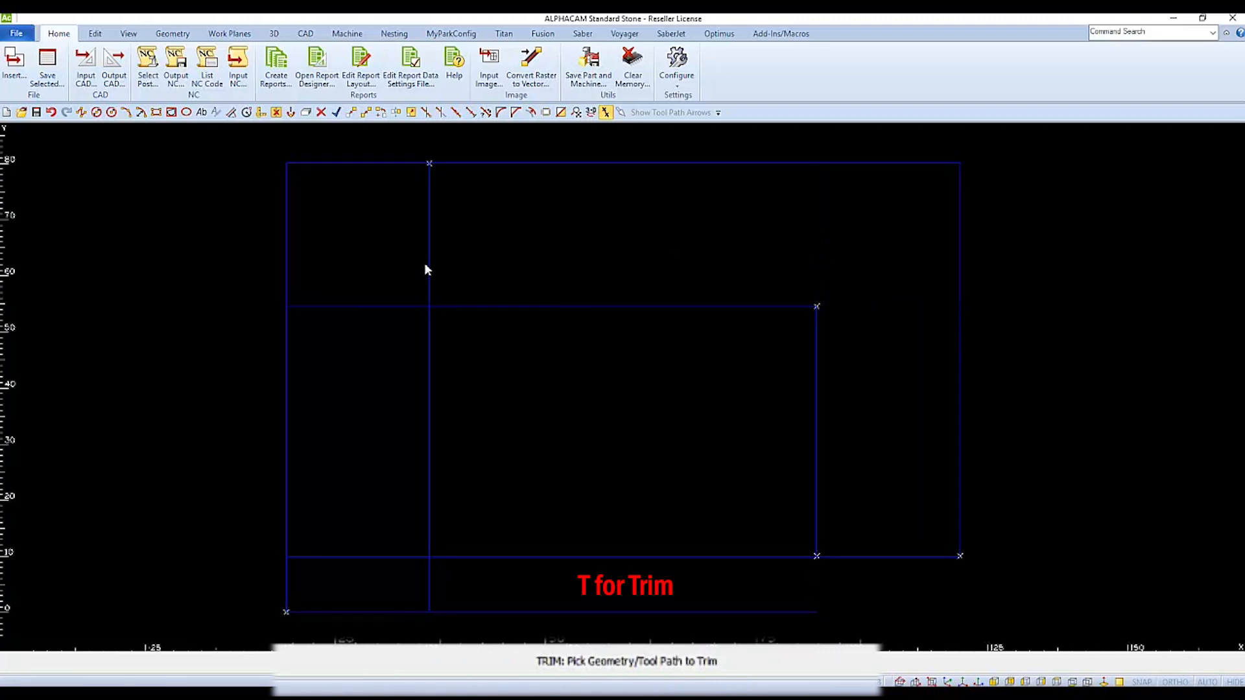
Step: Trim the excess segments at the left inside corner and across the open bottom of the U
{"action": "left_click", "coordinate": [428, 264]}
{"action": "left_click", "coordinate": [390, 306]}
{"action": "left_click", "coordinate": [516, 556]}
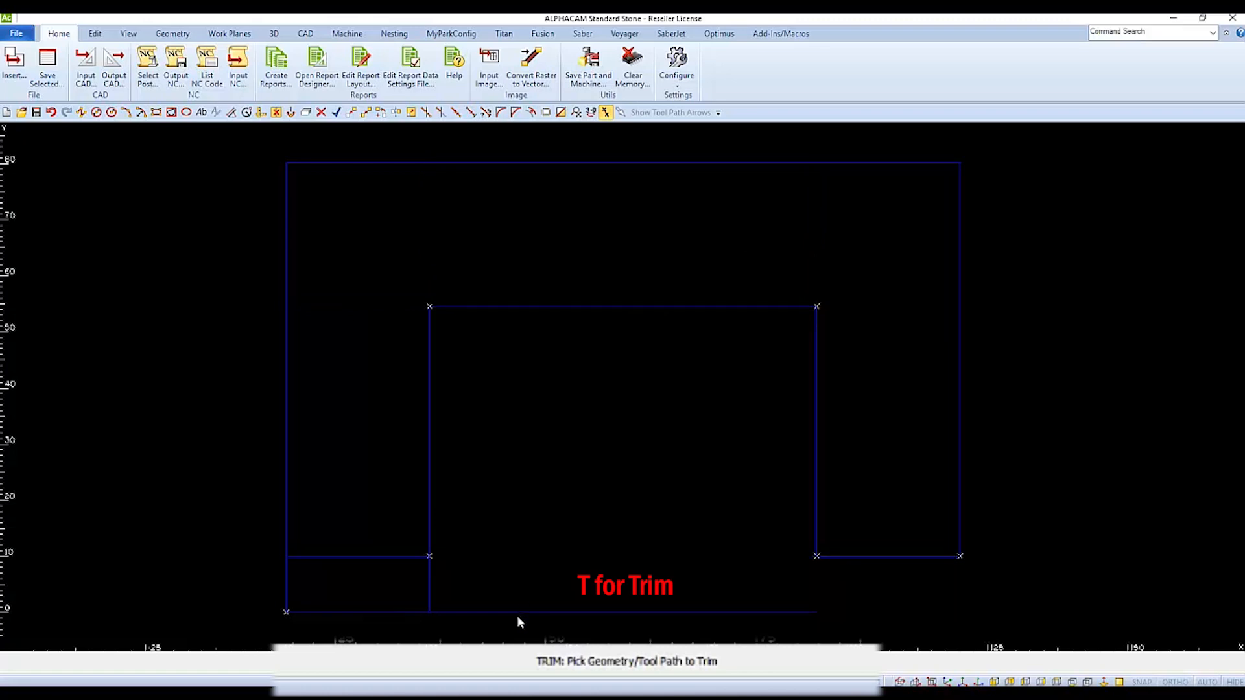
{"action": "left_click", "coordinate": [517, 616]}
Step: Delete the leftover horizontal line crossing the lower end of the left leg
{"action": "key", "text": "d"}
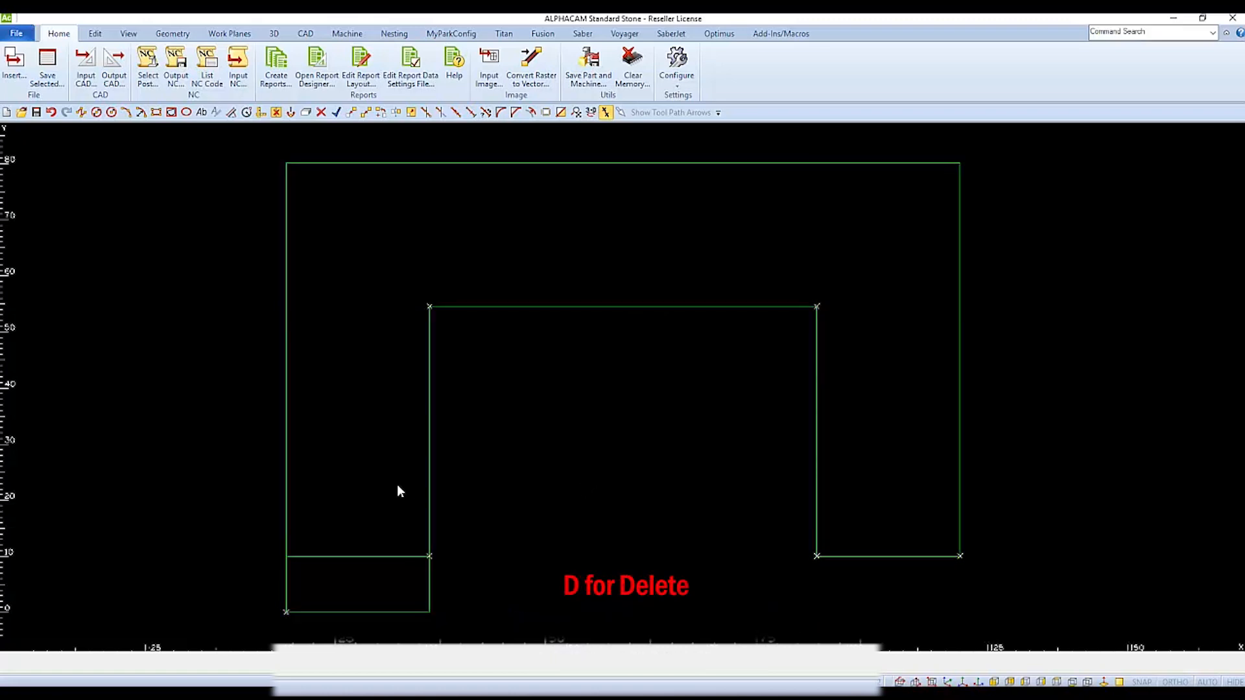
{"action": "left_click", "coordinate": [365, 557]}
{"action": "key", "text": "Escape"}
{"action": "left_click", "coordinate": [597, 384]}
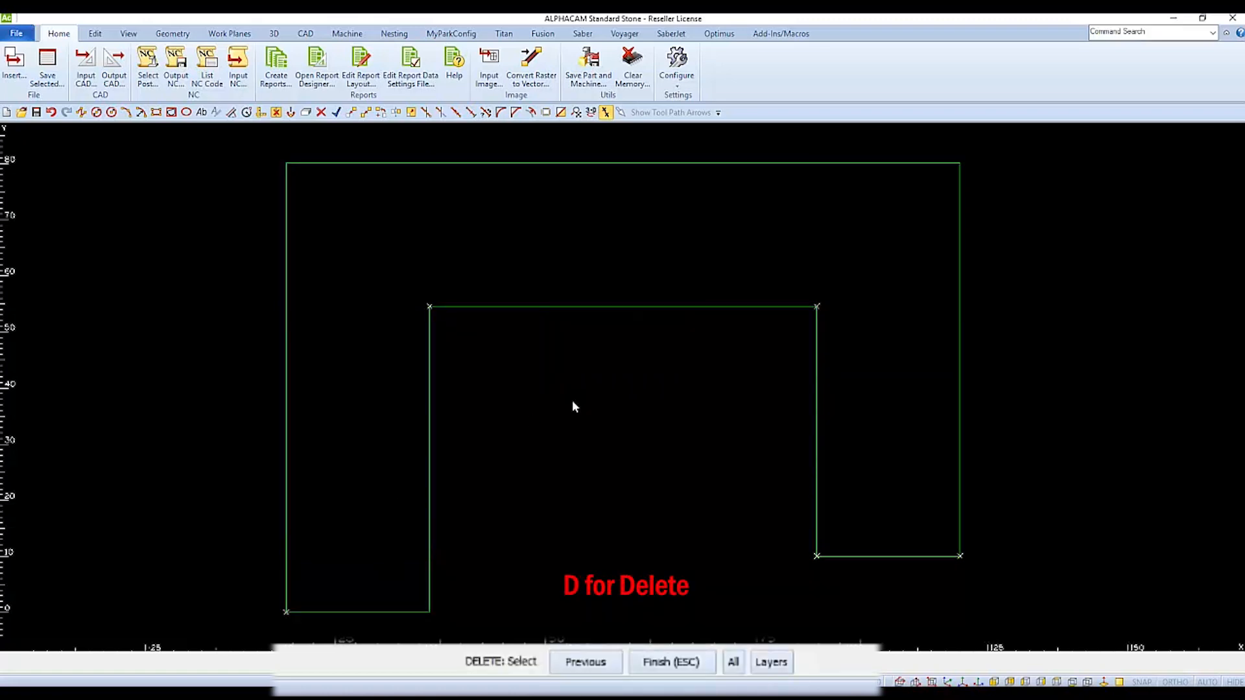
{"action": "key", "text": "Escape"}
Step: Fillet the inner bottom corners of the left and right legs with a radius of 1
{"action": "key", "text": "f"}
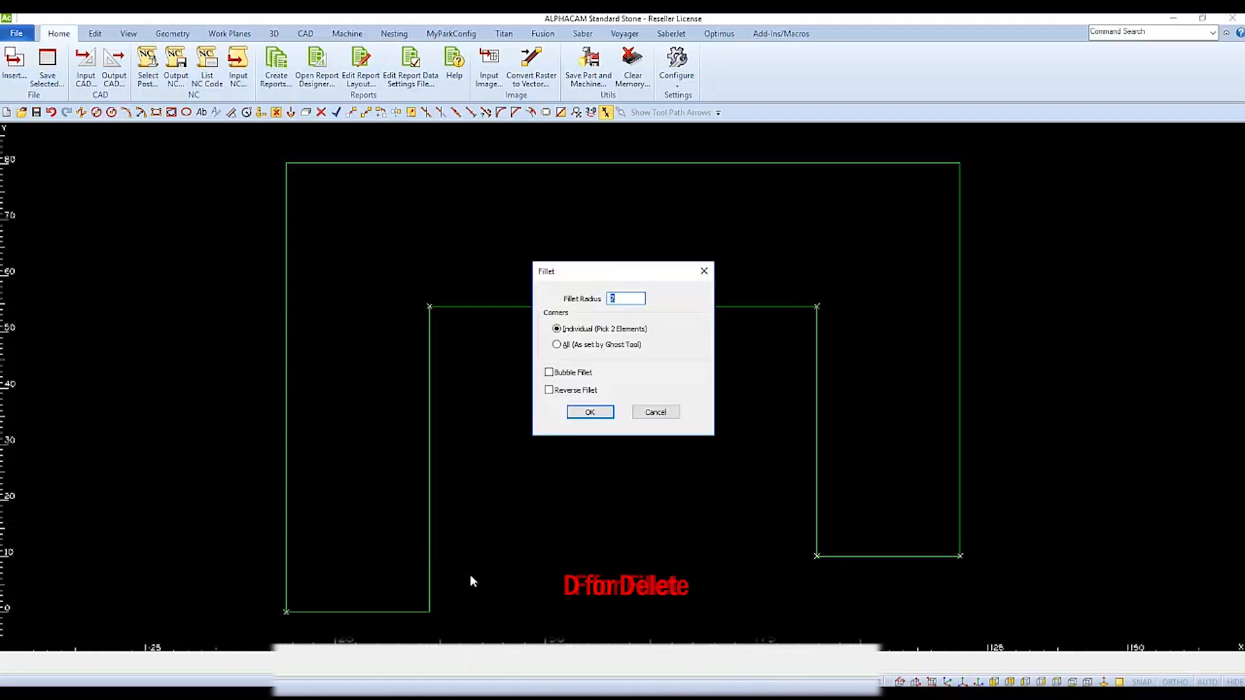
{"action": "type", "text": "1"}
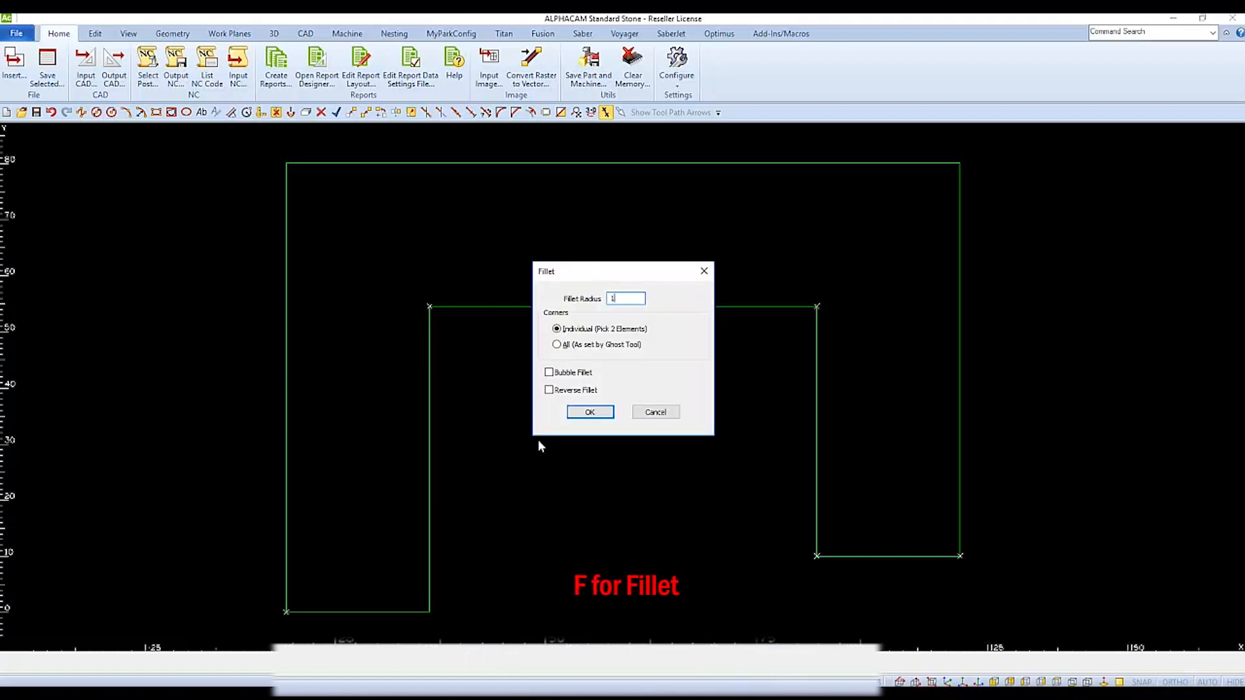
{"action": "left_click", "coordinate": [590, 412]}
{"action": "left_click", "coordinate": [430, 585]}
{"action": "left_click", "coordinate": [415, 612]}
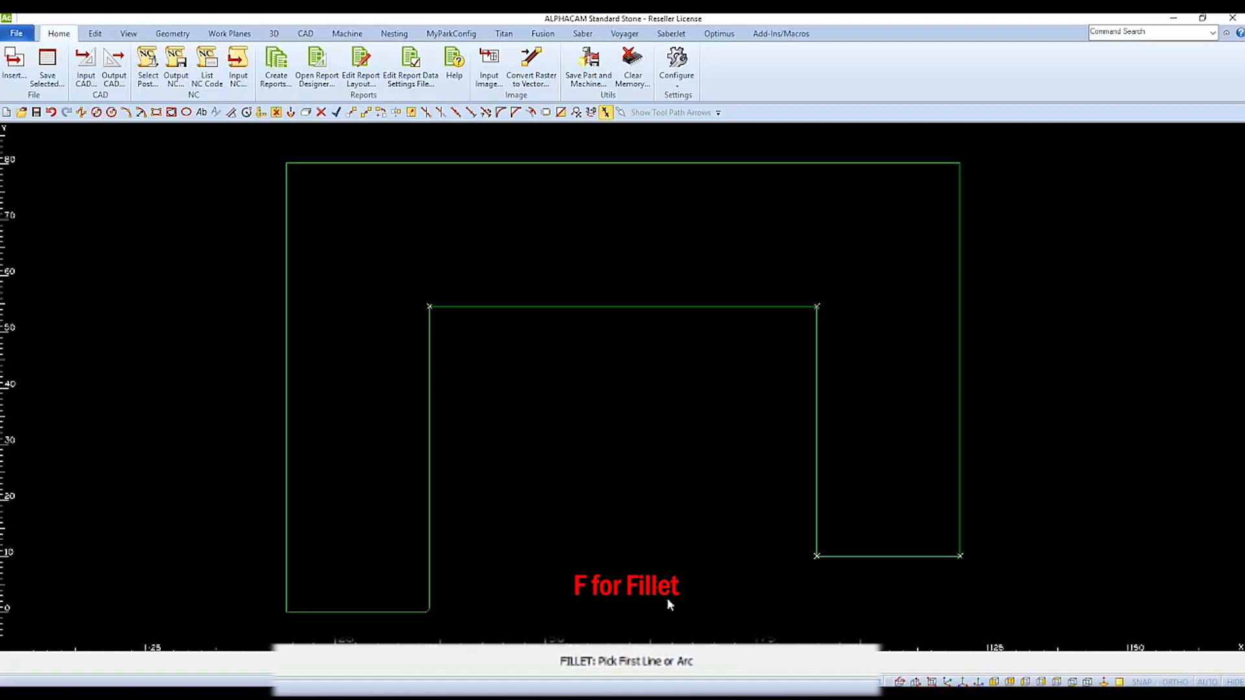
{"action": "left_click", "coordinate": [816, 519]}
{"action": "left_click", "coordinate": [856, 556]}
{"action": "key", "text": "Escape"}
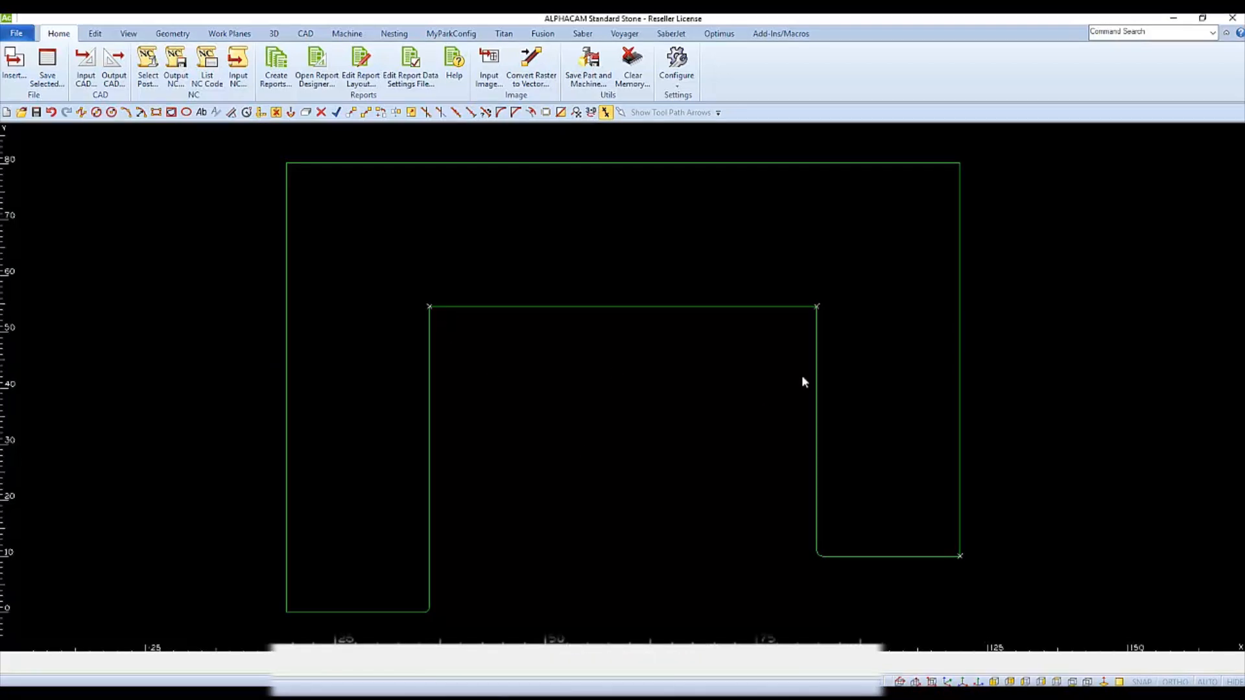
Step: Fillet both inside corners of the U with a radius of 2 and finish the Fillet command
{"action": "type", "text": "f2"}
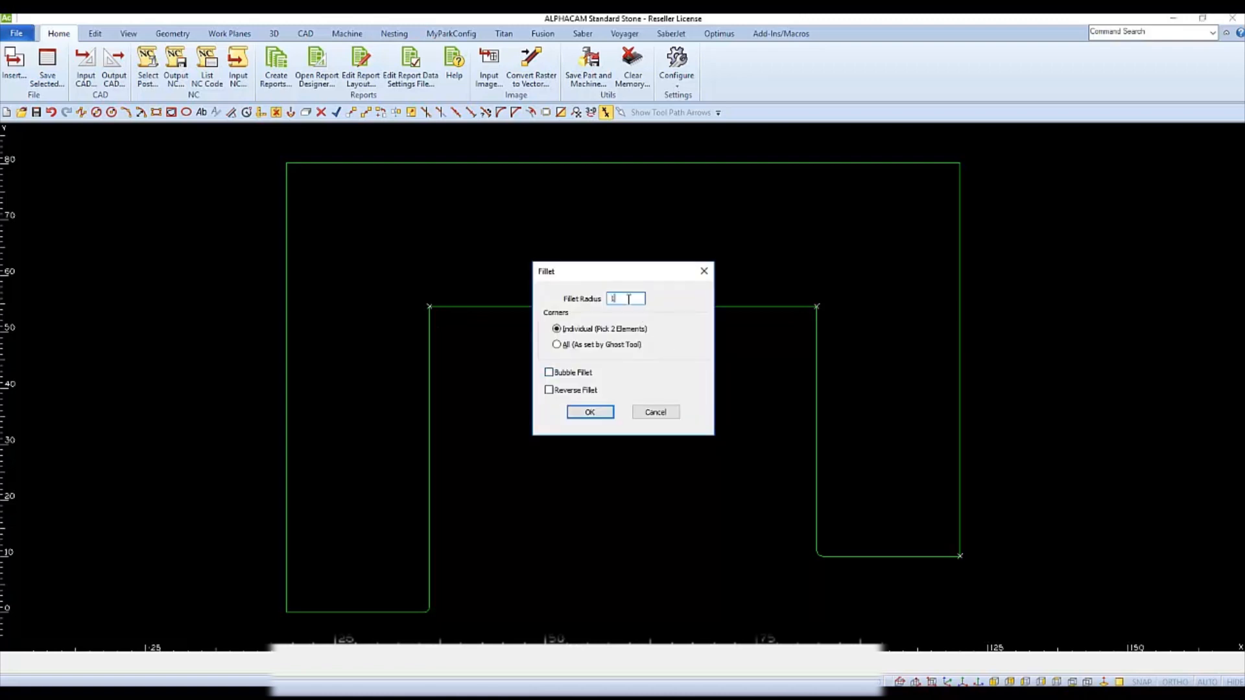
{"action": "left_click", "coordinate": [590, 411]}
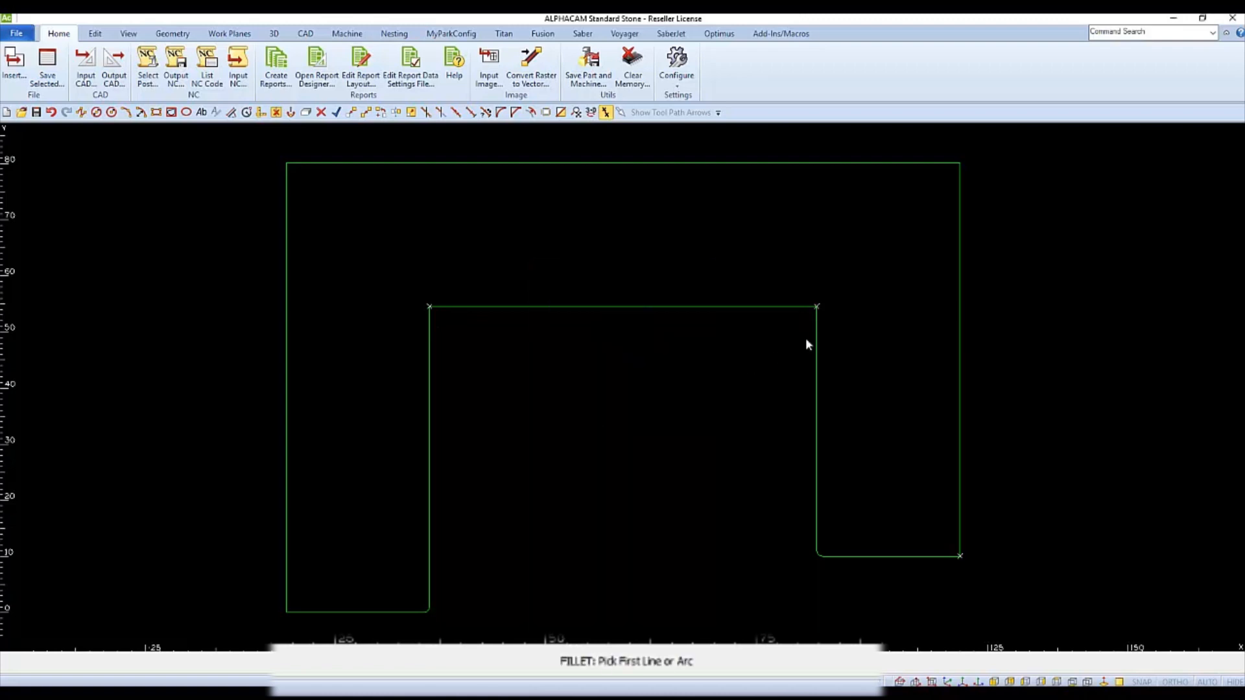
{"action": "left_click", "coordinate": [811, 337]}
{"action": "left_click", "coordinate": [792, 306]}
{"action": "left_click", "coordinate": [450, 305]}
{"action": "left_click", "coordinate": [430, 329]}
{"action": "key", "text": "Escape"}
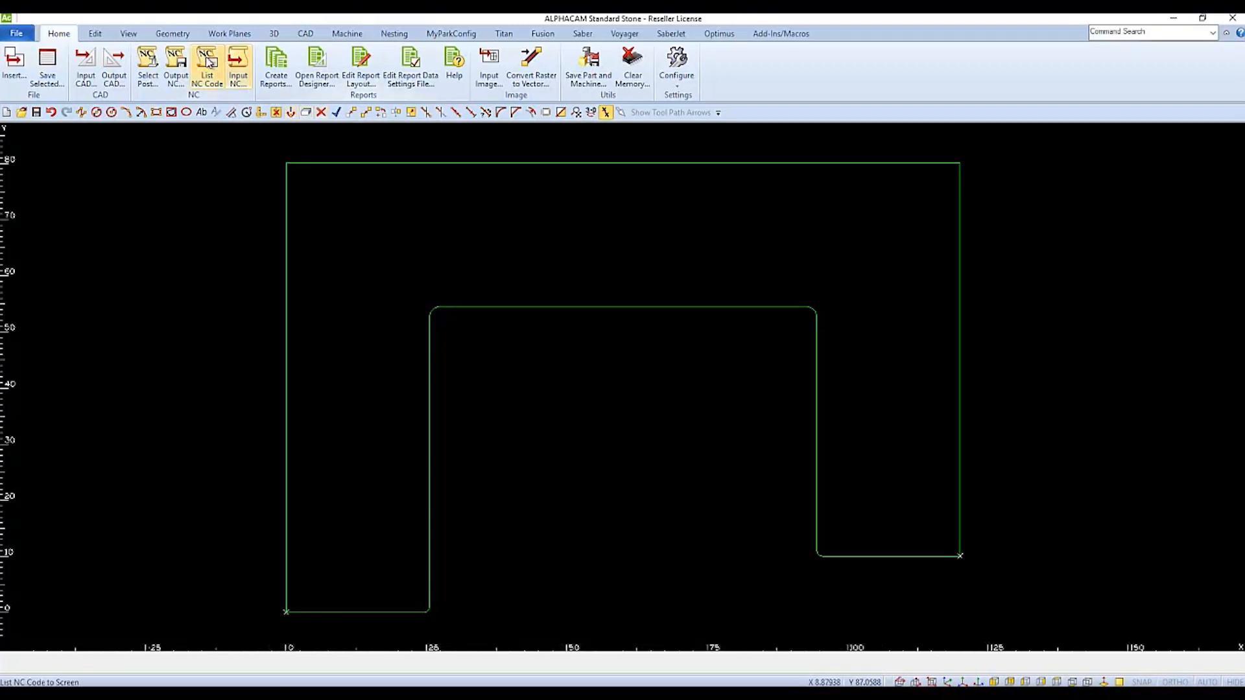
Step: Draw a vertical seam line about 31 long from the left inside fillet's upper endpoint past the top edge, parallel to the left leg's inner edge
{"action": "left_click", "coordinate": [183, 37]}
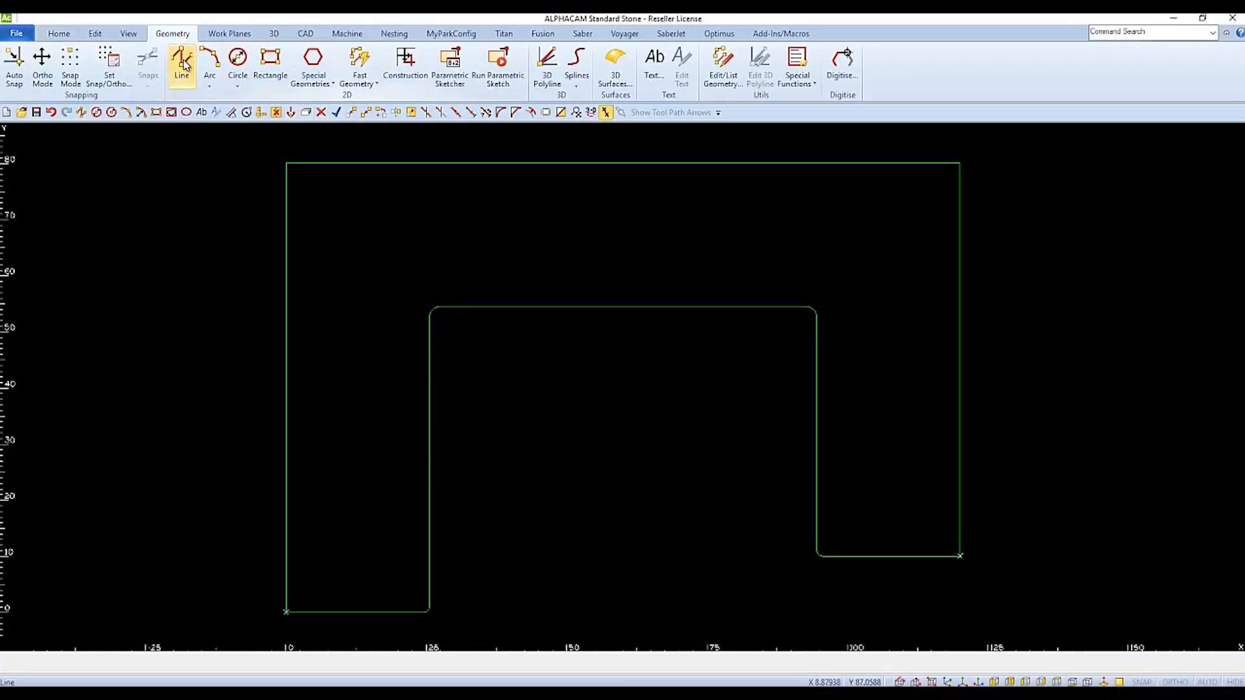
{"action": "left_click", "coordinate": [182, 61]}
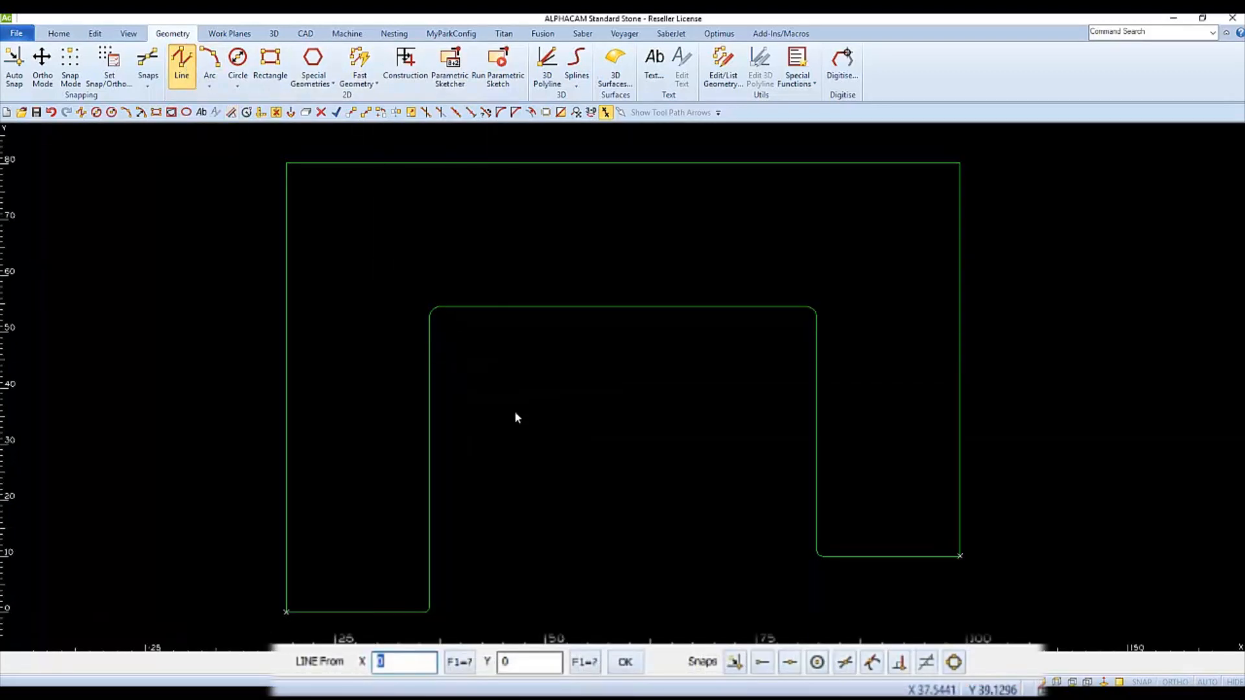
{"action": "left_click", "coordinate": [763, 662]}
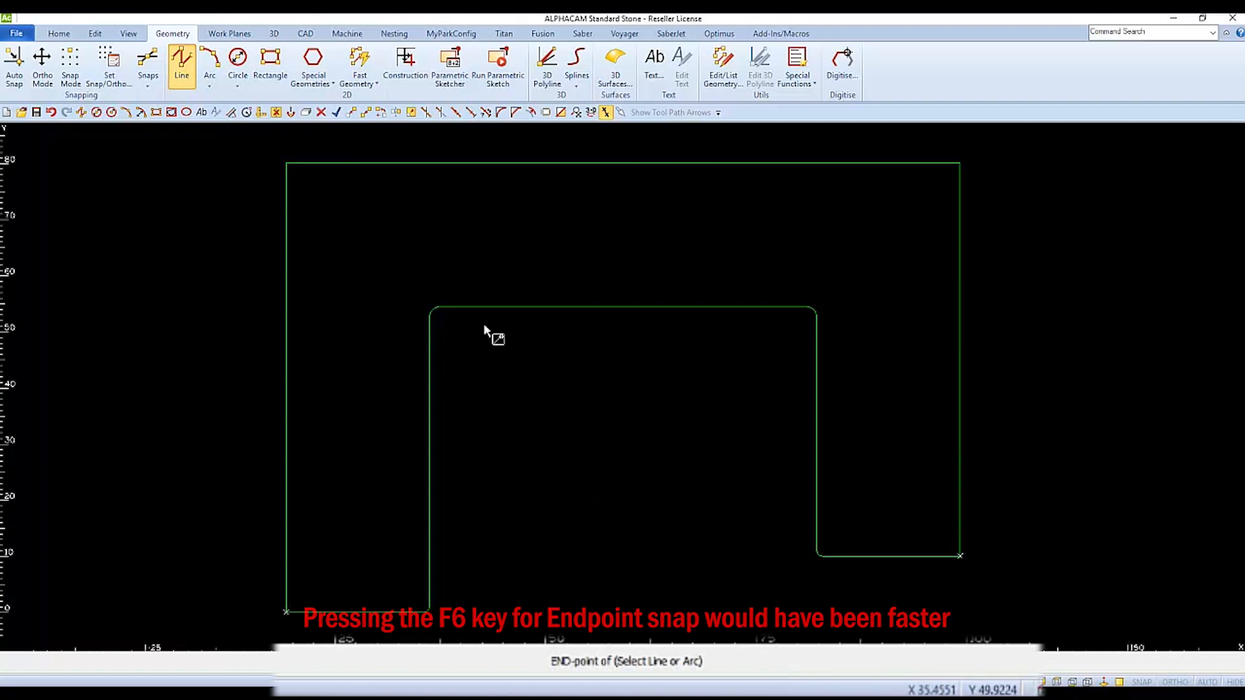
{"action": "left_click", "coordinate": [448, 306]}
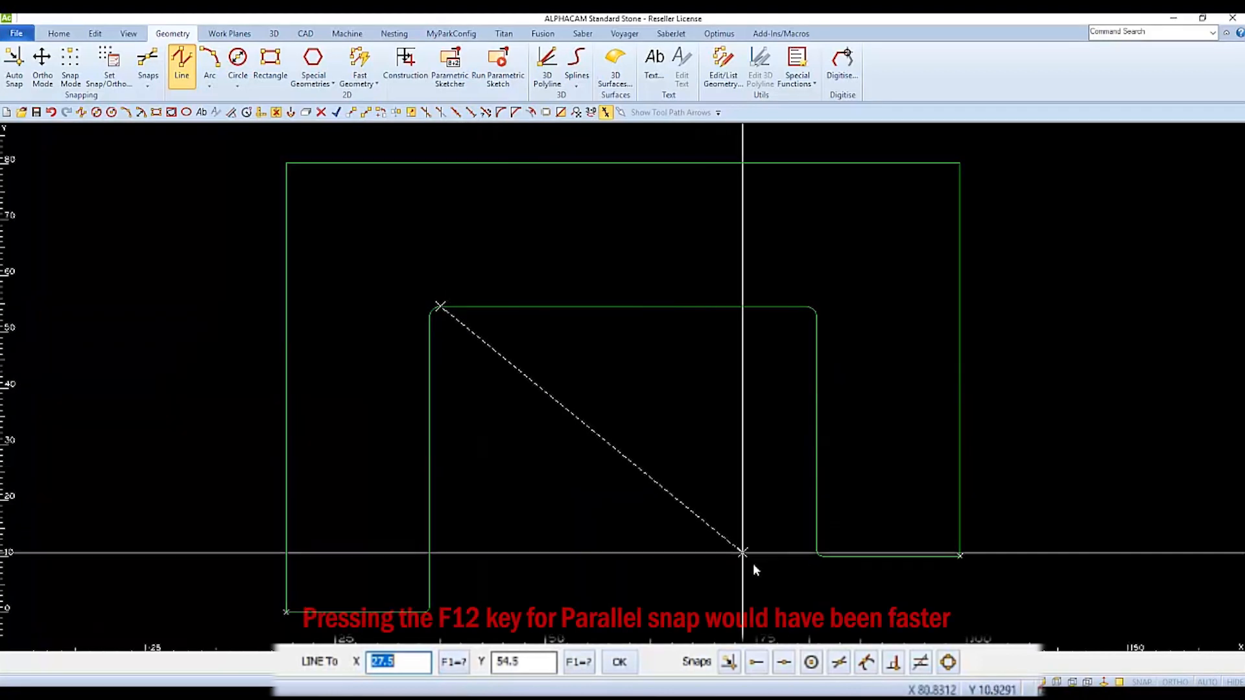
{"action": "left_click", "coordinate": [921, 663]}
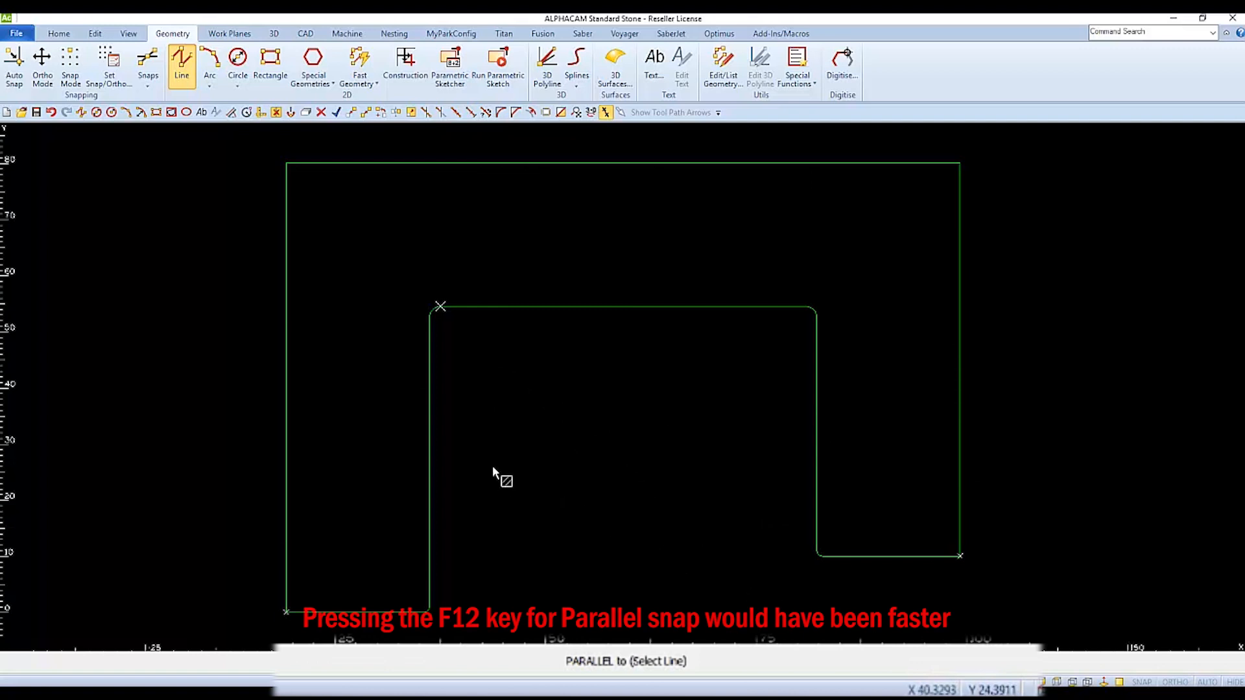
{"action": "left_click", "coordinate": [428, 467]}
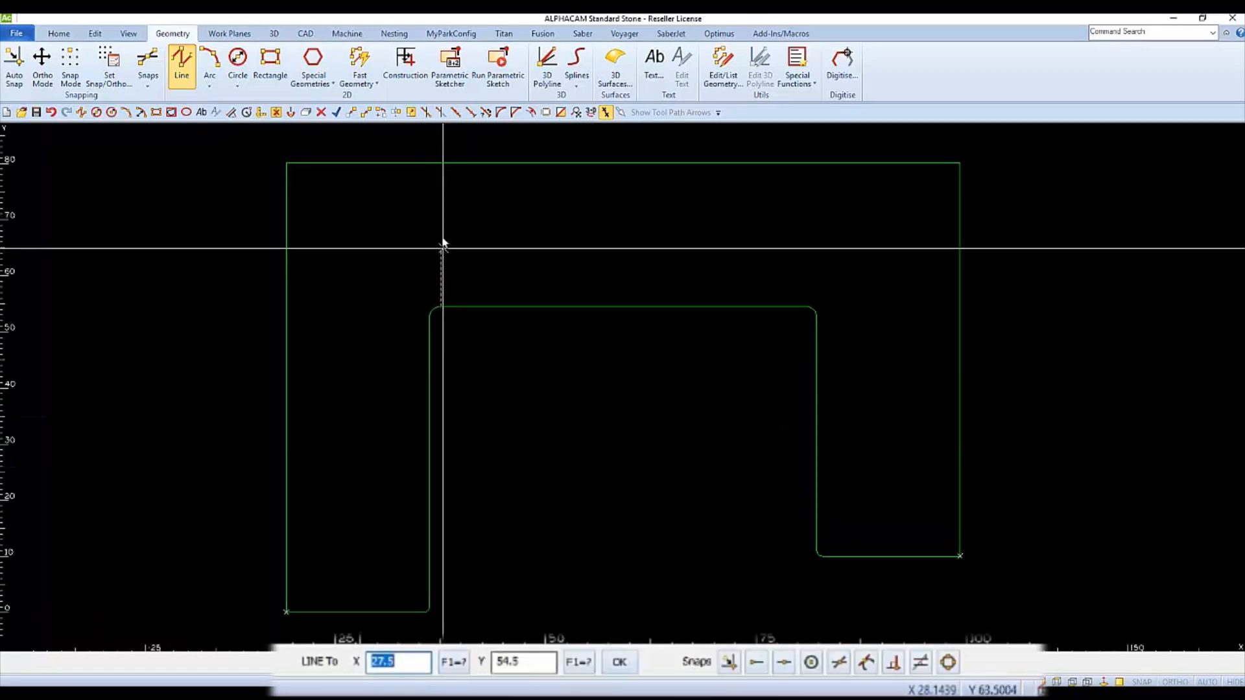
{"action": "left_click", "coordinate": [435, 135]}
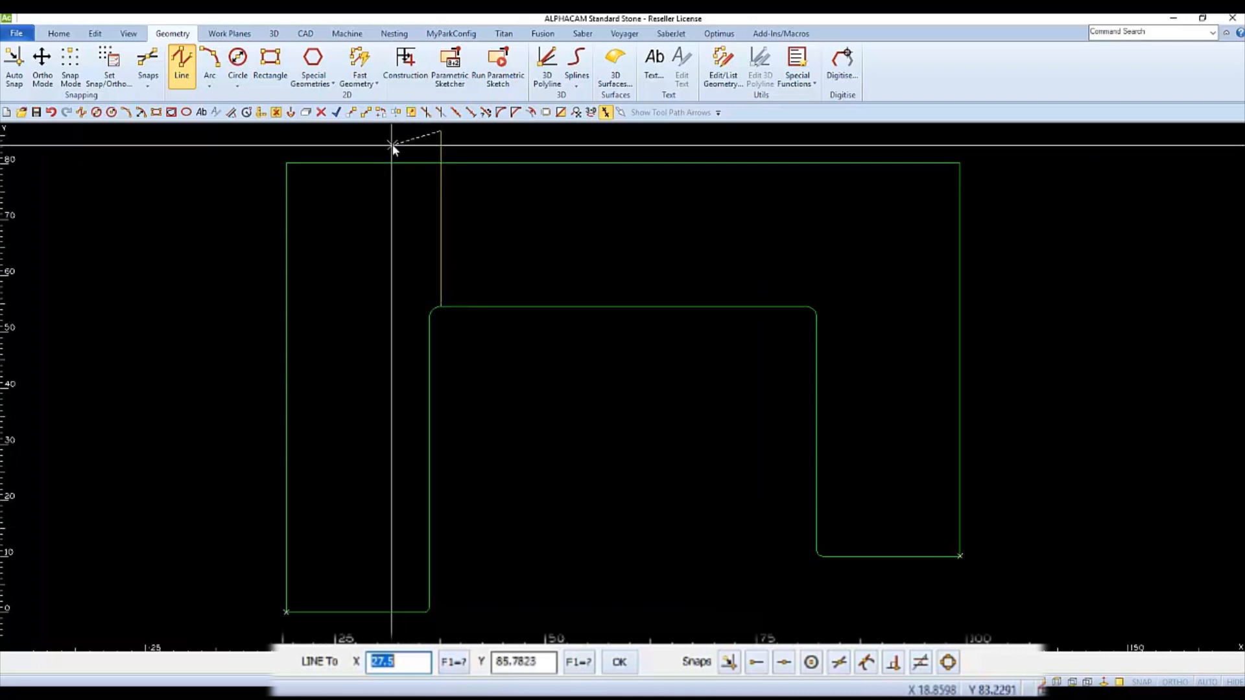
{"action": "key", "text": "Escape"}
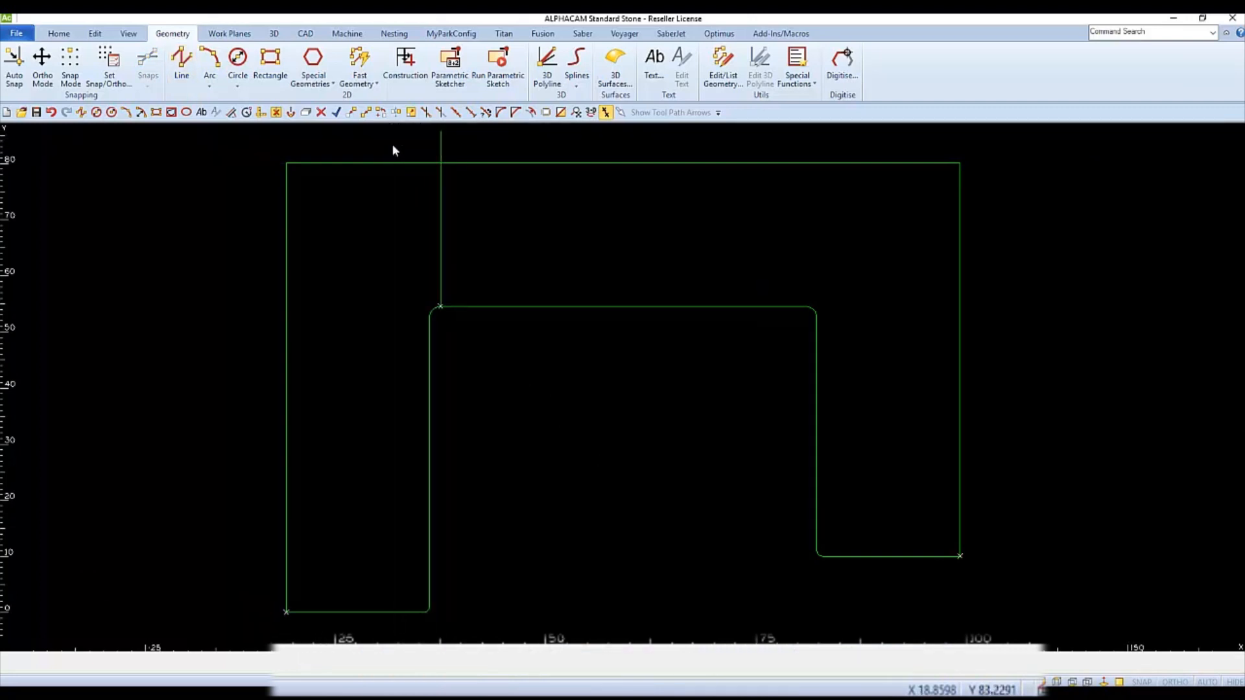
Step: Draw a horizontal seam line from the right inside fillet's lower endpoint past the outer right edge, parallel to the U's inner horizontal edge
{"action": "key", "text": "space"}
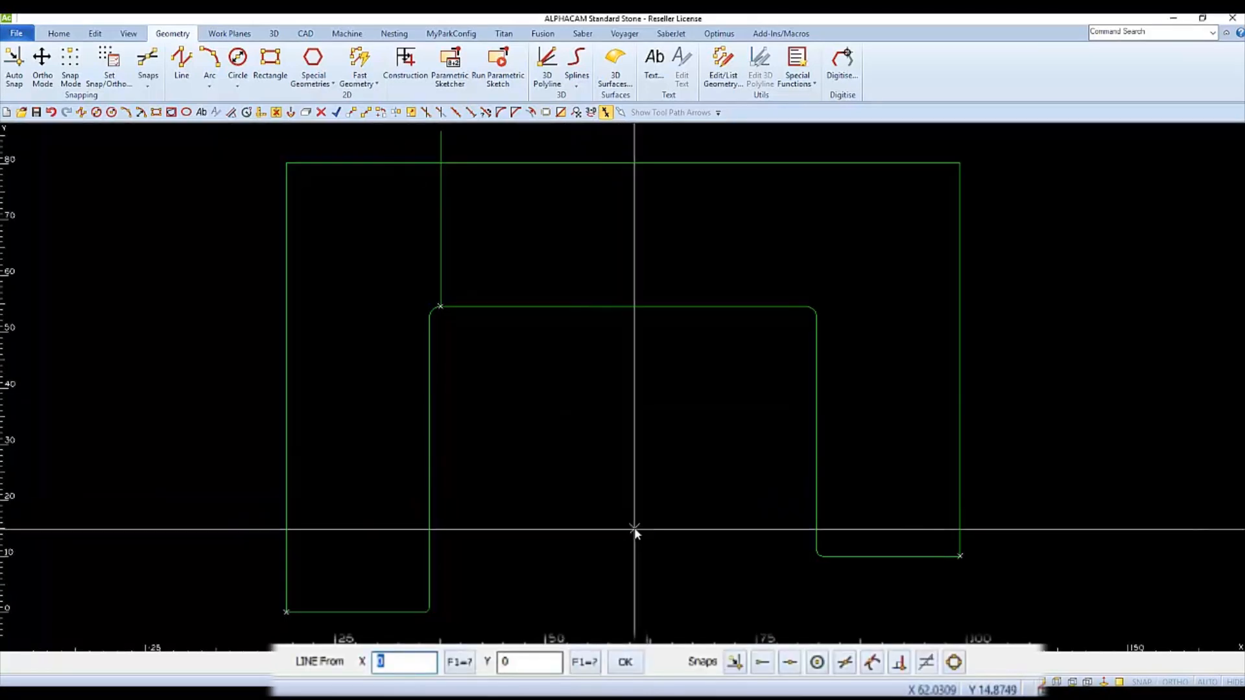
{"action": "left_click", "coordinate": [765, 662]}
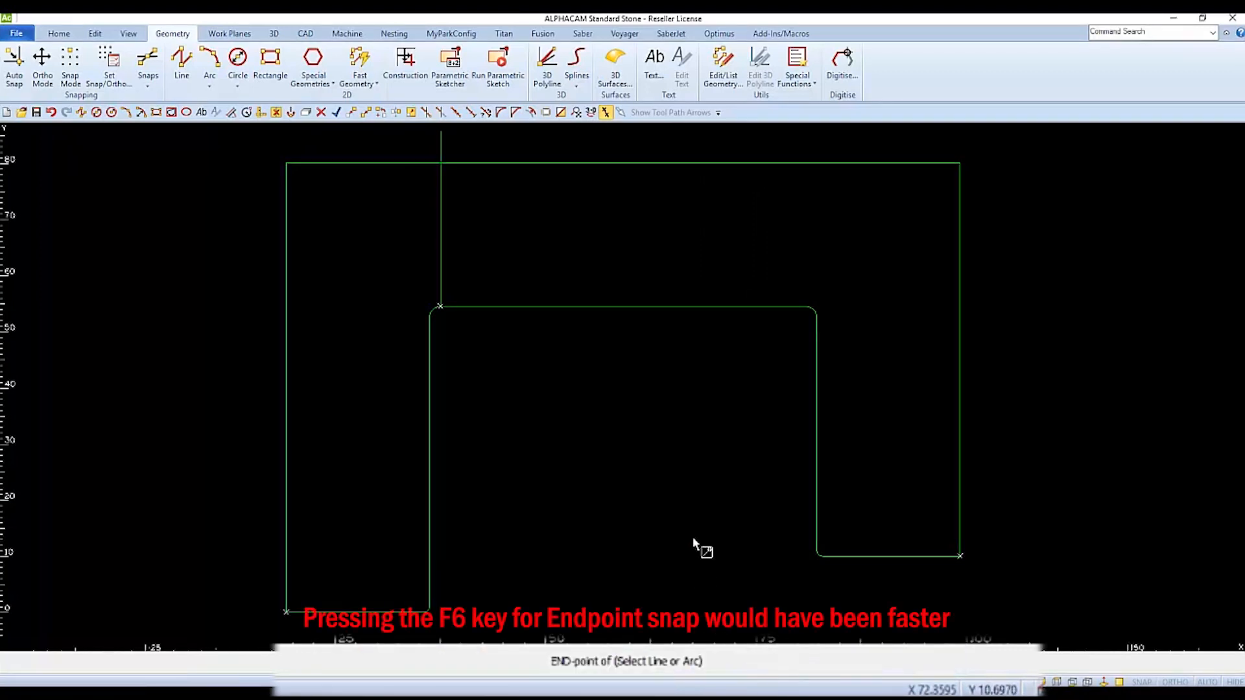
{"action": "left_click", "coordinate": [816, 331]}
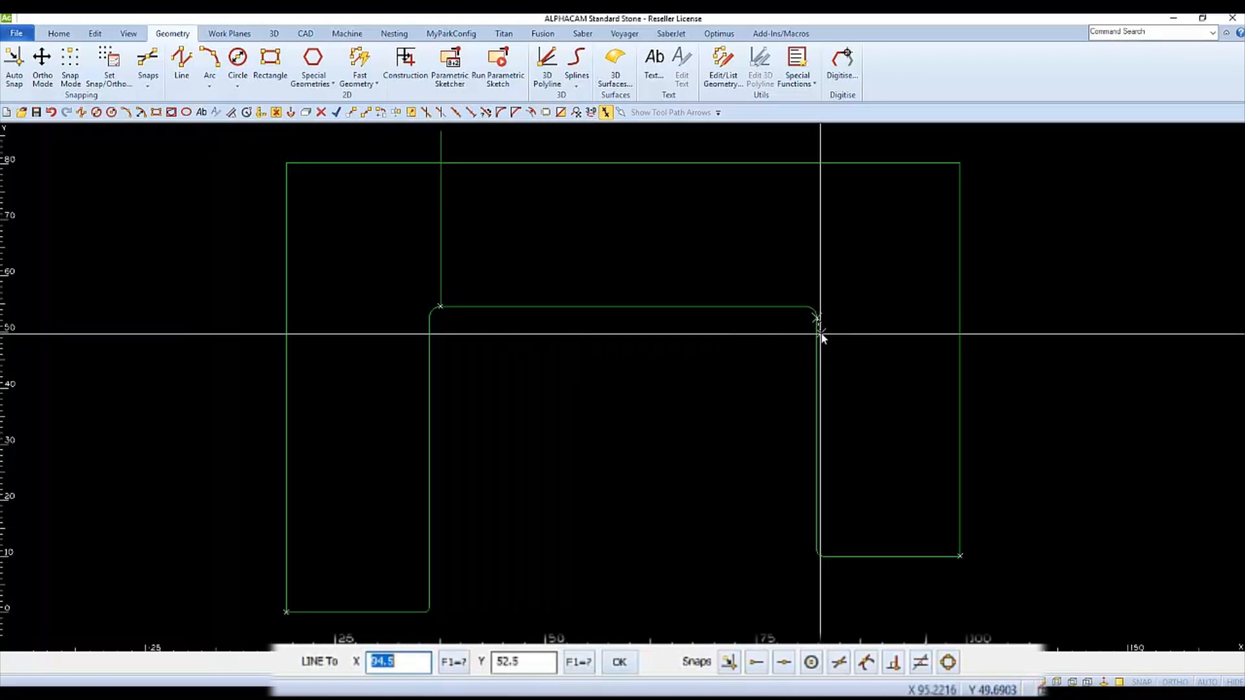
{"action": "left_click", "coordinate": [921, 662]}
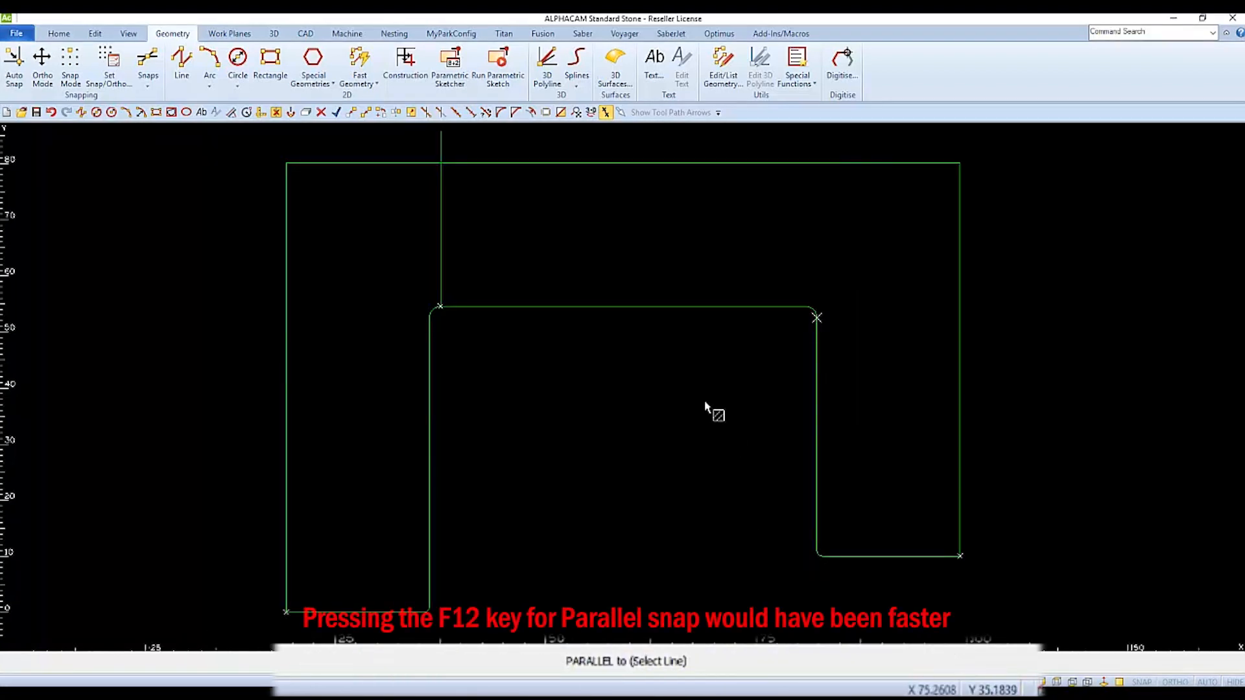
{"action": "left_click", "coordinate": [648, 307]}
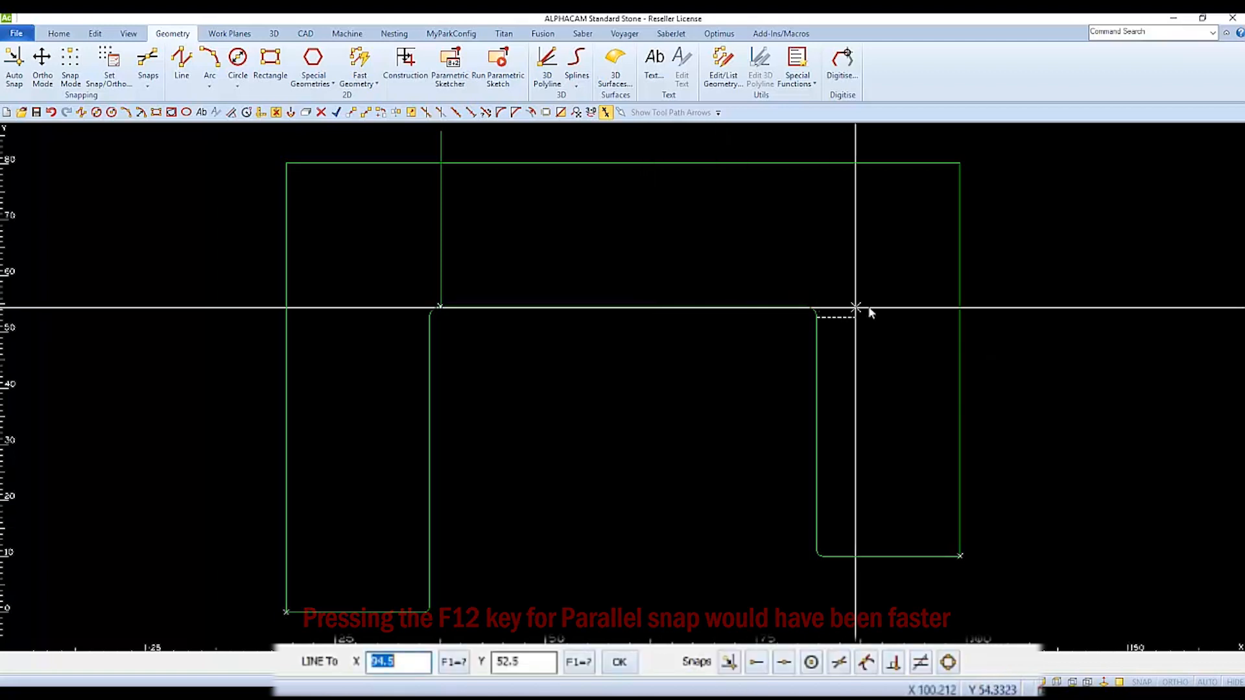
{"action": "left_click", "coordinate": [1052, 310]}
{"action": "key", "text": "Escape"}
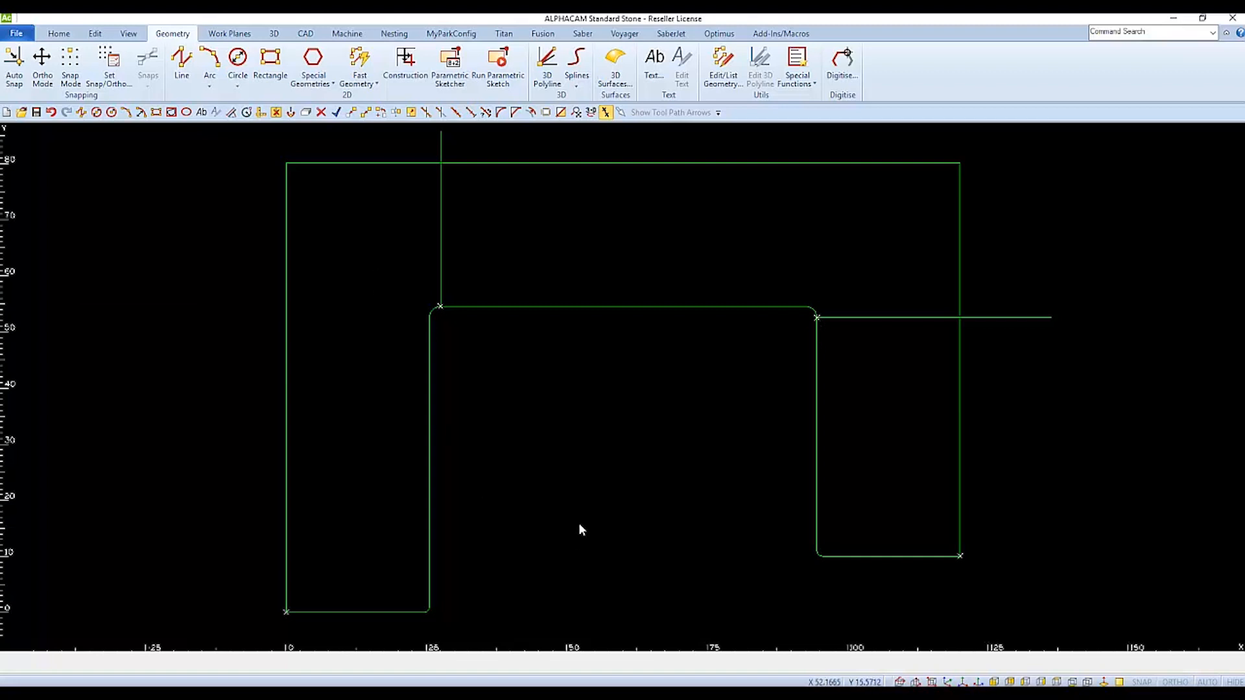
Step: Offset the horizontal seam line downward and the vertical seam line to the right by a distance of 1
{"action": "key", "text": "o"}
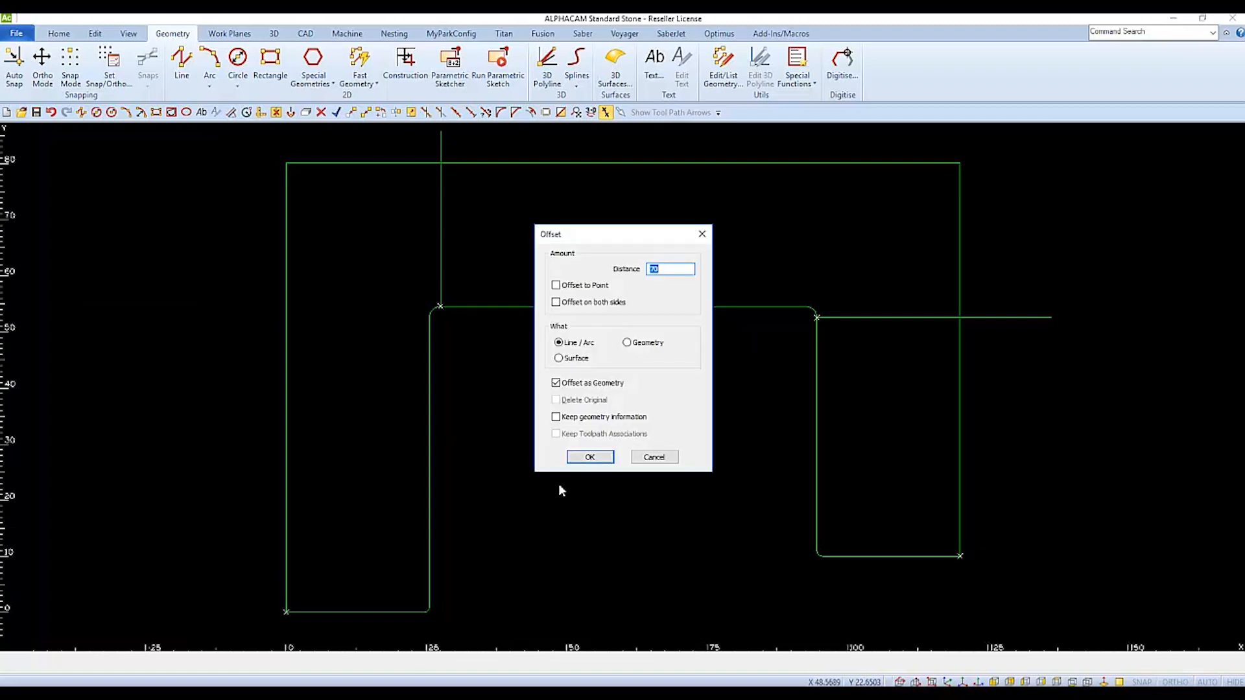
{"action": "type", "text": "1"}
{"action": "left_click", "coordinate": [590, 458]}
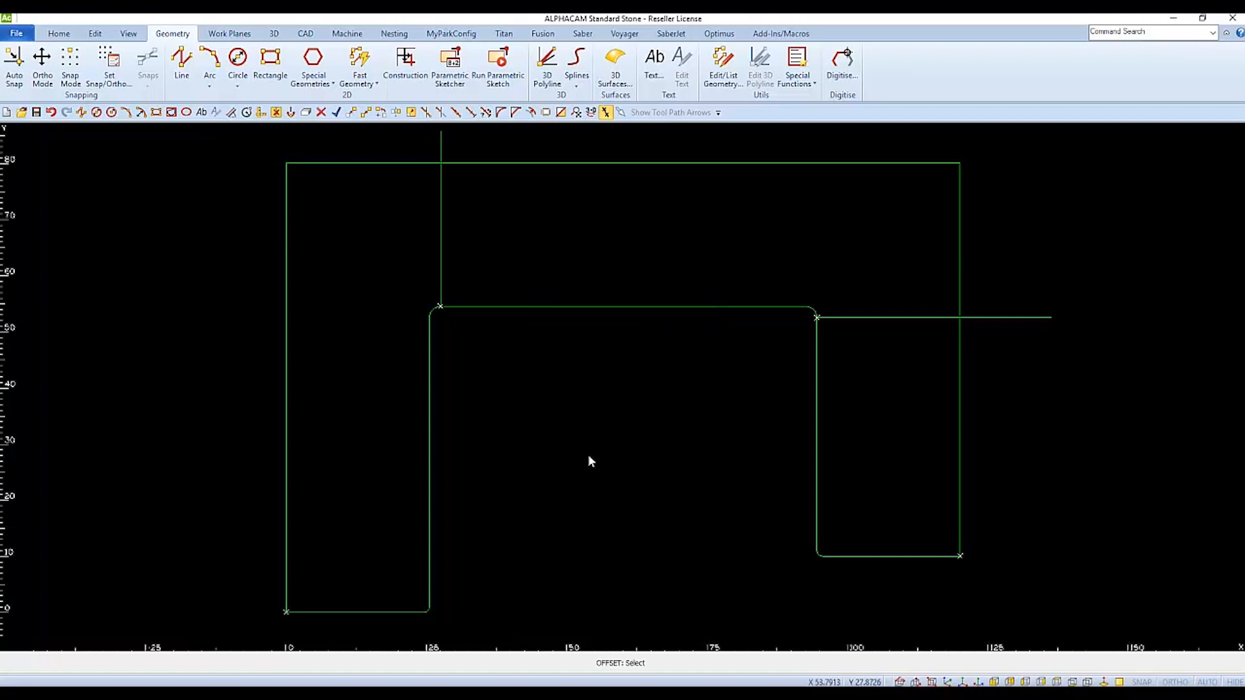
{"action": "left_click", "coordinate": [848, 318]}
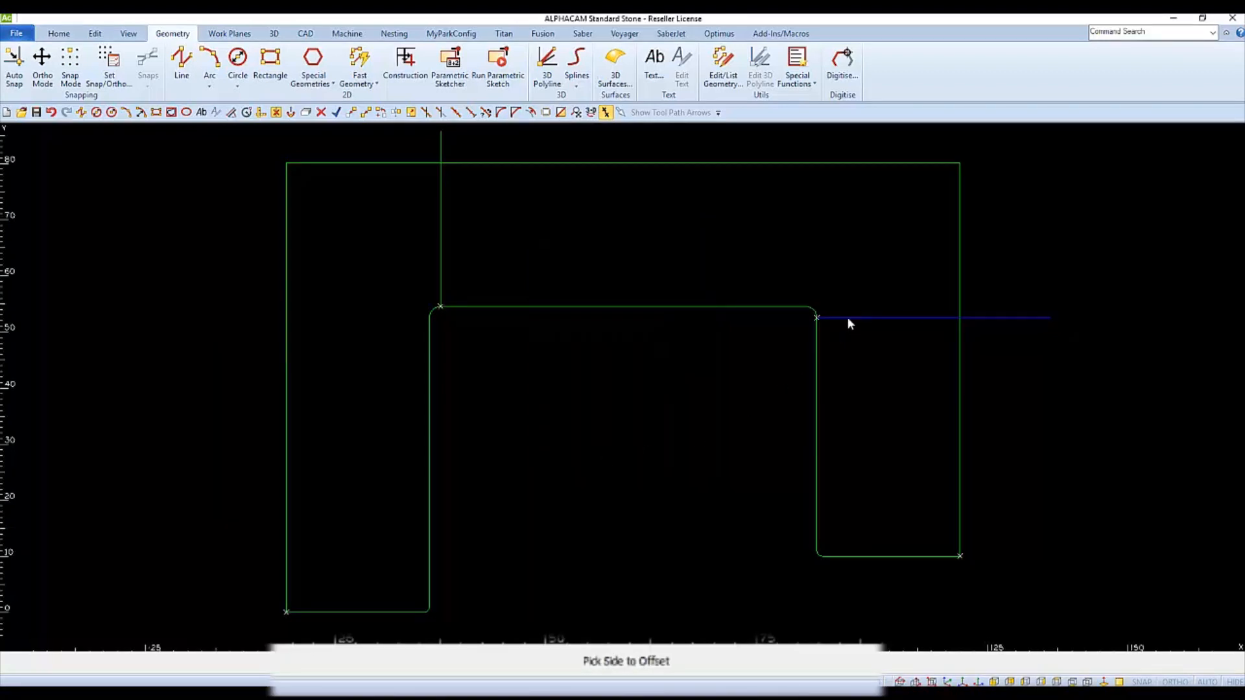
{"action": "left_click", "coordinate": [858, 371]}
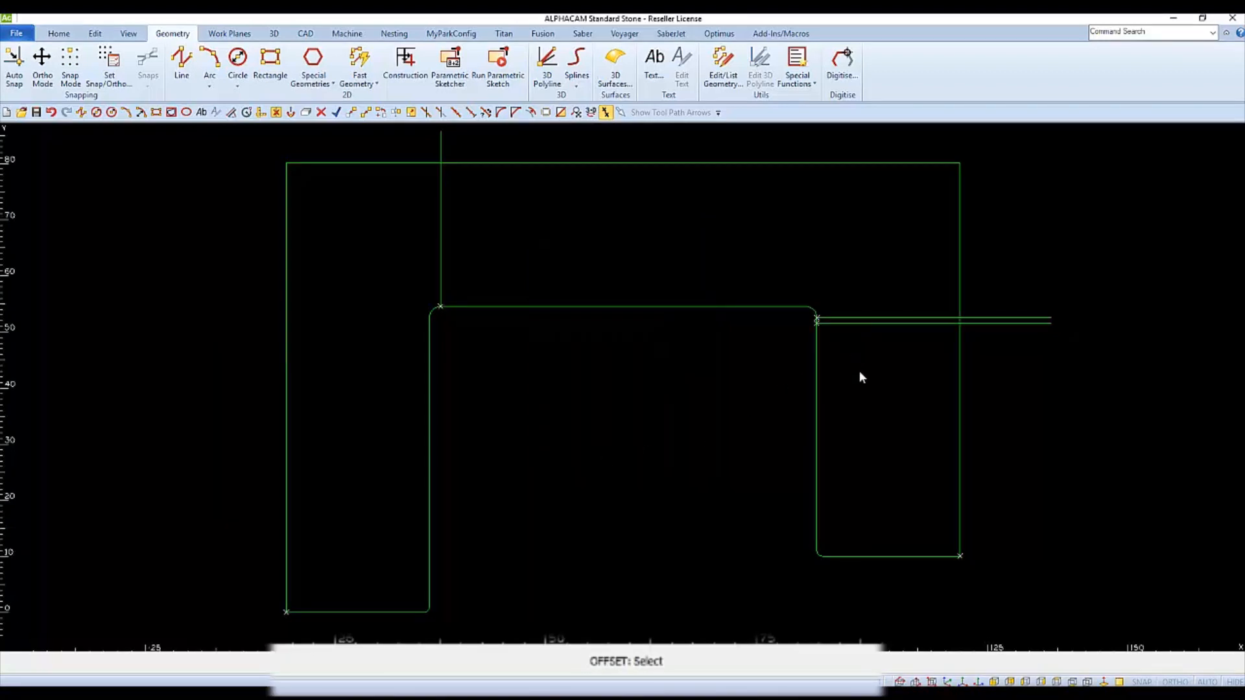
{"action": "left_click", "coordinate": [442, 242]}
{"action": "left_click", "coordinate": [515, 242]}
{"action": "key", "text": "Escape"}
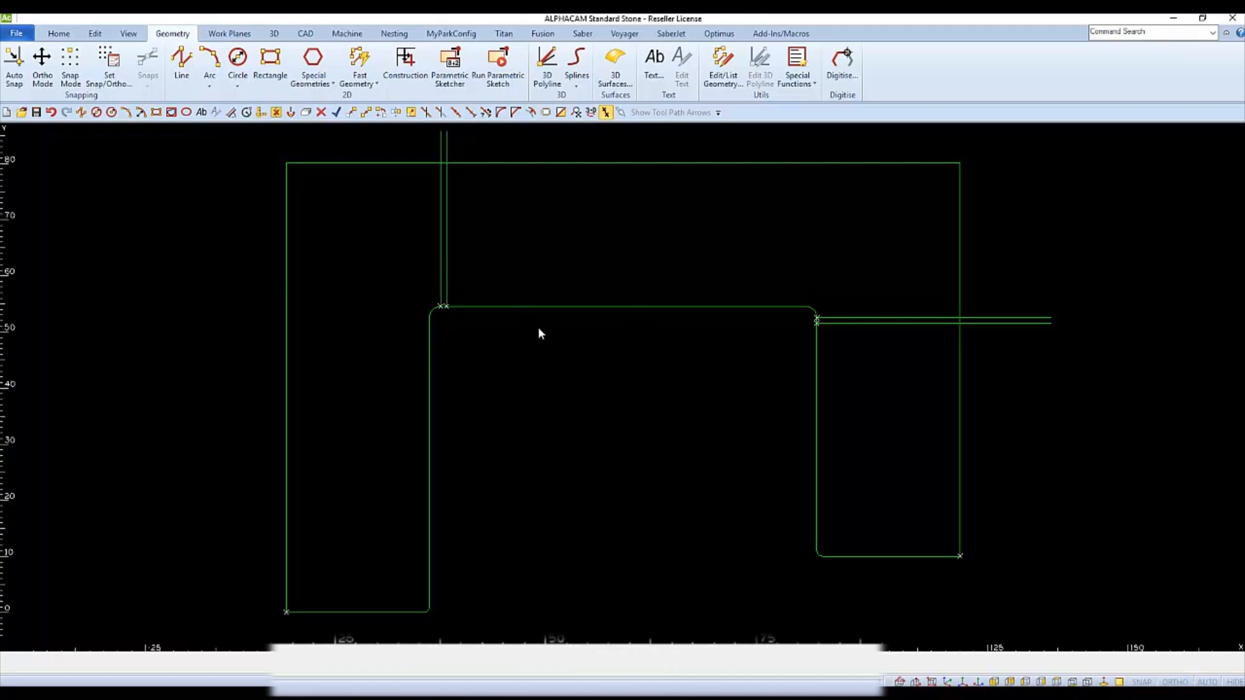
Step: Delete the two original seam lines that start at the fillet endpoints, keeping their offset copies
{"action": "key", "text": "d"}
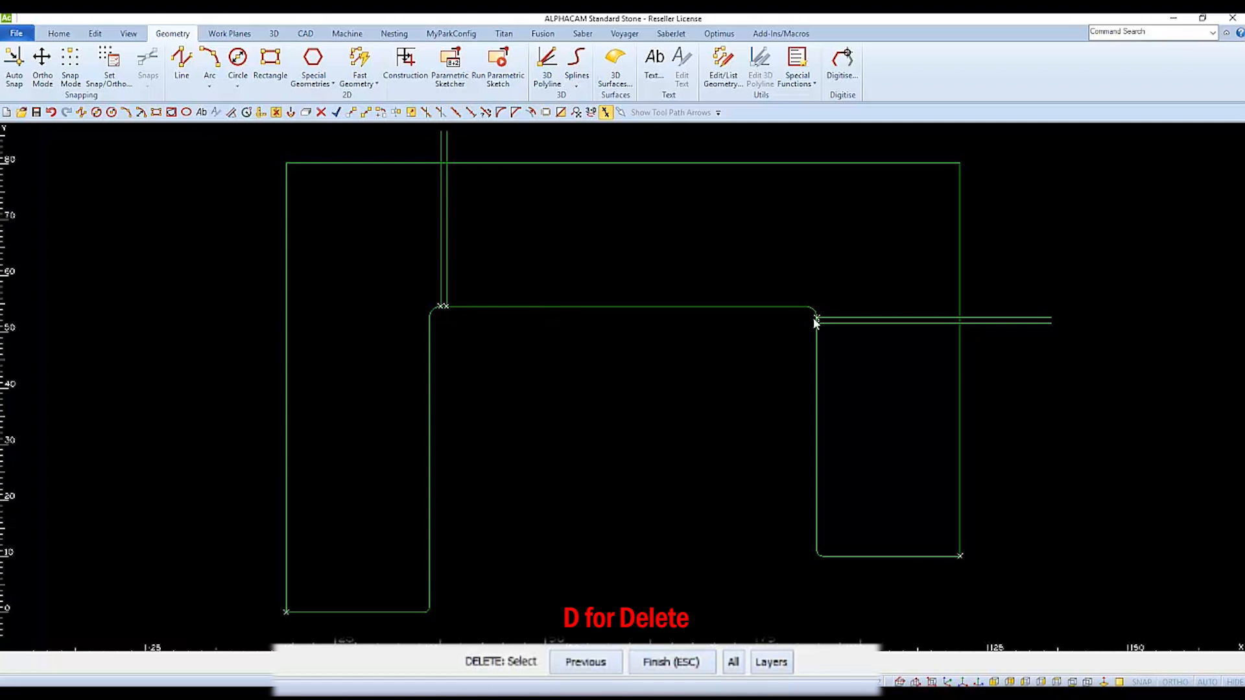
{"action": "left_click", "coordinate": [839, 316]}
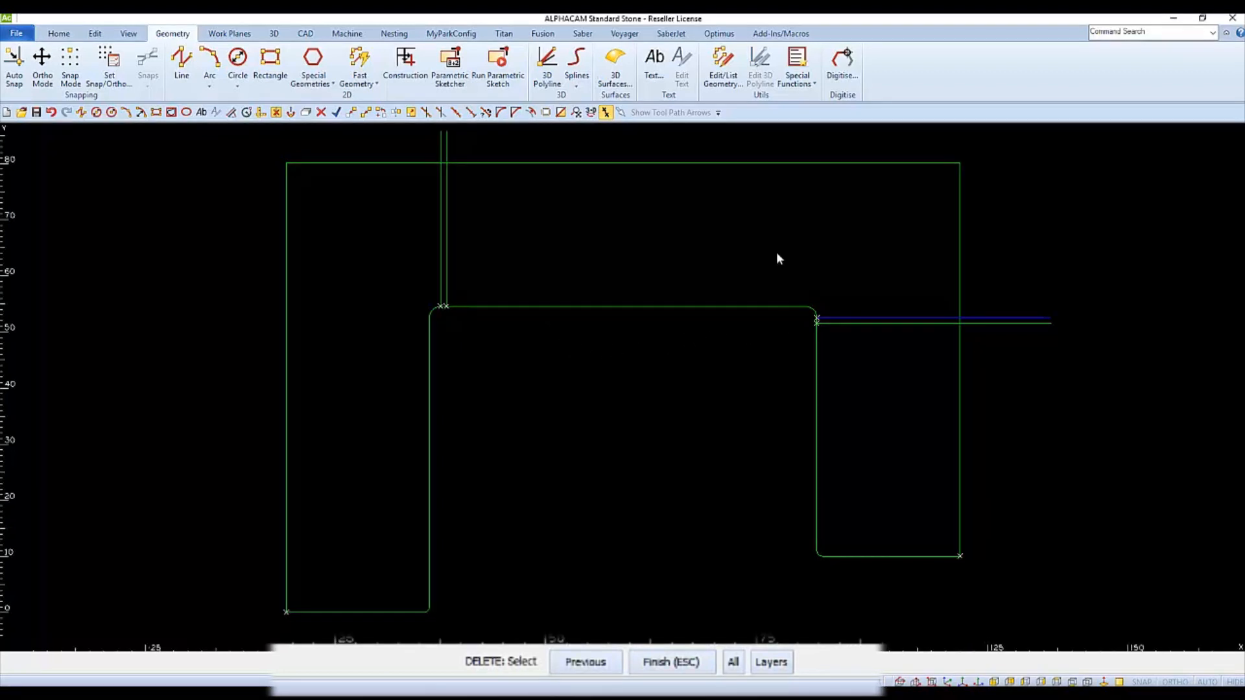
{"action": "left_click", "coordinate": [441, 185]}
{"action": "key", "text": "Escape"}
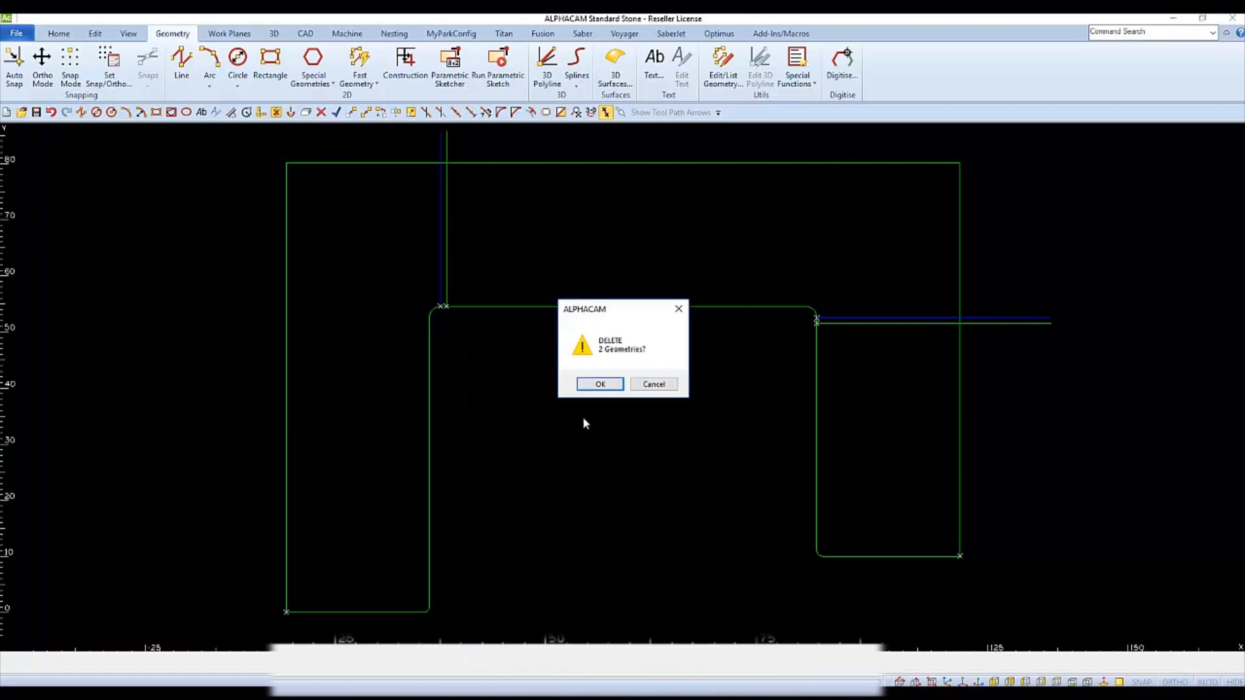
{"action": "left_click", "coordinate": [601, 385]}
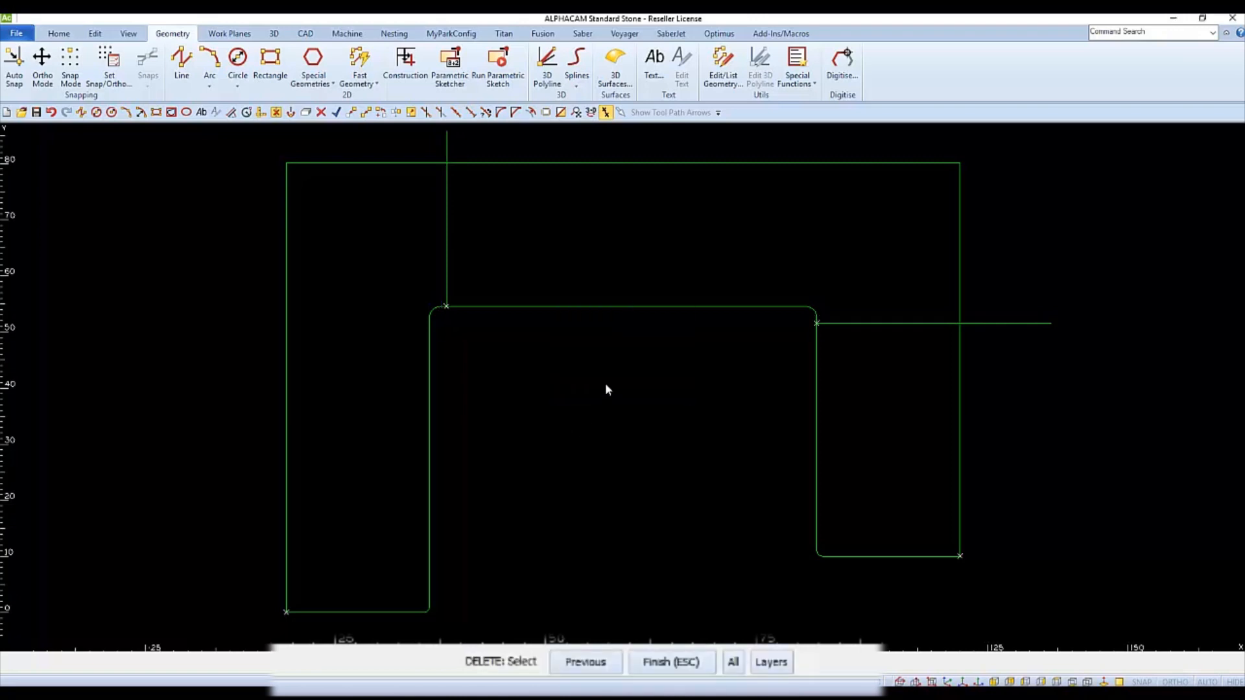
{"action": "key", "text": "Escape"}
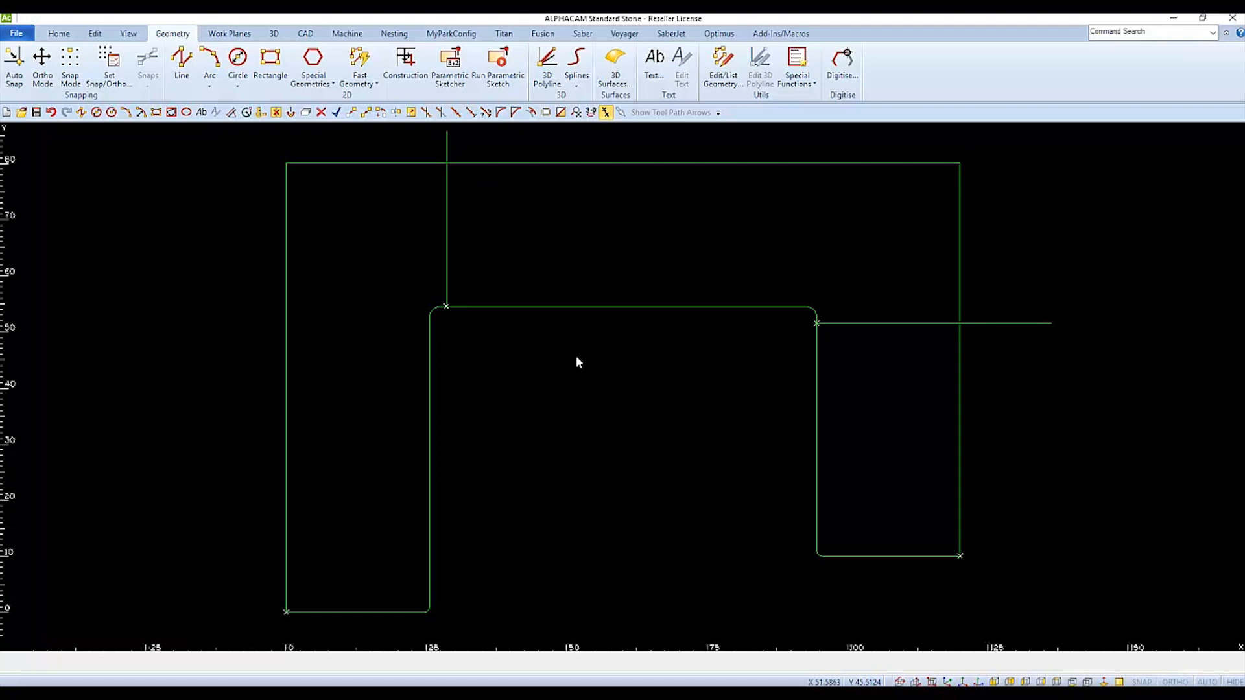
Step: Join the countertop outline's segments into one geometry, leaving both seam lines out of the selection
{"action": "left_click", "coordinate": [456, 113]}
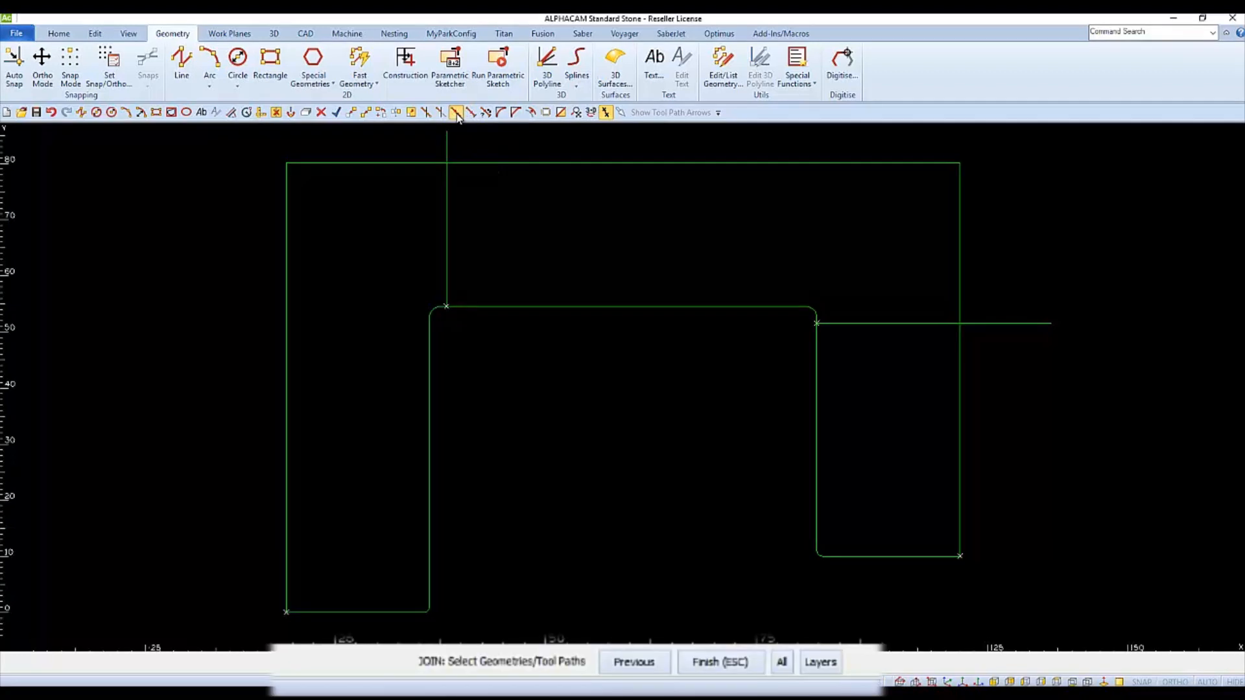
{"action": "left_click", "coordinate": [242, 127]}
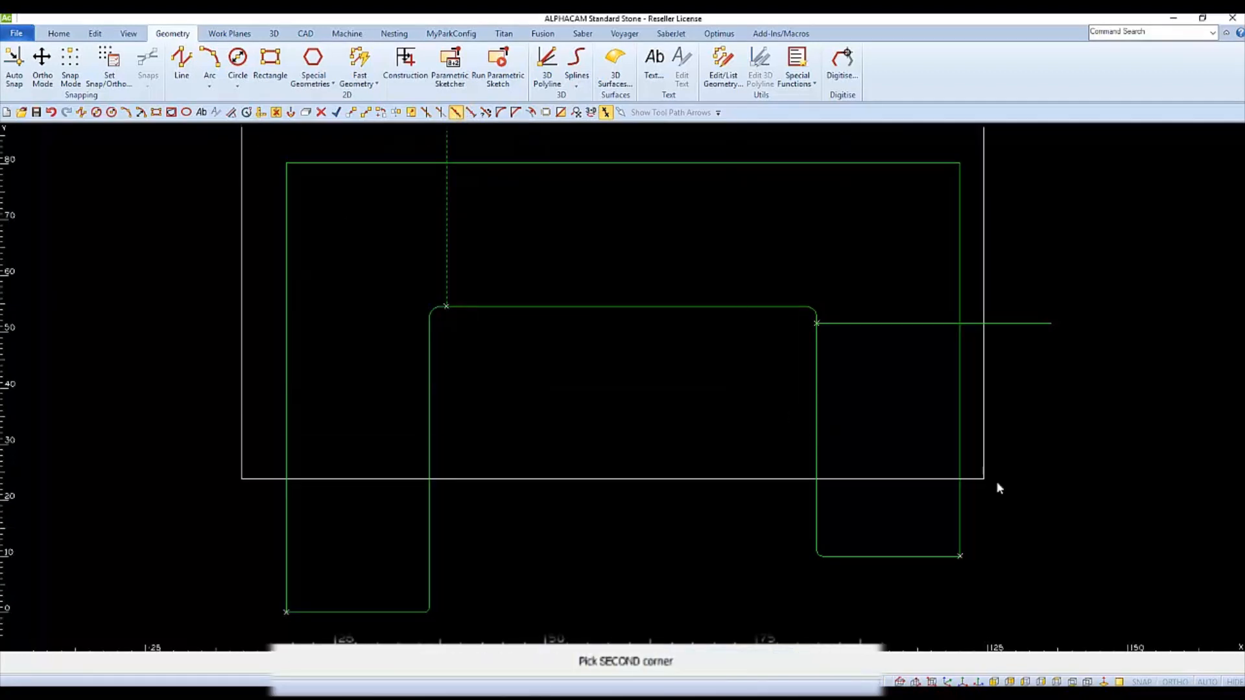
{"action": "left_click", "coordinate": [1103, 634]}
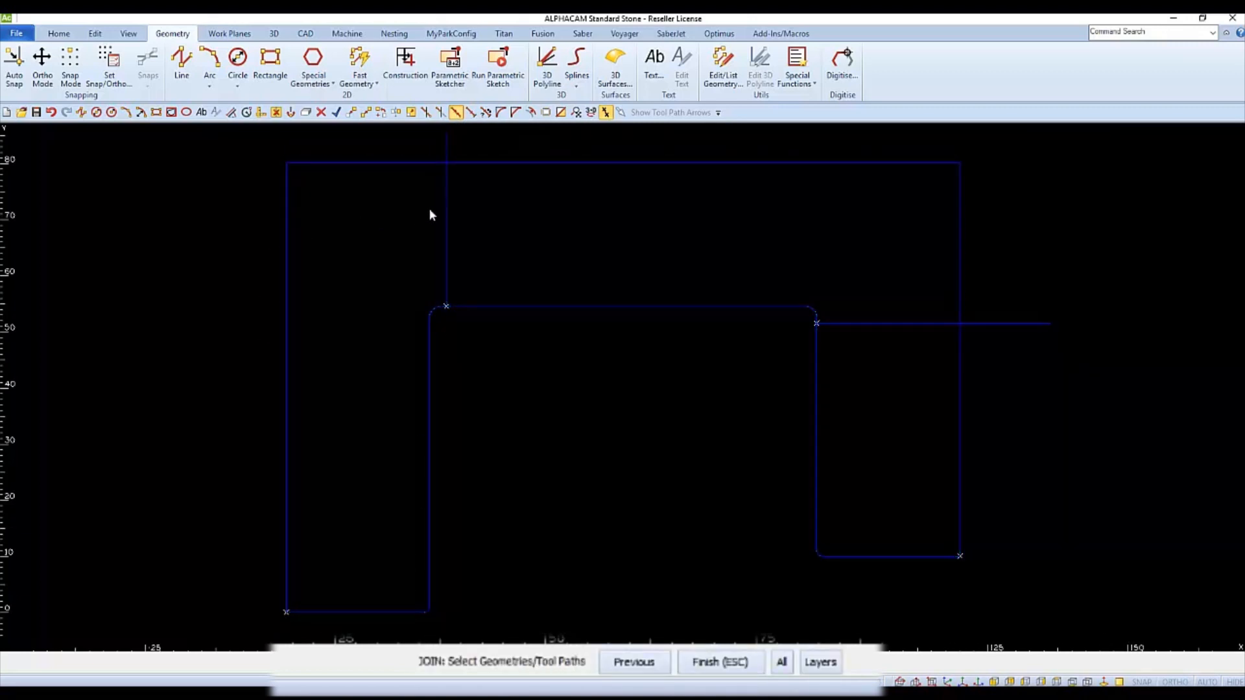
{"action": "left_click", "coordinate": [446, 223]}
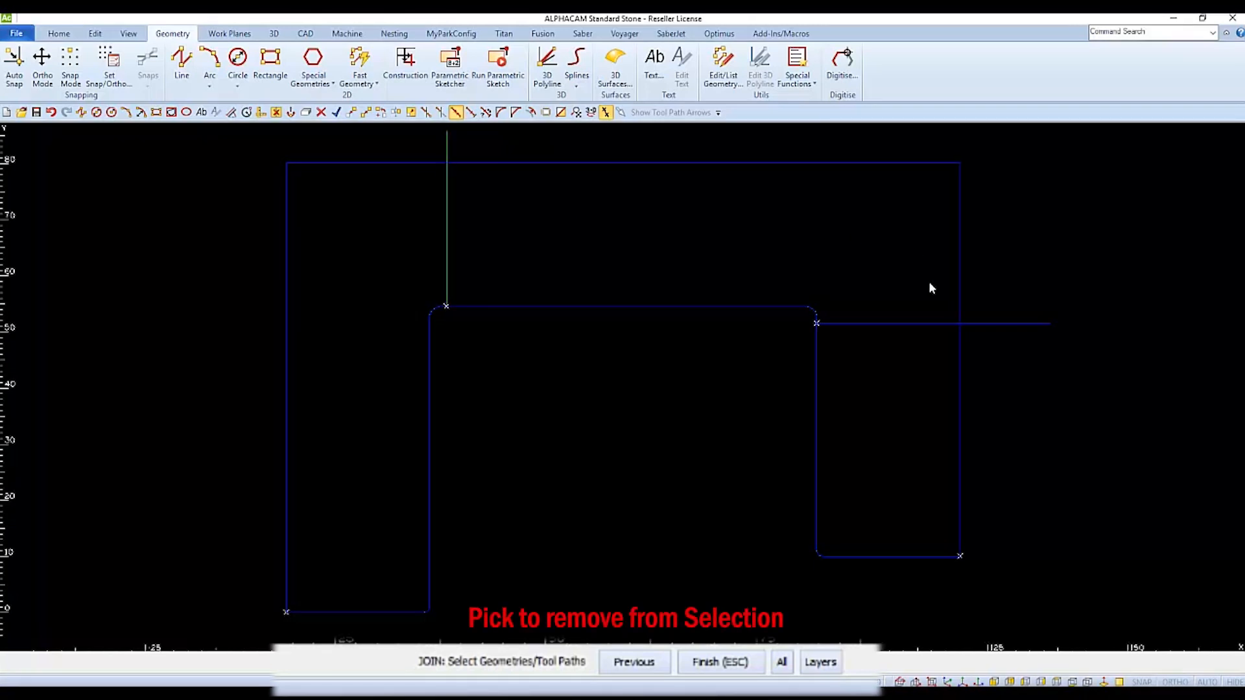
{"action": "left_click", "coordinate": [908, 323]}
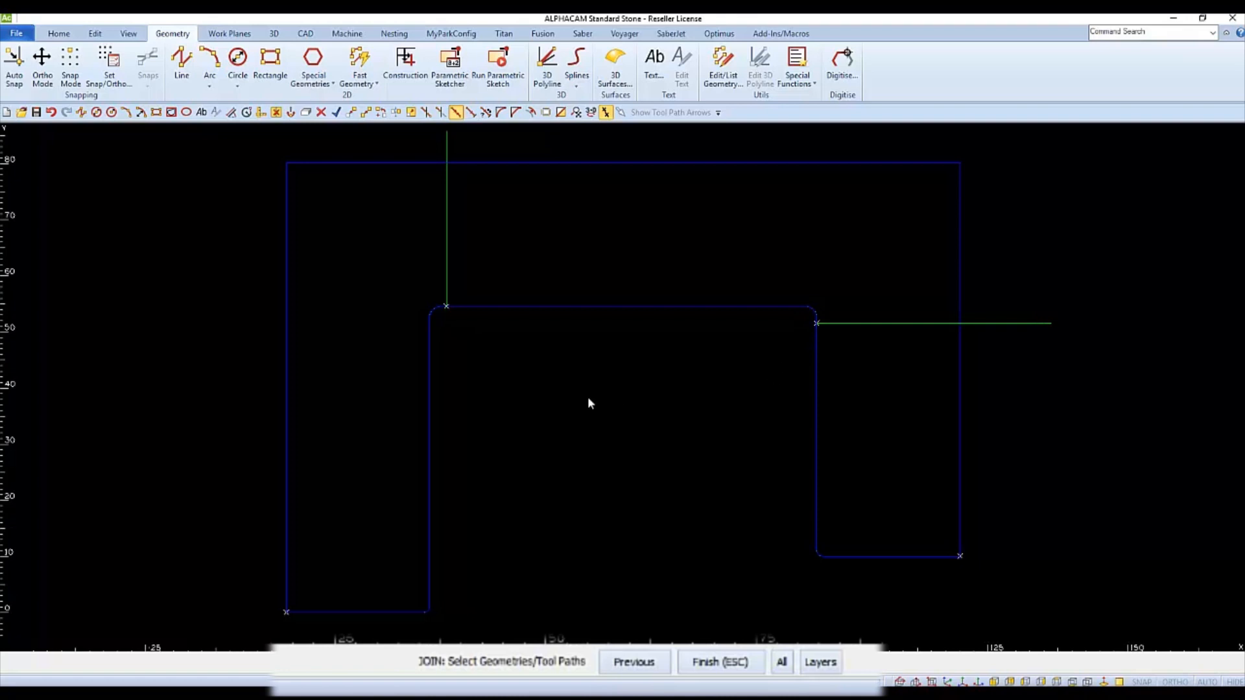
{"action": "key", "text": "Escape"}
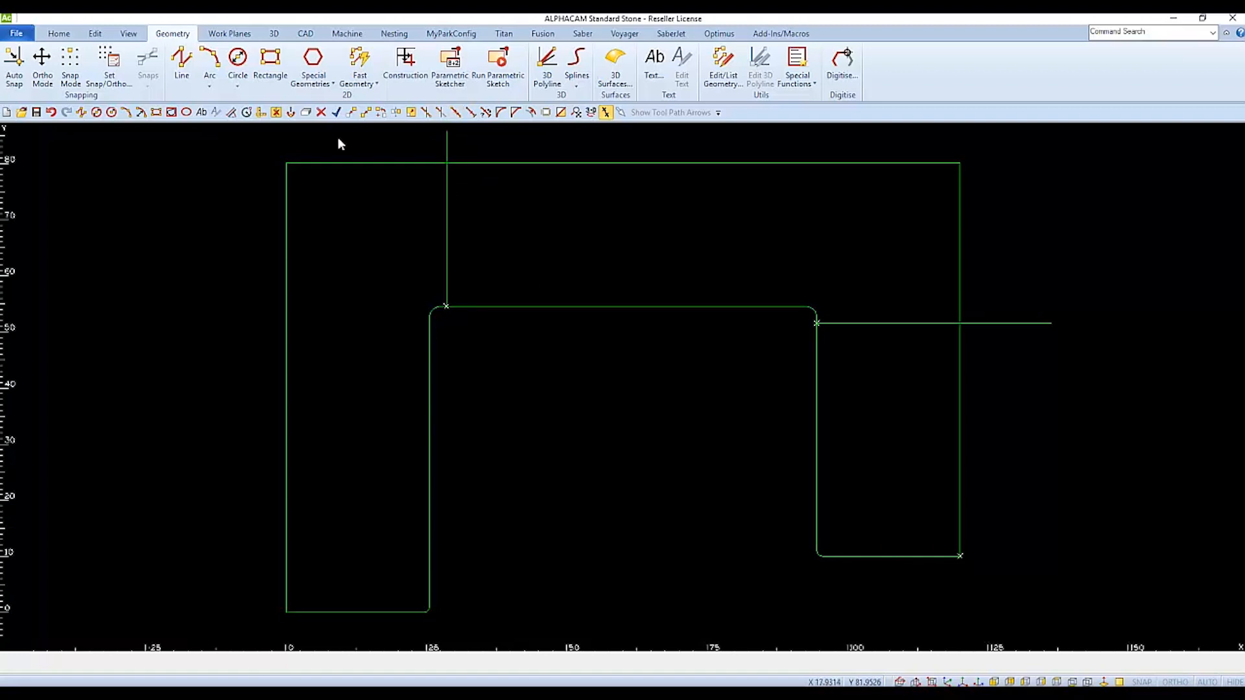
Step: Cut the joined countertop outline into pieces, using the horizontal and vertical seam lines as the cutting geometries
{"action": "left_click", "coordinate": [99, 35]}
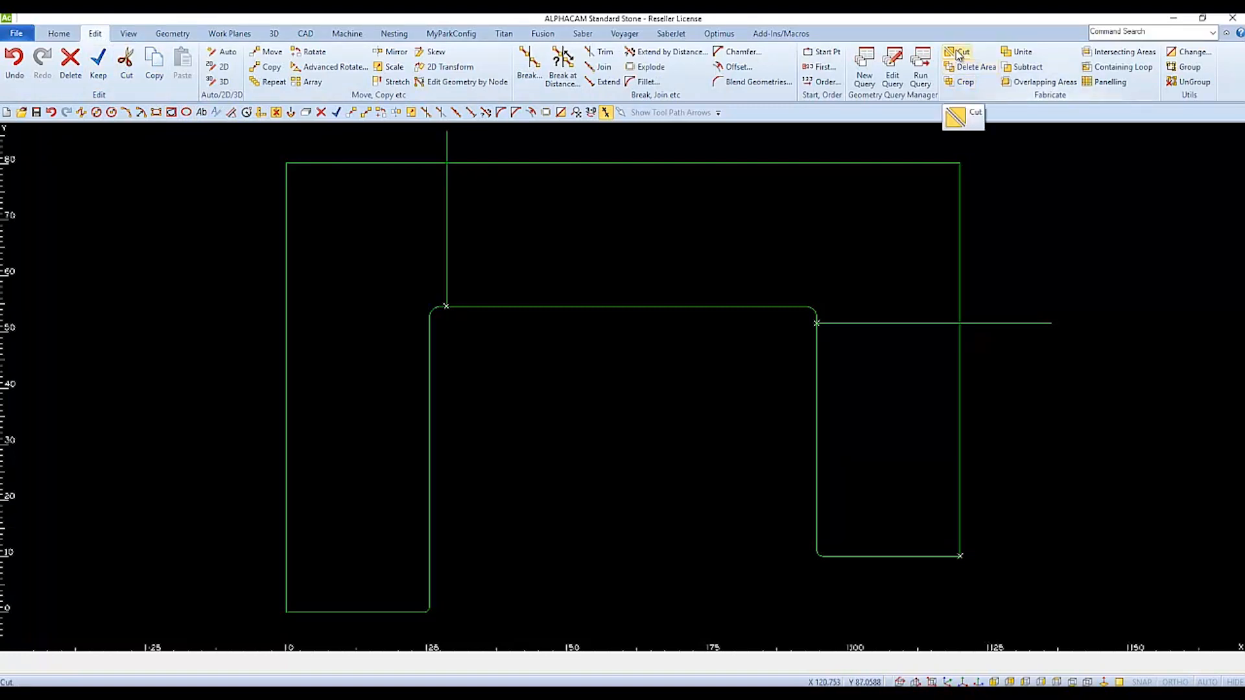
{"action": "left_click", "coordinate": [959, 53]}
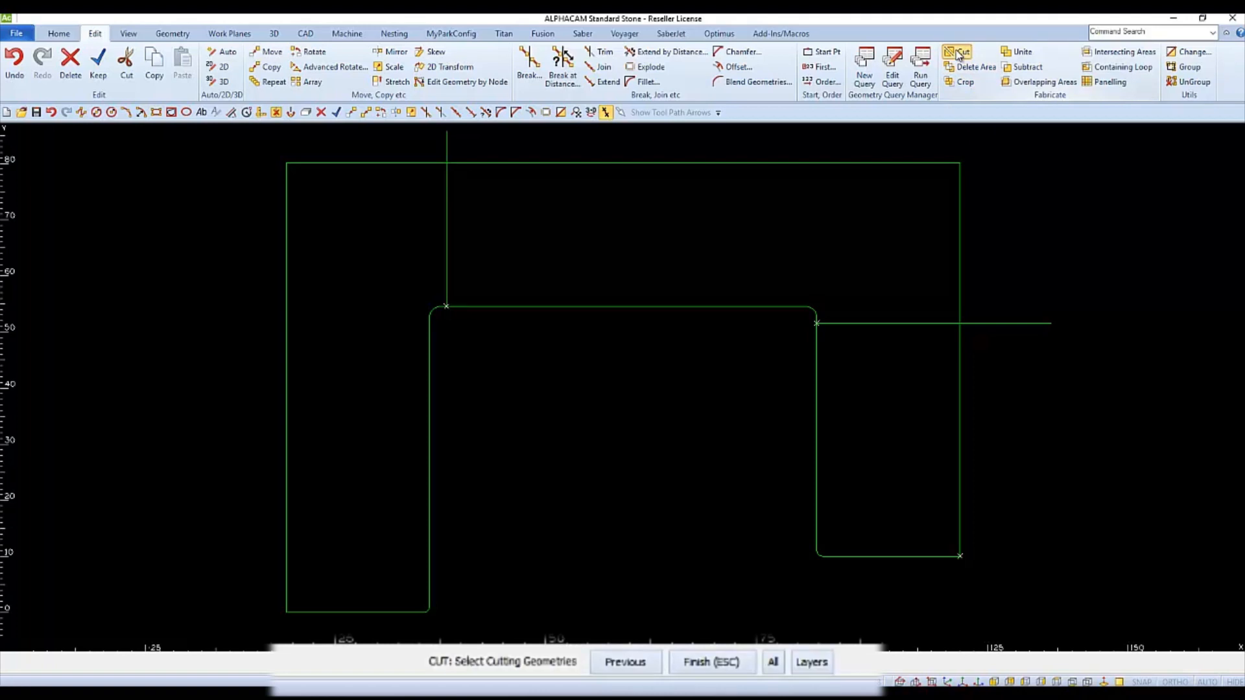
{"action": "left_click", "coordinate": [898, 324]}
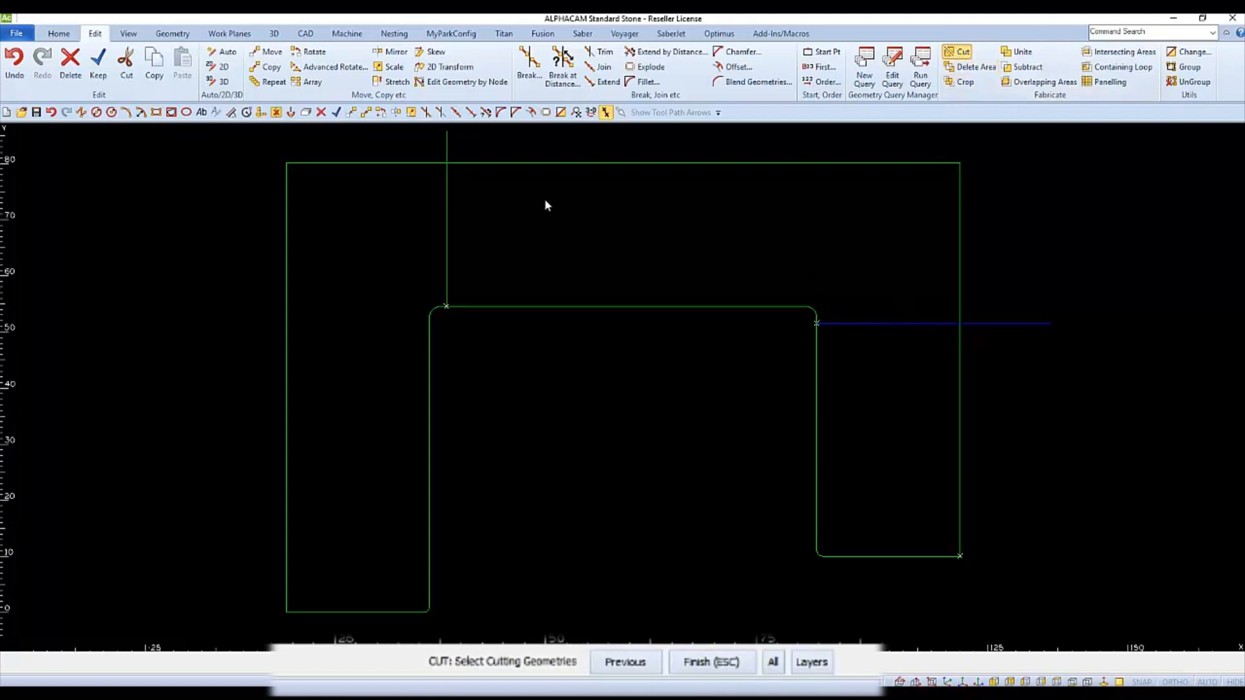
{"action": "left_click", "coordinate": [446, 224]}
{"action": "key", "text": "Escape"}
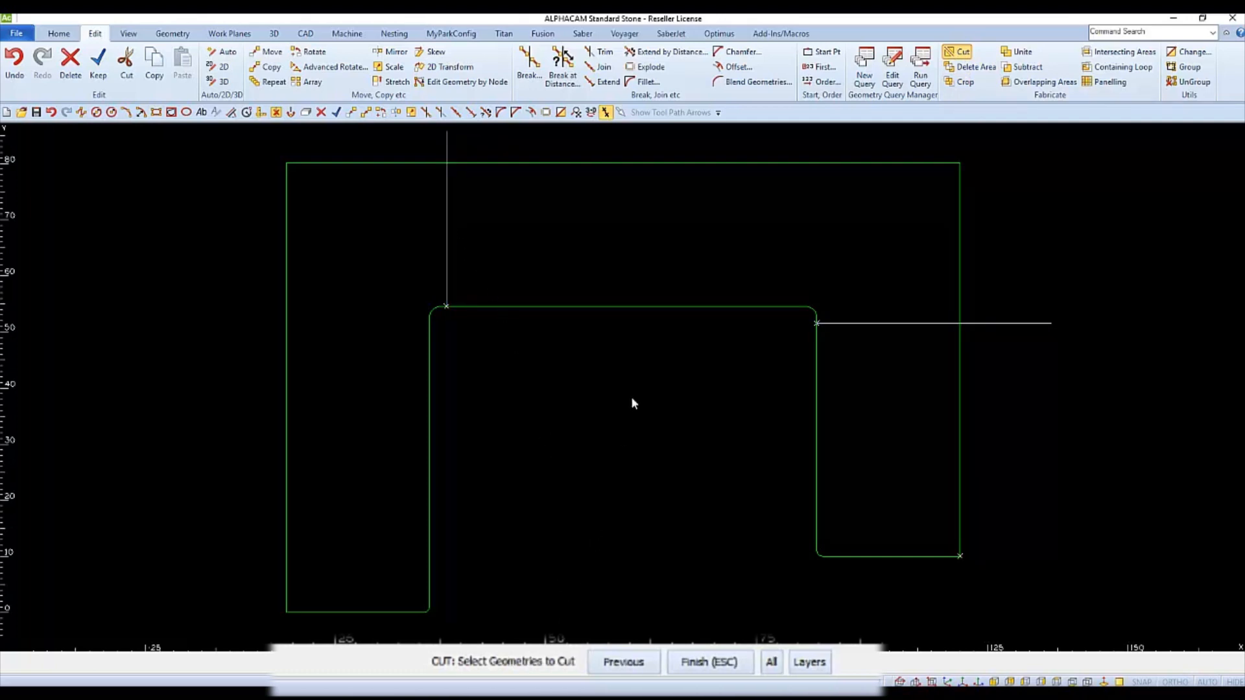
{"action": "left_click", "coordinate": [431, 558]}
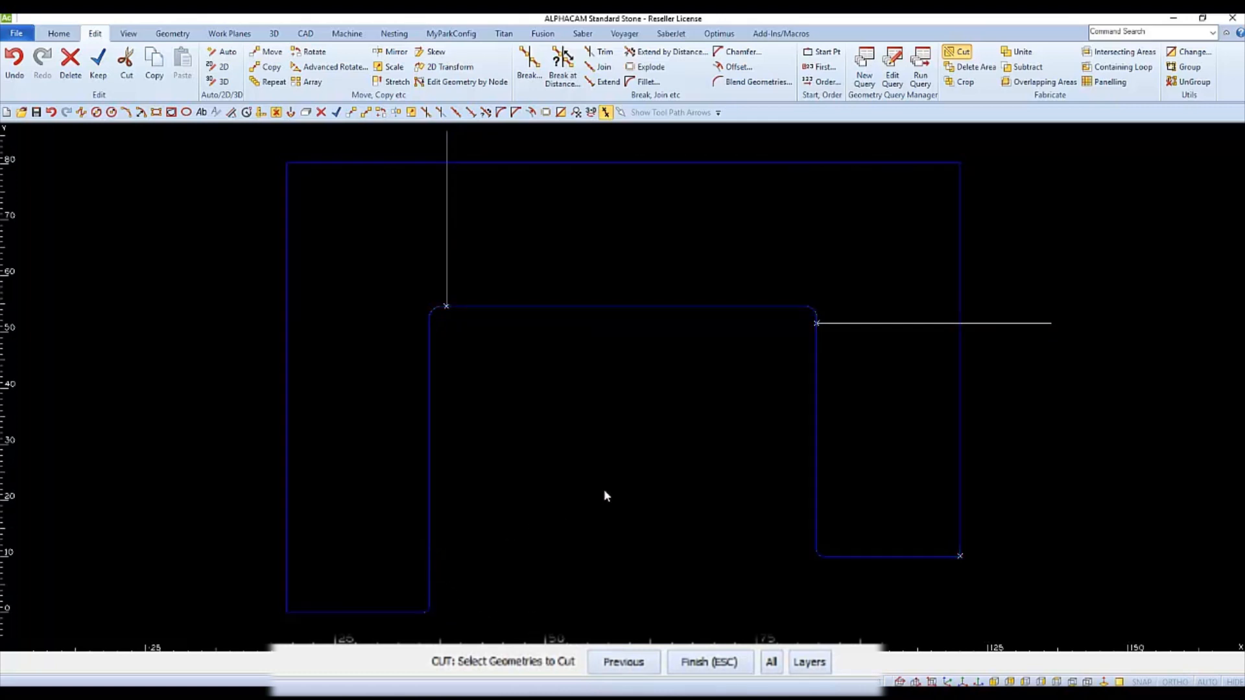
{"action": "key", "text": "Escape"}
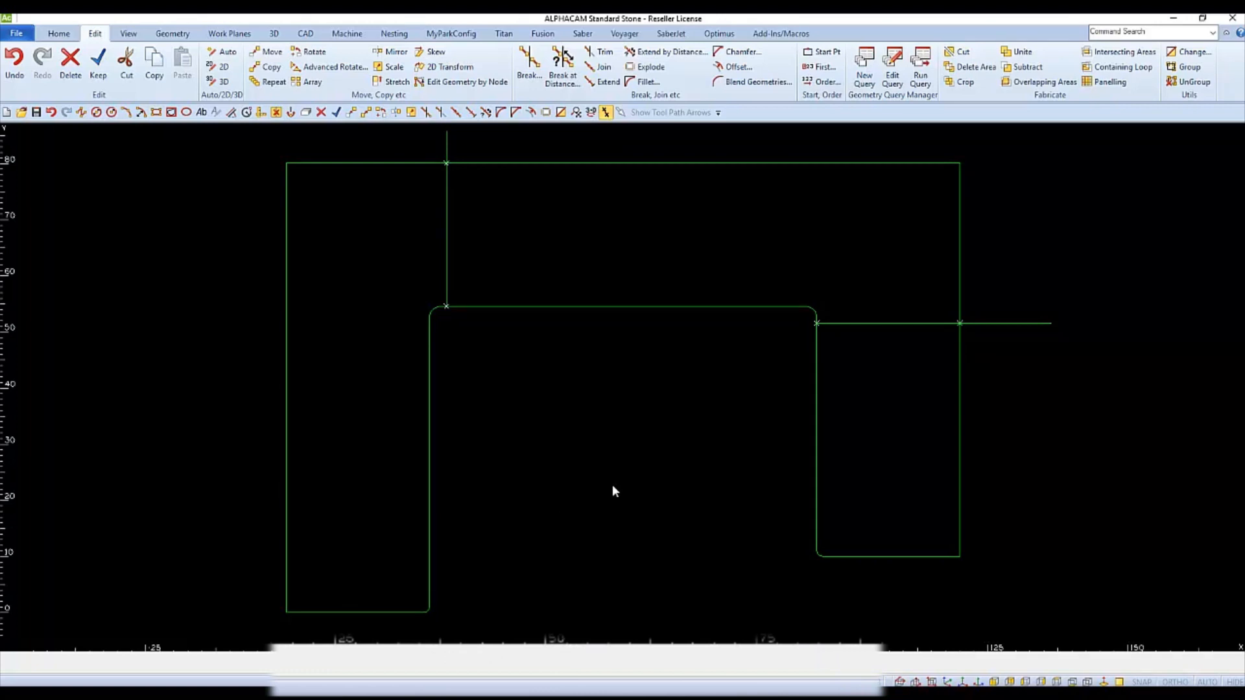
Step: Move the right leg piece slightly down and to the right, away from the horizontal seam line
{"action": "key", "text": "m"}
{"action": "left_click", "coordinate": [817, 440]}
{"action": "key", "text": "Escape"}
{"action": "left_click", "coordinate": [701, 422]}
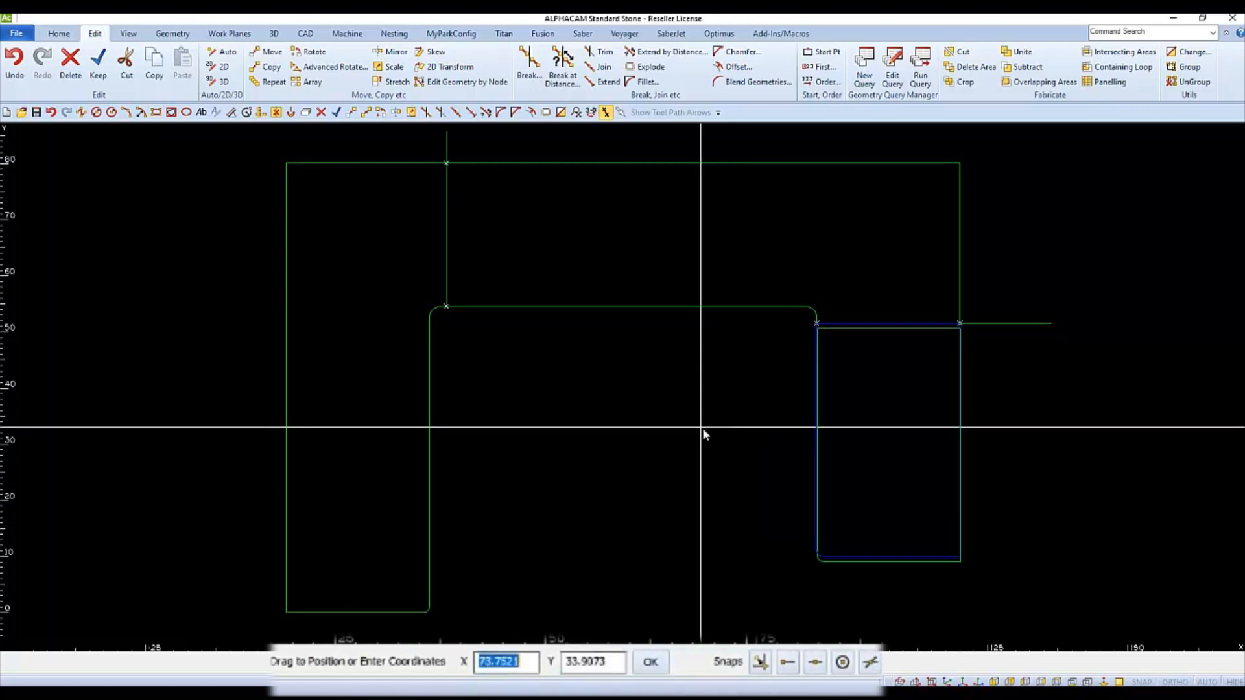
{"action": "left_click", "coordinate": [711, 448]}
Step: Move the top piece up and to the right, and the left leg piece down and to the left, to separate them
{"action": "left_click_drag", "start_coordinate": [551, 293], "coordinate": [527, 322]}
{"action": "key", "text": "Escape"}
{"action": "left_click", "coordinate": [567, 369]}
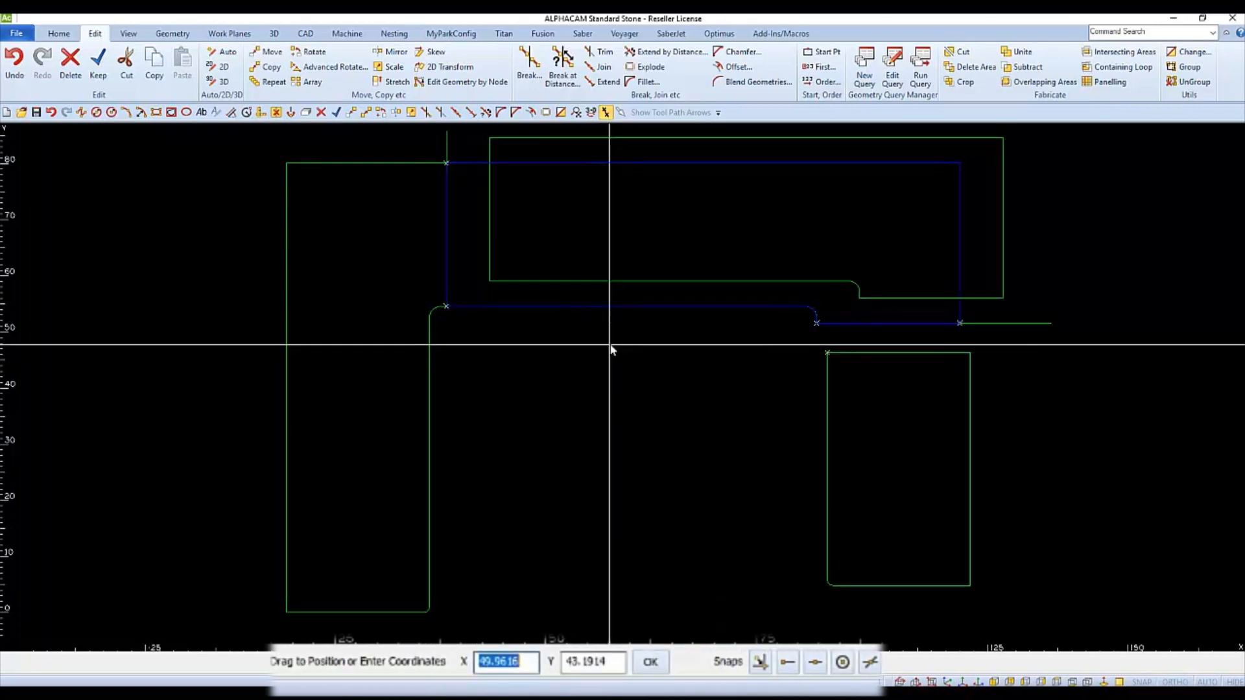
{"action": "left_click", "coordinate": [611, 344]}
{"action": "left_click_drag", "start_coordinate": [446, 391], "coordinate": [405, 414]}
{"action": "key", "text": "Escape"}
{"action": "left_click", "coordinate": [520, 397]}
{"action": "left_click", "coordinate": [488, 410]}
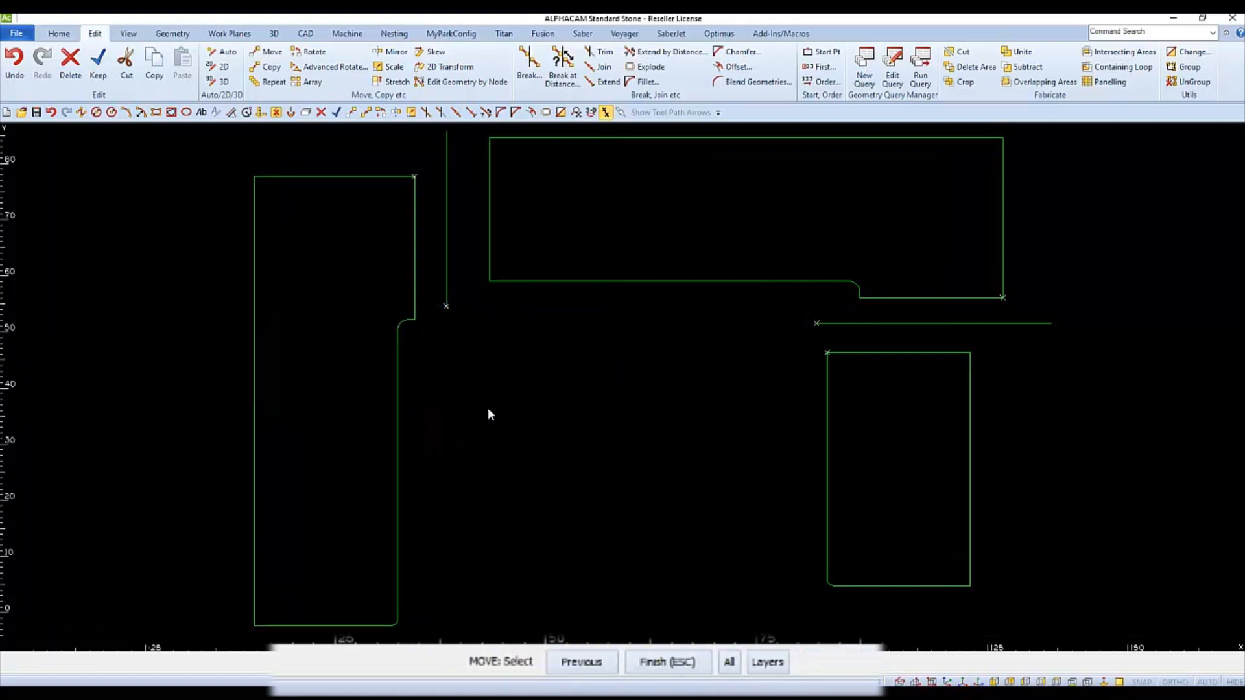
Step: Delete the vertical and horizontal seam lines left between the separated pieces
{"action": "key", "text": "Delete"}
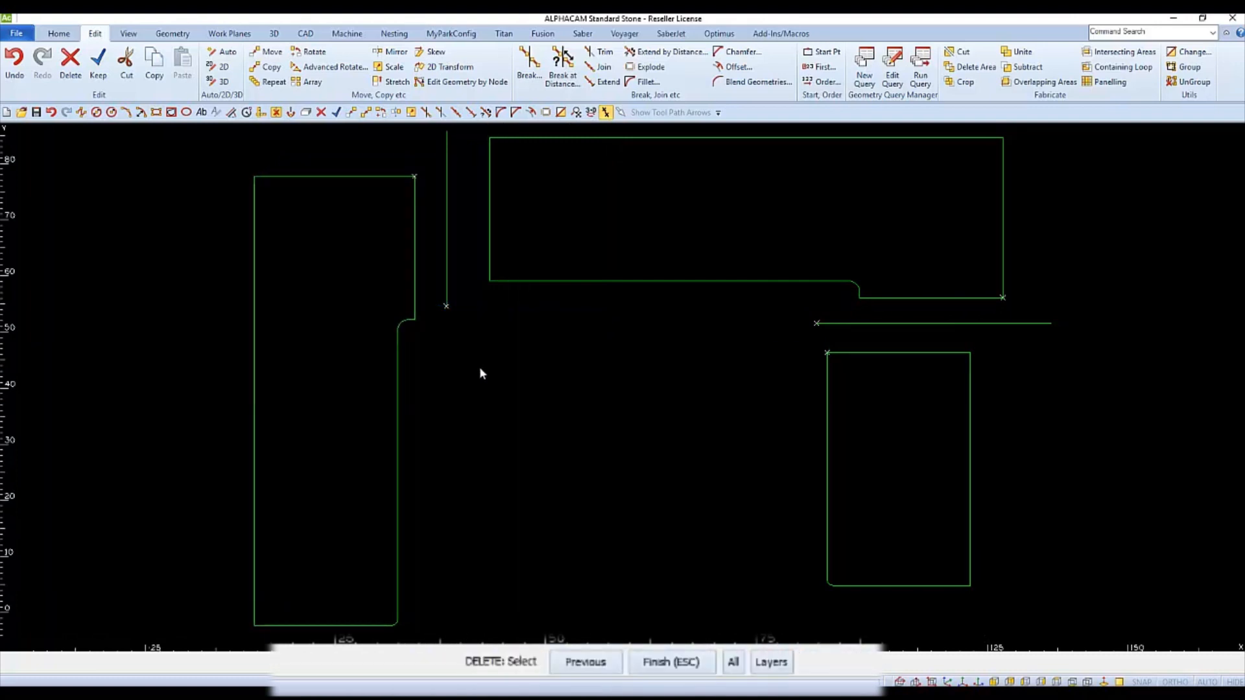
{"action": "left_click", "coordinate": [447, 286]}
{"action": "left_click", "coordinate": [818, 323]}
{"action": "key", "text": "Escape"}
{"action": "left_click", "coordinate": [593, 384]}
{"action": "key", "text": "Escape"}
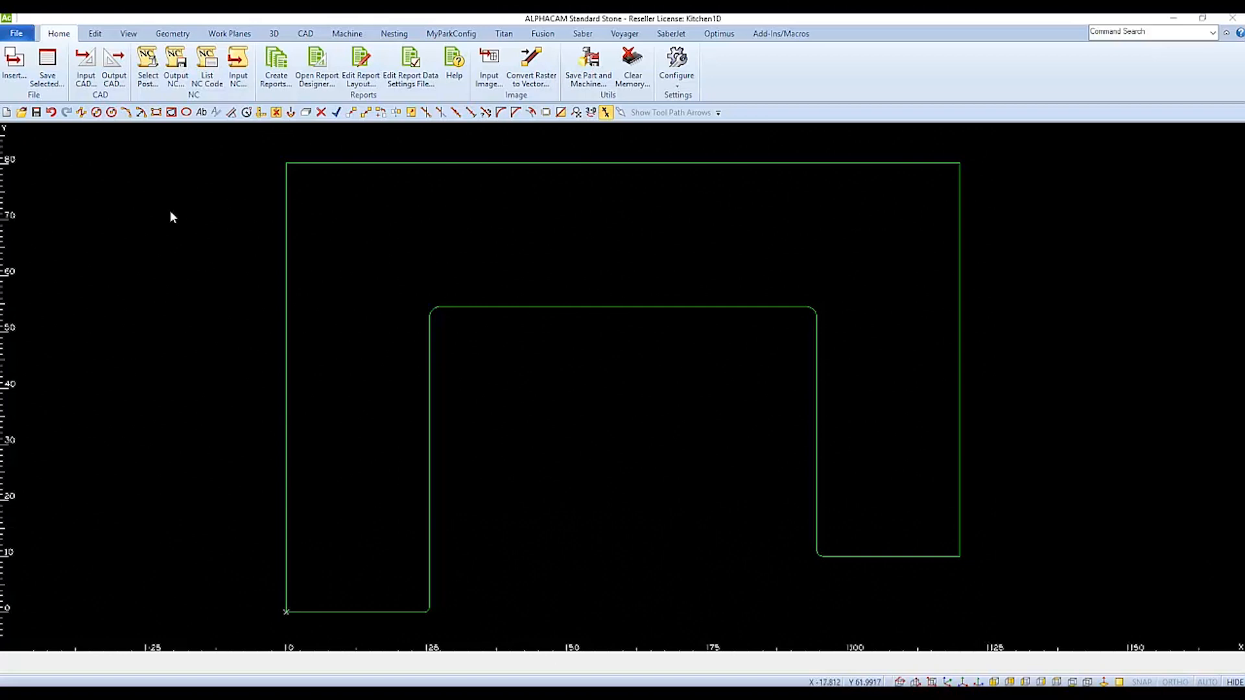
Step: Explode the U-shaped countertop outline into individual lines and arcs
{"action": "left_click", "coordinate": [96, 33]}
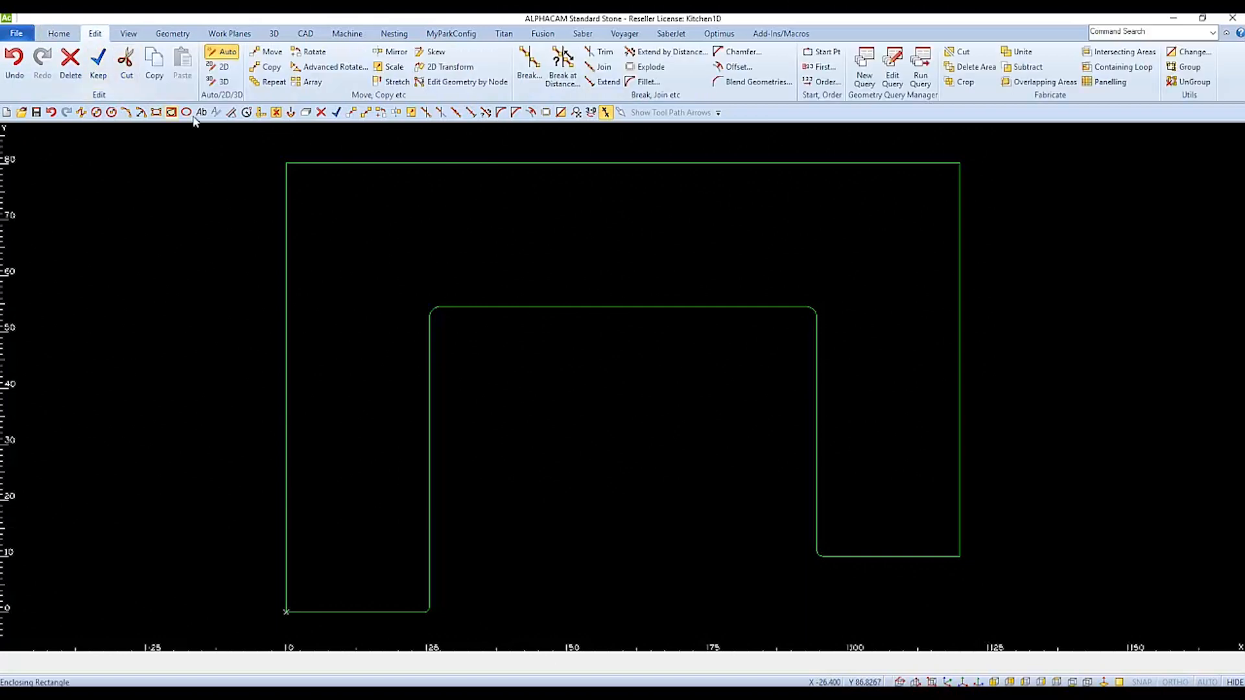
{"action": "left_click", "coordinate": [657, 68]}
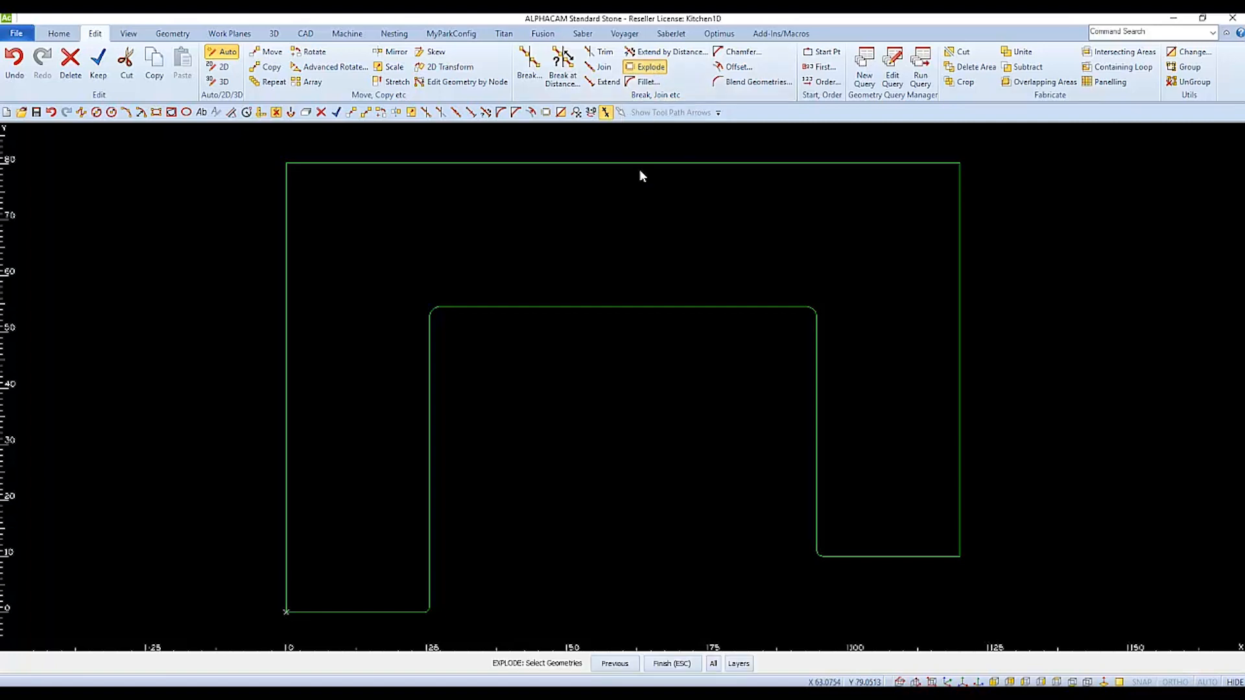
{"action": "left_click", "coordinate": [637, 162]}
{"action": "key", "text": "Escape"}
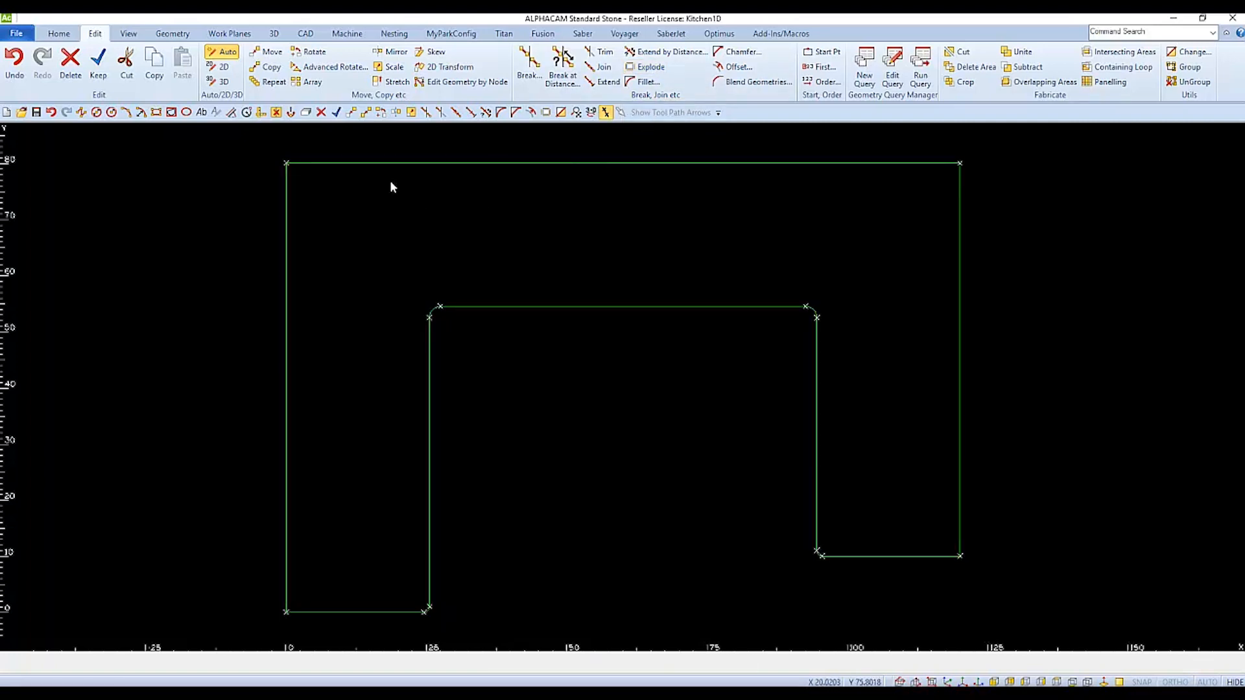
Step: Rotate the left leg's inner edge, its fillets and its bottom edge by .1 degrees about the left inside fillet's upper endpoint
{"action": "left_click", "coordinate": [309, 51]}
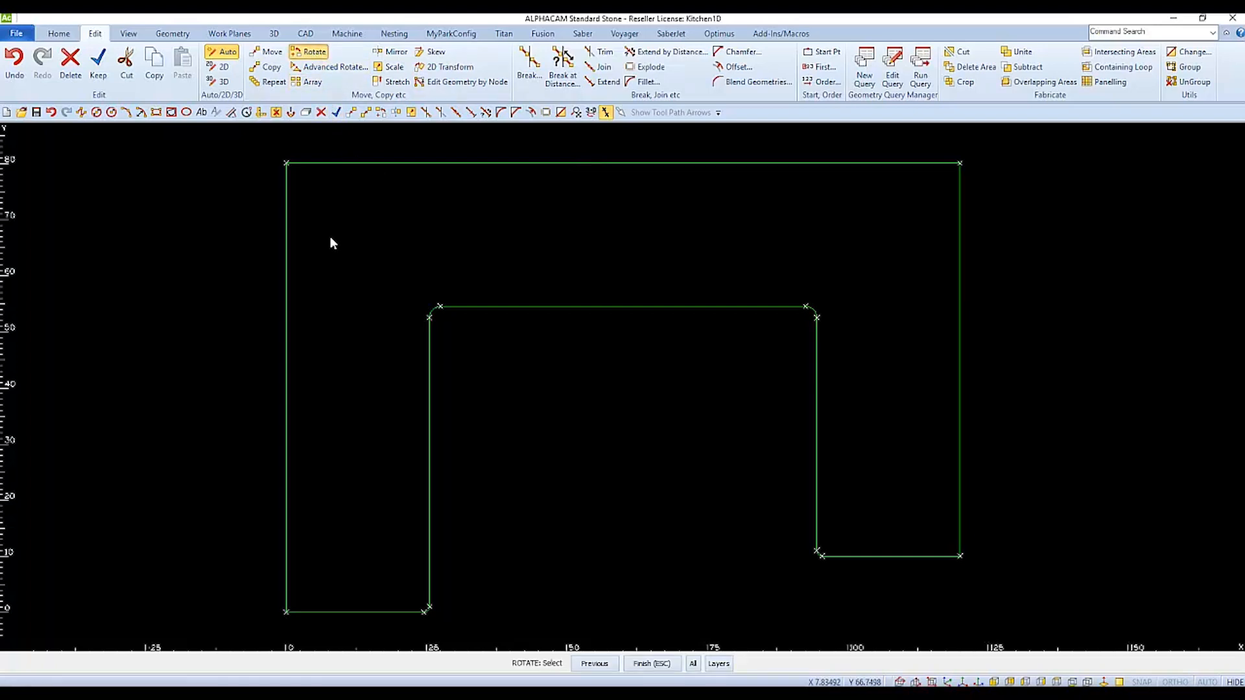
{"action": "left_click", "coordinate": [437, 235]}
{"action": "left_click", "coordinate": [335, 523]}
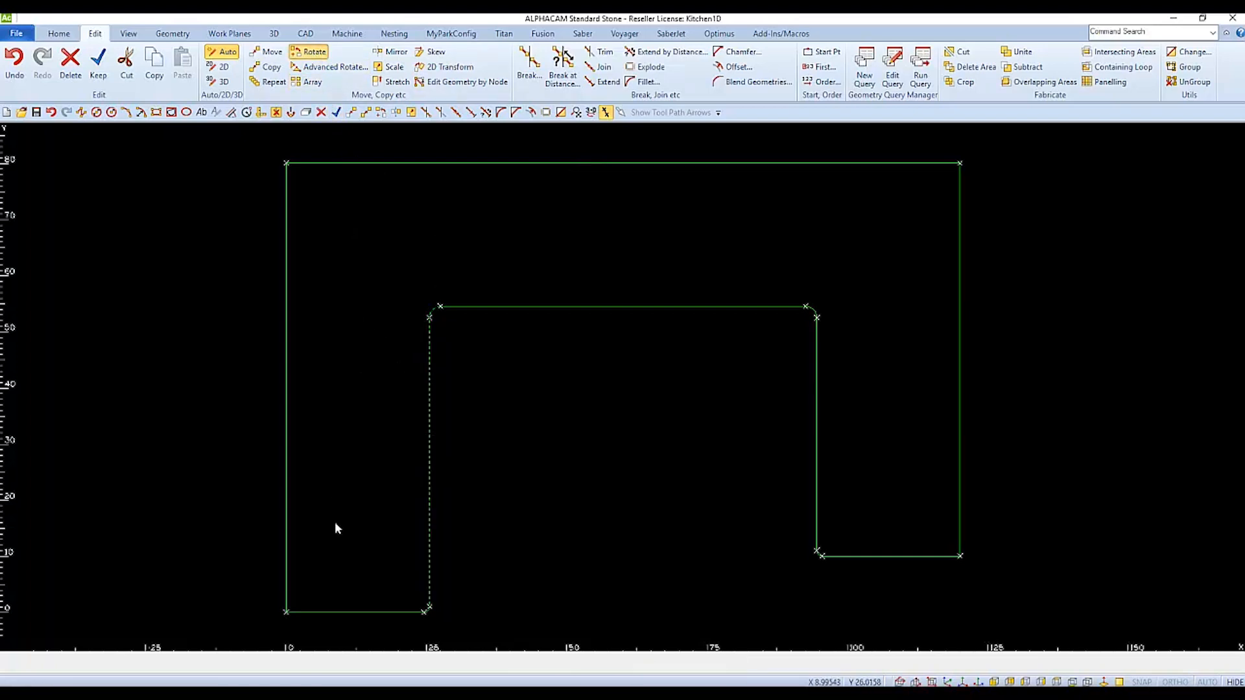
{"action": "left_click", "coordinate": [320, 616]}
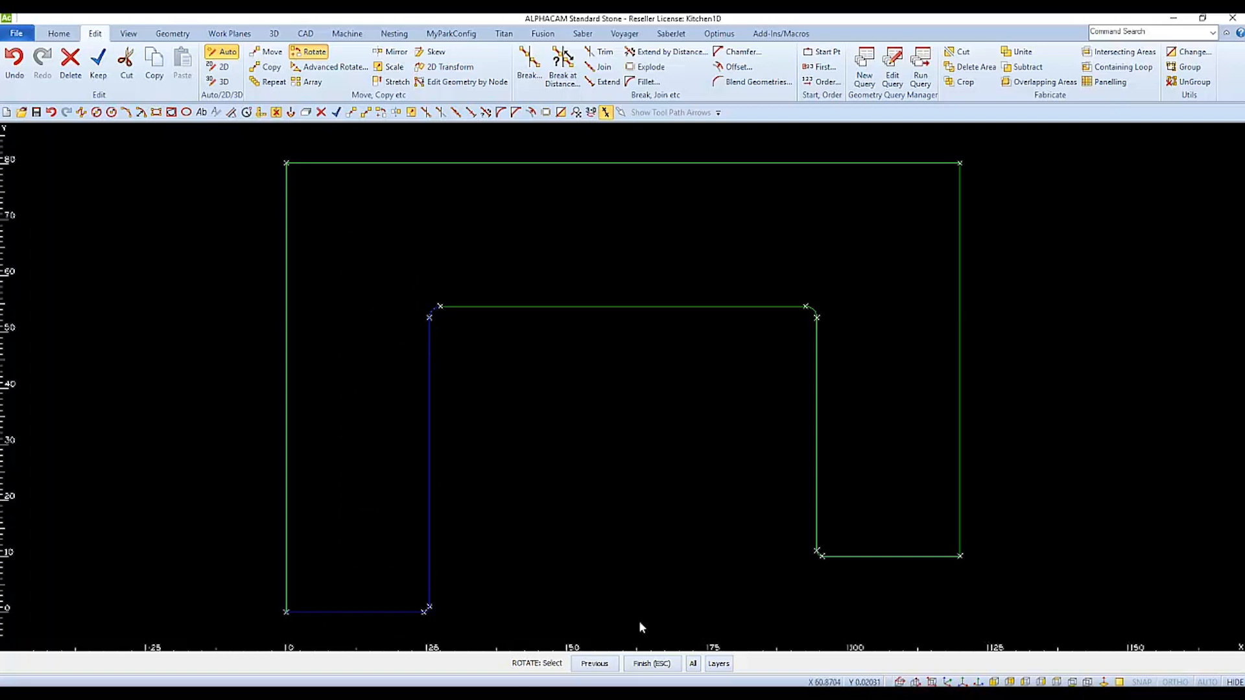
{"action": "left_click", "coordinate": [652, 663]}
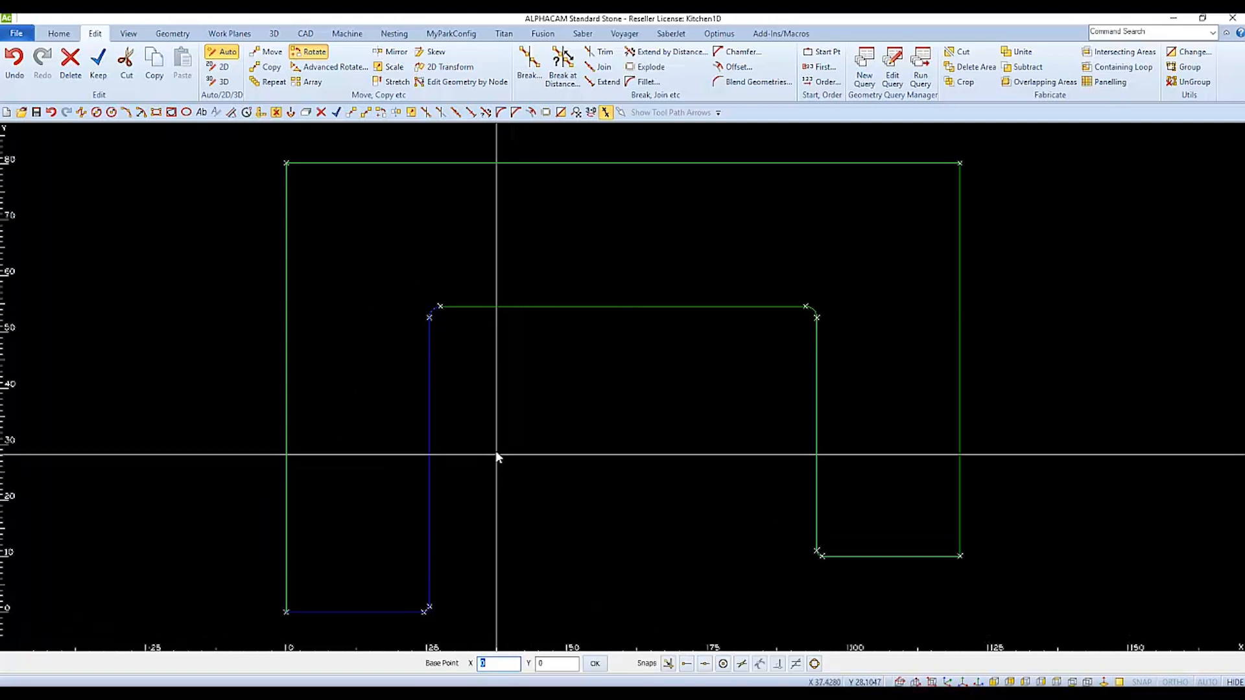
{"action": "left_click", "coordinate": [444, 308]}
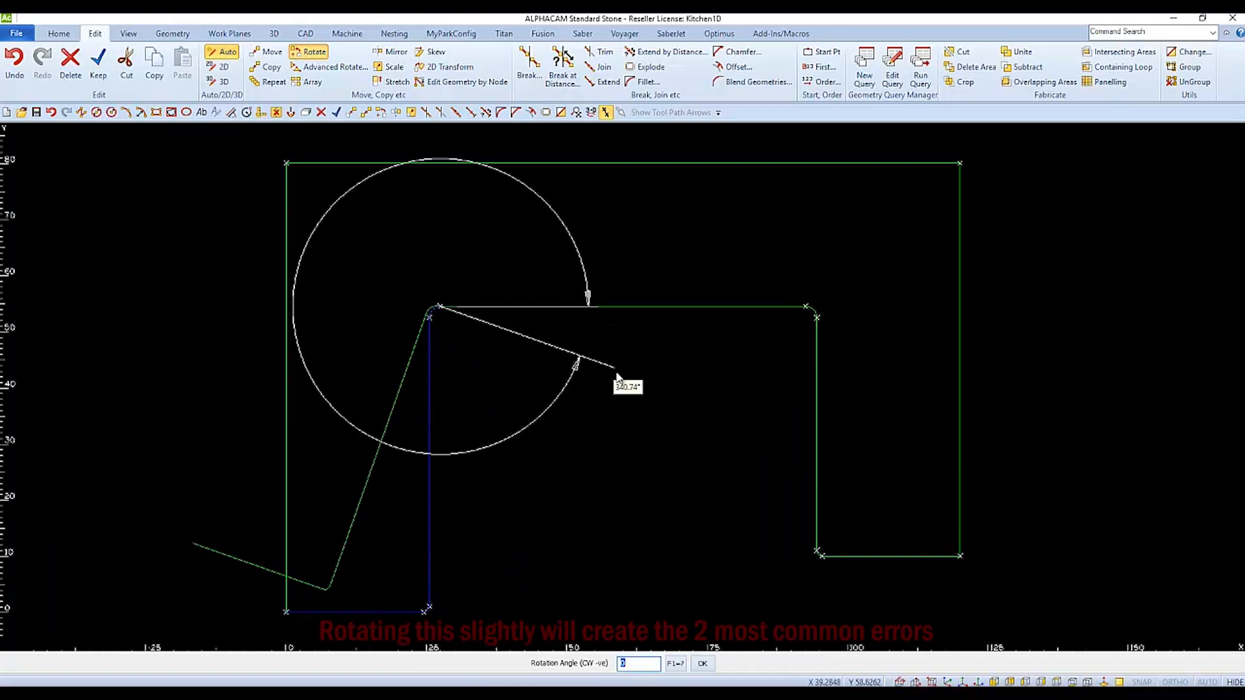
{"action": "type", "text": "."}
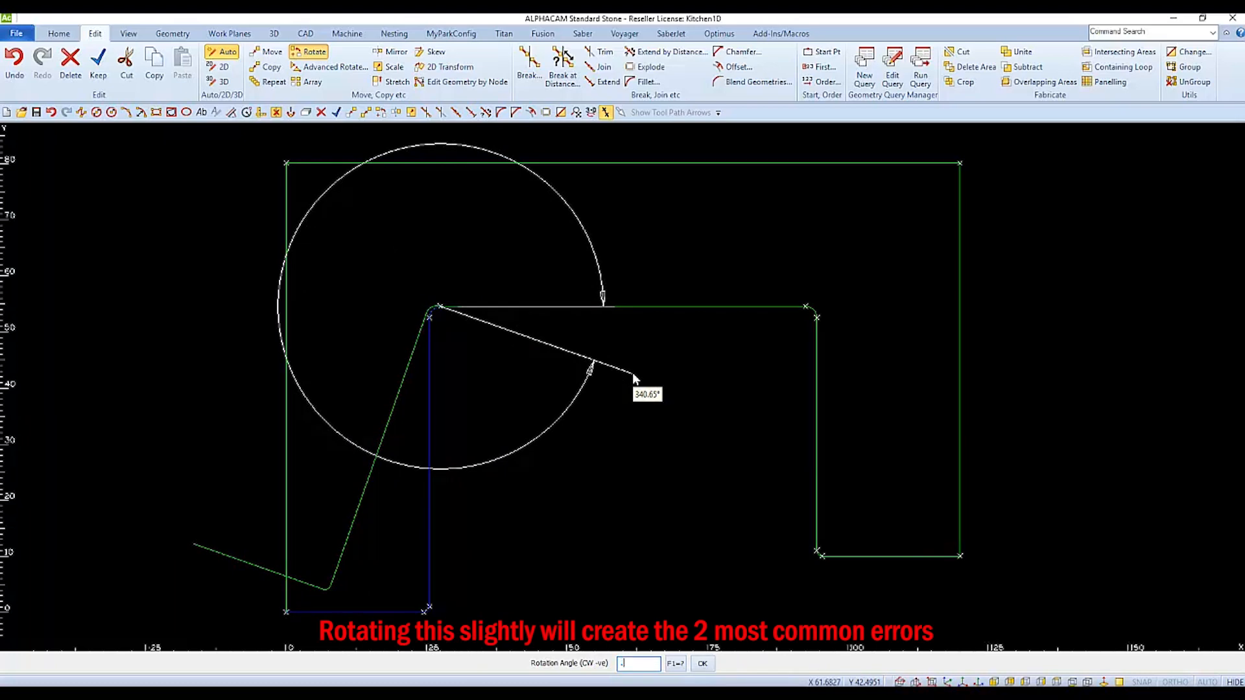
{"action": "type", "text": "1"}
{"action": "key", "text": "Return"}
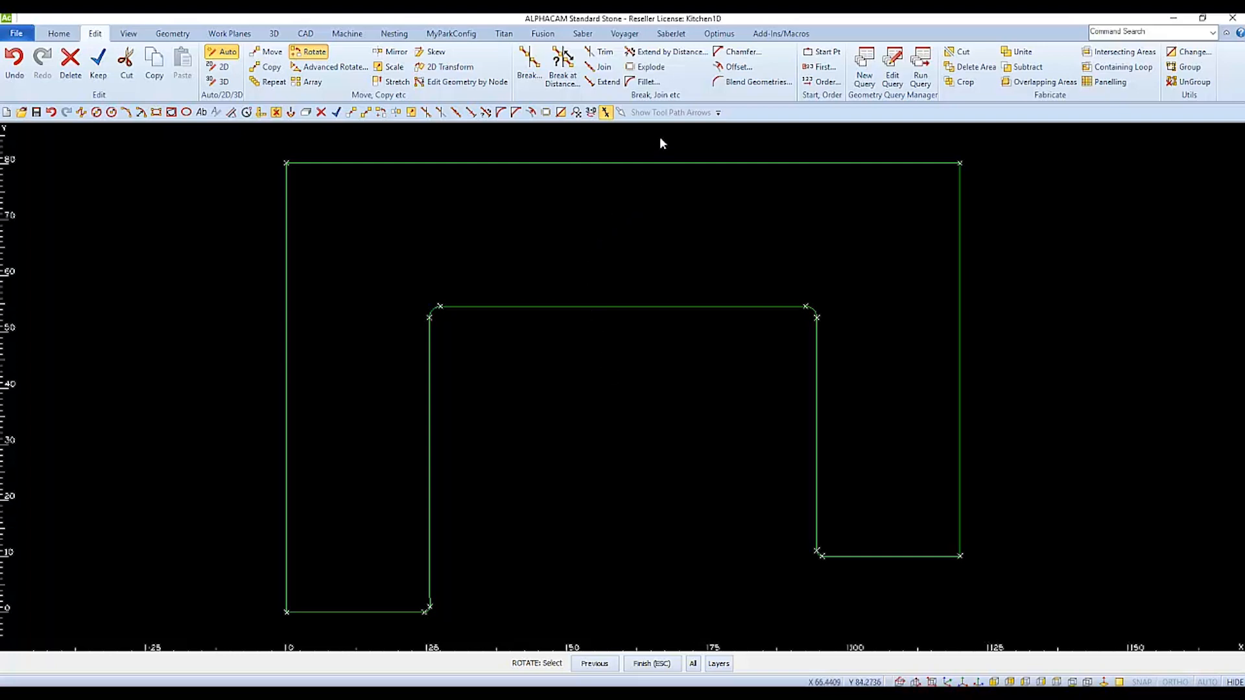
Step: Join all segments of the countertop outline, including the slightly rotated left leg edges
{"action": "left_click", "coordinate": [603, 67]}
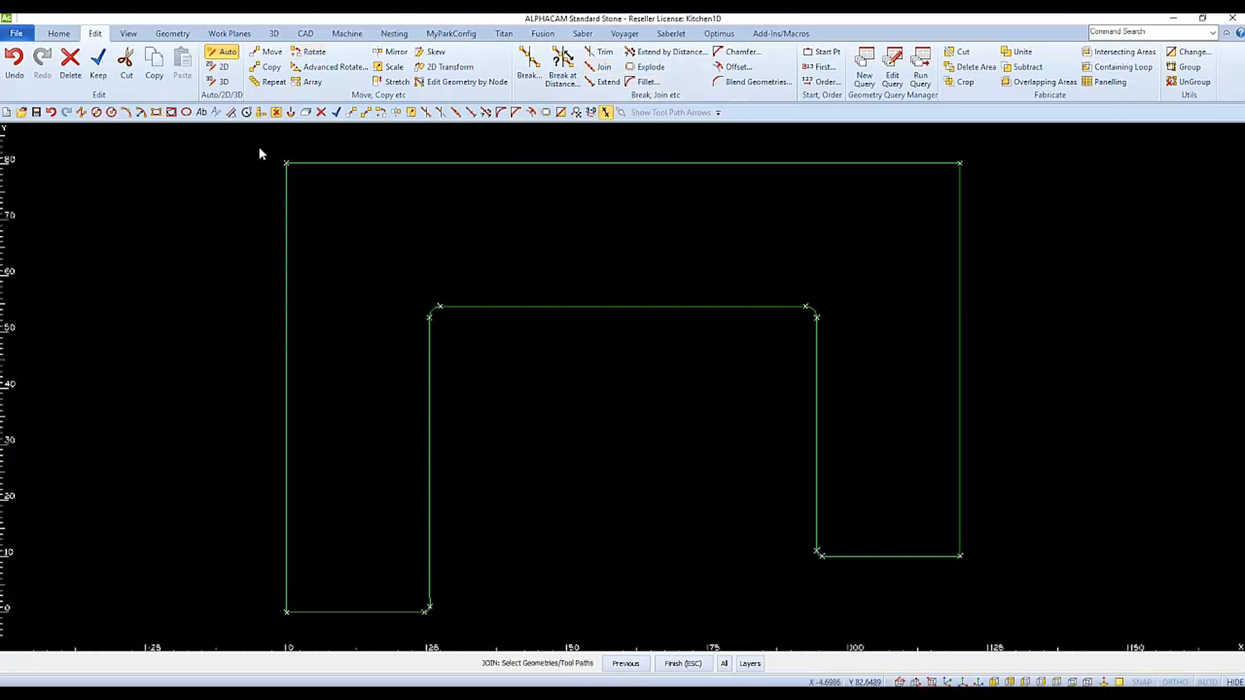
{"action": "left_click_drag", "start_coordinate": [259, 150], "coordinate": [1056, 629]}
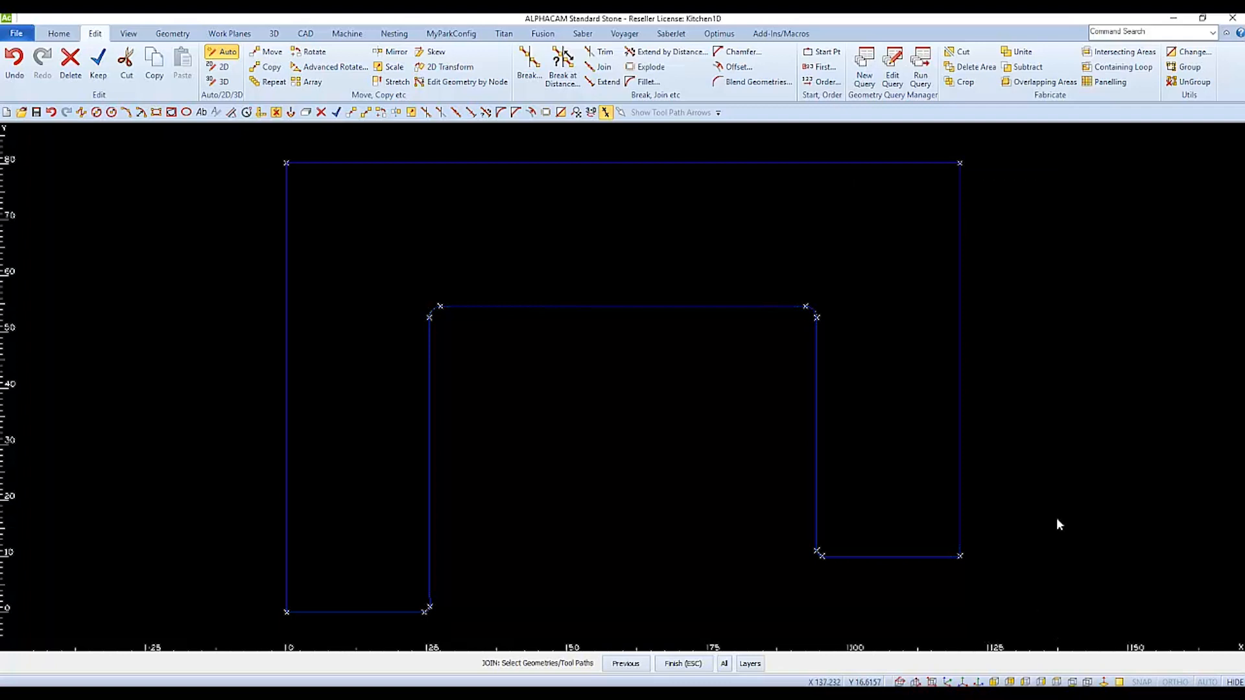
{"action": "key", "text": "Escape"}
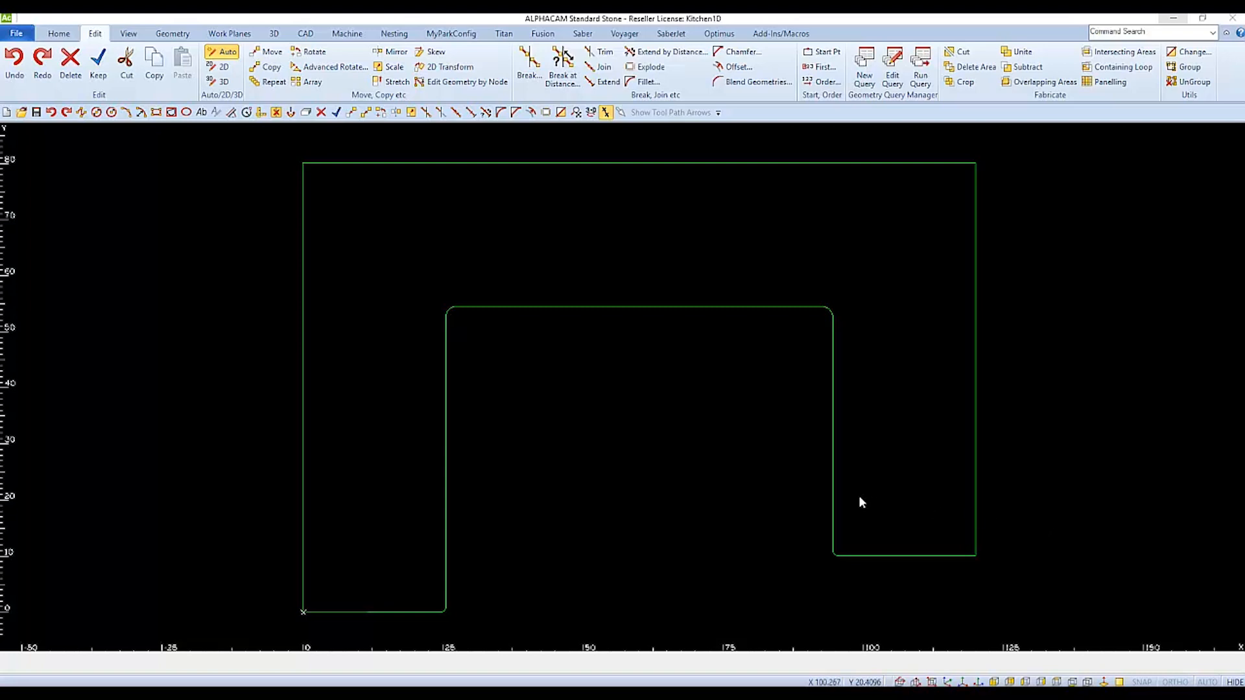
Step: Draw a horizontal seam line from the left inside fillet's lower endpoint past the outer left edge, parallel to the U's inner horizontal edge
{"action": "left_click", "coordinate": [559, 398]}
{"action": "key", "text": "l"}
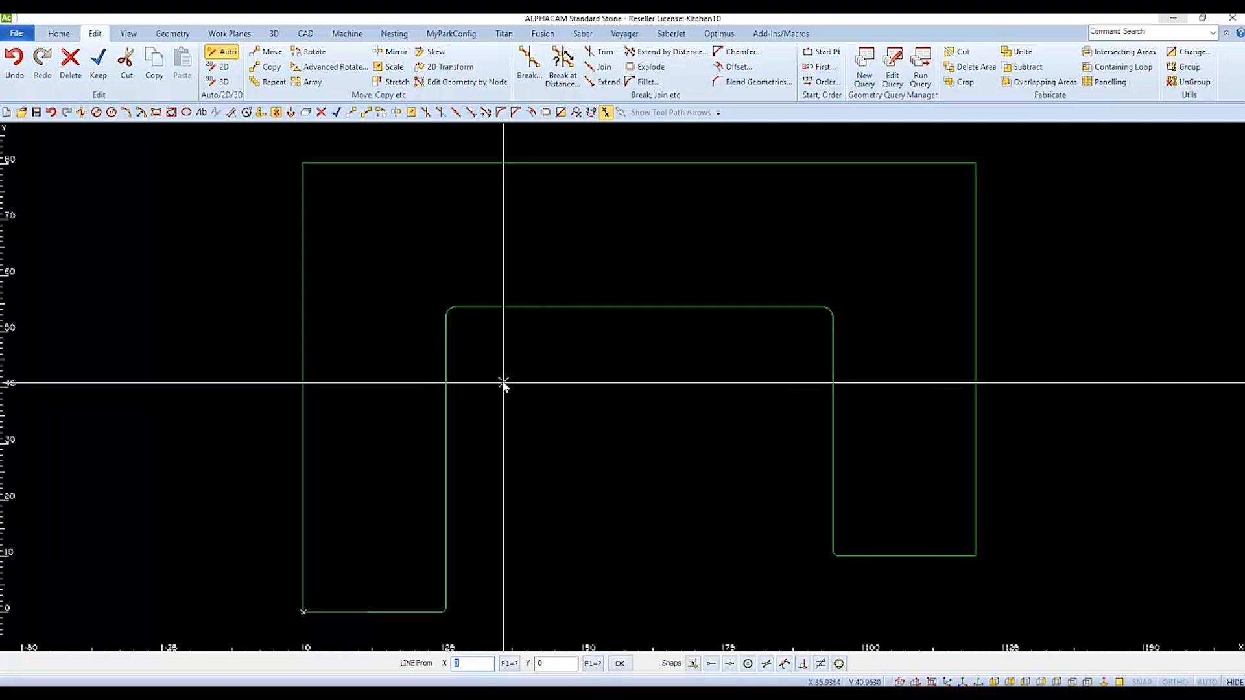
{"action": "key", "text": "e"}
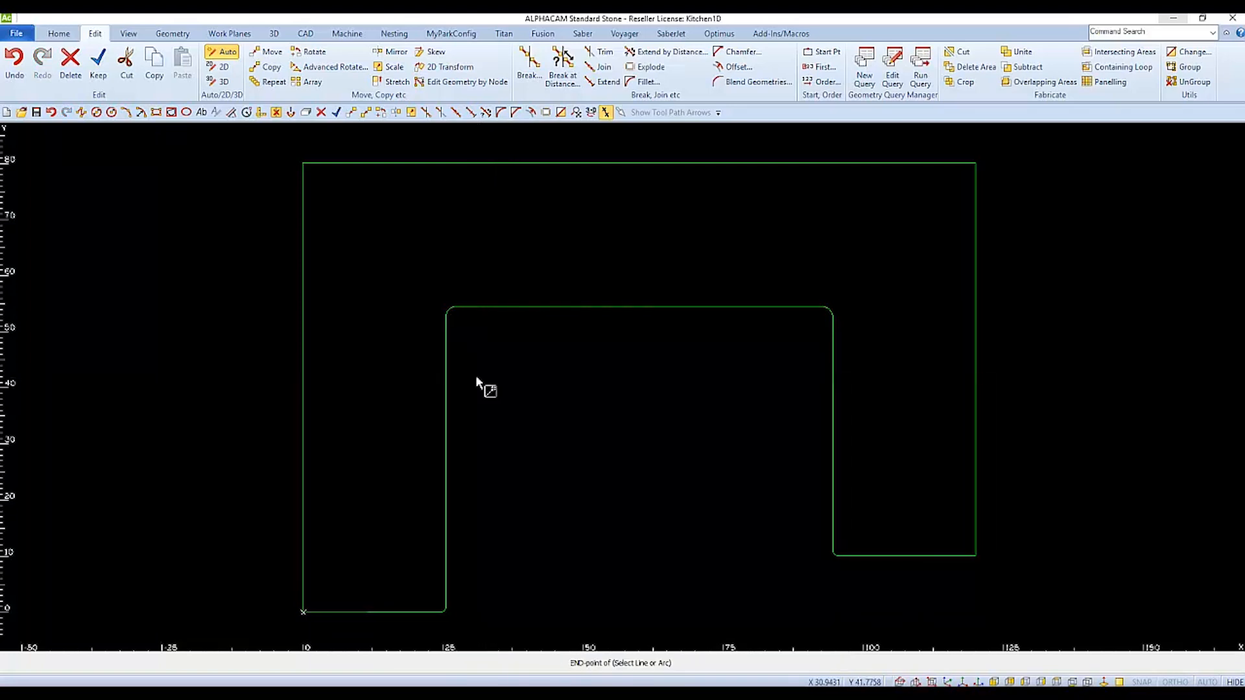
{"action": "left_click", "coordinate": [445, 324]}
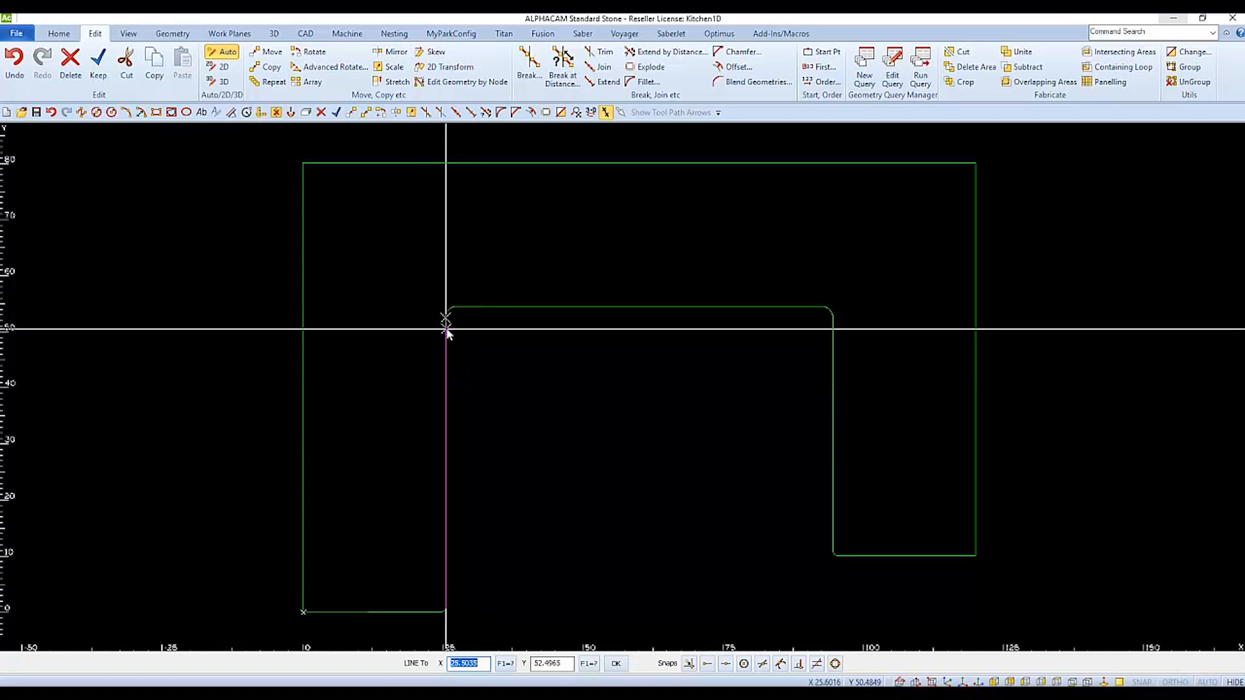
{"action": "key", "text": "p"}
{"action": "left_click", "coordinate": [529, 307]}
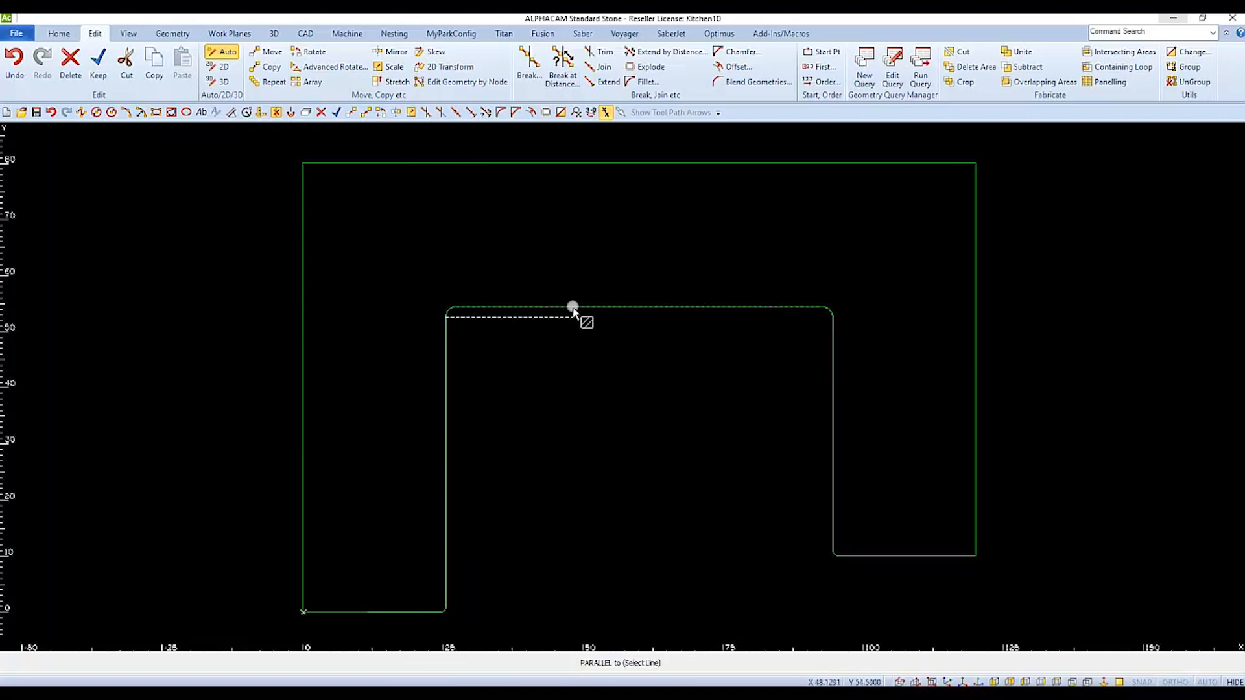
{"action": "left_click", "coordinate": [237, 316]}
{"action": "key", "text": "Escape"}
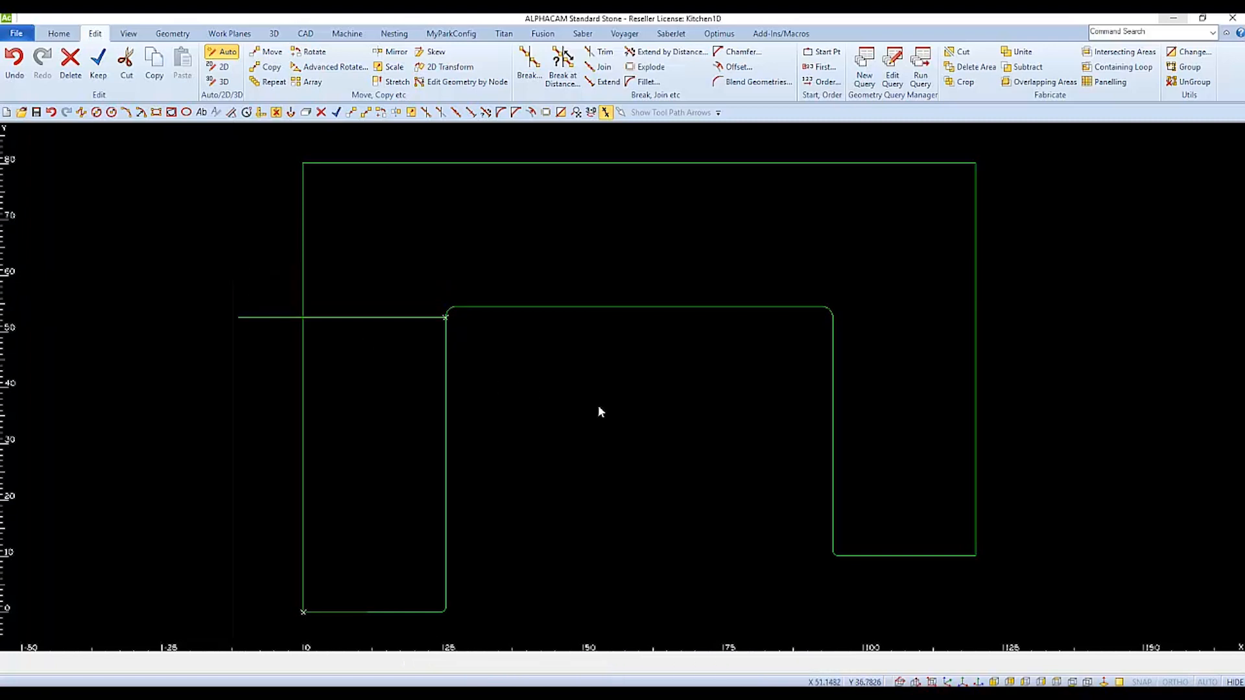
Step: Offset the left leg's horizontal seam line downward by a distance of 1
{"action": "key", "text": "o"}
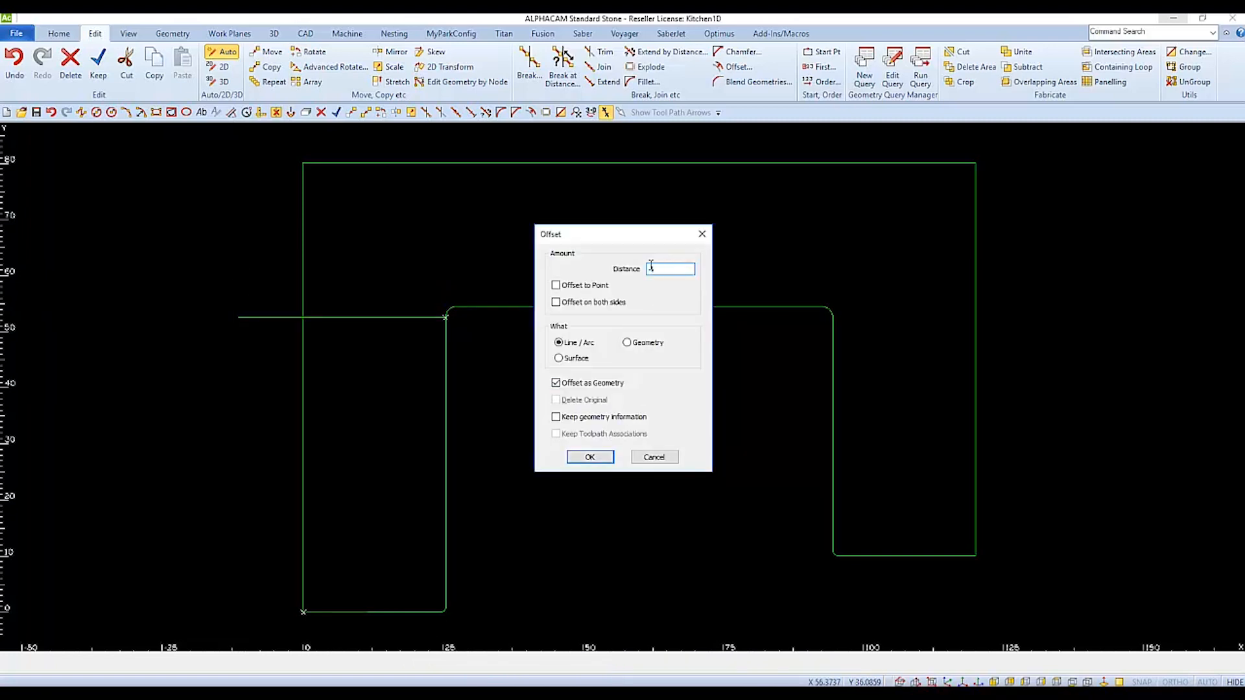
{"action": "type", "text": "1"}
{"action": "left_click", "coordinate": [590, 458]}
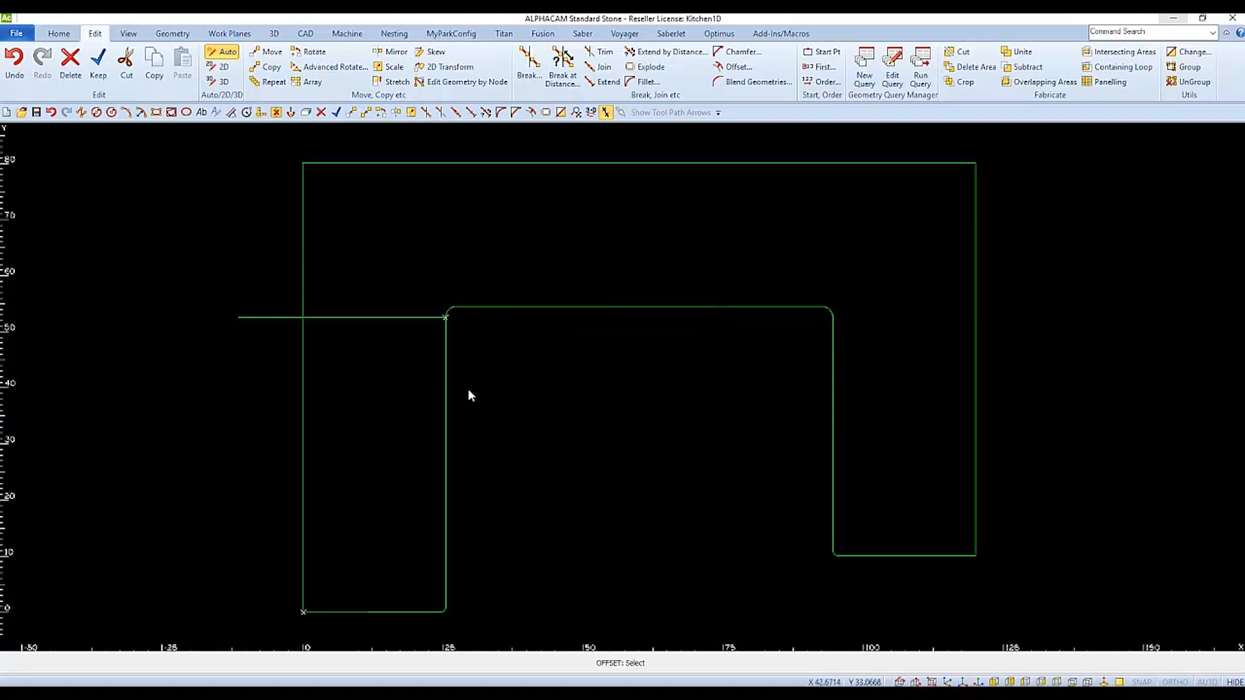
{"action": "left_click", "coordinate": [393, 318]}
{"action": "left_click", "coordinate": [390, 371]}
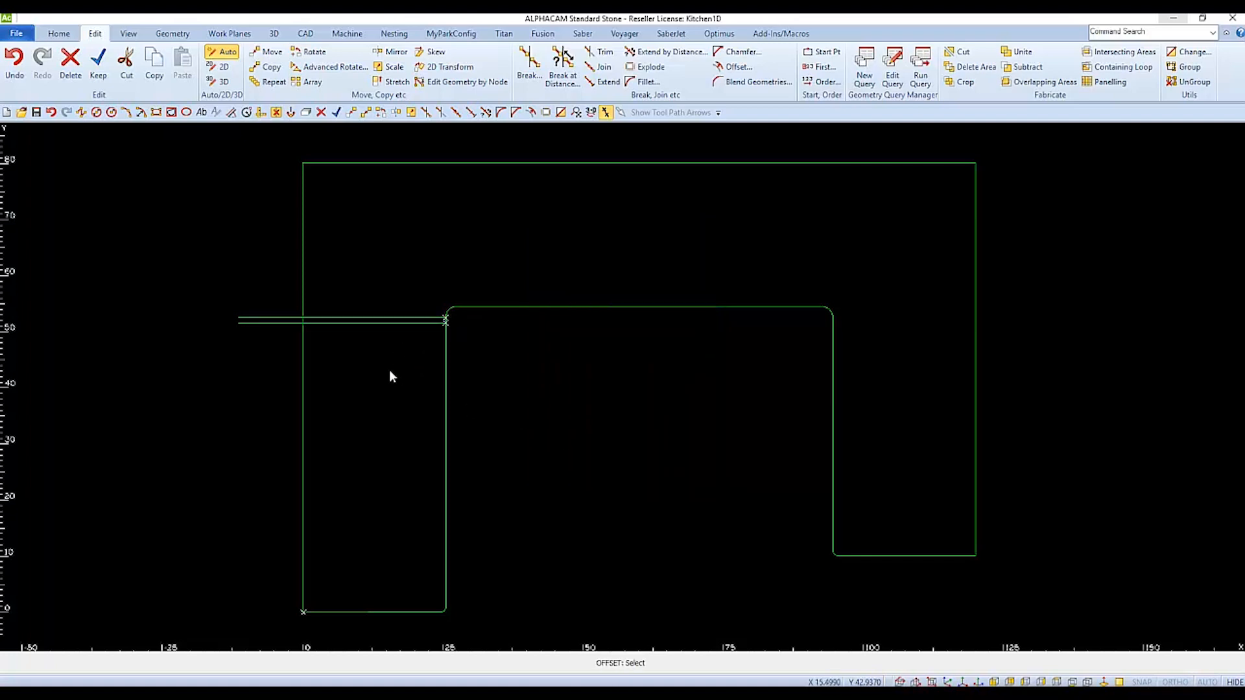
{"action": "key", "text": "Escape"}
Step: Delete the original seam line at the left inside fillet's endpoint, keeping its offset copy
{"action": "key", "text": "Delete"}
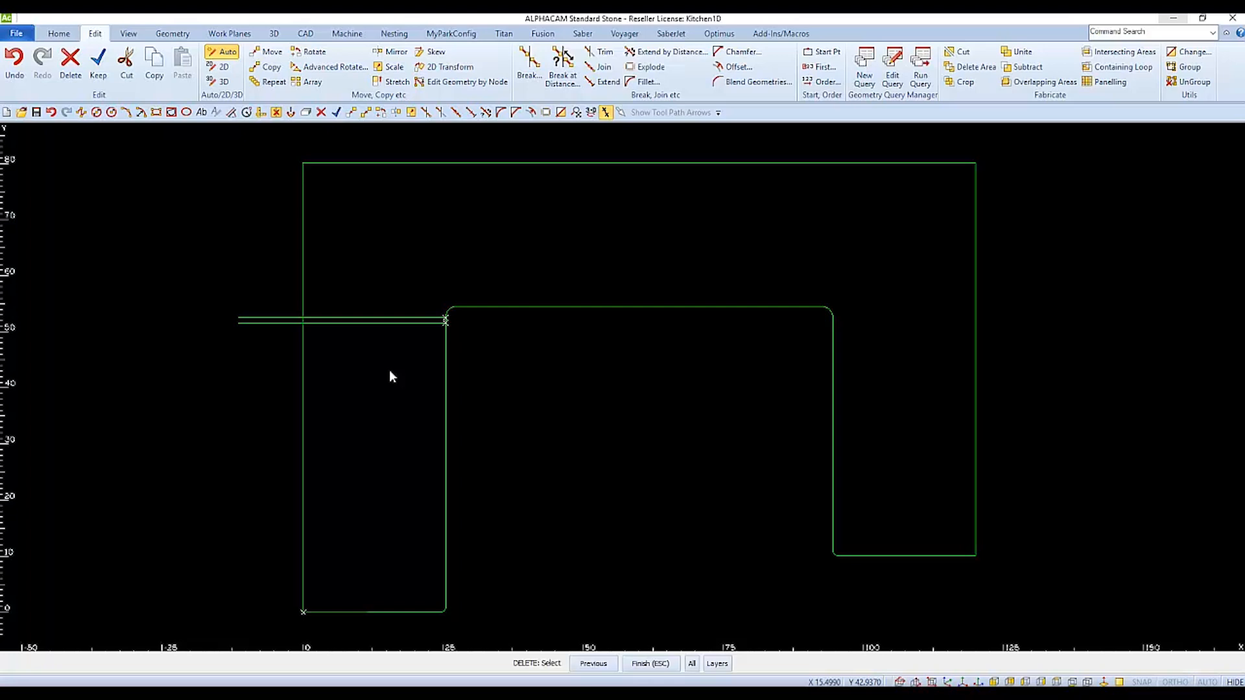
{"action": "left_click", "coordinate": [376, 319]}
{"action": "key", "text": "Escape"}
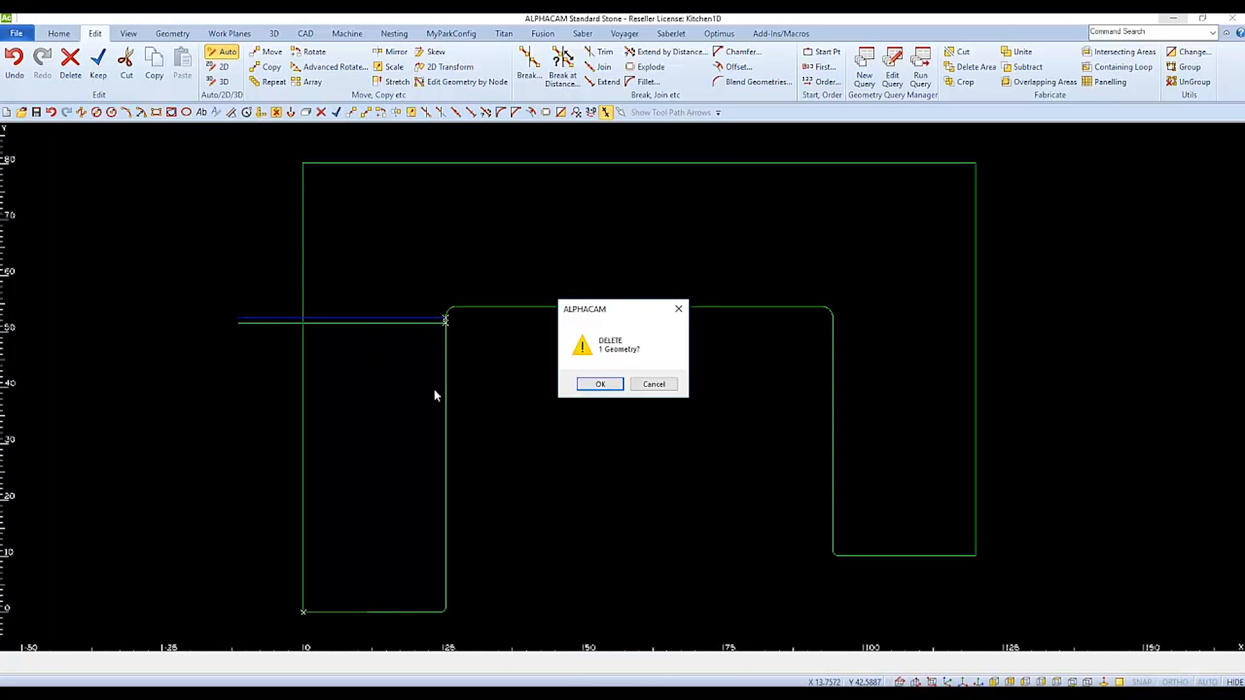
{"action": "left_click", "coordinate": [609, 385]}
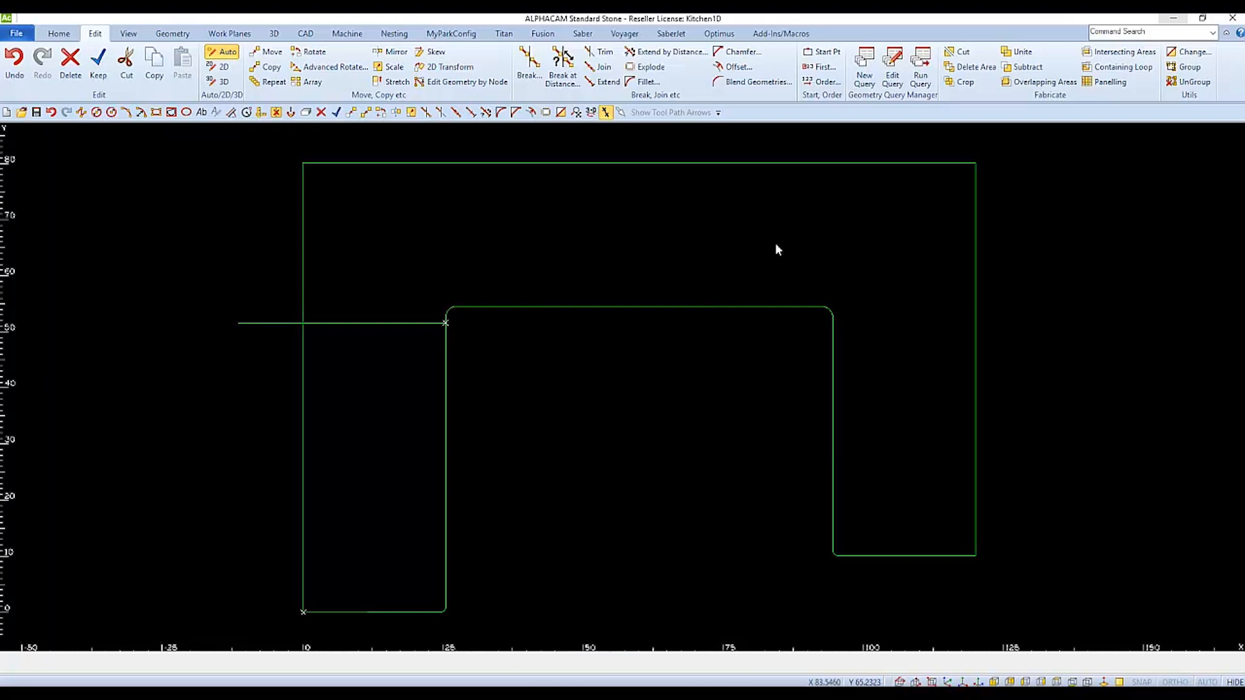
Step: Try to cut the countertop outline with the left leg's horizontal seam line as the cutting geometry
{"action": "left_click", "coordinate": [957, 53]}
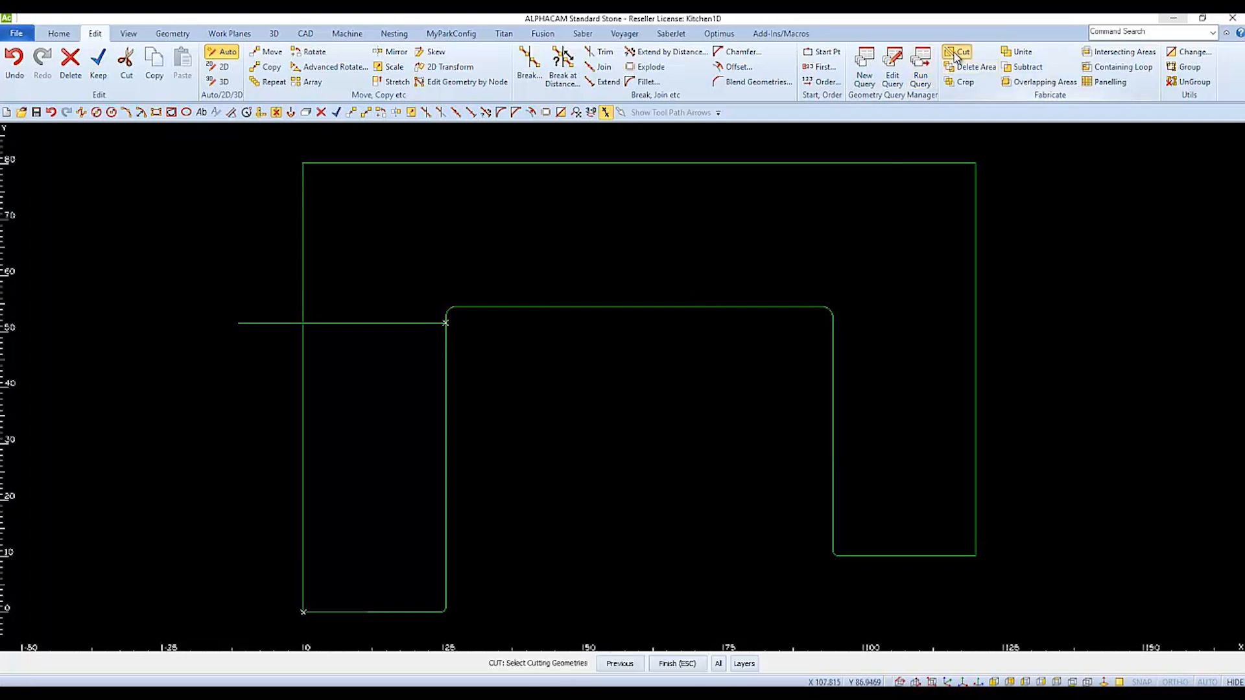
{"action": "left_click", "coordinate": [398, 322]}
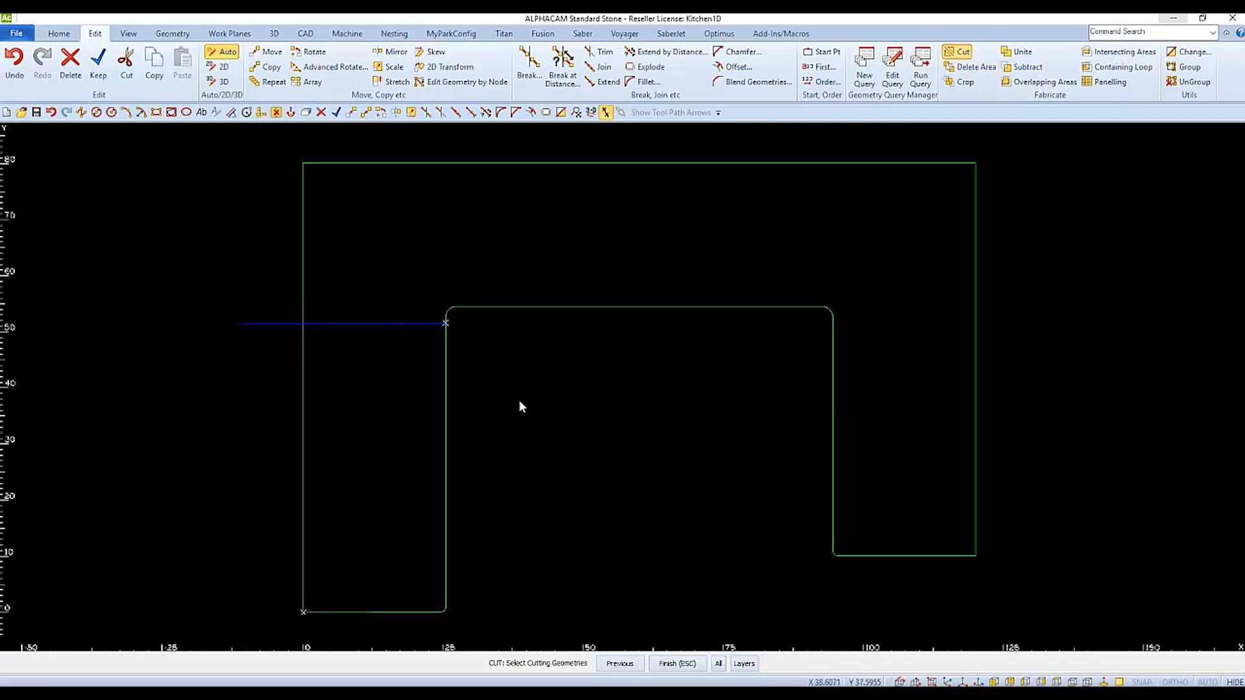
{"action": "left_click", "coordinate": [677, 664]}
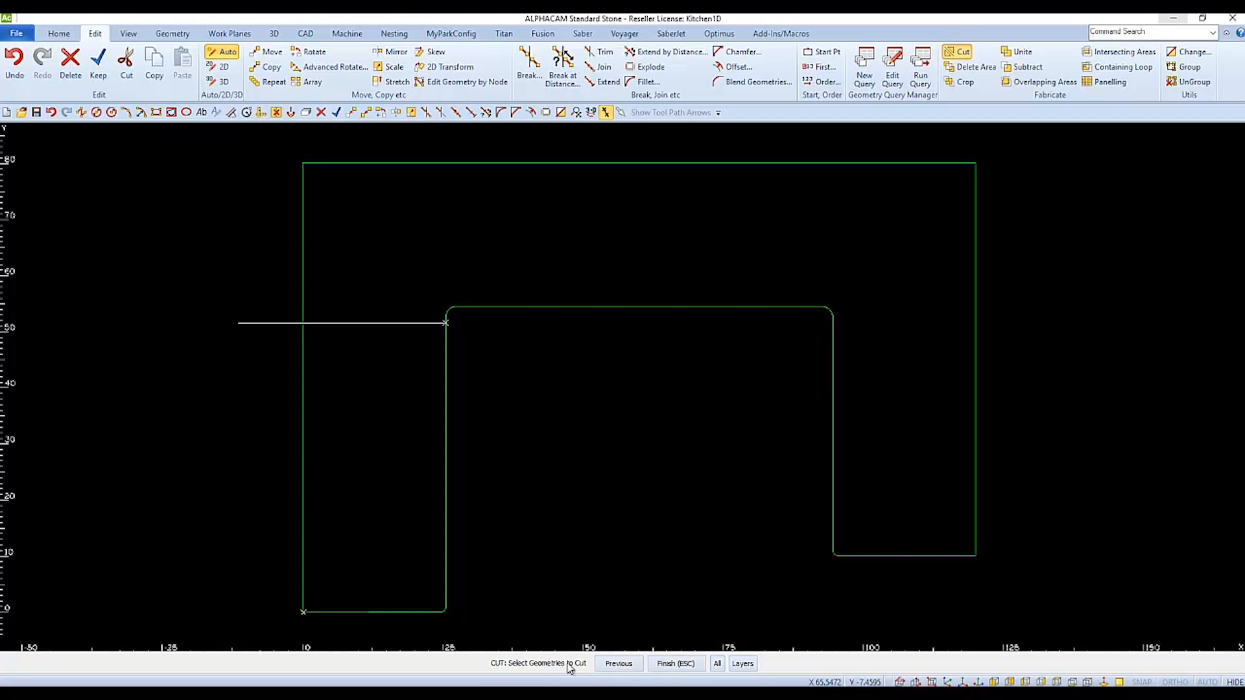
{"action": "left_click", "coordinate": [446, 547]}
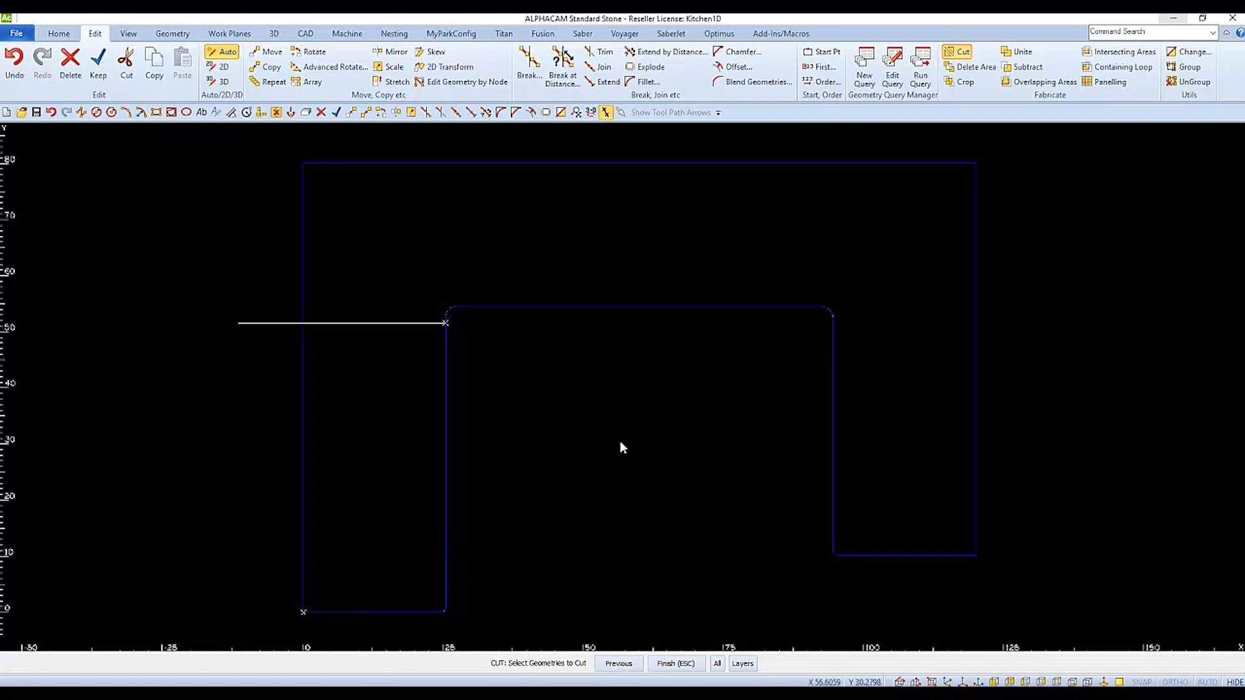
{"action": "key", "text": "Escape"}
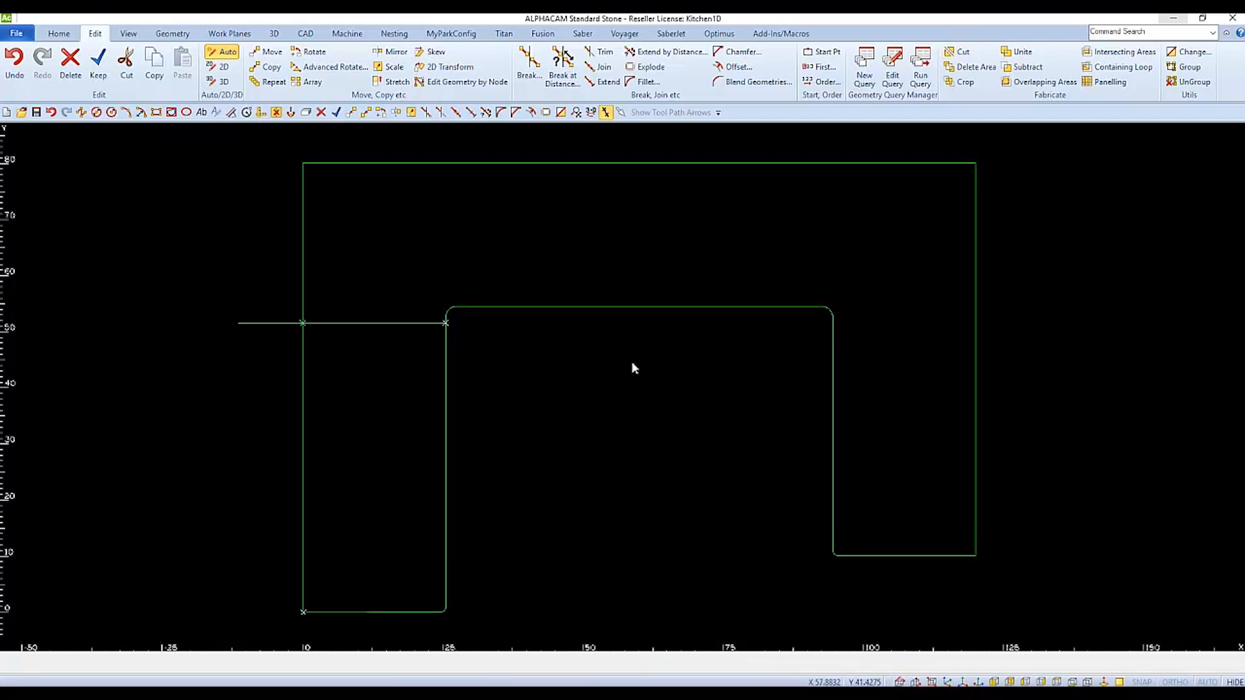
Step: Test the cut by moving the outline slightly up and to the right, and undo both the move and the cut
{"action": "key", "text": "m"}
{"action": "left_click", "coordinate": [638, 306]}
{"action": "key", "text": "Escape"}
{"action": "left_click", "coordinate": [601, 417]}
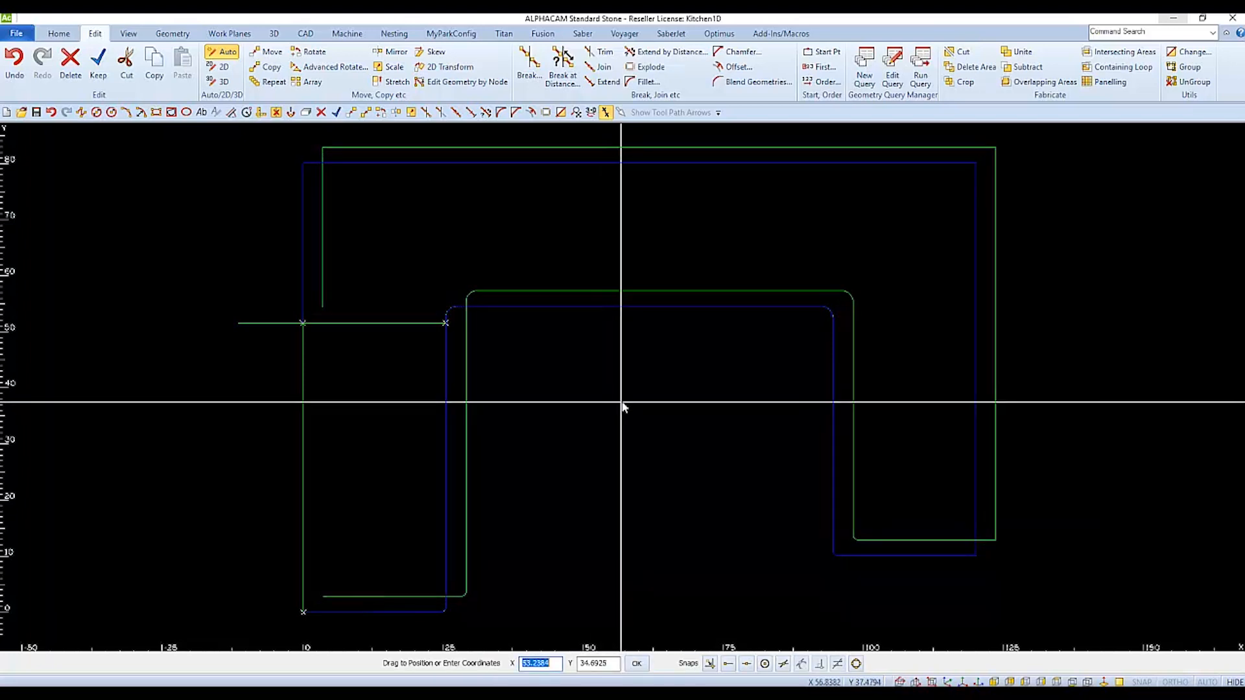
{"action": "left_click", "coordinate": [622, 402]}
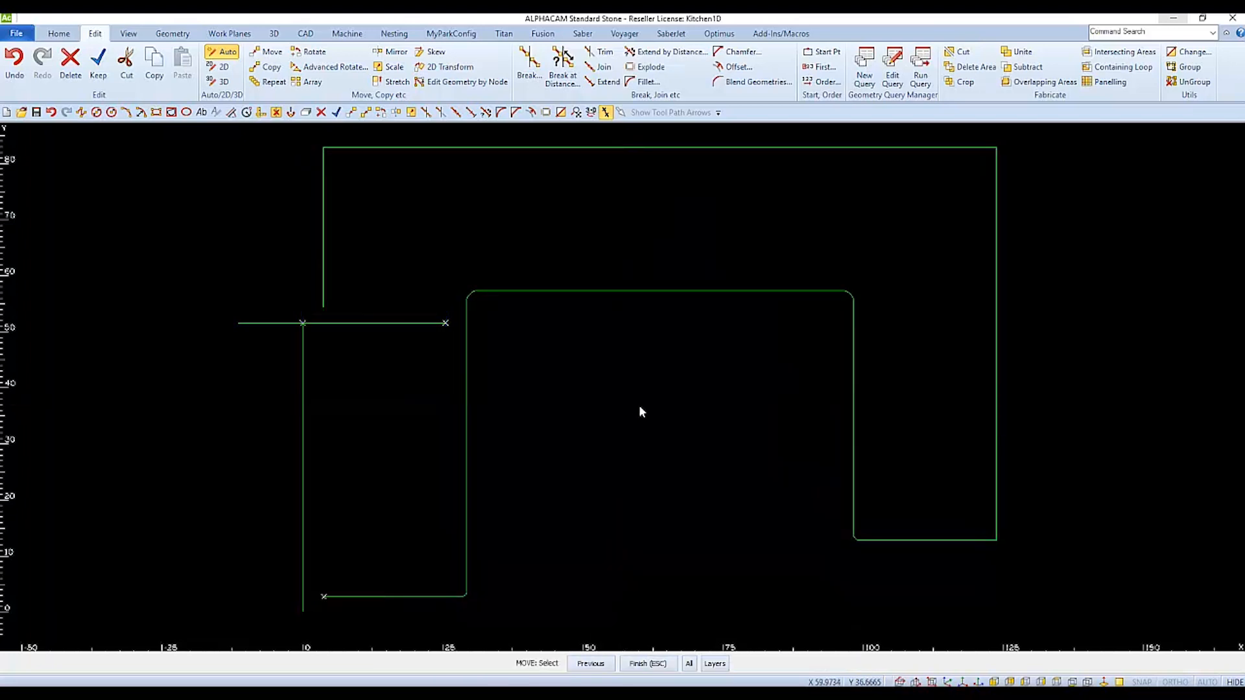
{"action": "key", "text": "Escape"}
{"action": "key", "text": "ctrl+z"}
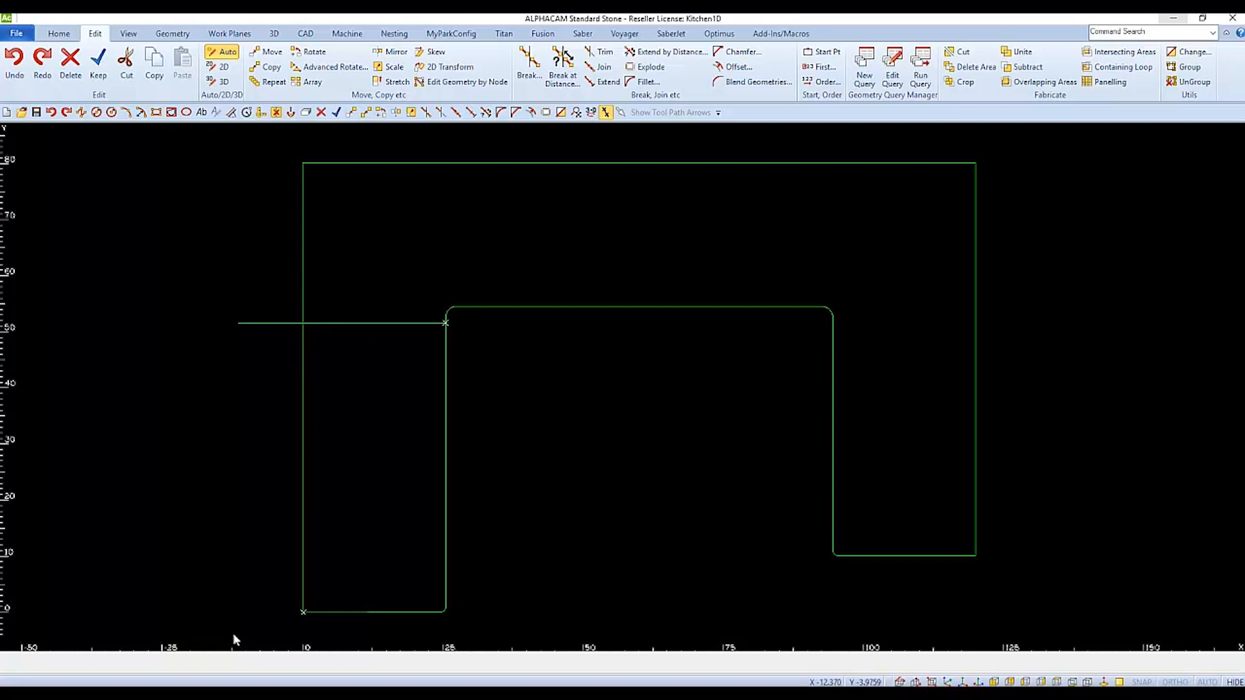
Step: Close the gap at the left leg's lower outer corner with a 0-radius fillet between the bottom and outer edges
{"action": "scroll", "coordinate": [294, 621], "scroll_direction": "down", "scroll_amount": 1}
{"action": "scroll", "coordinate": [295, 622], "scroll_direction": "up", "scroll_amount": 6}
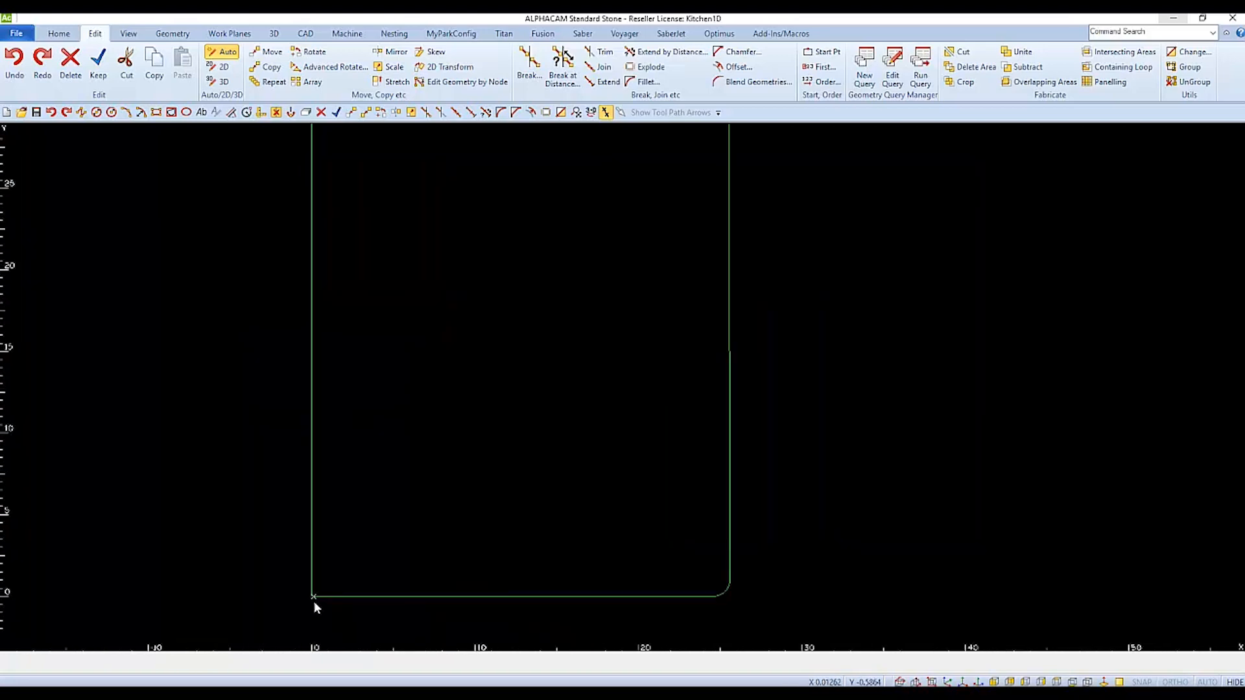
{"action": "scroll", "coordinate": [314, 587], "scroll_direction": "up", "scroll_amount": 2}
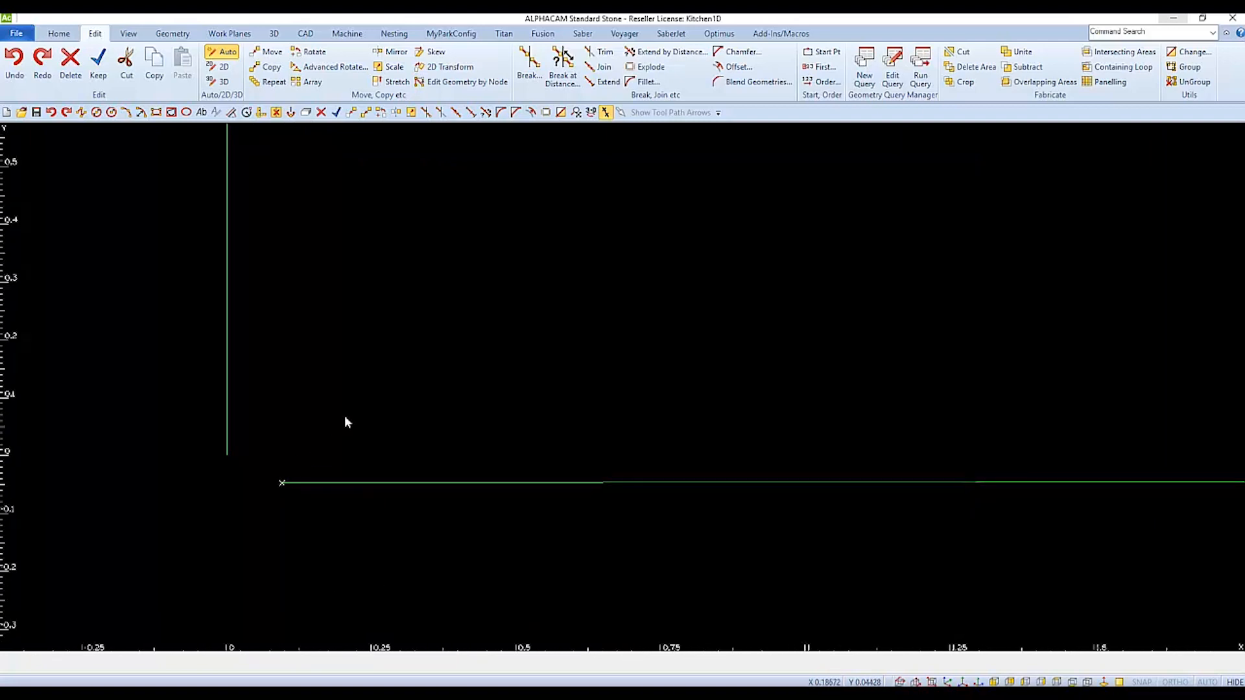
{"action": "left_click", "coordinate": [644, 83]}
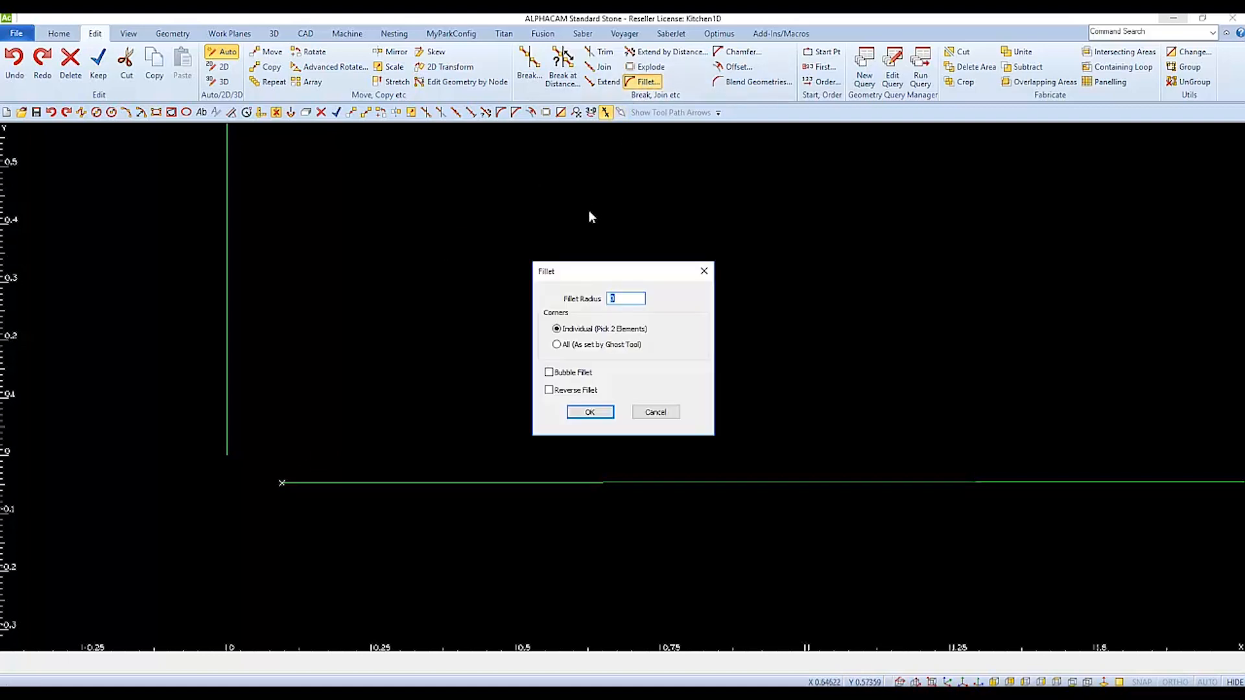
{"action": "key", "text": "Return"}
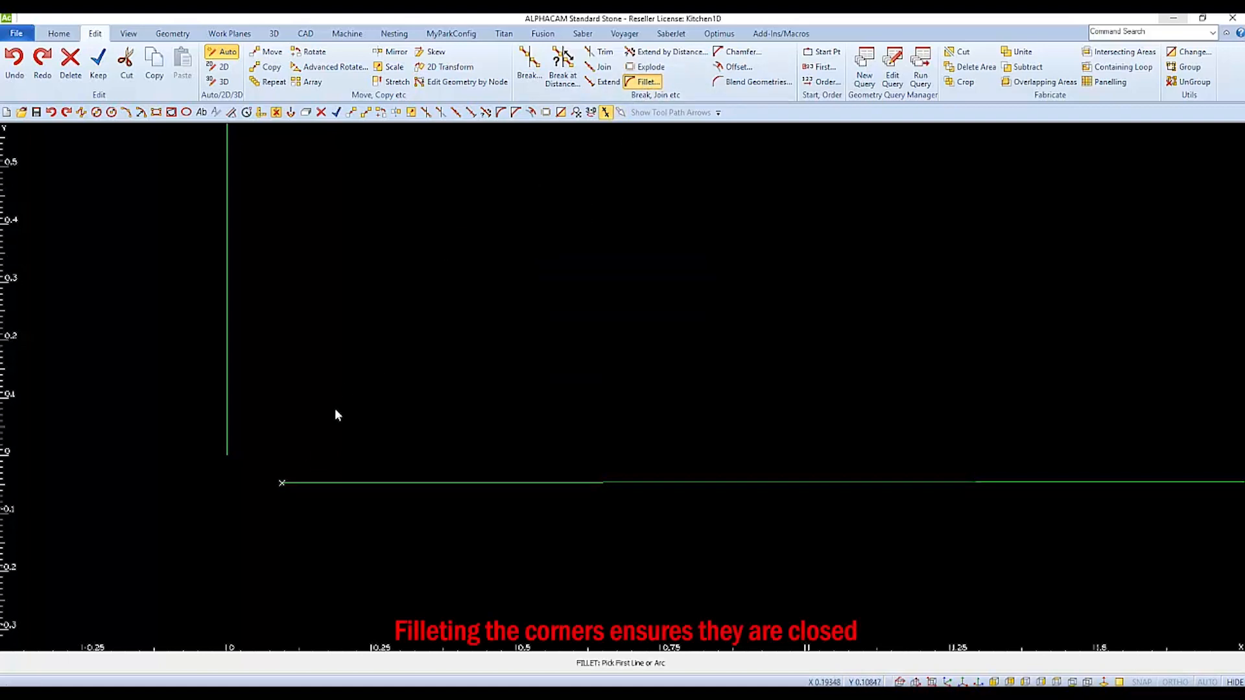
{"action": "left_click", "coordinate": [306, 481]}
{"action": "left_click", "coordinate": [228, 416]}
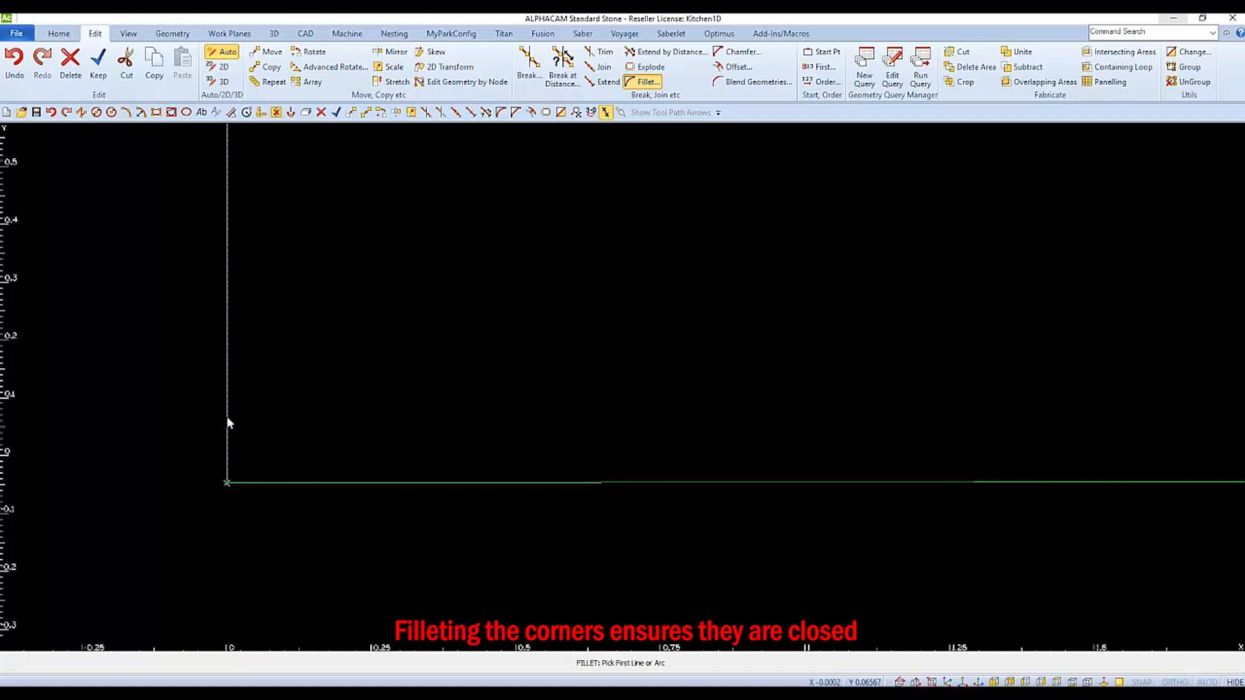
{"action": "key", "text": "F3"}
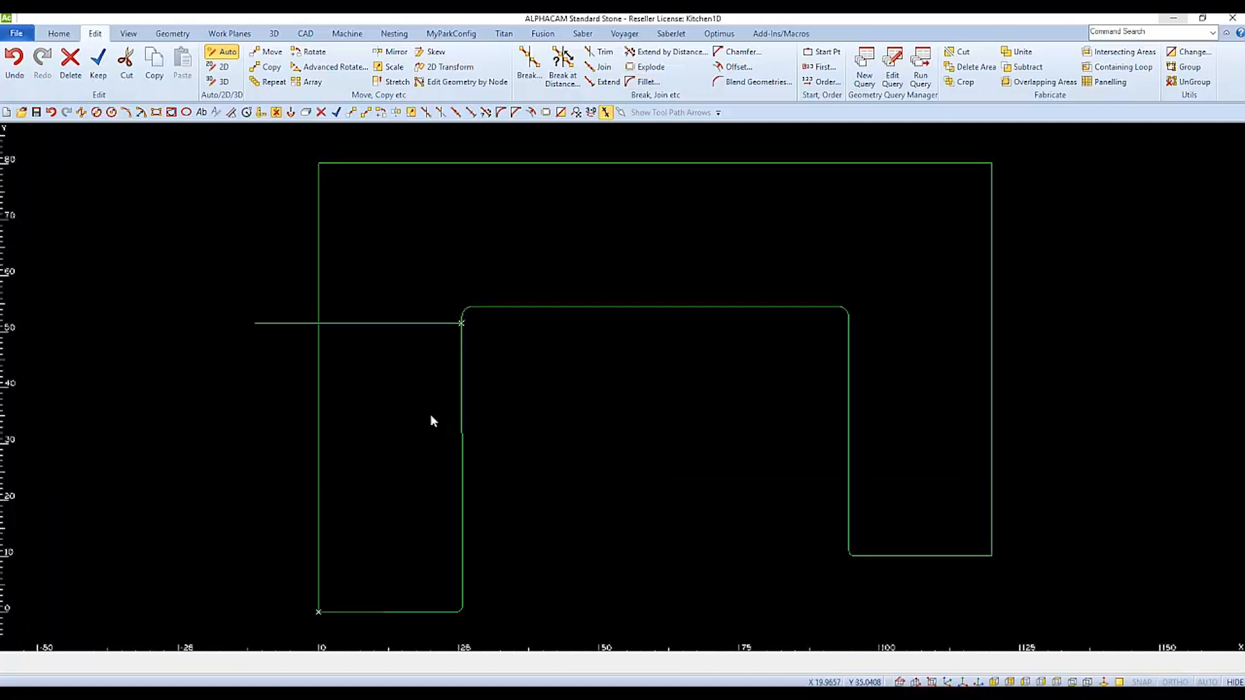
Step: Try to cut the outline with the closed lower-left corner along the left leg's seam line
{"action": "left_click", "coordinate": [958, 56]}
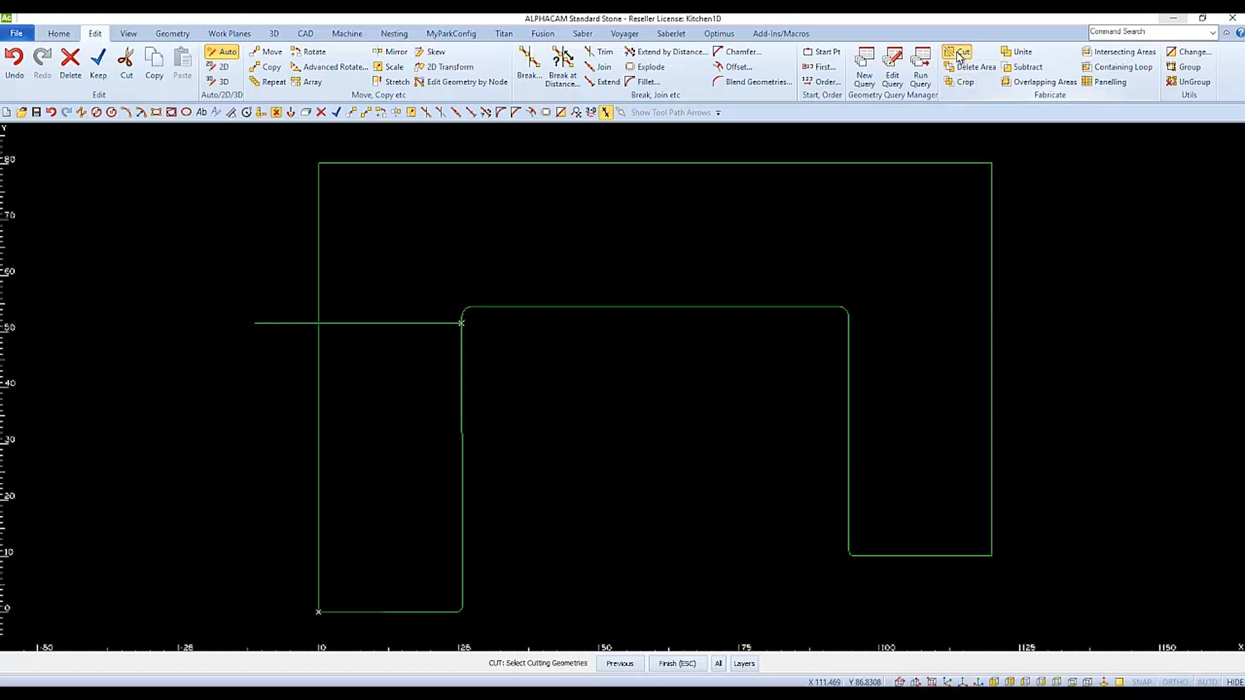
{"action": "left_click", "coordinate": [416, 322]}
{"action": "right_click", "coordinate": [554, 367]}
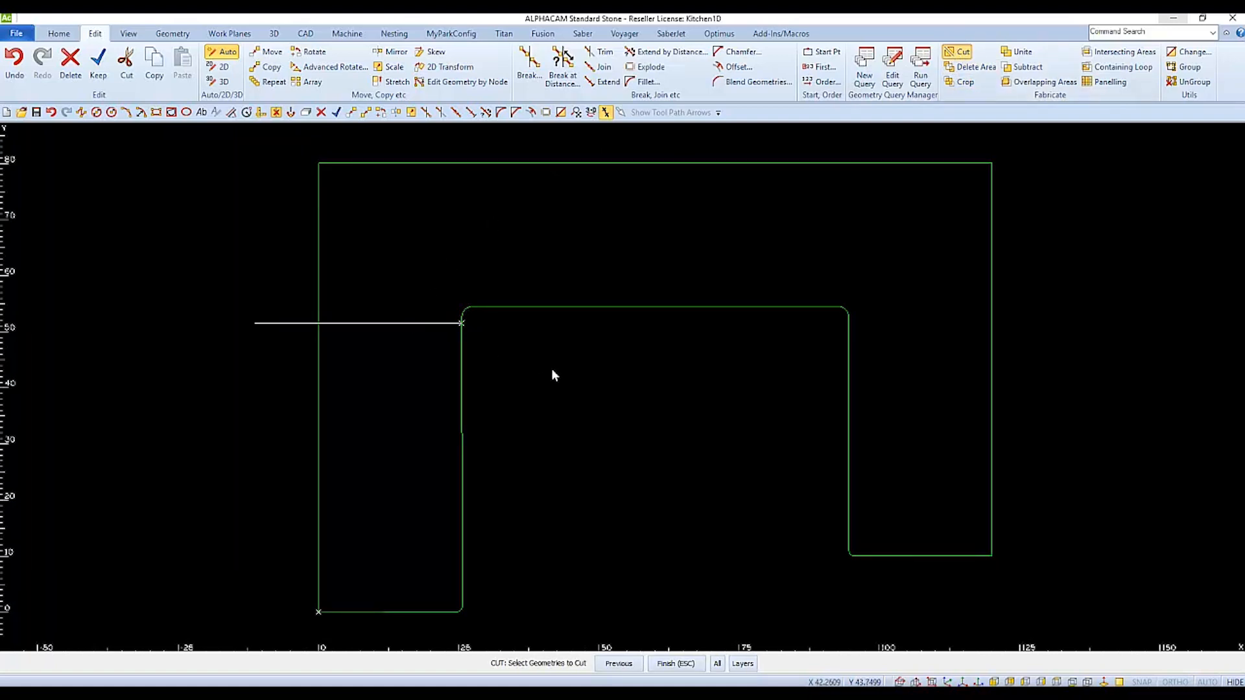
{"action": "left_click", "coordinate": [464, 390]}
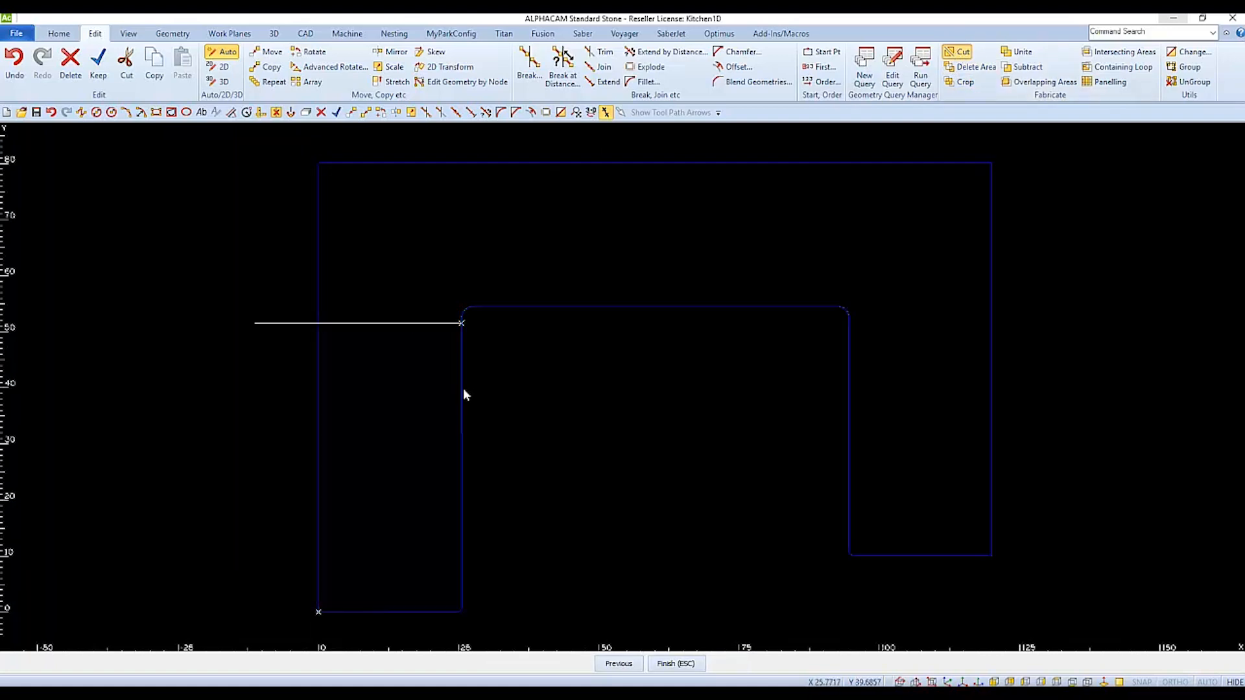
{"action": "right_click", "coordinate": [579, 391]}
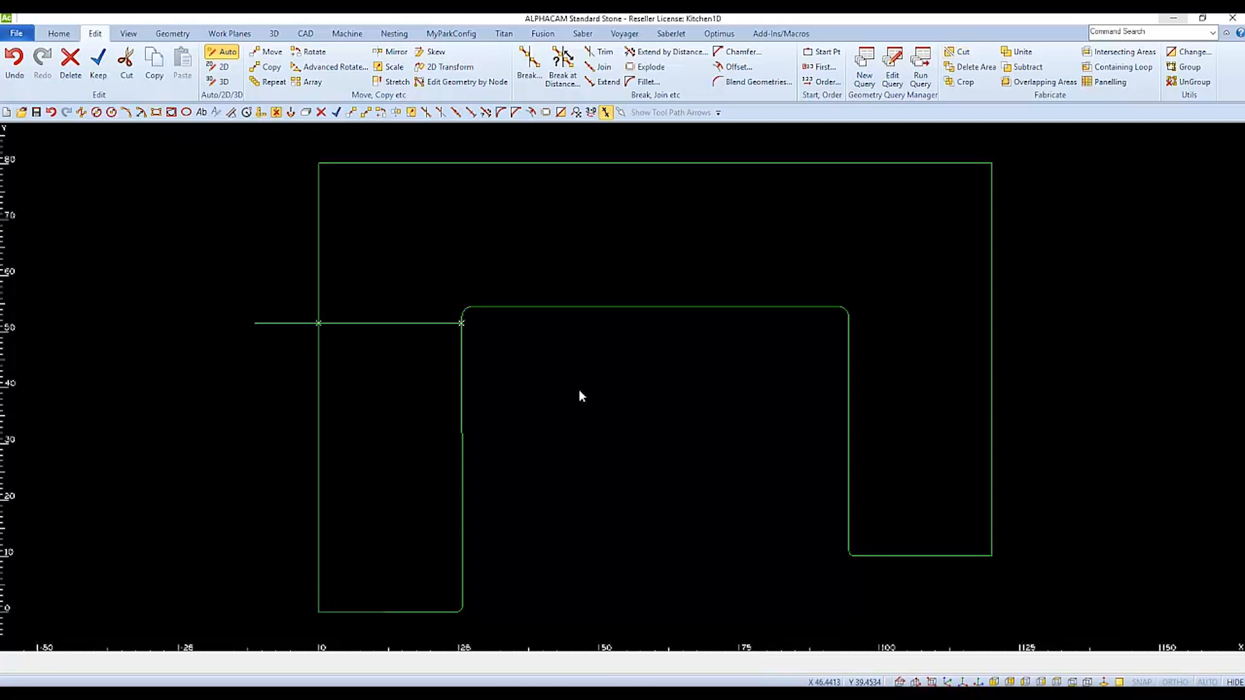
Step: Test the second cut by moving the countertop outline off the seam line, and undo the move and the cut
{"action": "key", "text": "m"}
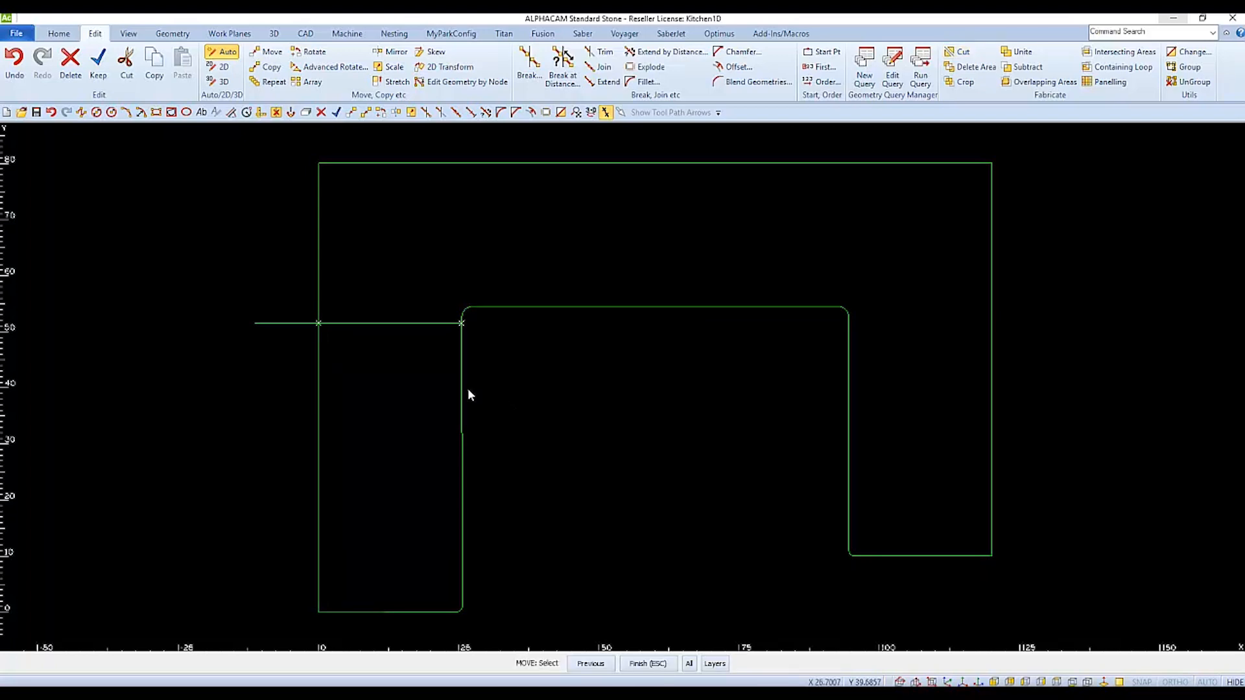
{"action": "left_click", "coordinate": [463, 389]}
{"action": "right_click", "coordinate": [571, 388]}
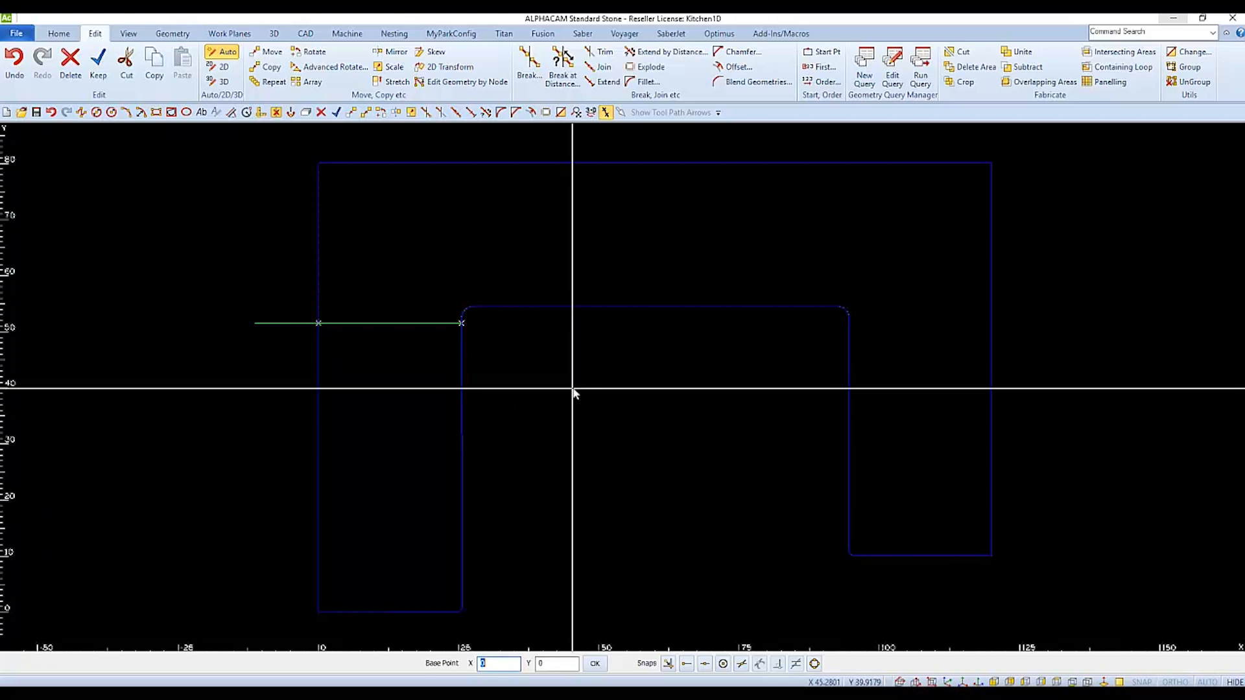
{"action": "left_click", "coordinate": [604, 373]}
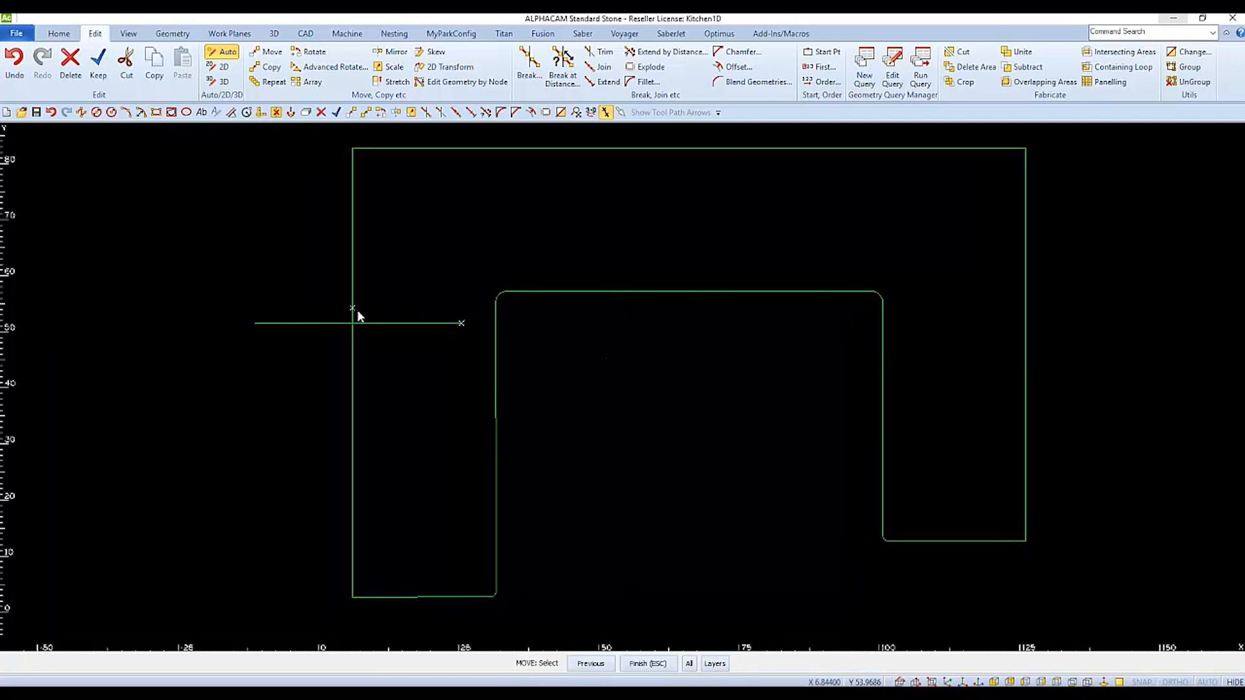
{"action": "key", "text": "Escape"}
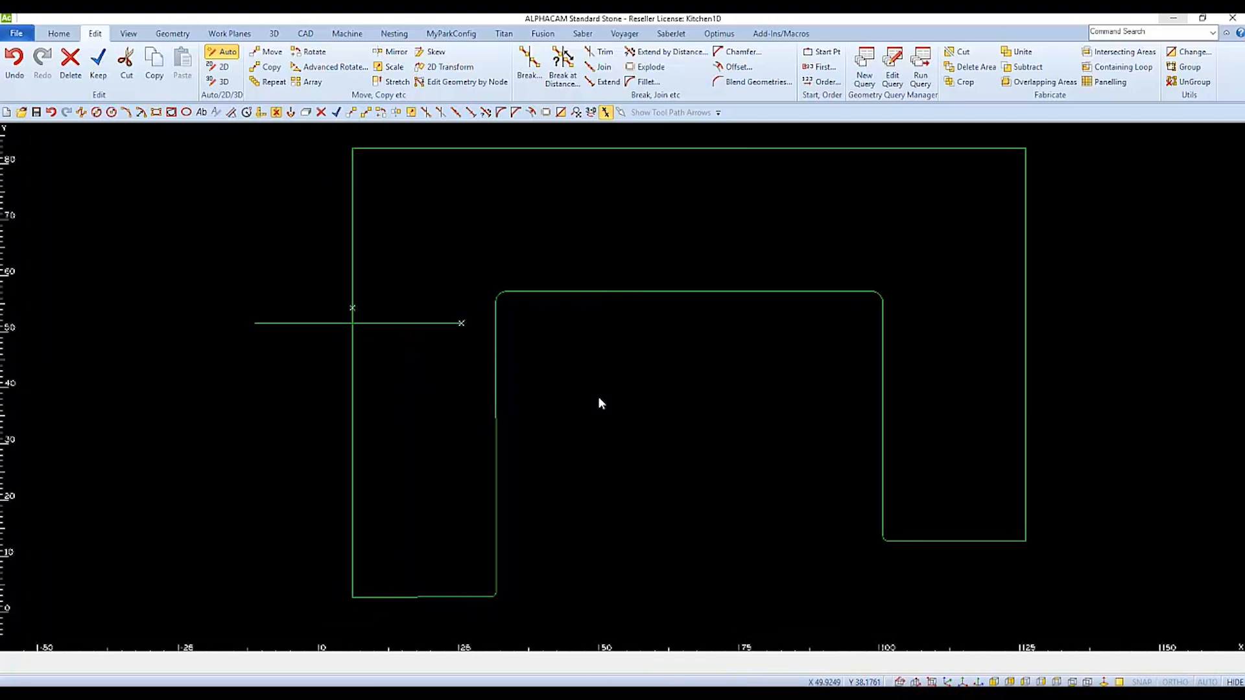
{"action": "key", "text": "ctrl+z"}
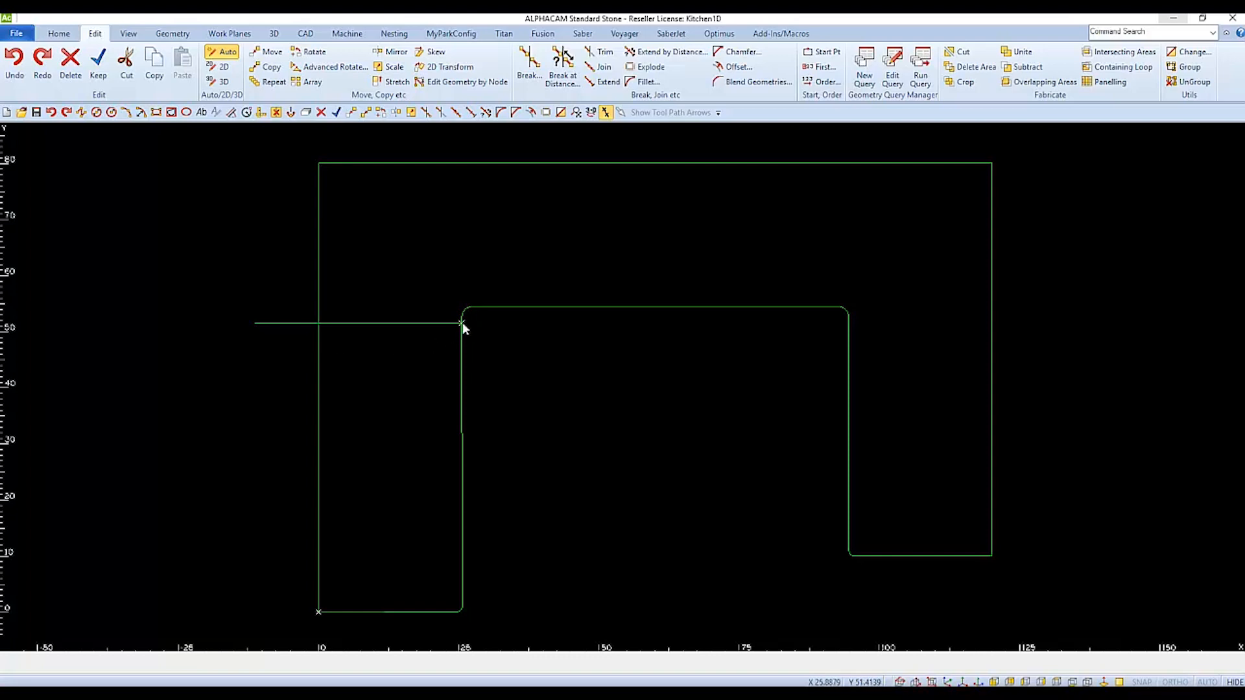
Step: Extend the seam line's inner end by a distance of 2 past the left leg's inner edge
{"action": "scroll", "coordinate": [462, 323], "scroll_direction": "up", "scroll_amount": 10}
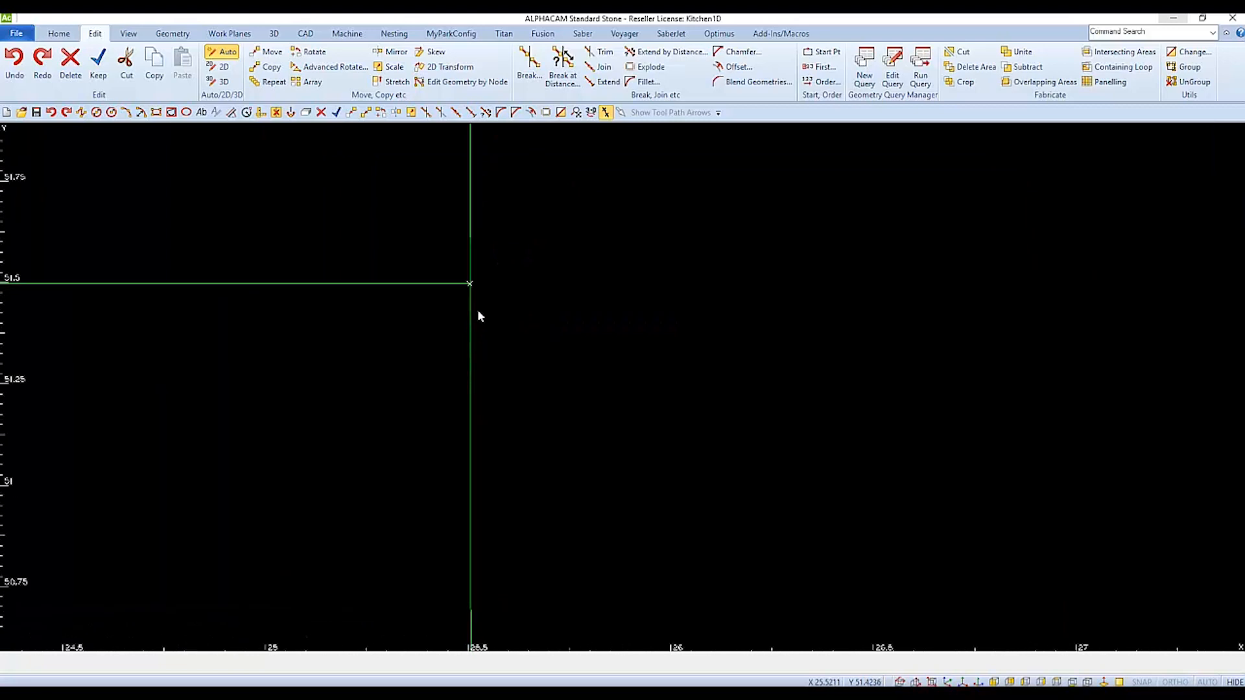
{"action": "scroll", "coordinate": [478, 286], "scroll_direction": "up", "scroll_amount": 6}
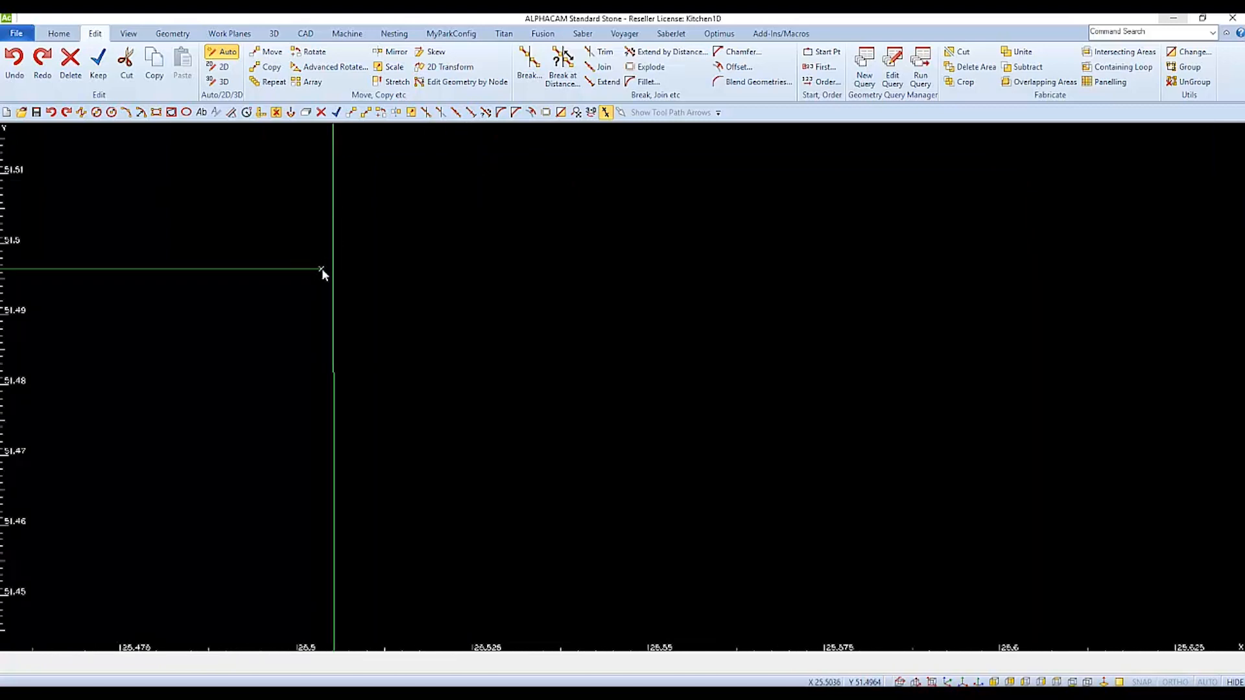
{"action": "key", "text": "ctrl+a"}
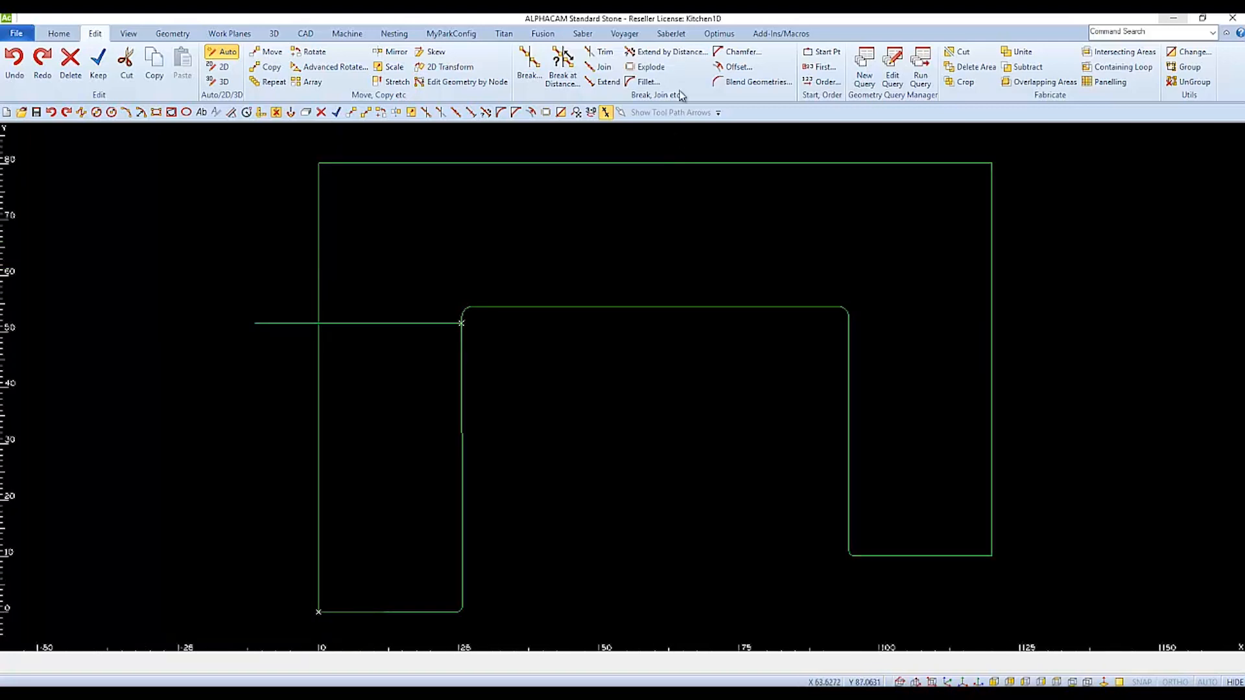
{"action": "left_click", "coordinate": [674, 57]}
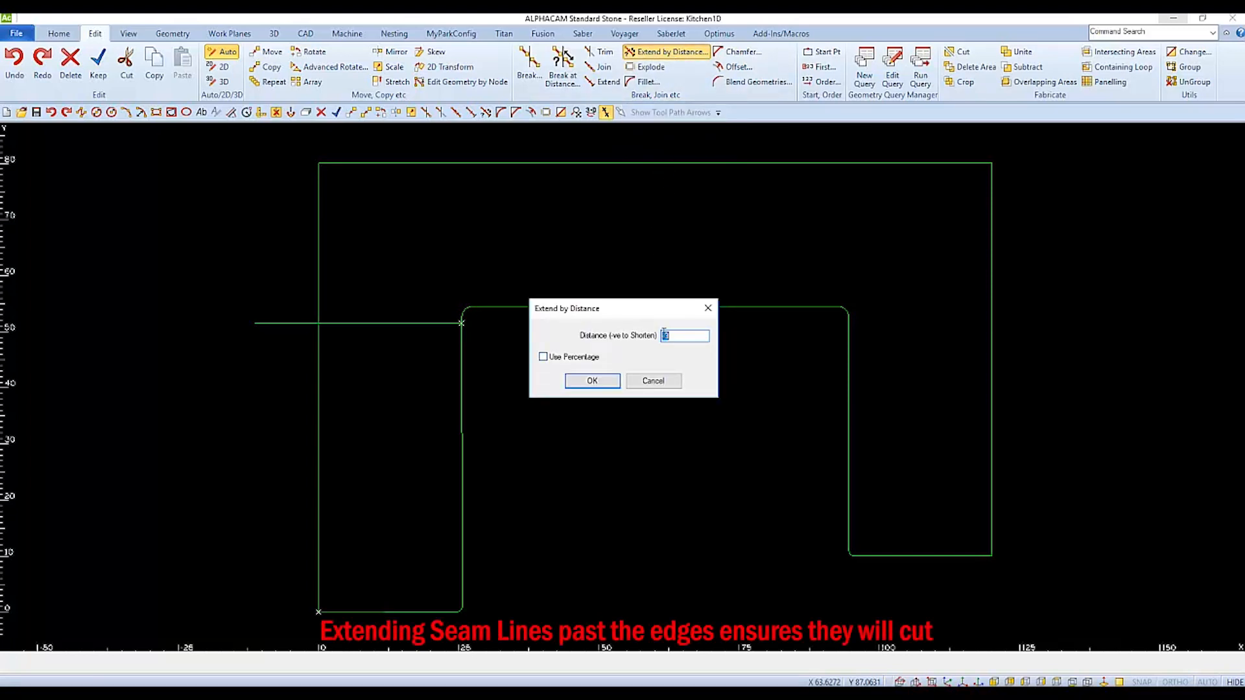
{"action": "type", "text": "2"}
{"action": "left_click", "coordinate": [586, 383]}
{"action": "left_click", "coordinate": [446, 323]}
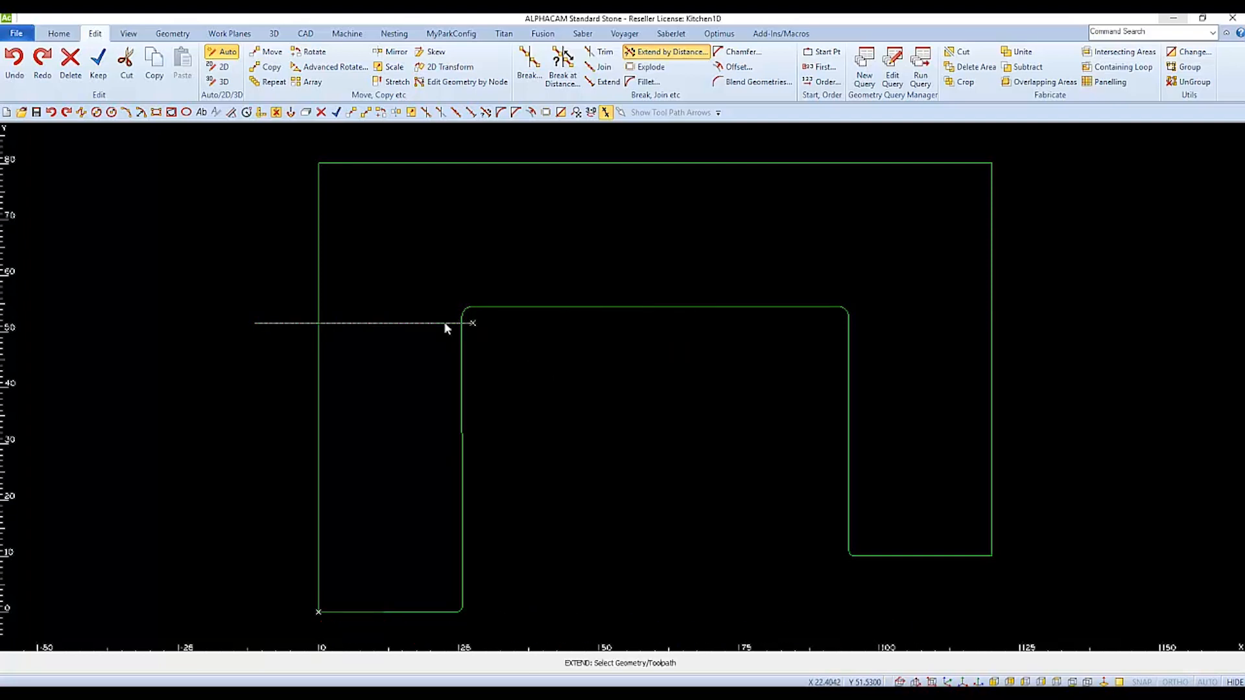
{"action": "key", "text": "Escape"}
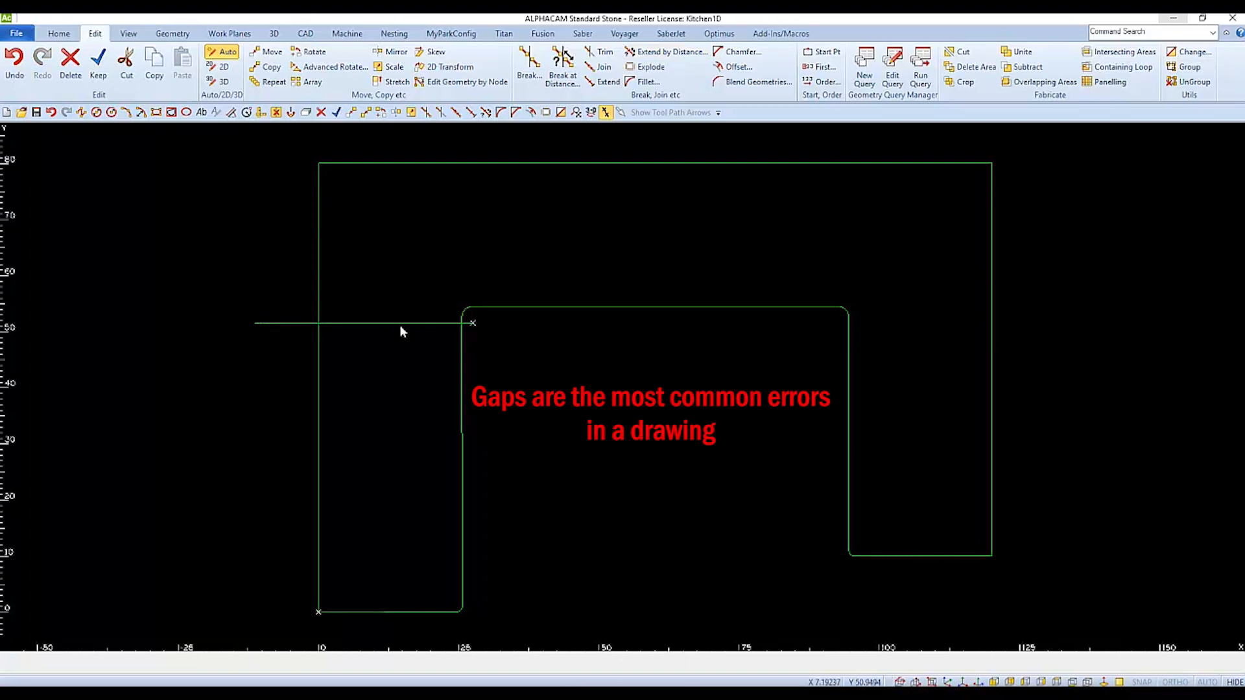
Step: Cut the countertop outline using the extended seam line as the cutting geometry
{"action": "left_click", "coordinate": [966, 56]}
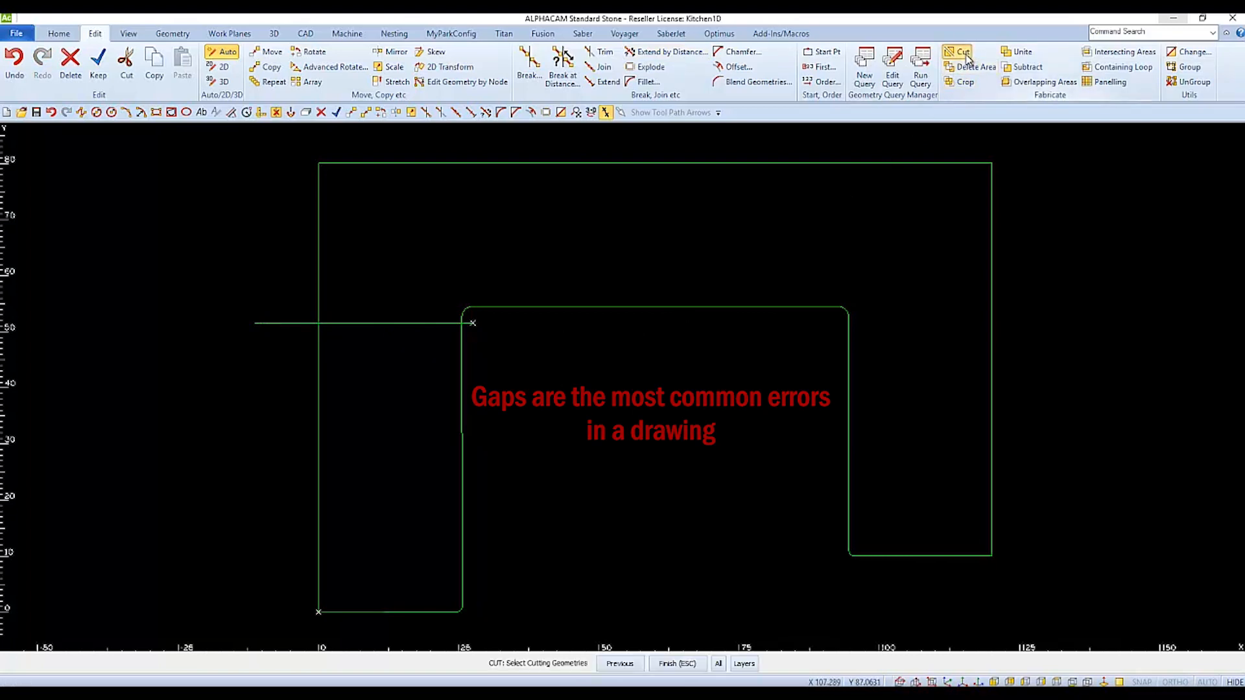
{"action": "left_click", "coordinate": [473, 322]}
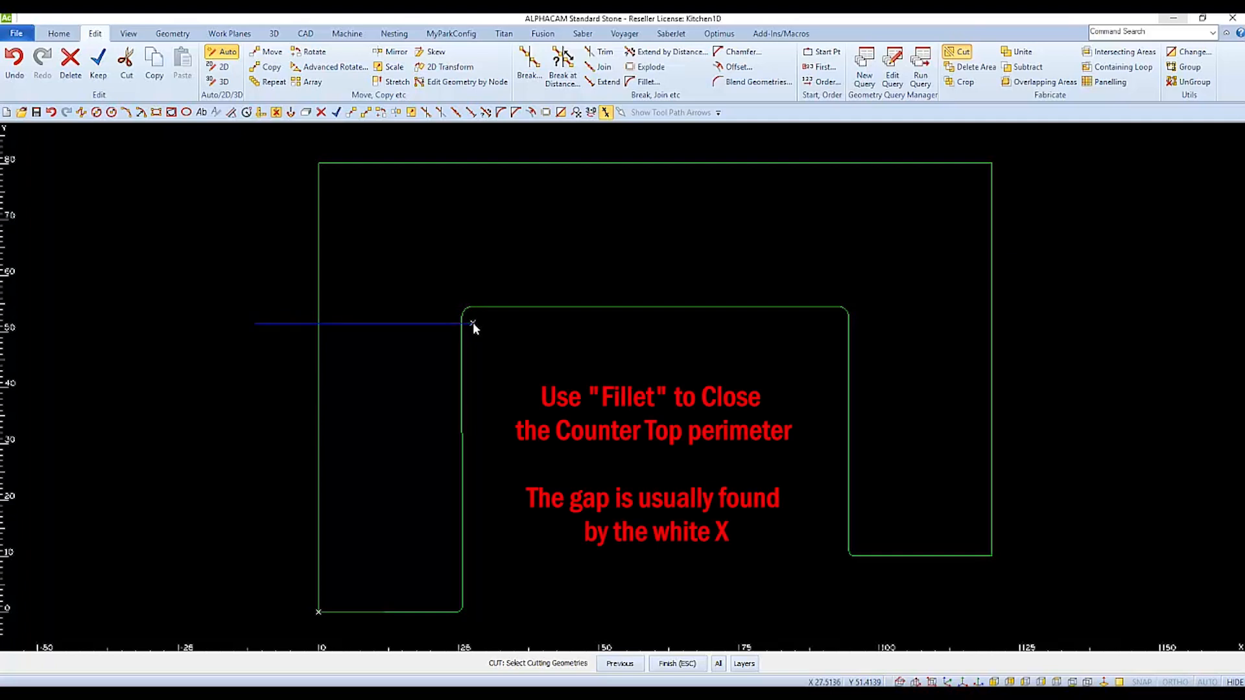
{"action": "right_click", "coordinate": [546, 349]}
{"action": "left_click", "coordinate": [463, 417]}
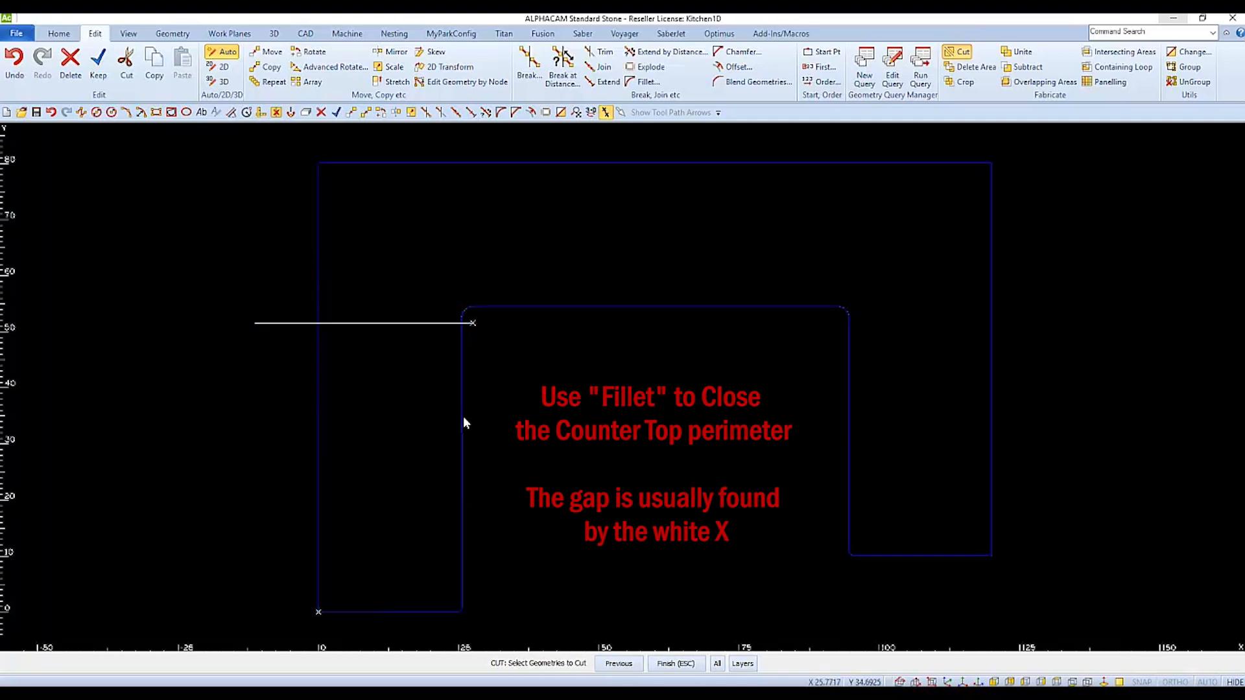
{"action": "right_click", "coordinate": [585, 412]}
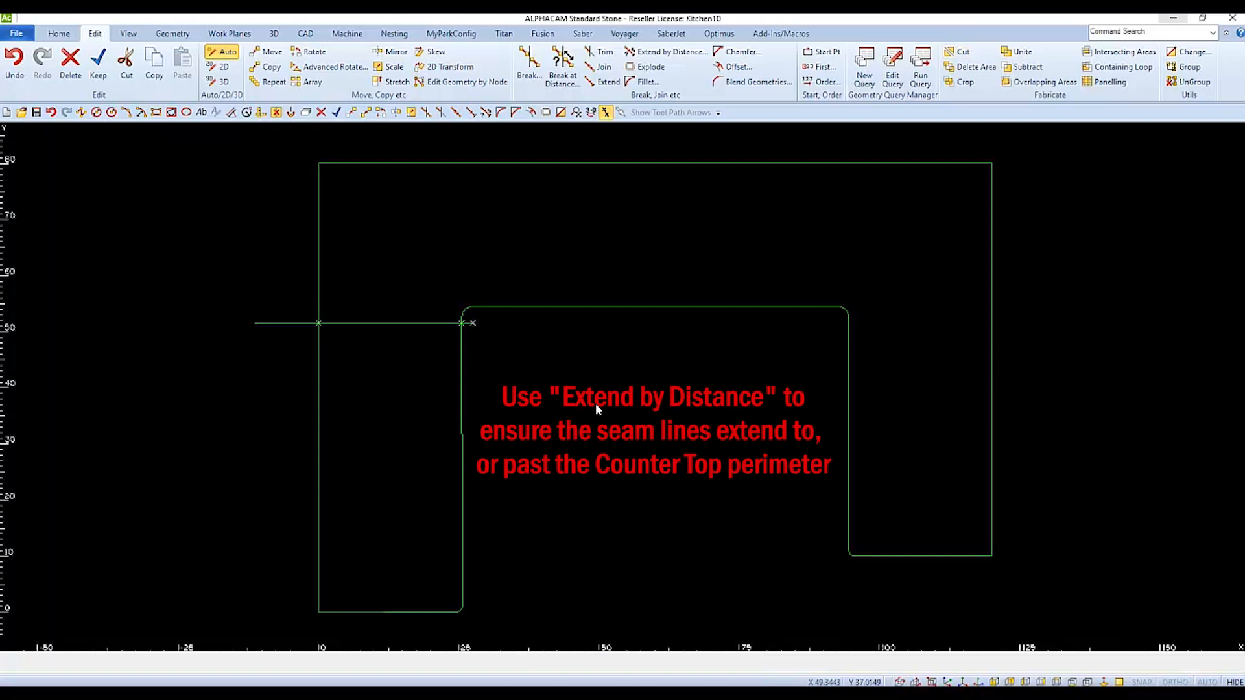
Step: Move the cut-off left leg piece down and to the left, away from the seam line
{"action": "key", "text": "m"}
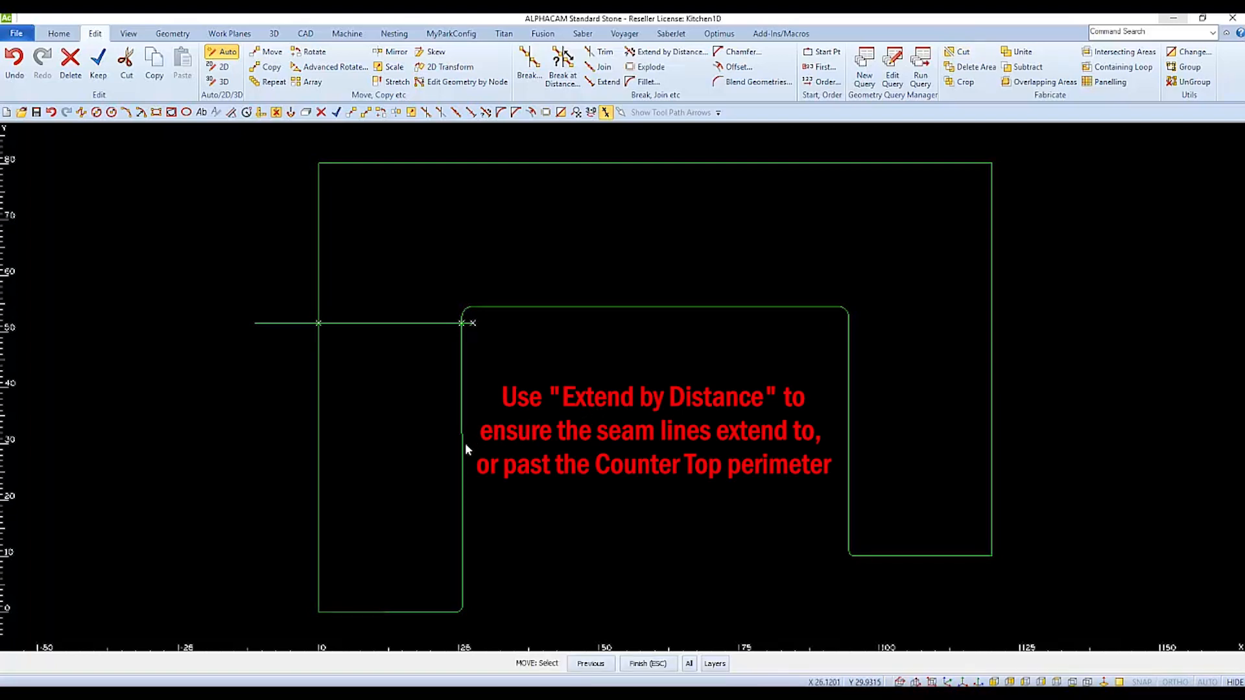
{"action": "left_click", "coordinate": [463, 444]}
{"action": "right_click", "coordinate": [572, 417]}
{"action": "left_click", "coordinate": [593, 400]}
{"action": "left_click", "coordinate": [558, 425]}
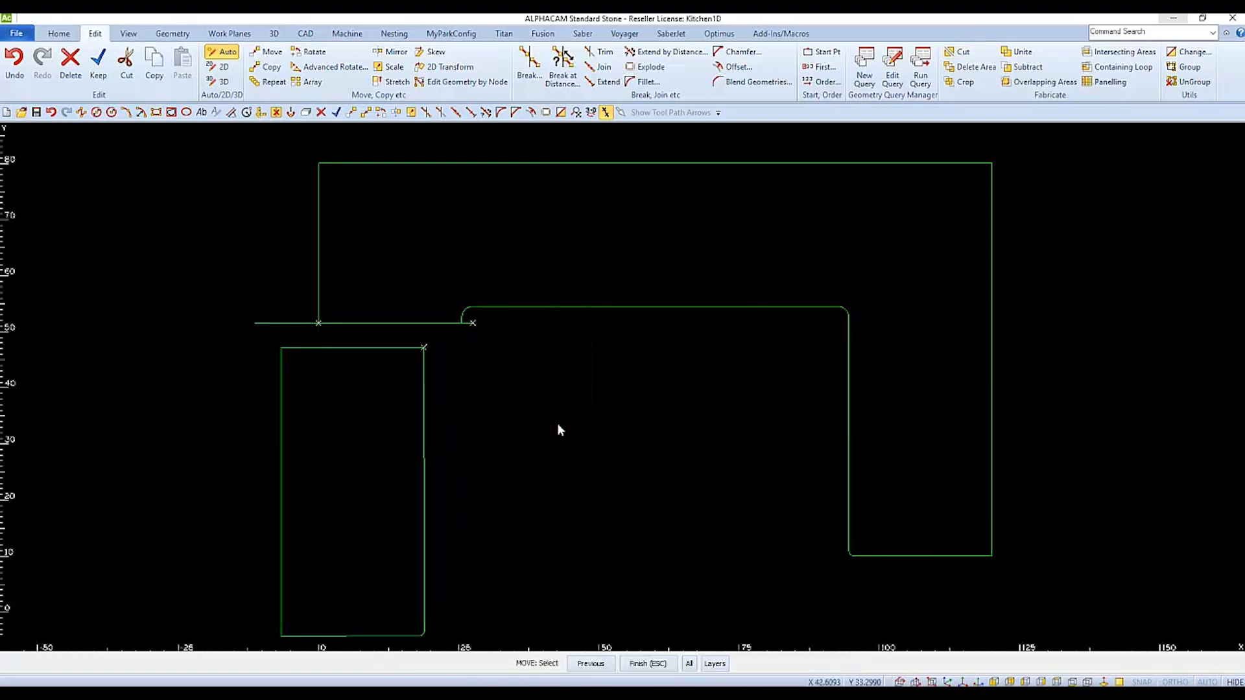
Step: Move the remaining countertop piece slightly up and to the right, clear of the seam line
{"action": "left_click", "coordinate": [636, 307]}
{"action": "right_click", "coordinate": [632, 373]}
{"action": "left_click", "coordinate": [612, 435]}
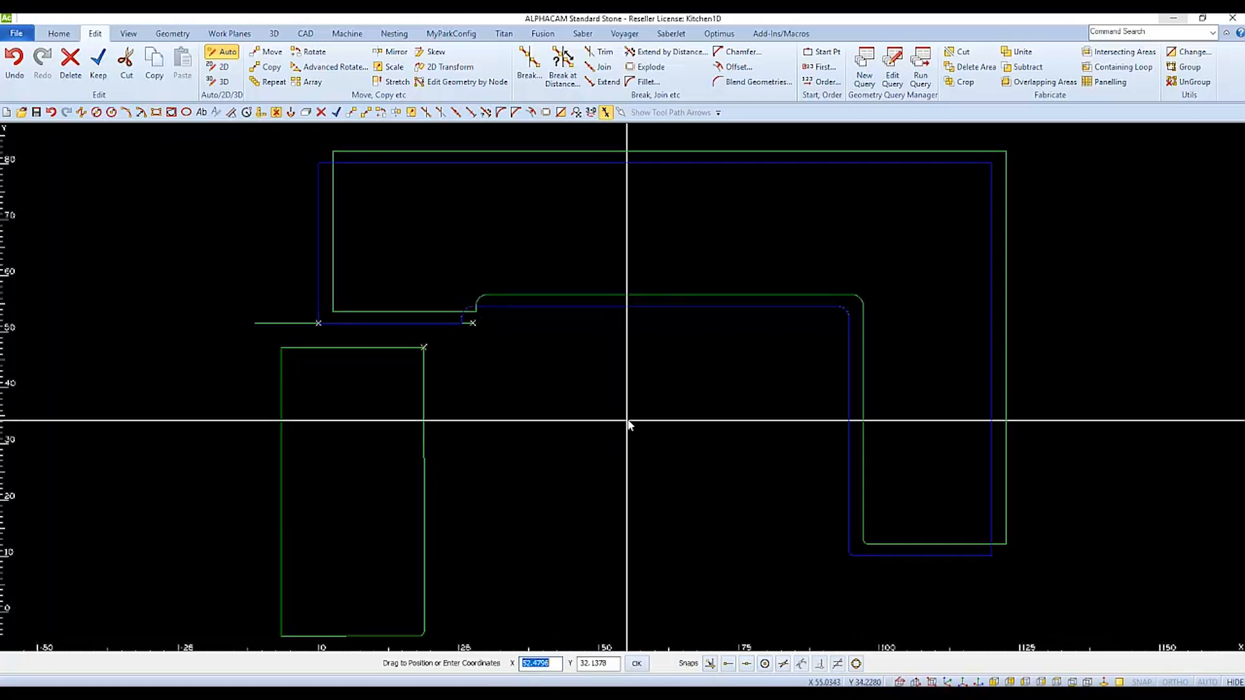
{"action": "left_click", "coordinate": [627, 421]}
{"action": "key", "text": "Escape"}
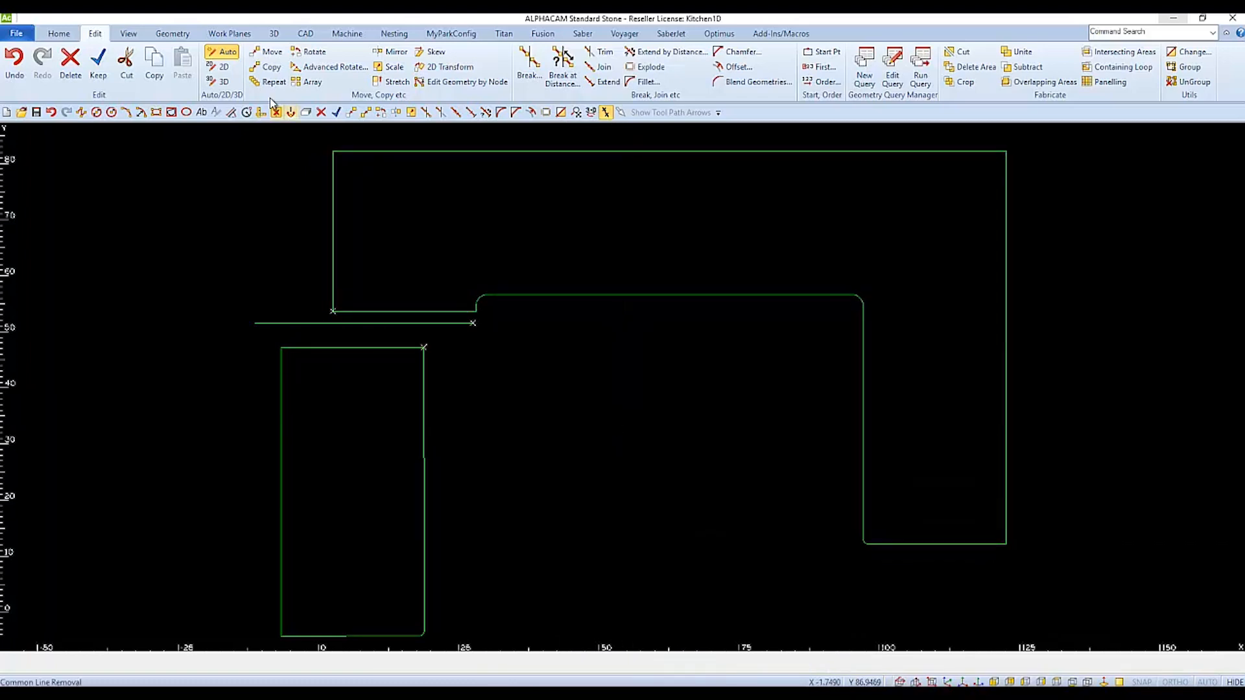
Step: Delete the leftover seam line between the two countertop pieces
{"action": "left_click", "coordinate": [70, 65]}
{"action": "left_click", "coordinate": [294, 321]}
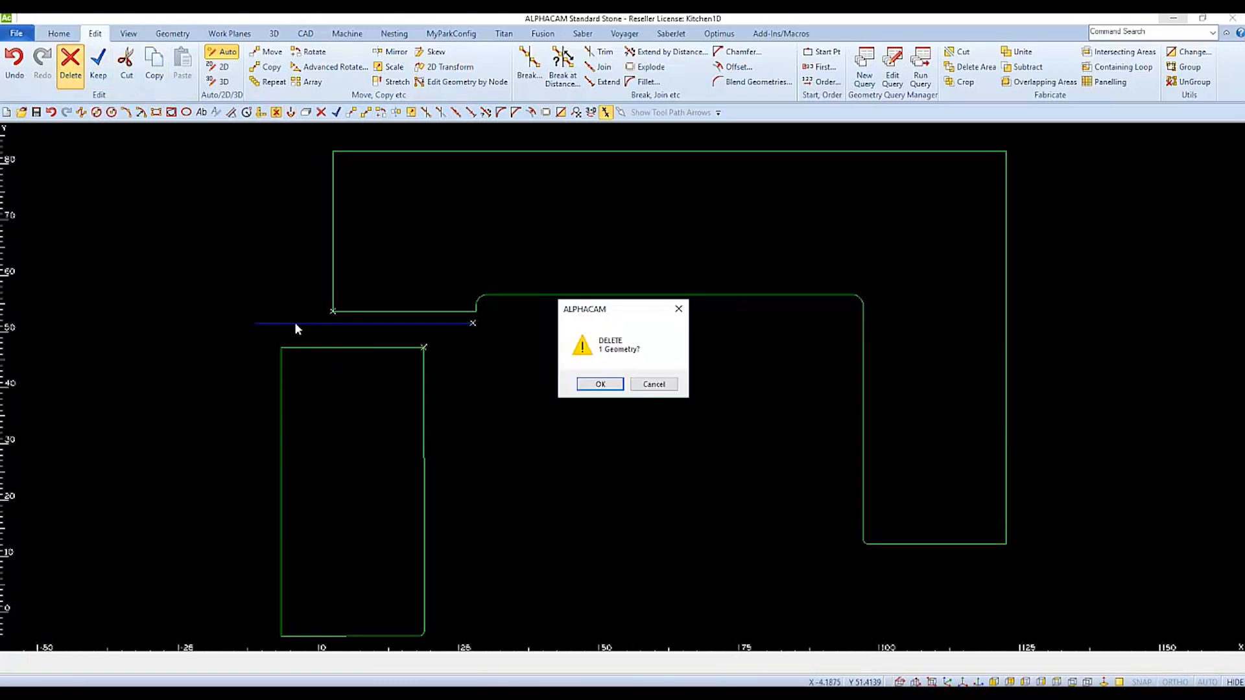
{"action": "left_click", "coordinate": [600, 384]}
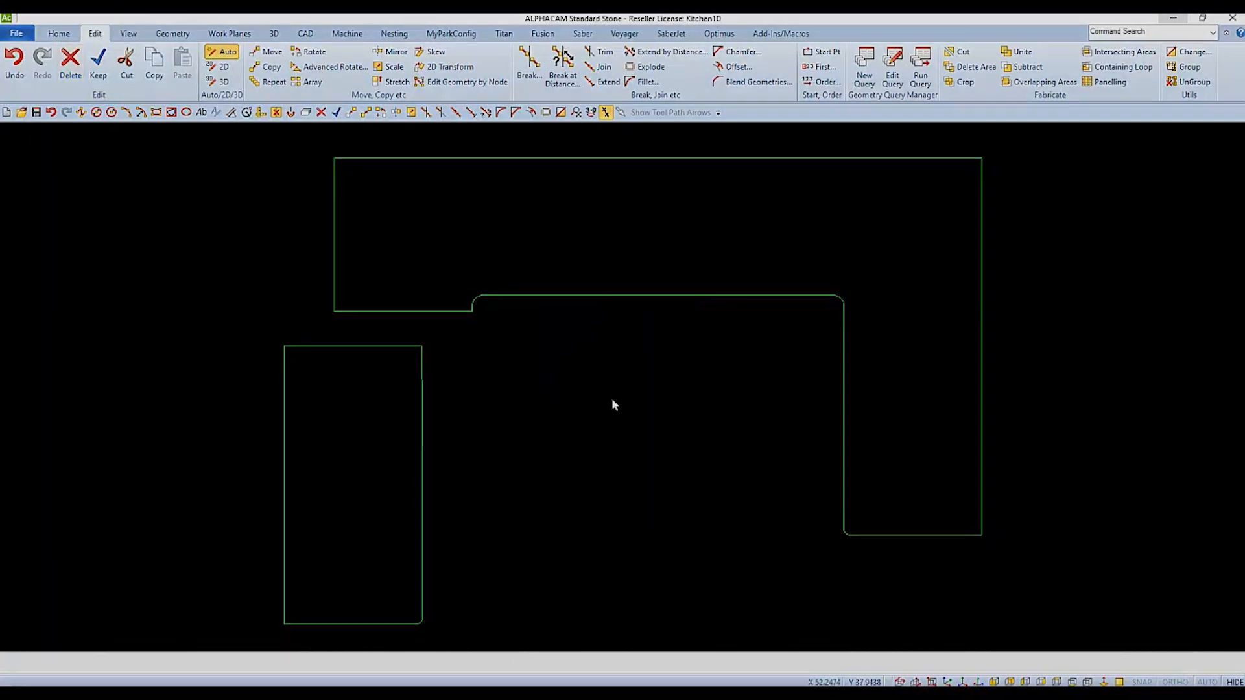